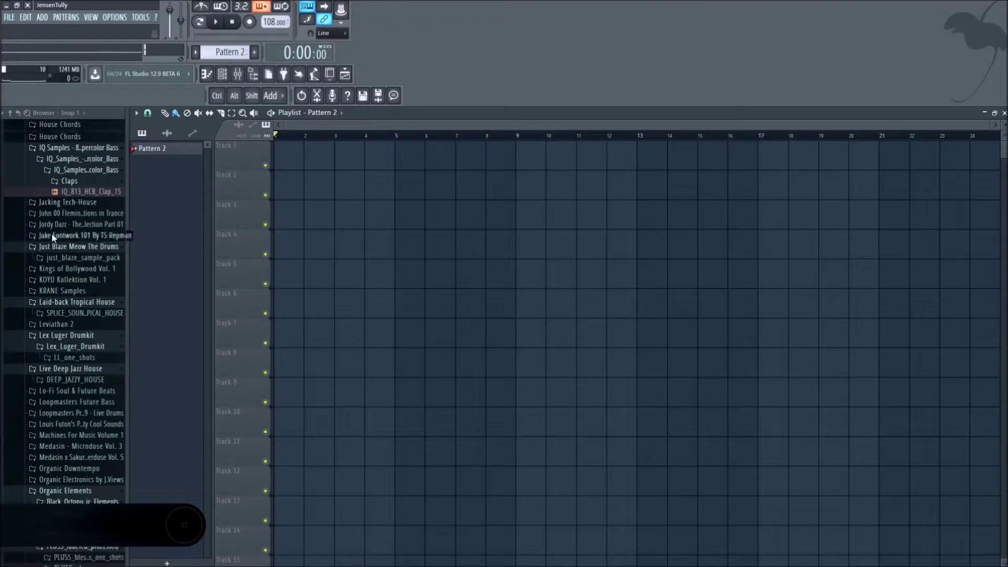
Show the Channel rack and move its window up to the middle of the playlist
scroll(75, 311, up, 10)
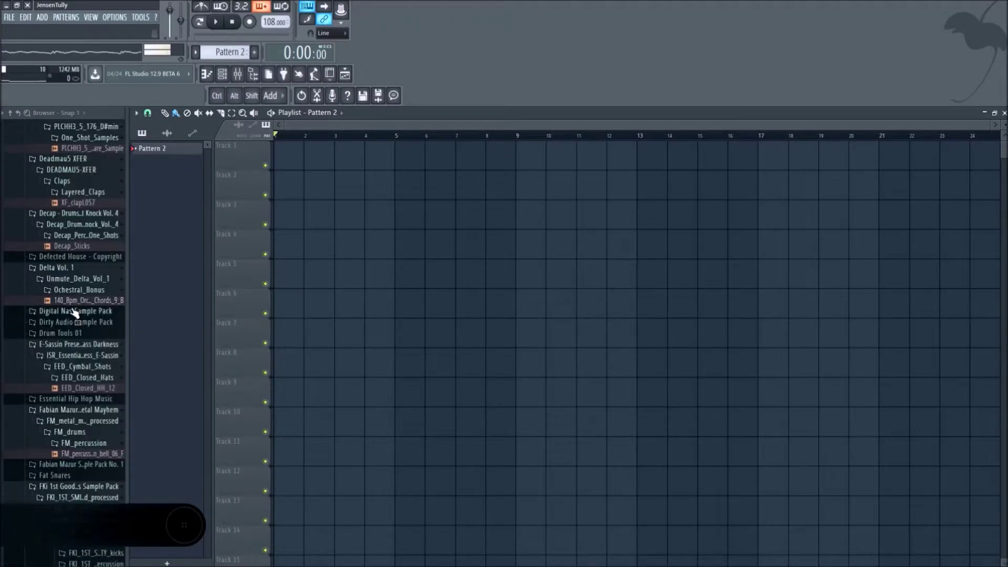
click(222, 74)
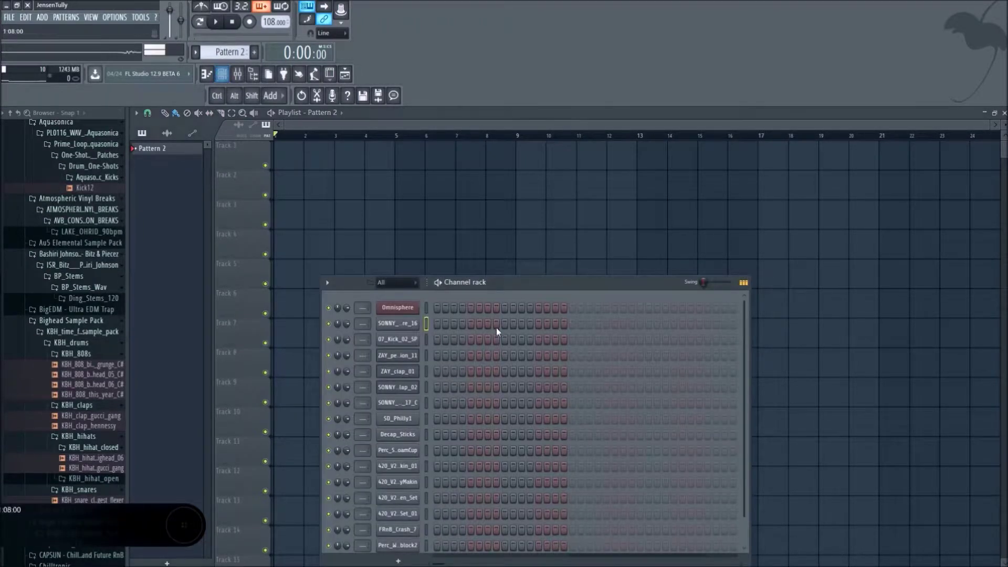
drag(515, 284, 536, 215)
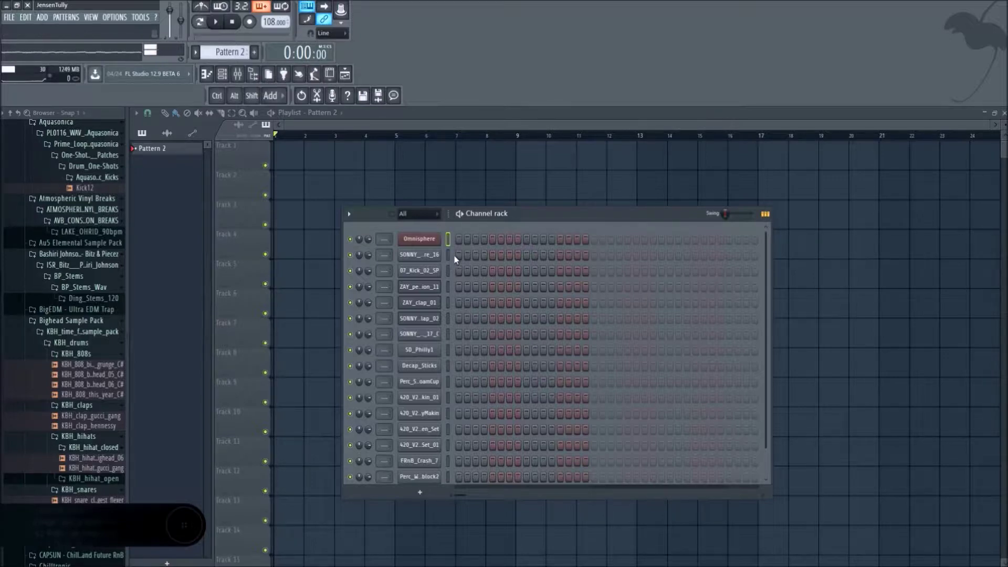
Audition the drum and percussion samples loaded in the Channel rack, down to the Graves 808
scroll(449, 278, down, 1)
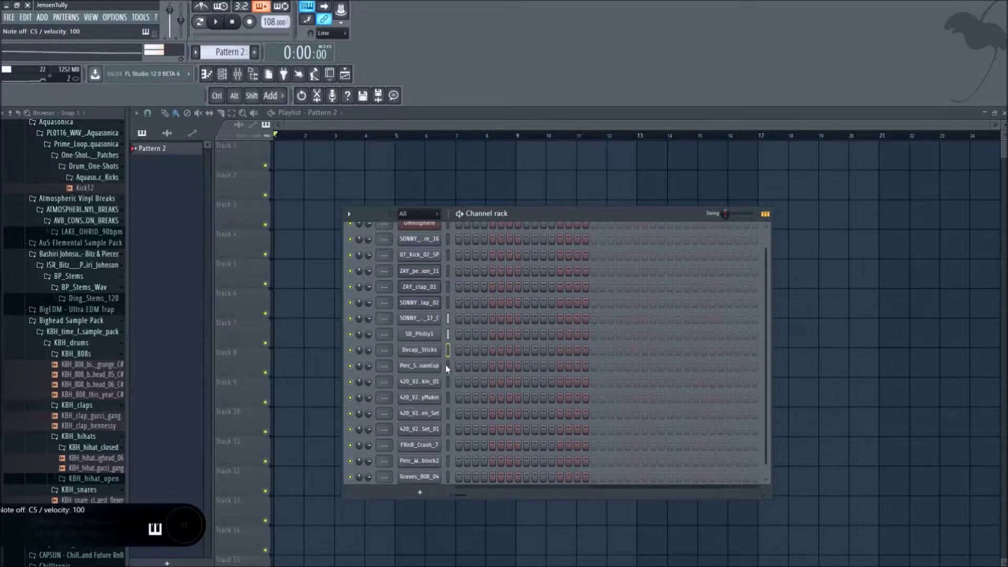
click(449, 414)
scroll(449, 417, down, 1)
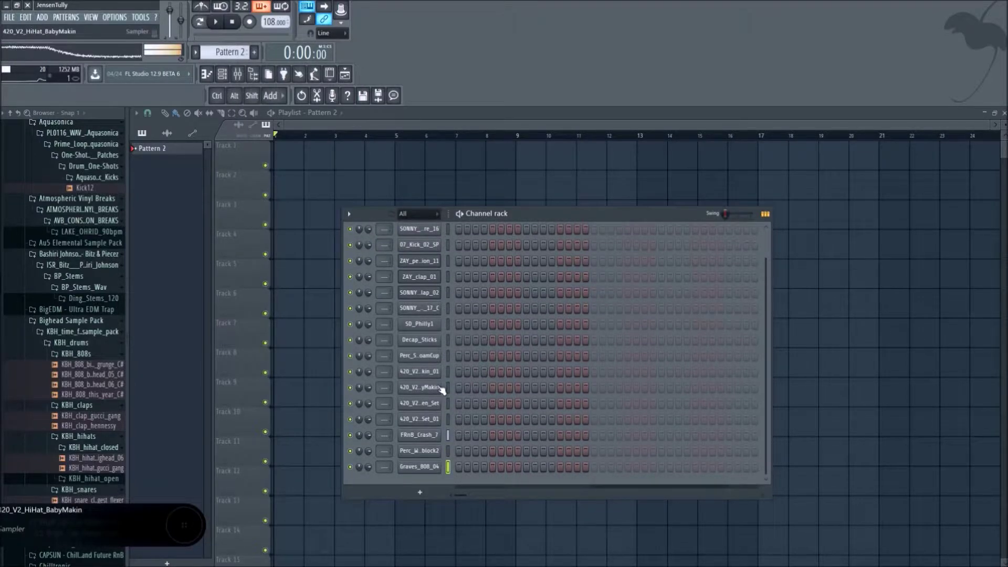
scroll(442, 388, up, 1)
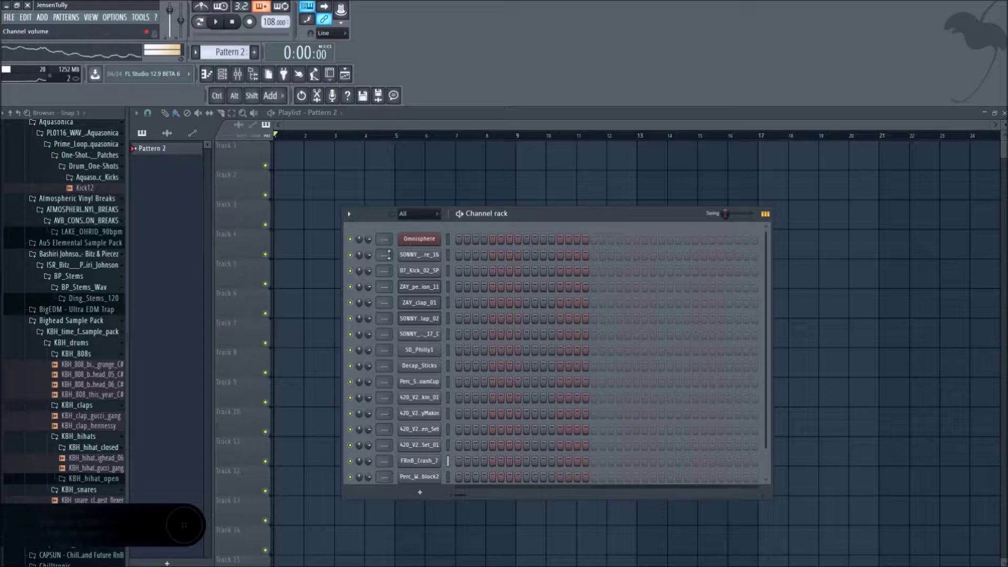
Open the Omnisphere channel in the piano roll, clear the stray test notes and start playback around the C5–C6 range
right_click(428, 243)
click(455, 242)
right_click(431, 243)
click(456, 242)
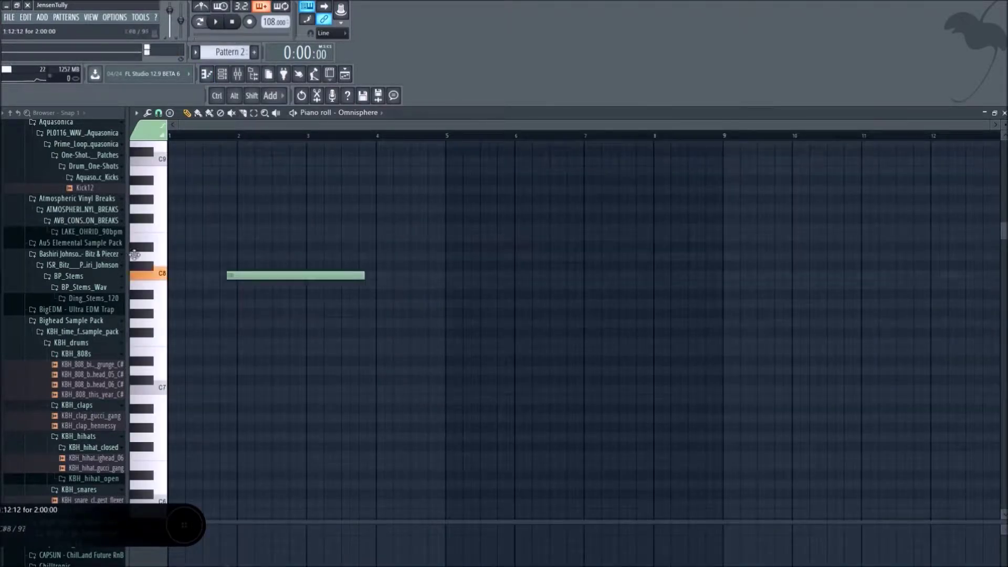
right_click(249, 277)
scroll(234, 284, down, 10)
key(space)
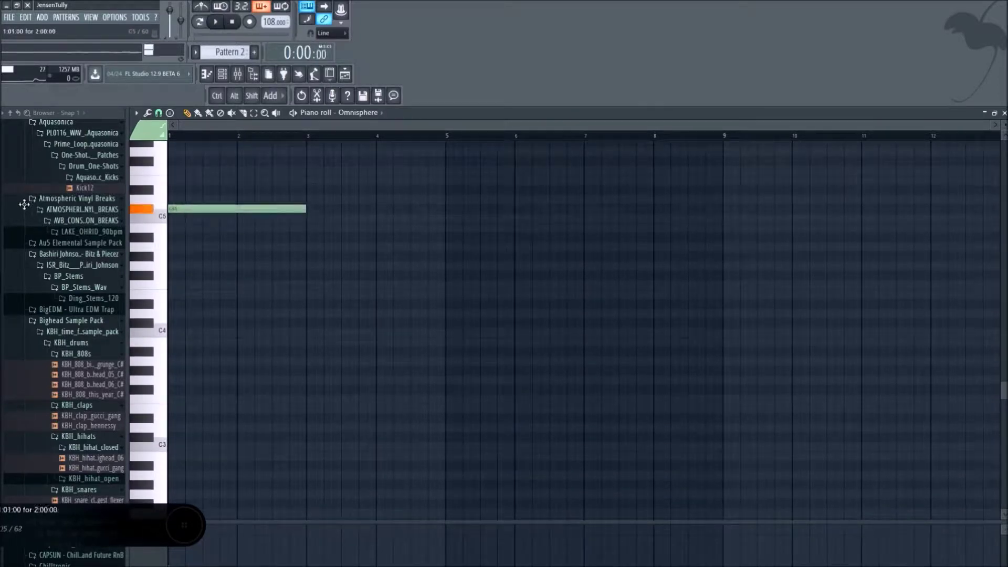
scroll(220, 236, up, 3)
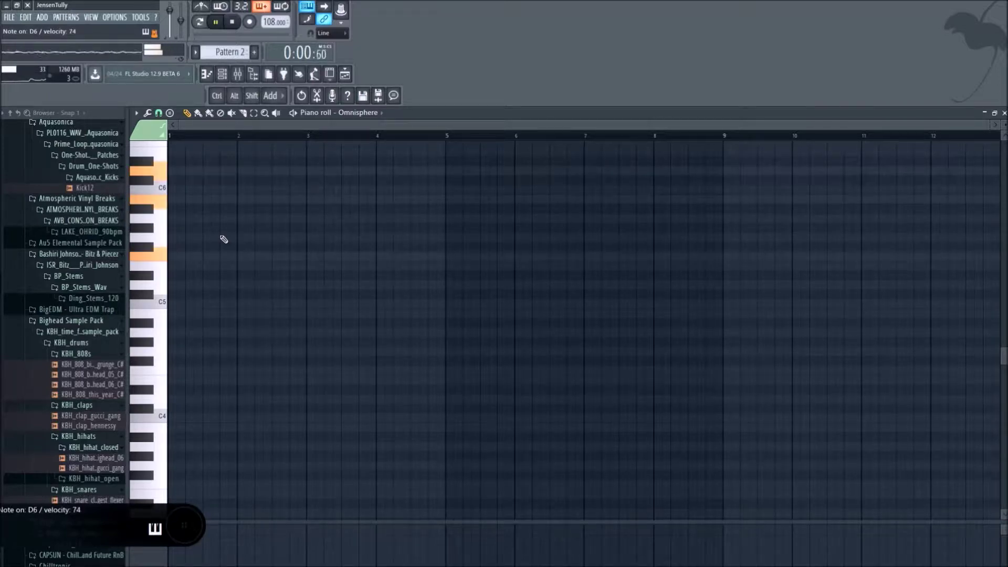
Open the Omnisphere plugin, view the patch loaded in part 1 and close the plugin window
click(222, 74)
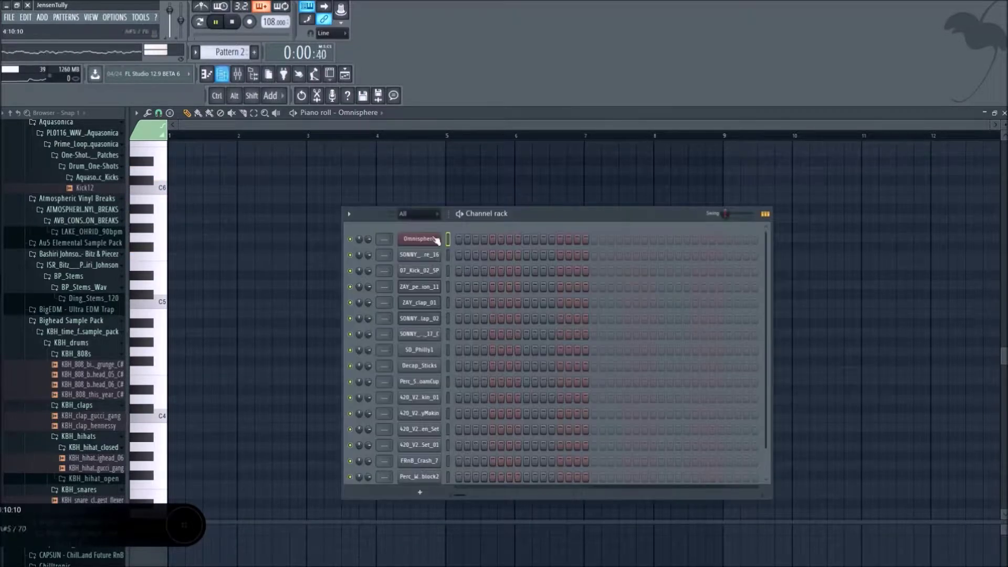
click(434, 242)
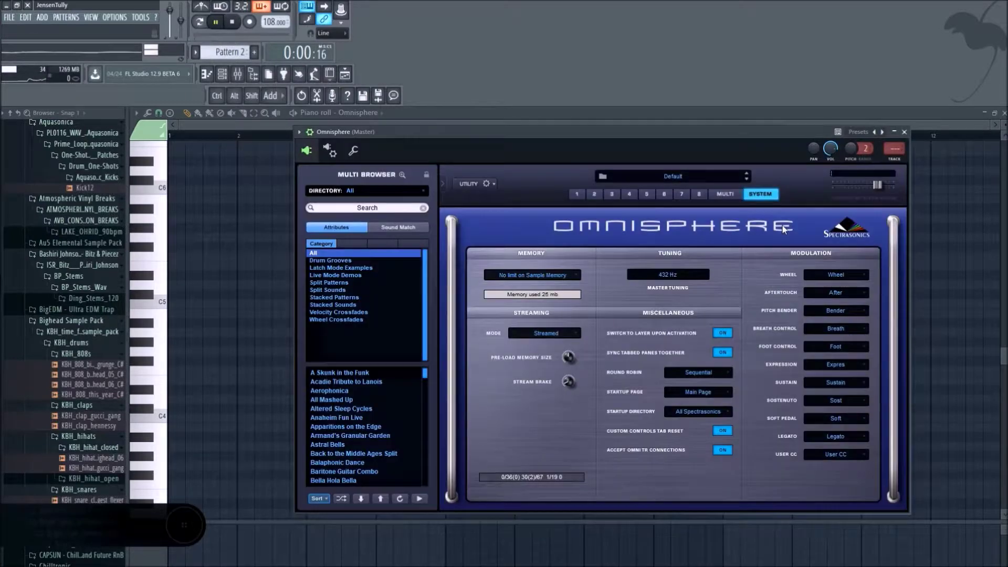
click(578, 194)
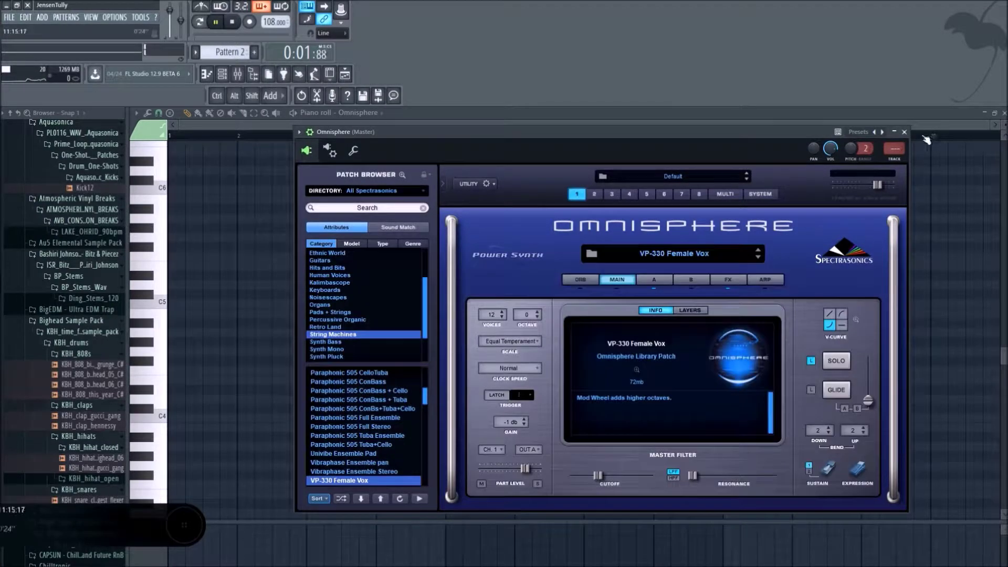
click(904, 132)
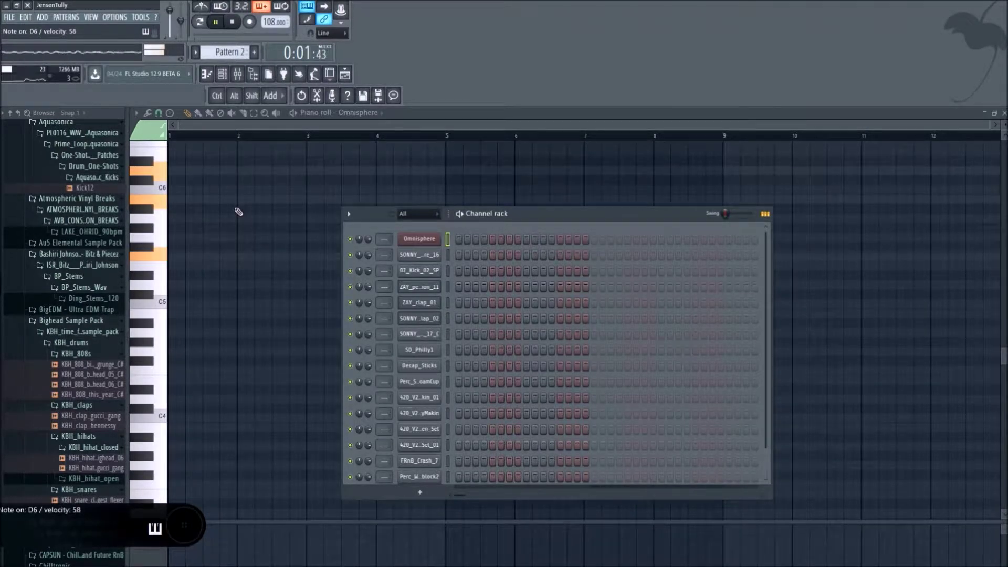
Draw a two-bar chord of F5, B5 and D6 starting at bar 1 and set playback to pattern mode
click(220, 255)
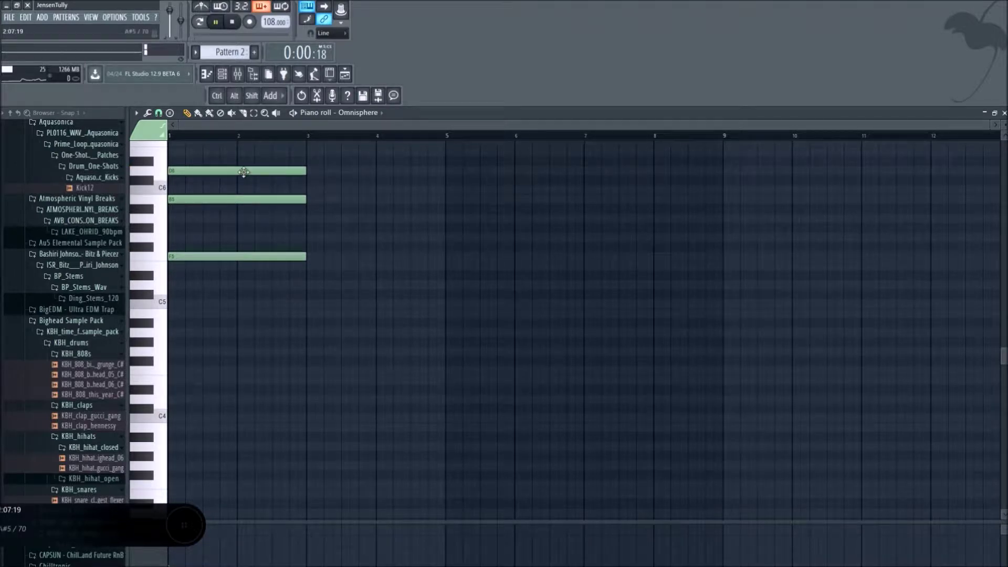
click(202, 25)
Try a copy of the chord at bar 3 one semitone lower, then delete the copy and stop playback
ctrl+drag(448, 388, 402, 187)
key(shift+Down)
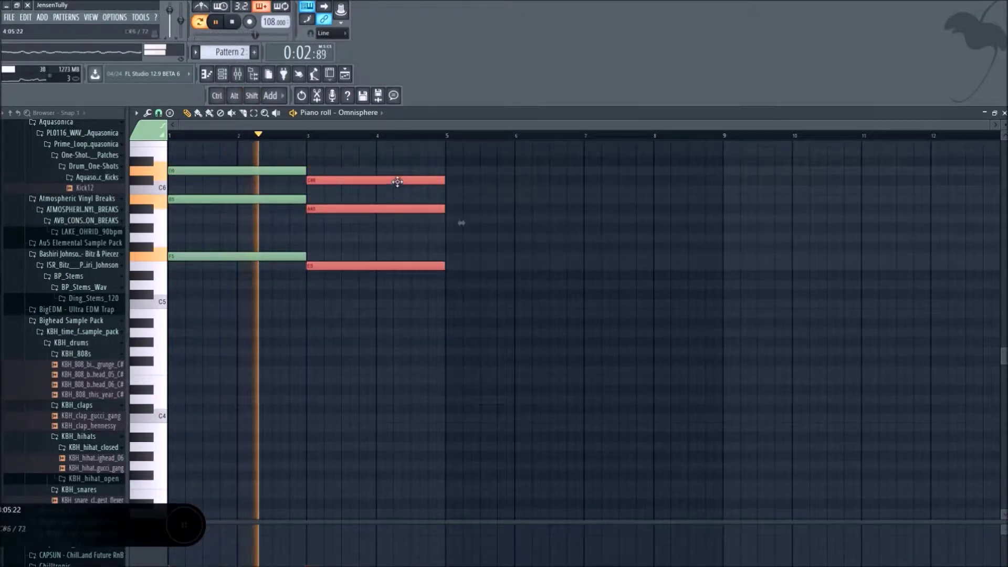
key(Delete)
key(space)
Enlarge the velocity lane, select all three chord notes and raise their velocity during playback
drag(338, 288, 170, 186)
scroll(296, 355, up, 3)
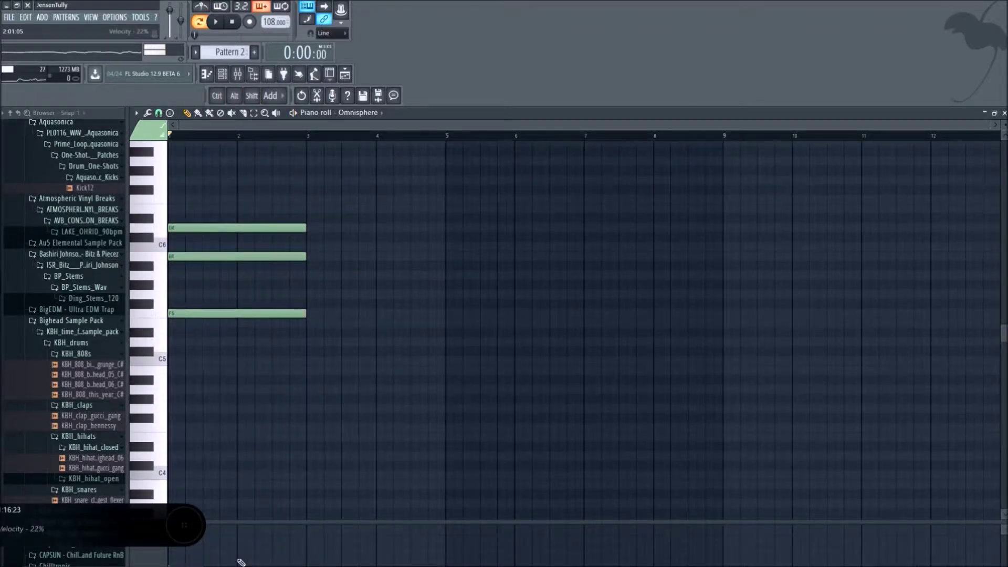
drag(263, 521, 263, 422)
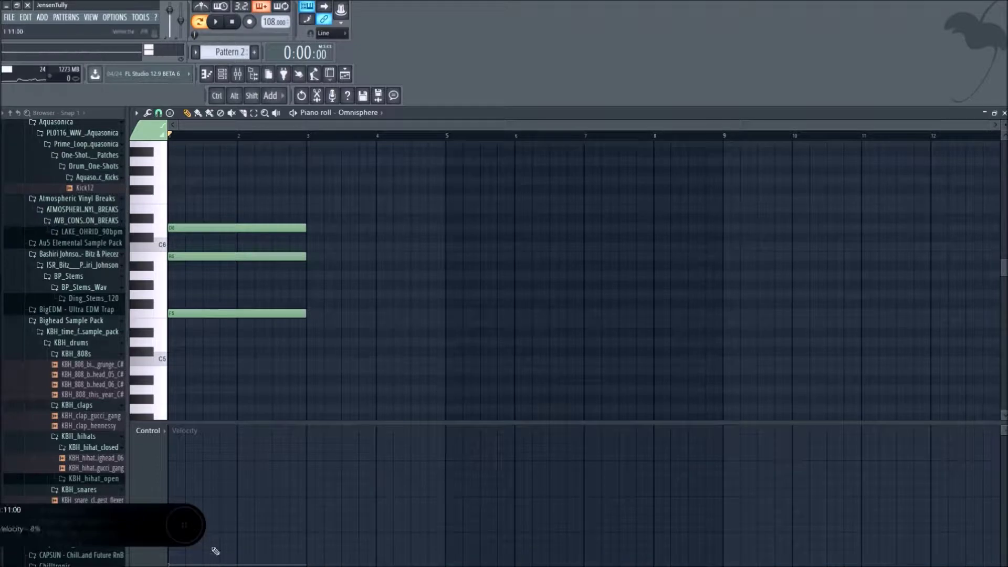
drag(250, 364, 243, 214)
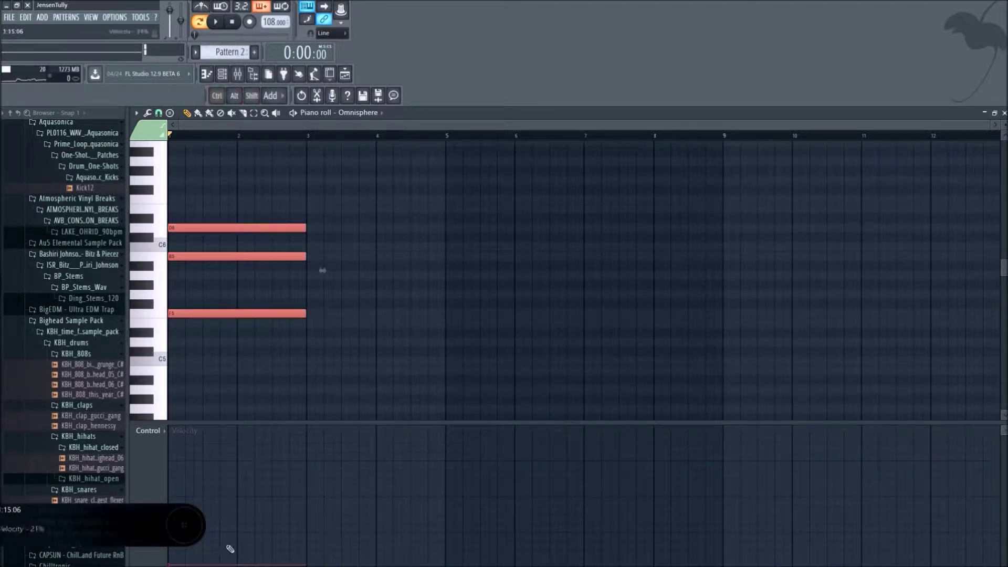
mouse_move(215, 546)
key(space)
drag(191, 466, 194, 462)
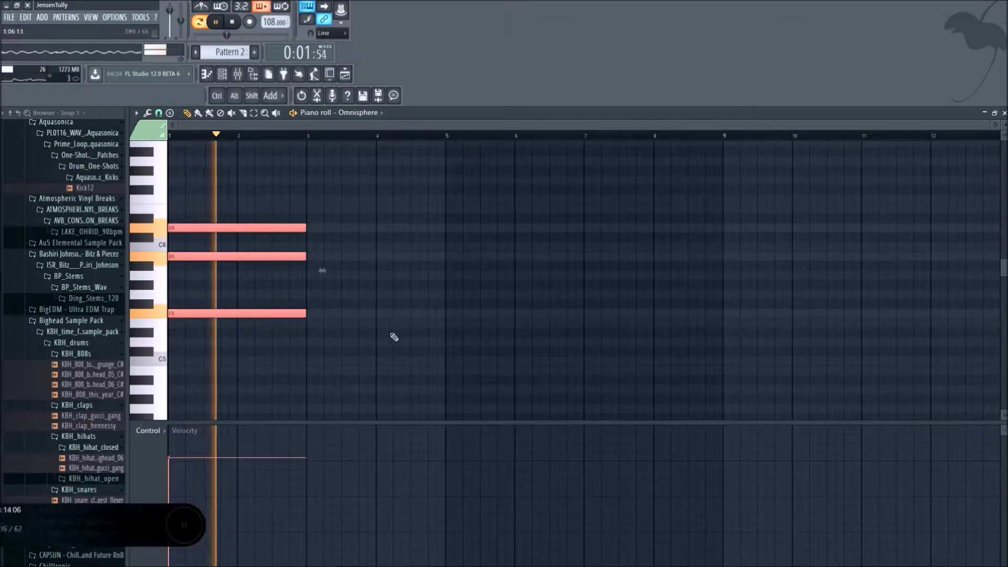
Copy the chord to bar 3 transposed down two semitones to D#5, A5 and C6, and stop playback
drag(427, 402, 379, 248)
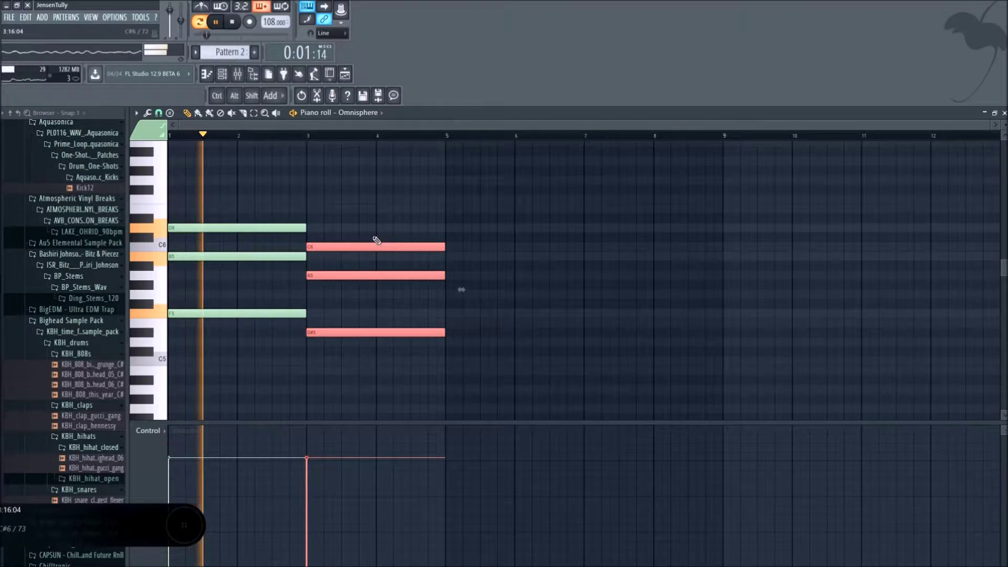
key(space)
Check the loaded patch in Omnisphere's String Machines list, close the plugin and play the two chords
click(229, 83)
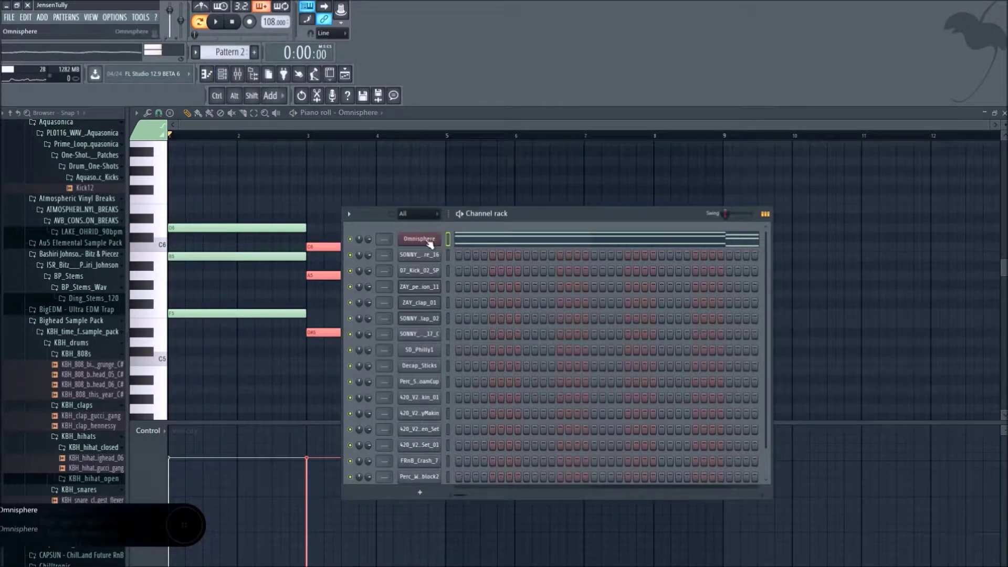
click(429, 243)
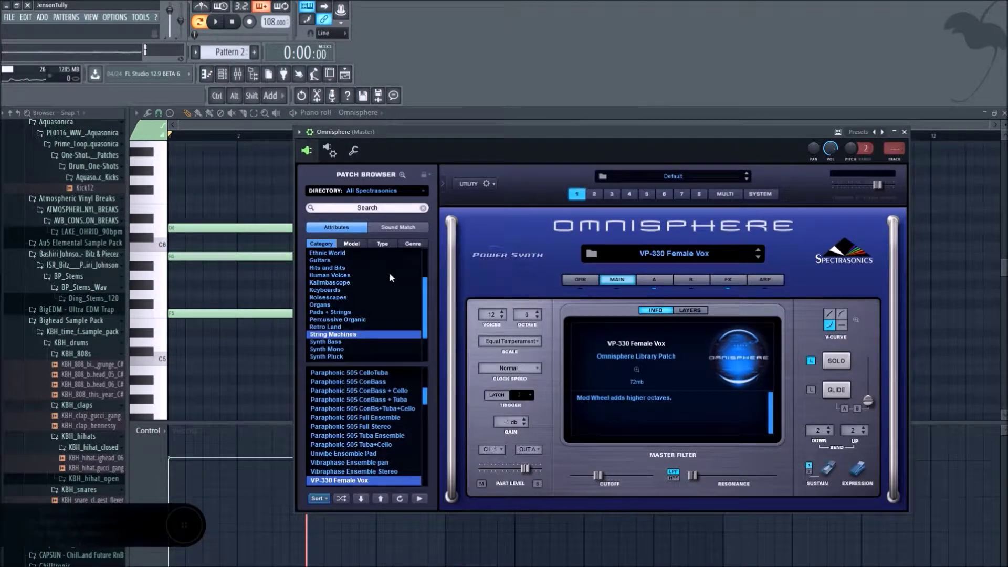
scroll(366, 437, down, 2)
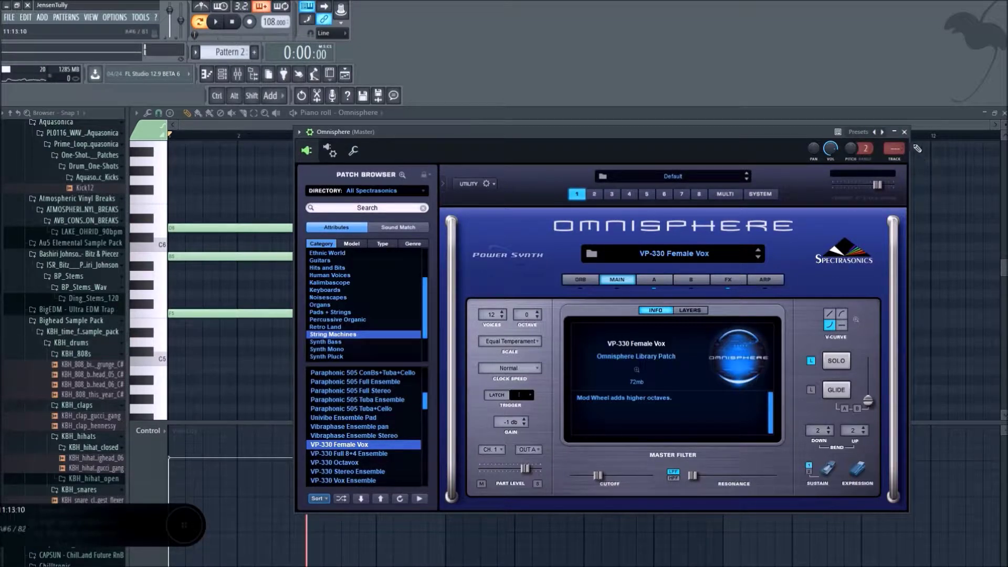
click(903, 132)
key(space)
right_click(588, 169)
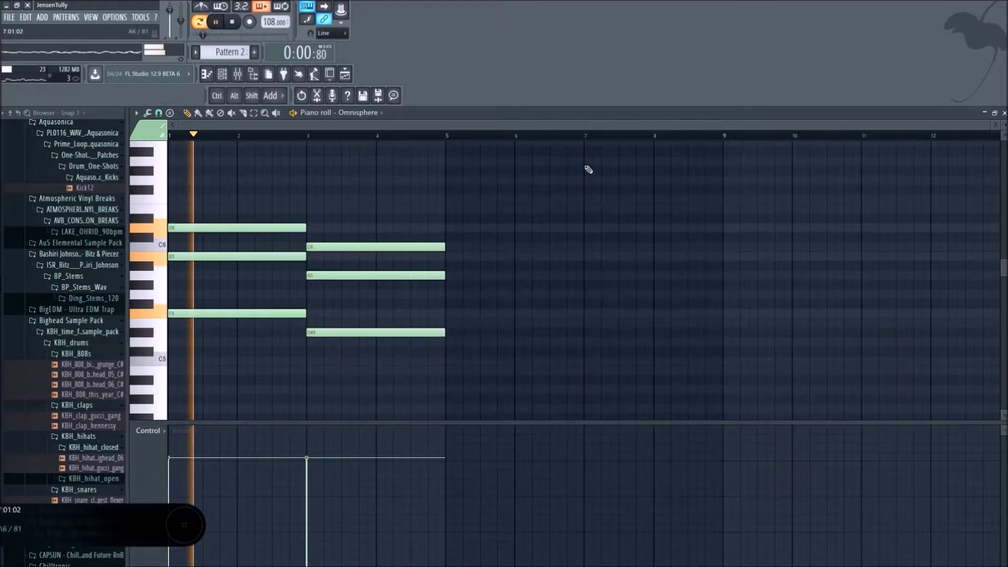
Try duplicating both chords to follow at bar 5, and delete the copied notes one by one
scroll(477, 360, up, 2)
drag(722, 383, 242, 202)
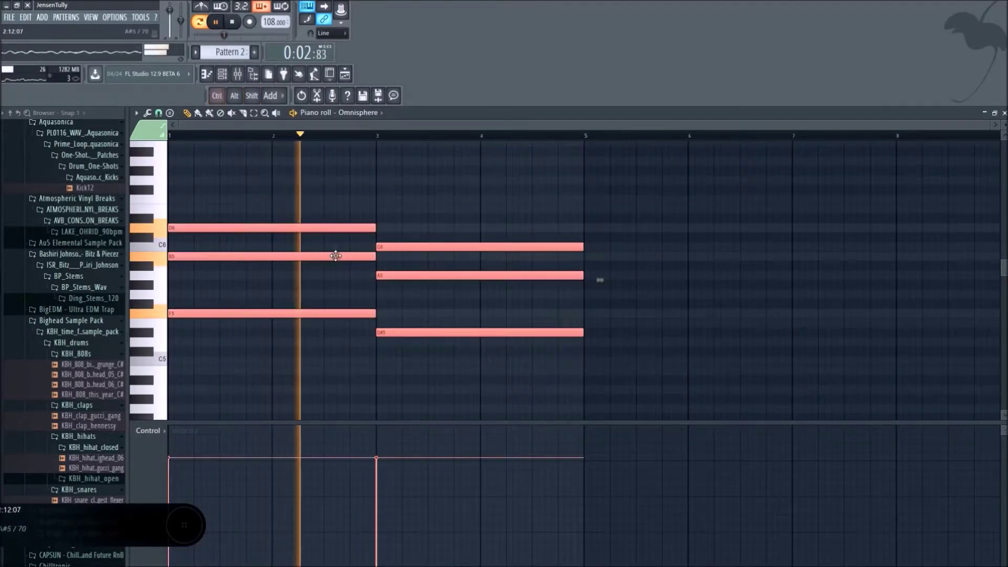
drag(292, 229, 703, 226)
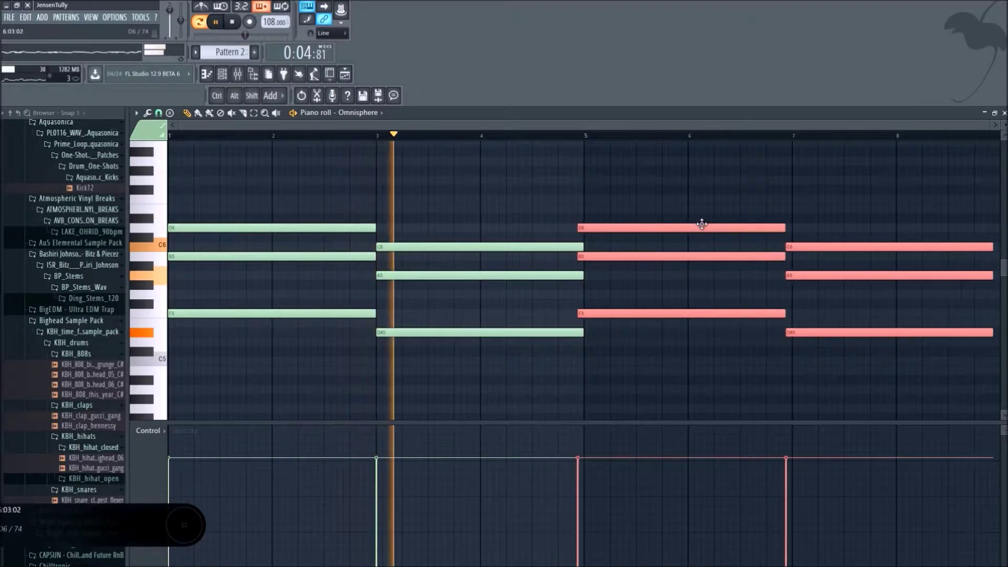
right_click(682, 283)
right_click(682, 227)
right_click(682, 256)
right_click(682, 313)
right_click(858, 246)
right_click(861, 275)
right_click(864, 333)
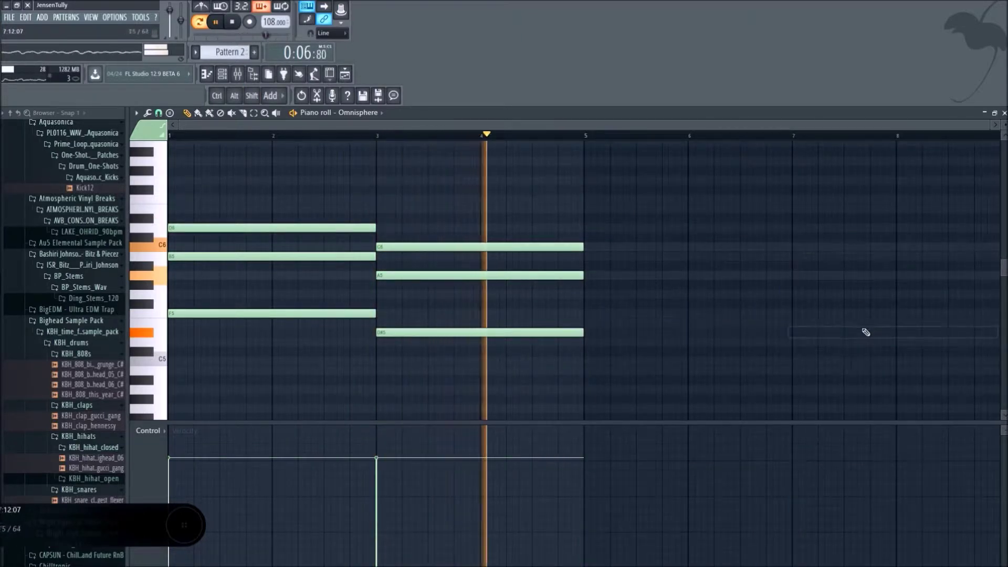
Transpose the second chord up four semitones to G5, C#6 and E6, stop playback and deselect the notes
ctrl+shift+drag(458, 324, 427, 203)
key(space)
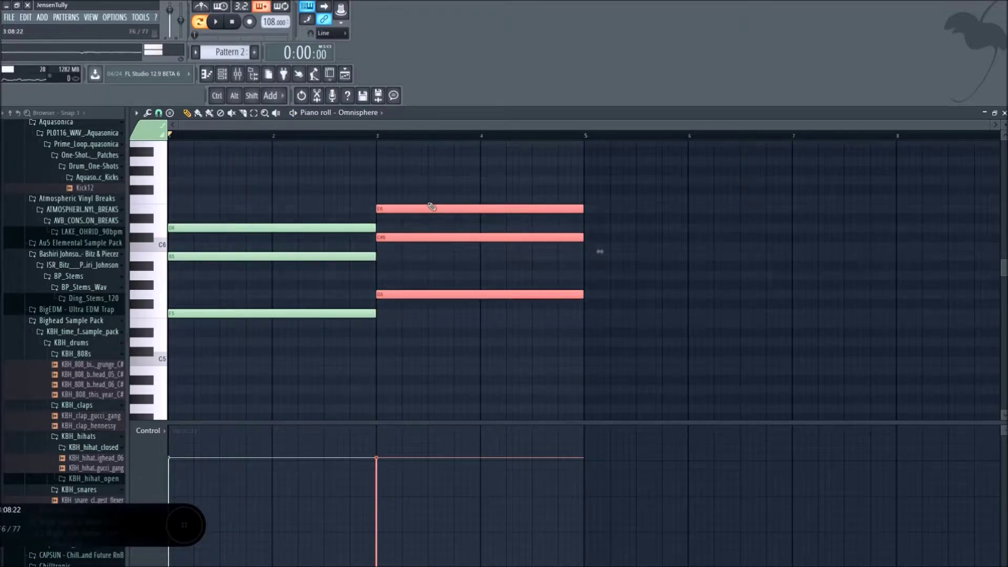
click(396, 273)
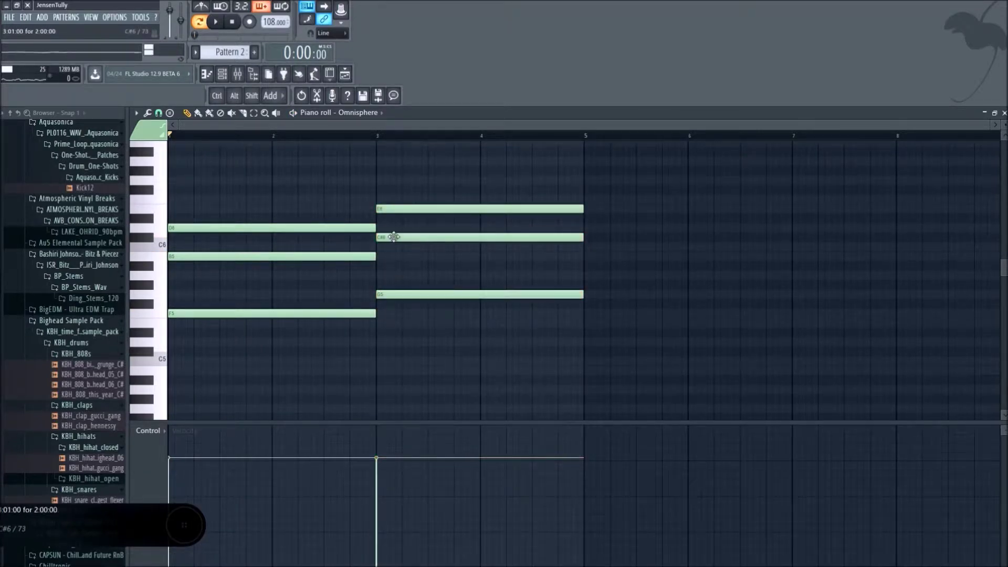
Lower the middle note of the second chord to B5 and play the progression from the start
drag(394, 237, 394, 258)
key(space)
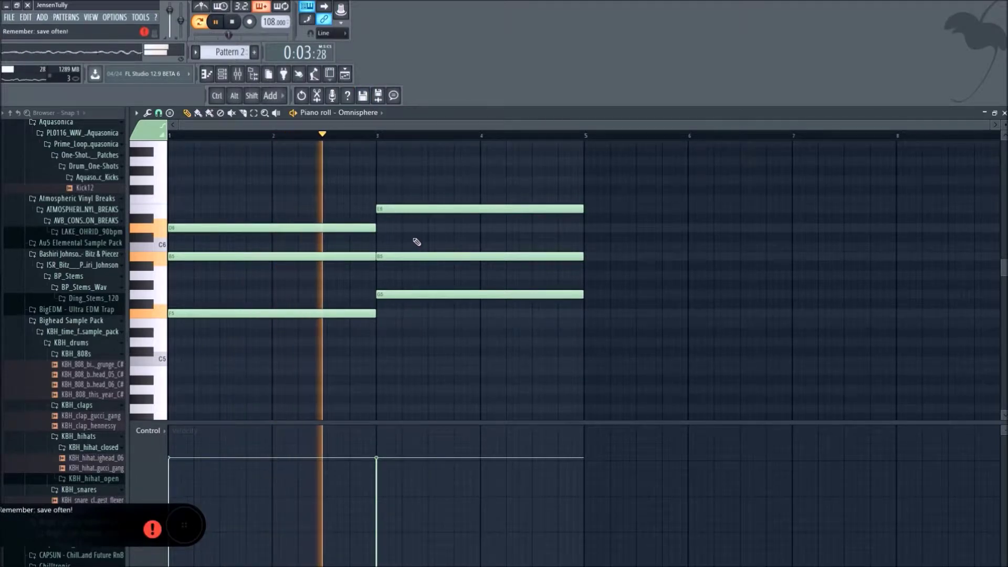
key(space)
key(space)
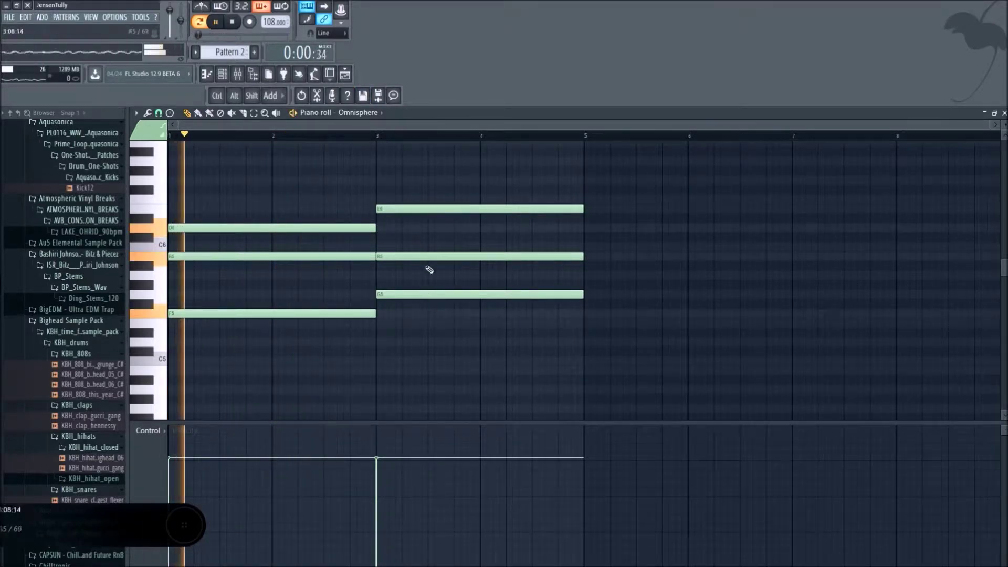
drag(671, 394, 307, 221)
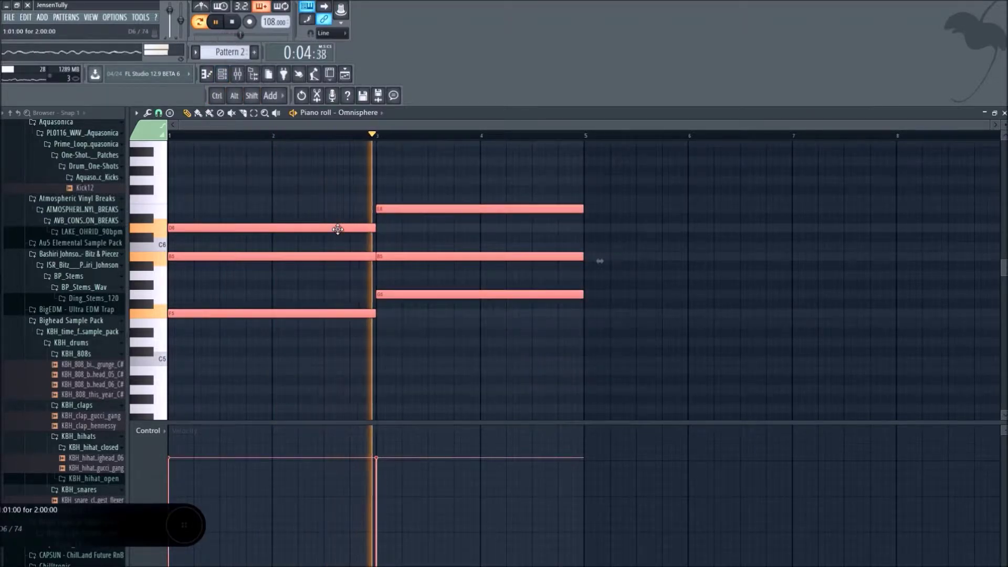
shift+drag(317, 226, 316, 223)
double_click(317, 224)
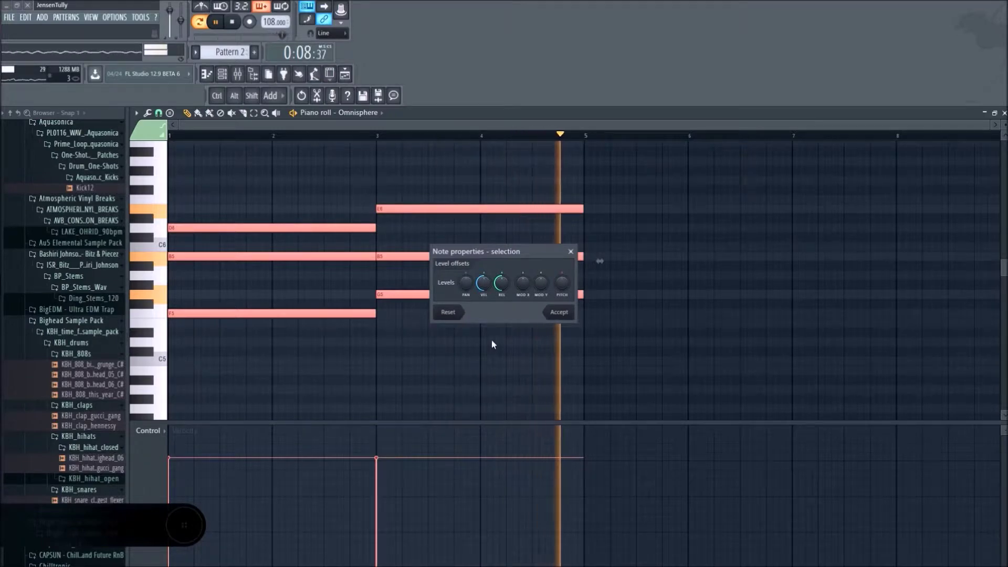
click(571, 251)
key(ctrl+d)
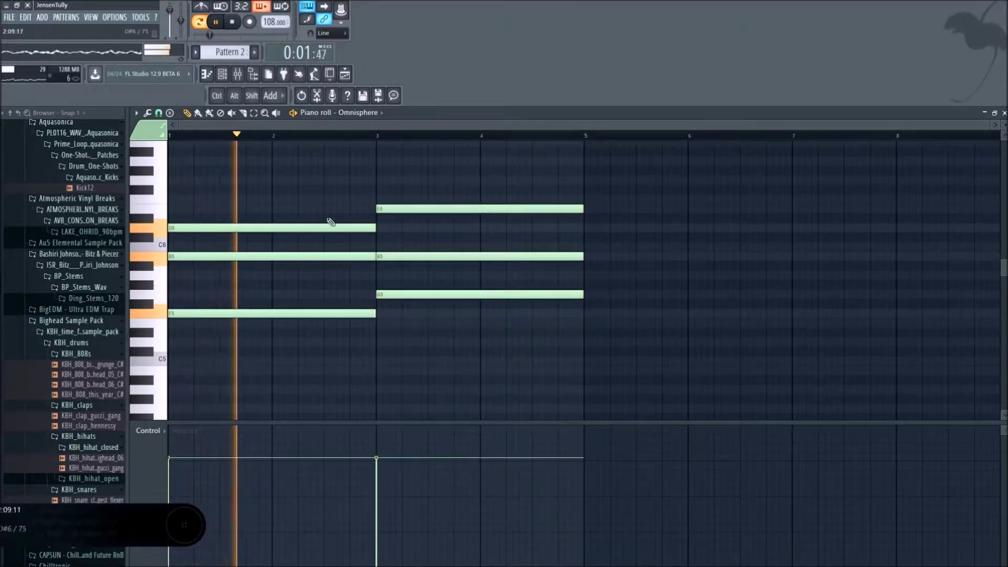
drag(321, 234, 331, 355)
key(ctrl+d)
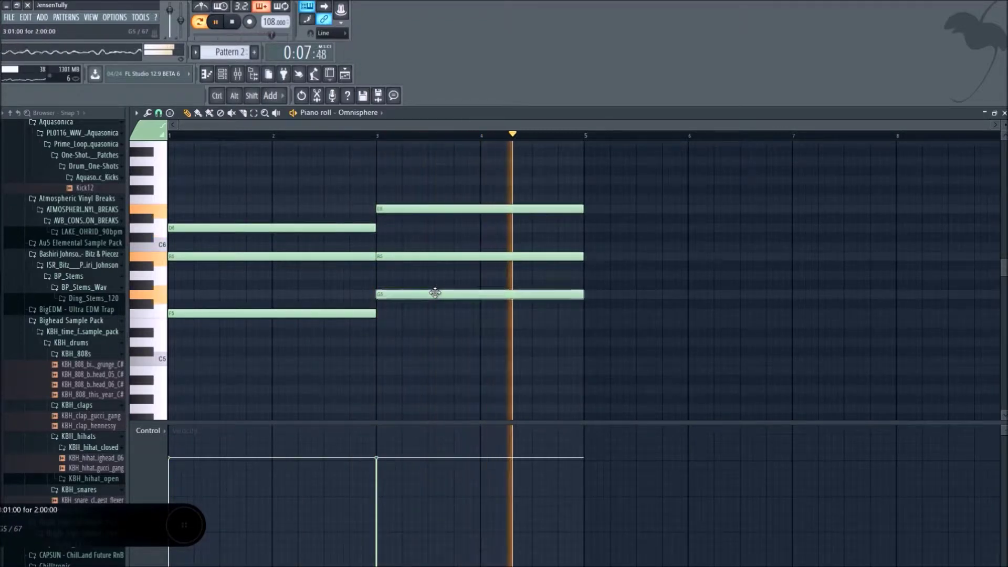
Duplicate both chords so the copies run from bar 5 to bar 9, deselect the notes and stop playback
drag(695, 383, 238, 185)
drag(297, 229, 712, 227)
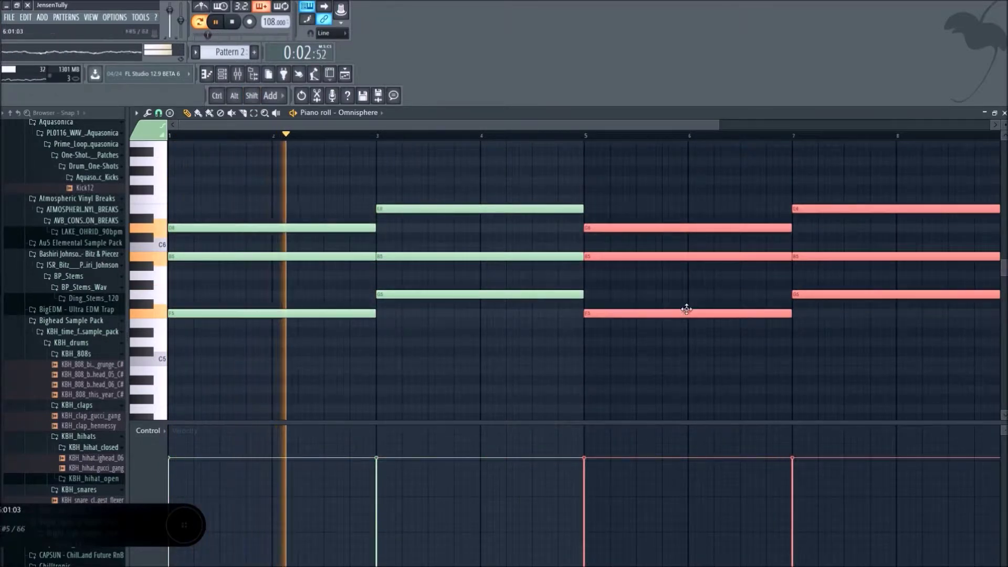
ctrl+click(693, 350)
key(space)
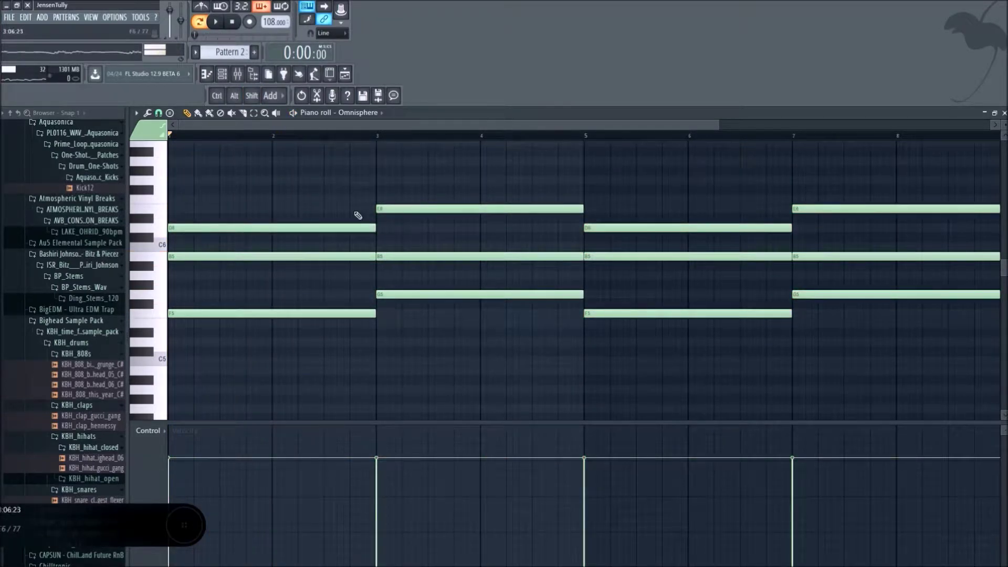
Play the four-chord progression repeatedly from the start to check how it sounds
key(space)
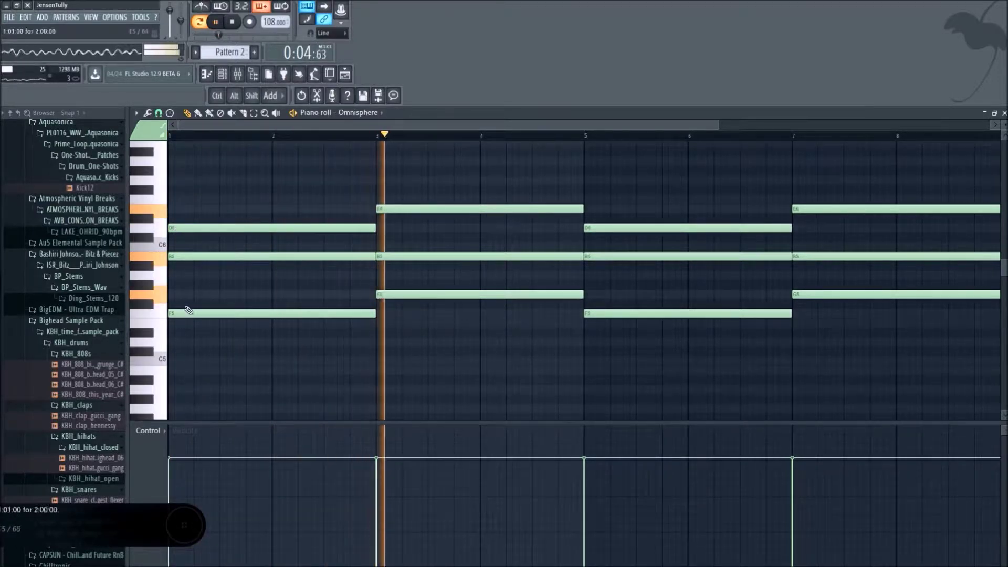
key(space)
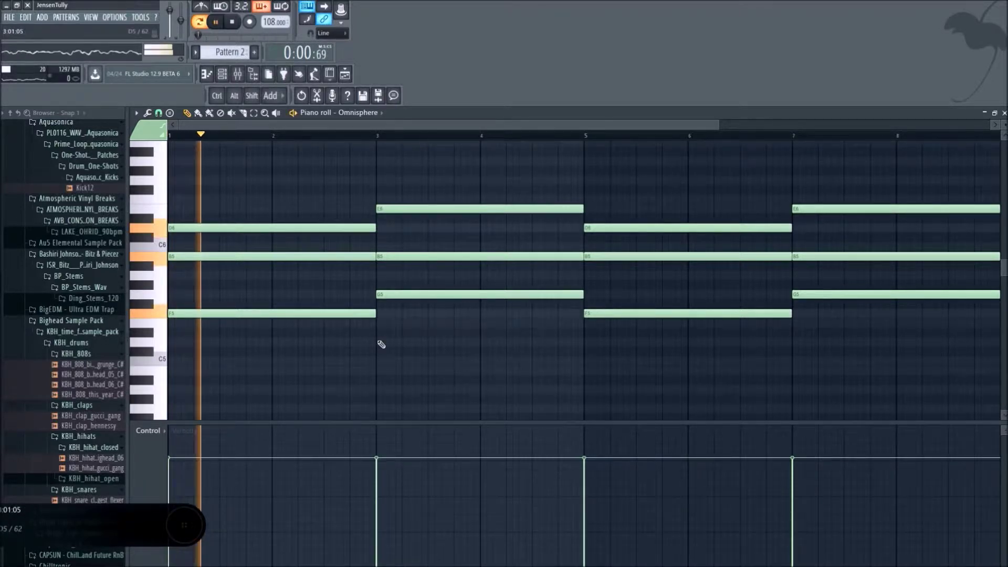
scroll(472, 386, down, 2)
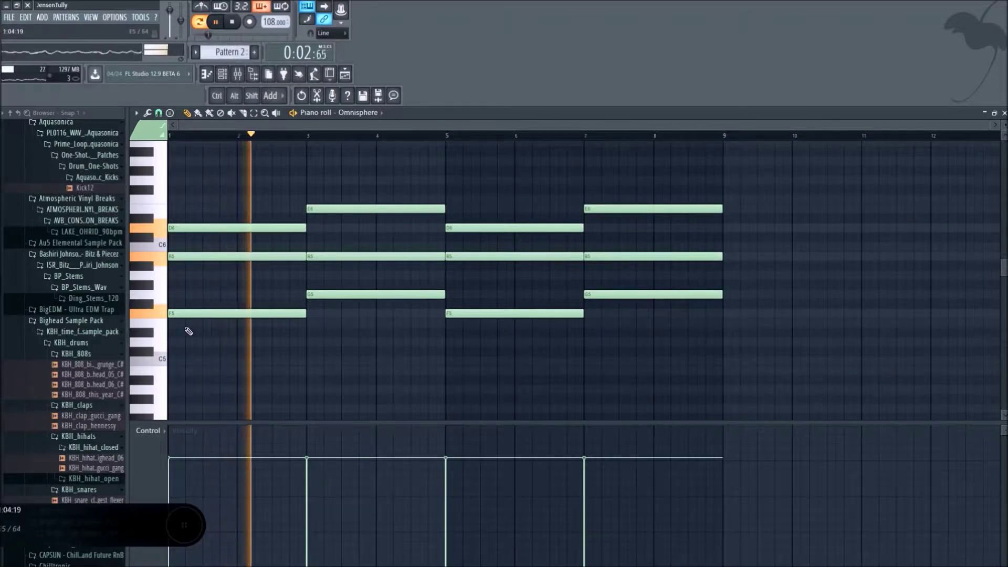
key(space)
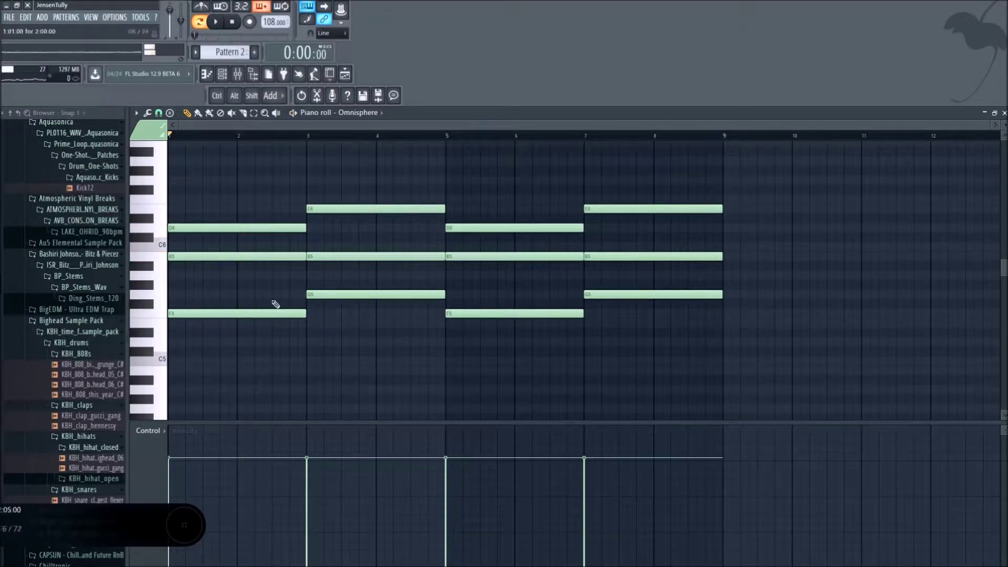
key(space)
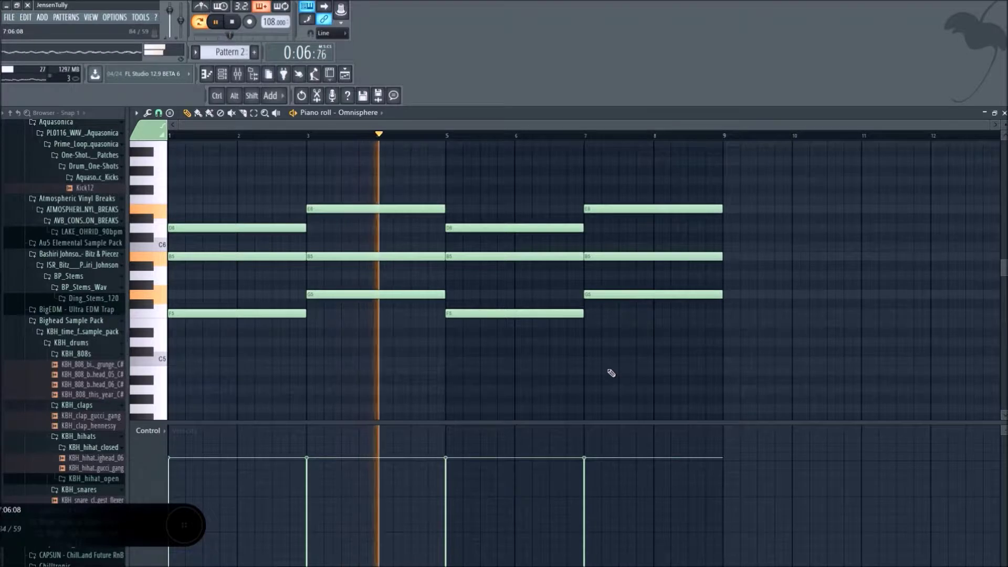
Lower the top note of the last chord to D6 and set playback to begin late in bar 6
mouse_move(398, 127)
mouse_down()
mouse_move(417, 124)
mouse_move(397, 125)
mouse_up()
key(ctrl)
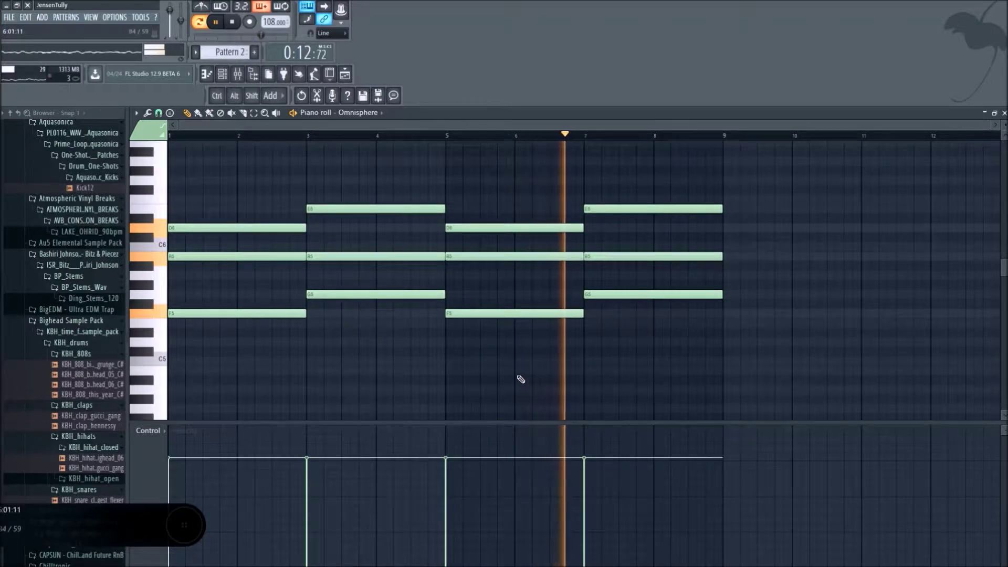
scroll(517, 376, up, 1)
scroll(521, 379, down, 4)
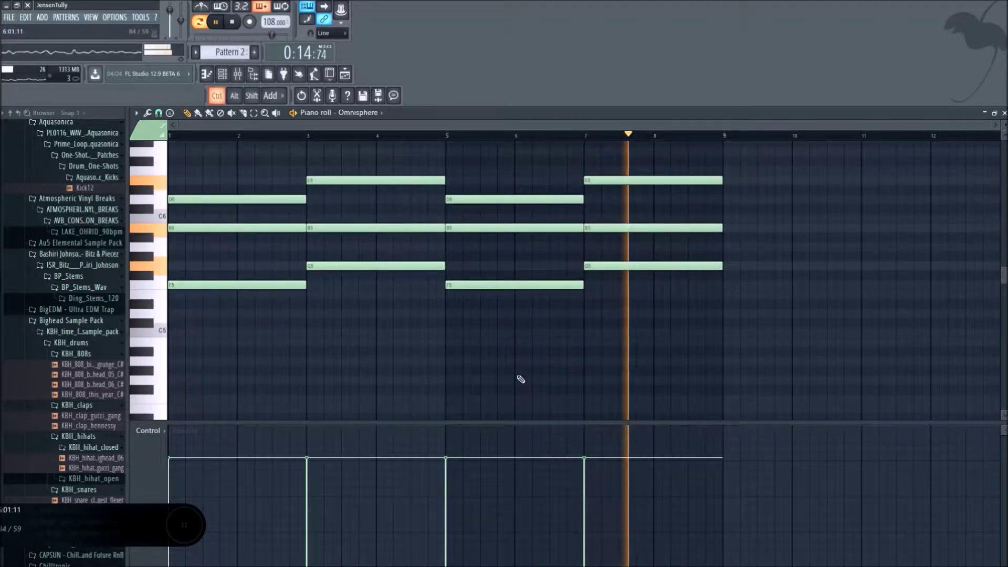
drag(620, 177, 620, 201)
click(562, 135)
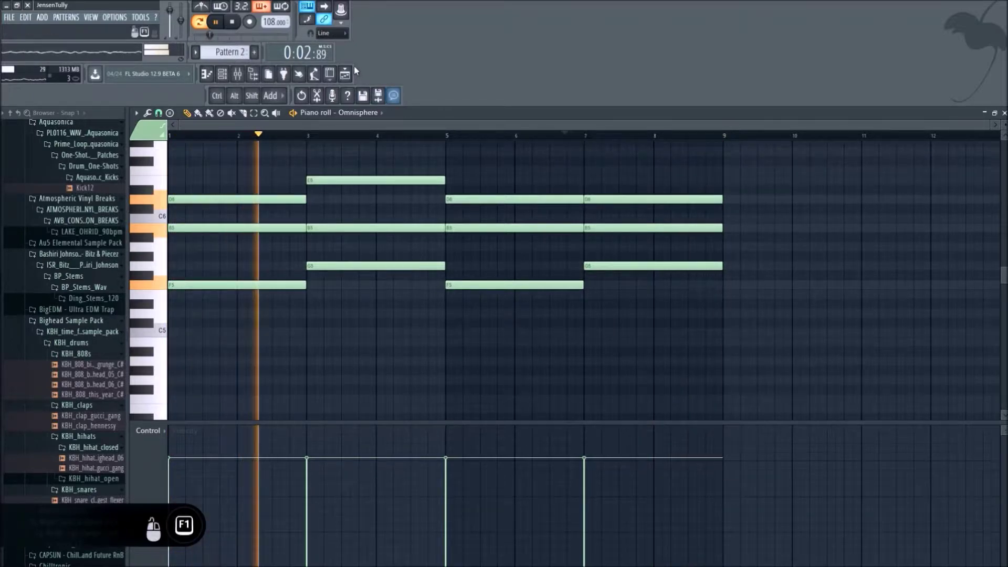
Copy the bottom notes of all four chords one octave down to F4 and G4, stop playback and deselect
drag(833, 366, 236, 264)
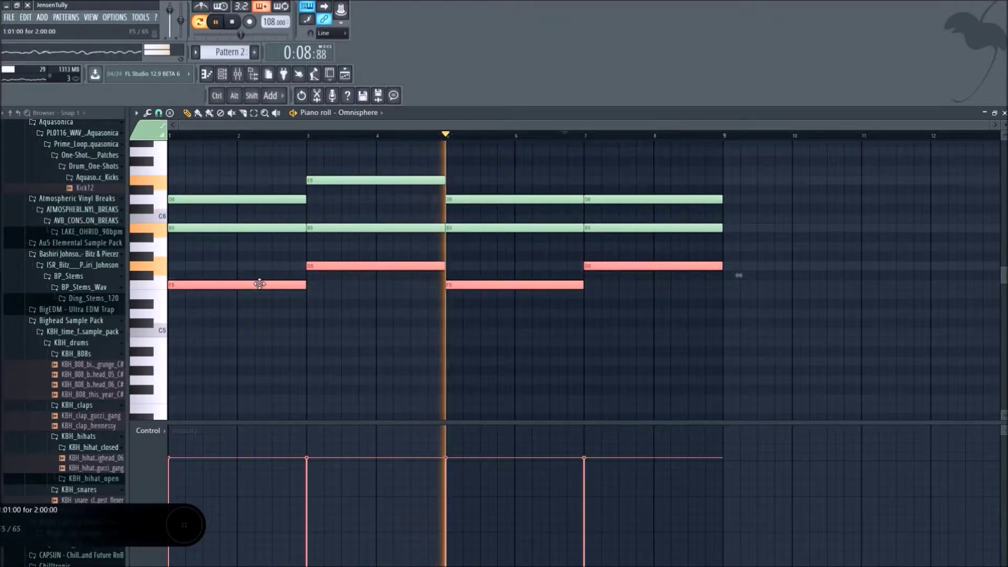
key(shift)
key(shift+Down)
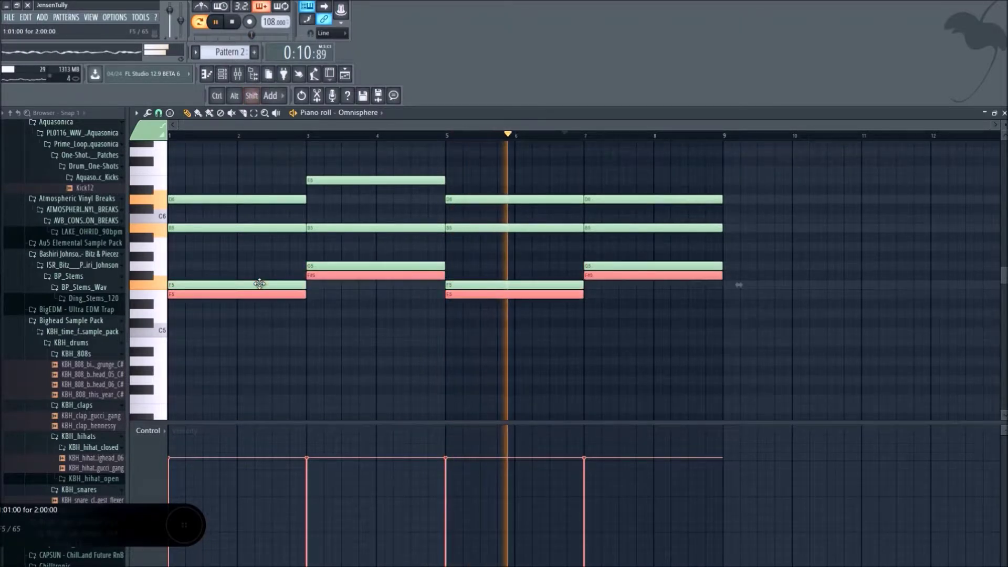
key(shift+Up)
key(ctrl+Down)
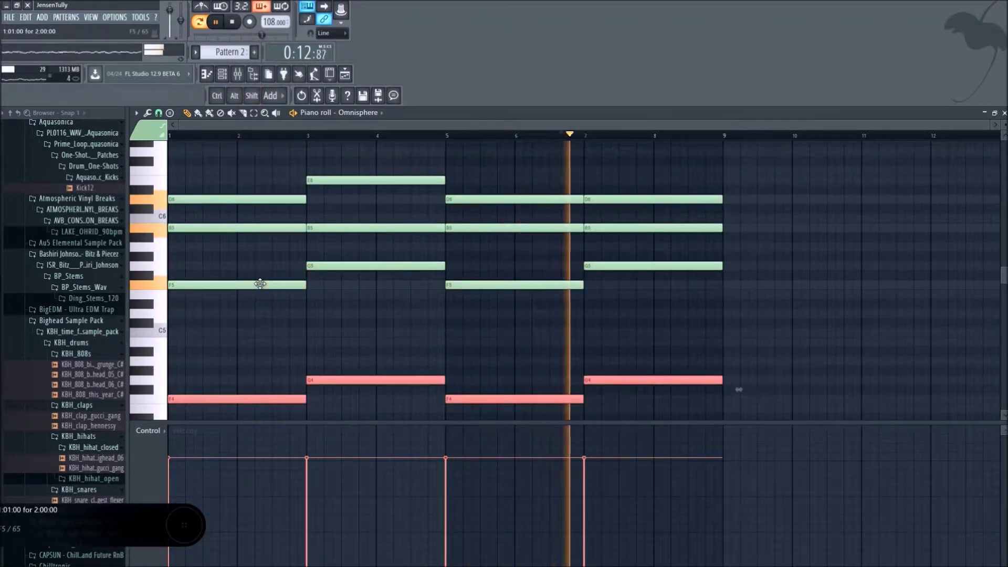
key(space)
key(ctrl+d)
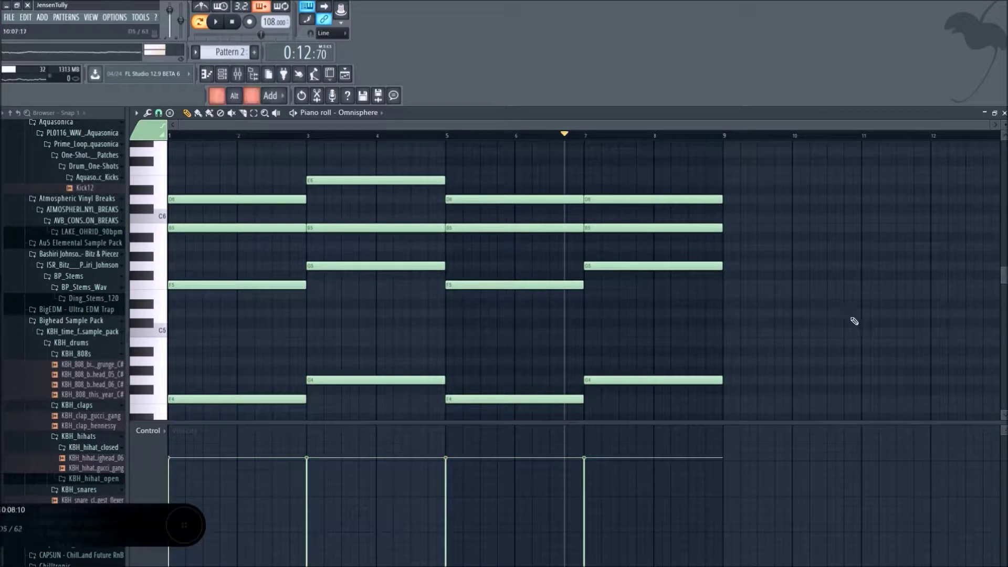
Try copying the F5 and G5 notes an octave down once more, undo the copy and deselect
drag(649, 297, 276, 265)
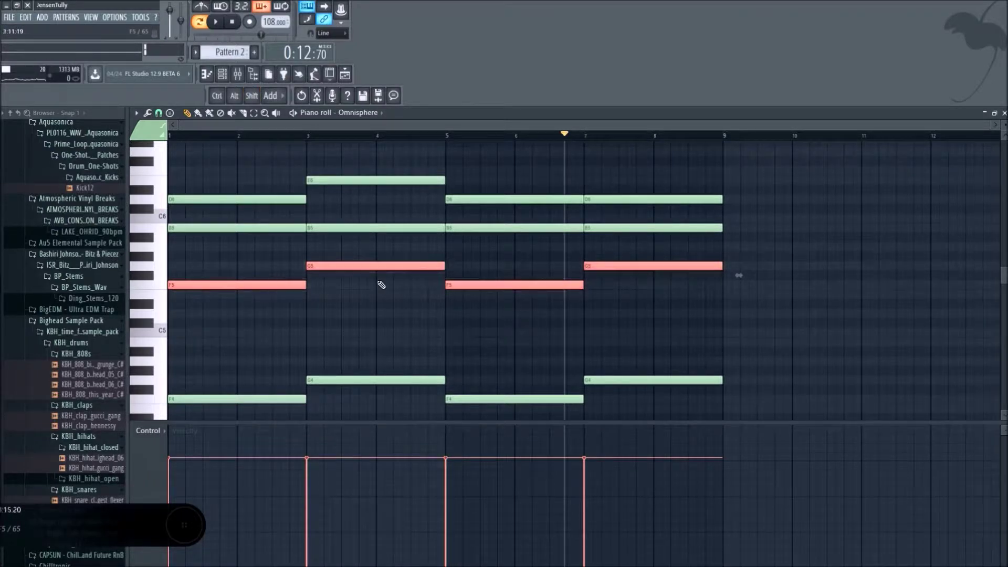
mouse_move(290, 286)
mouse_down()
mouse_move(274, 343)
mouse_move(272, 321)
mouse_move(300, 293)
mouse_move(299, 277)
mouse_move(276, 285)
mouse_up()
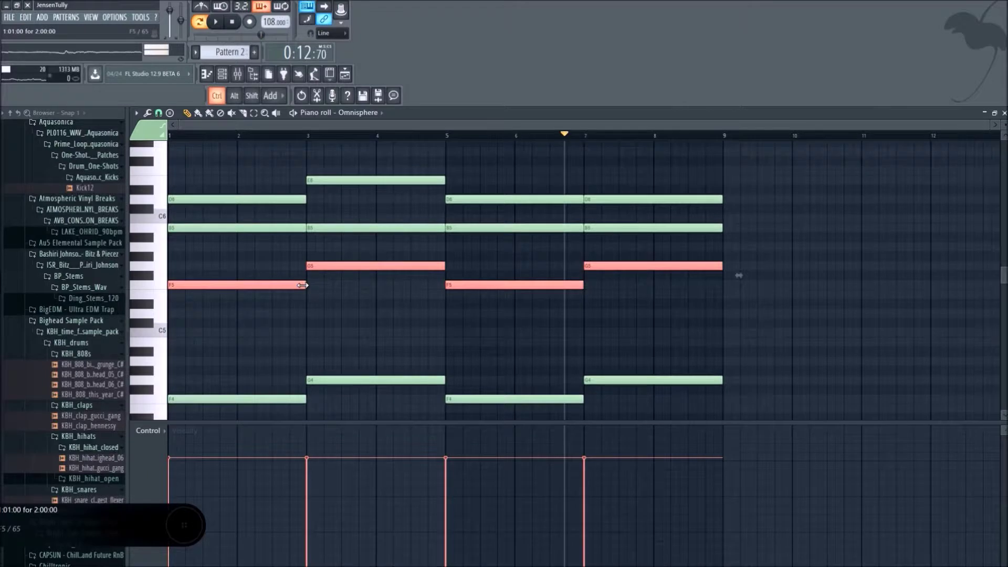
key(ctrl+Down)
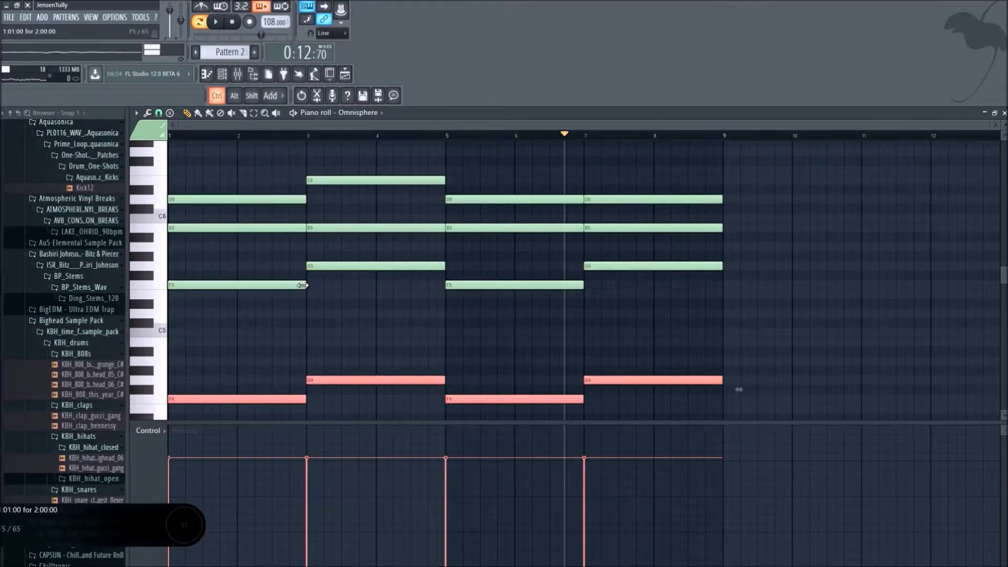
key(ctrl+z)
key(ctrl+d)
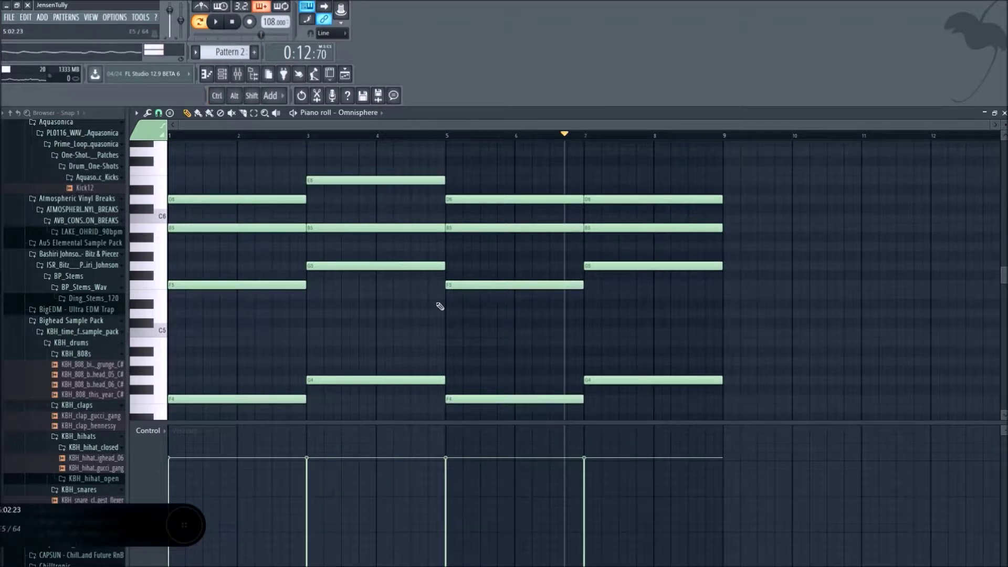
Copy the four lowest notes, F4 and G4, three octaves up to F7 and G7
scroll(752, 375, down, 2)
drag(738, 392, 265, 349)
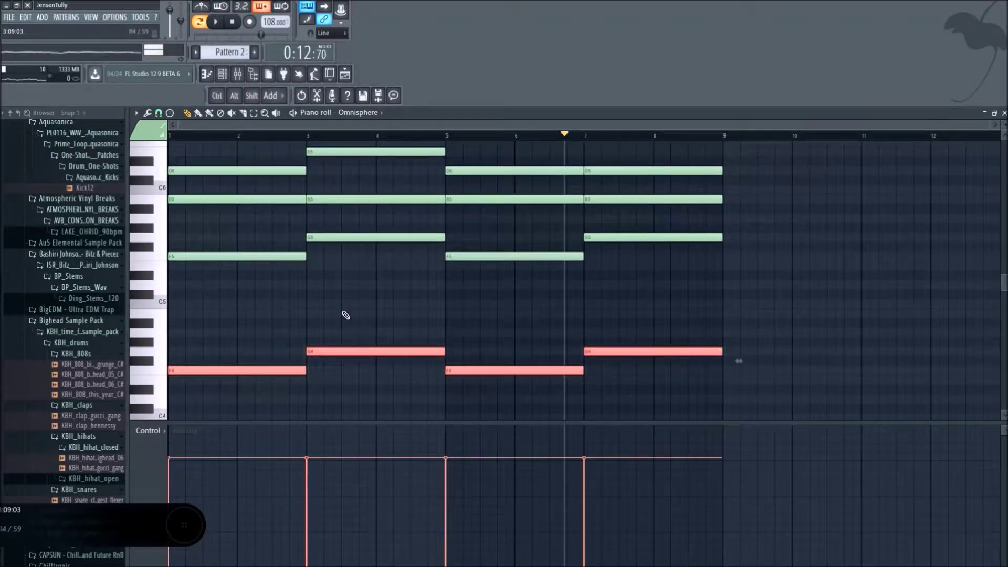
key(ctrl+Up)
key(ctrl+Up)
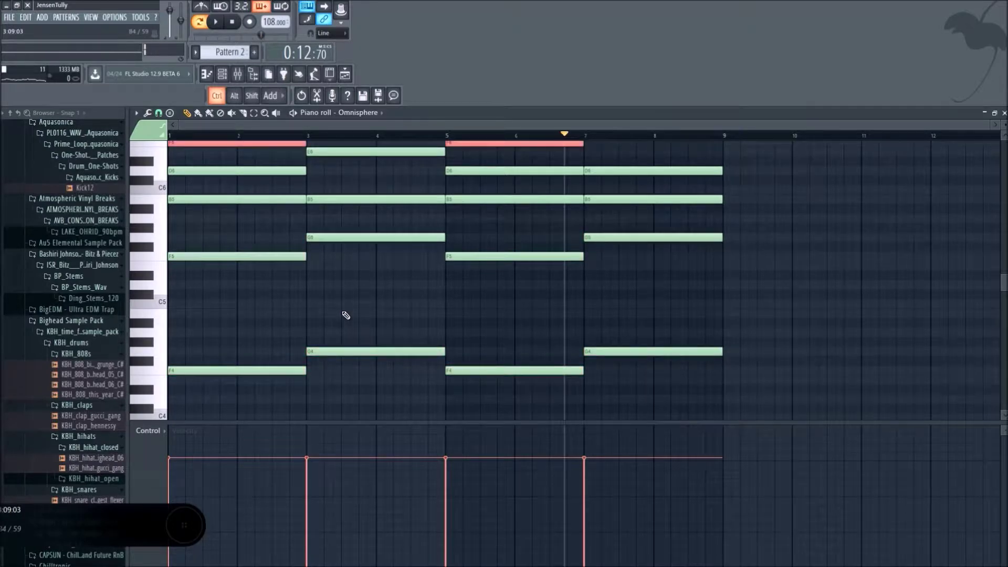
scroll(346, 315, up, 6)
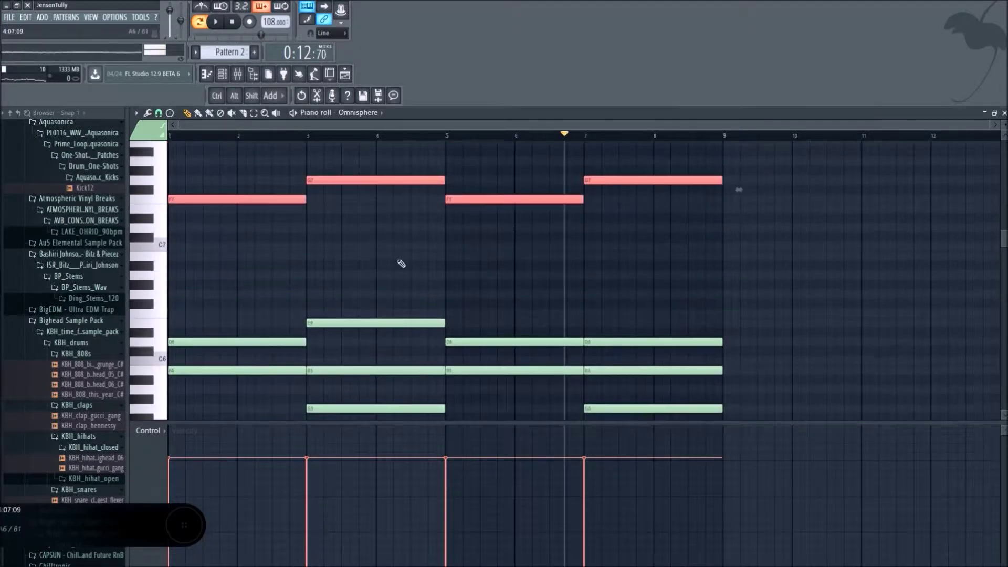
scroll(383, 215, down, 5)
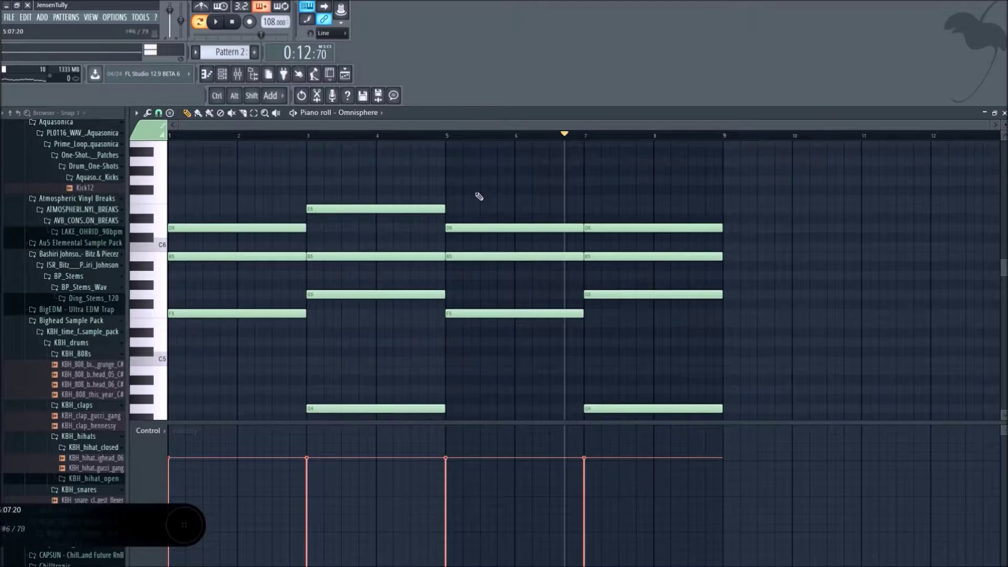
scroll(478, 205, up, 3)
scroll(581, 227, up, 3)
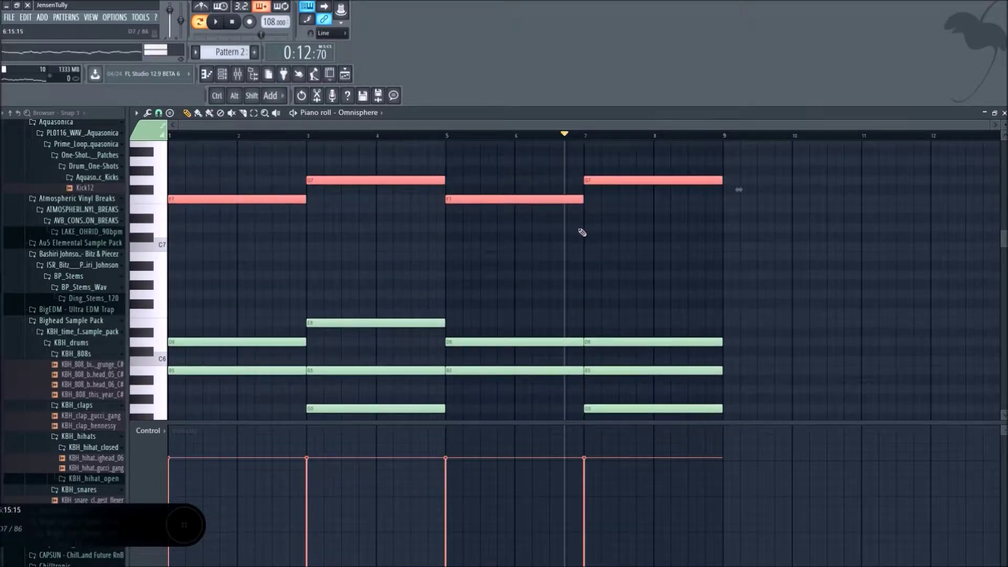
Reduce the velocity of the F4, G4, F7 and G7 notes to about 11%, deselect and play the progression
drag(787, 270, 206, 157)
scroll(452, 237, down, 6)
drag(735, 408, 186, 336)
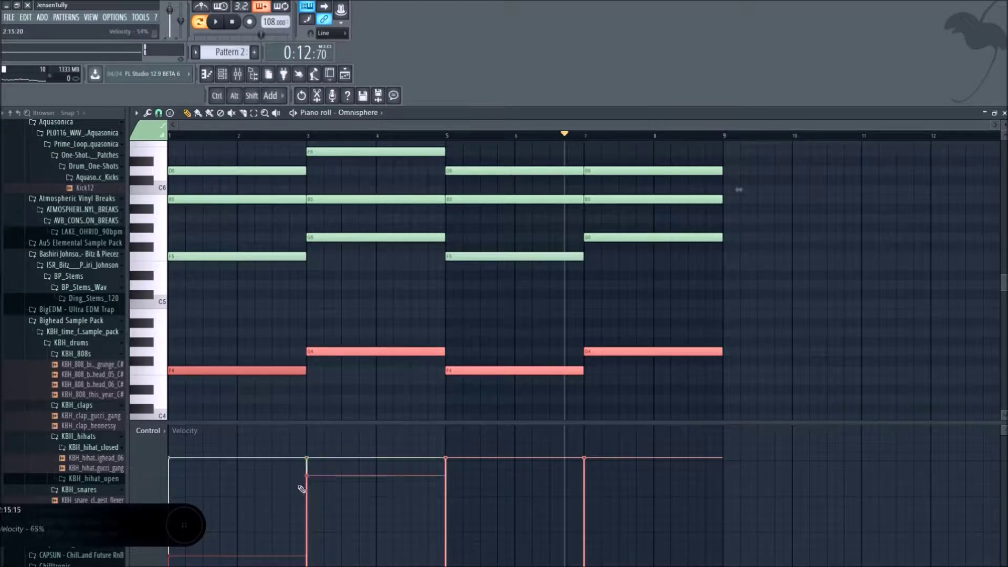
drag(302, 489, 311, 561)
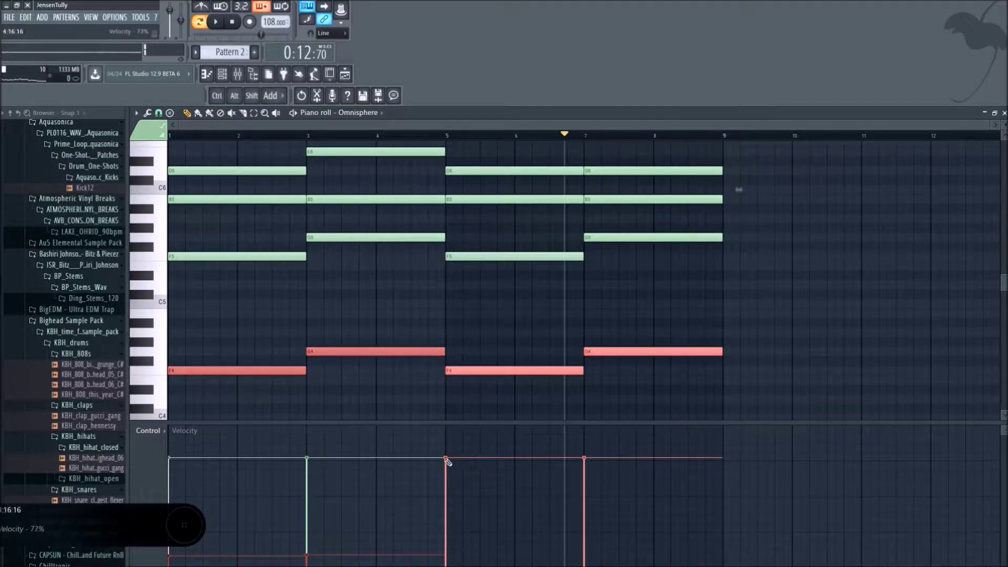
drag(447, 460, 444, 551)
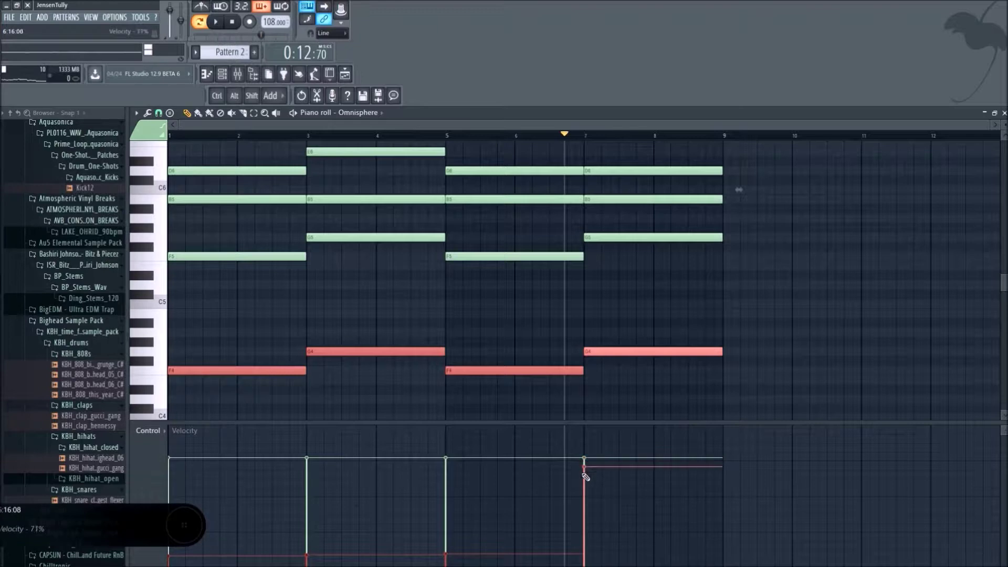
drag(585, 477, 588, 548)
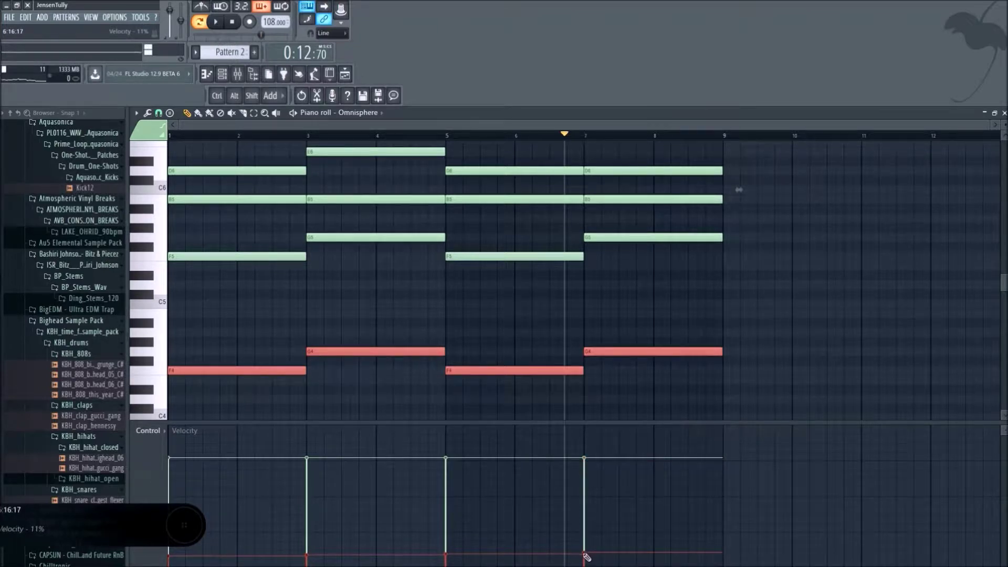
click(405, 408)
key(space)
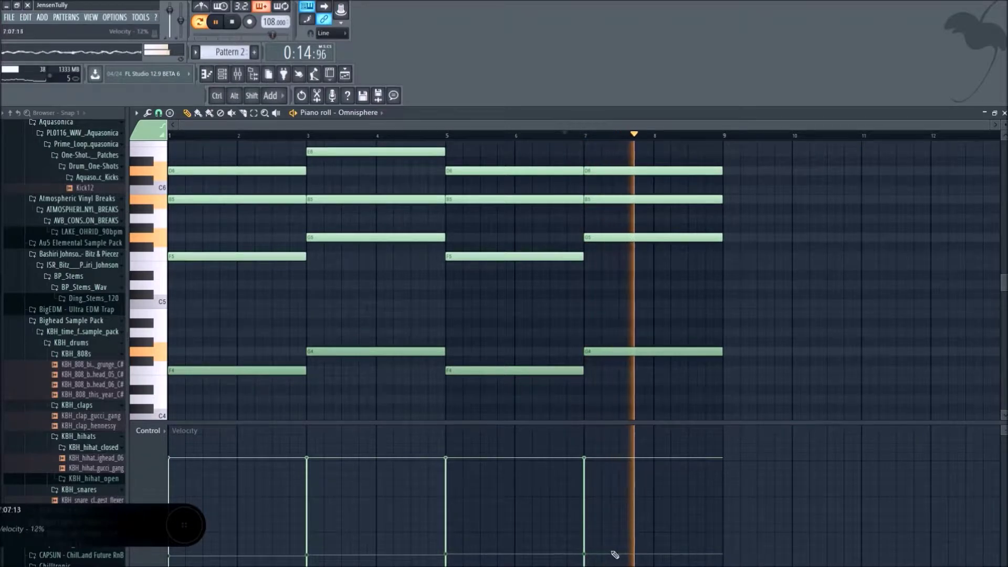
Select the low F4 and G4 and high F7 and G7 notes and lower their velocity to about 3%
drag(479, 423, 513, 150)
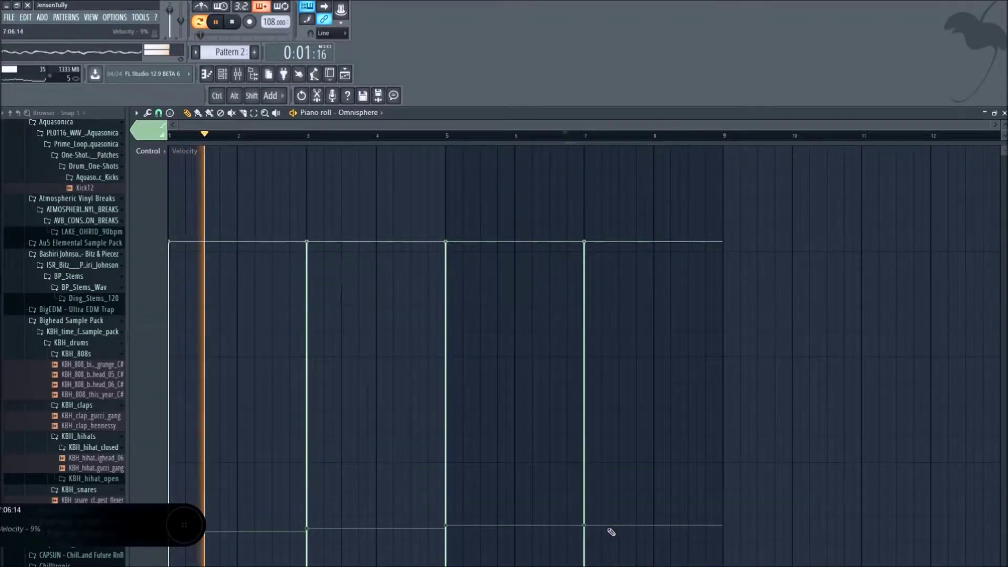
drag(569, 143, 630, 491)
drag(685, 393, 253, 322)
scroll(299, 313, up, 6)
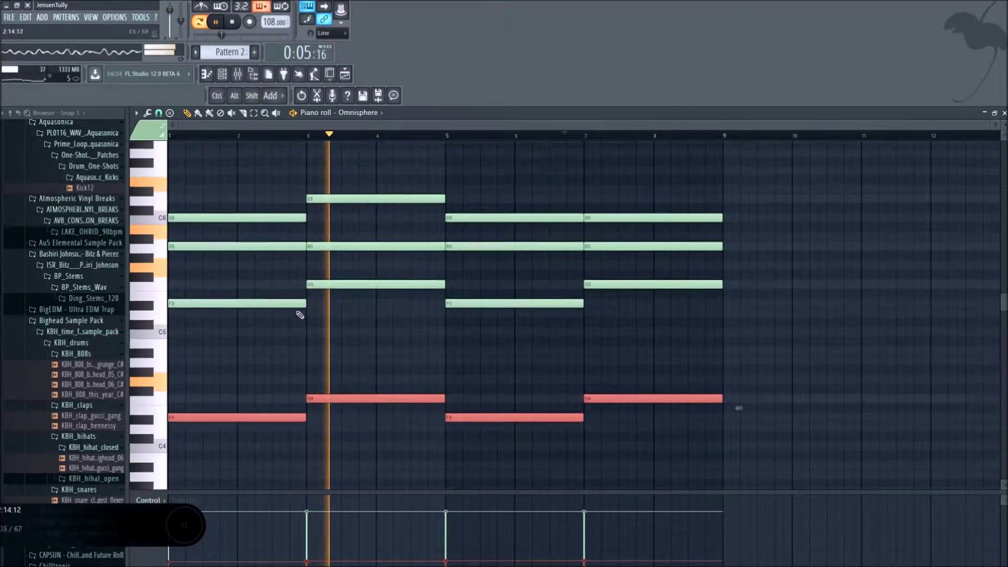
drag(685, 254, 236, 157)
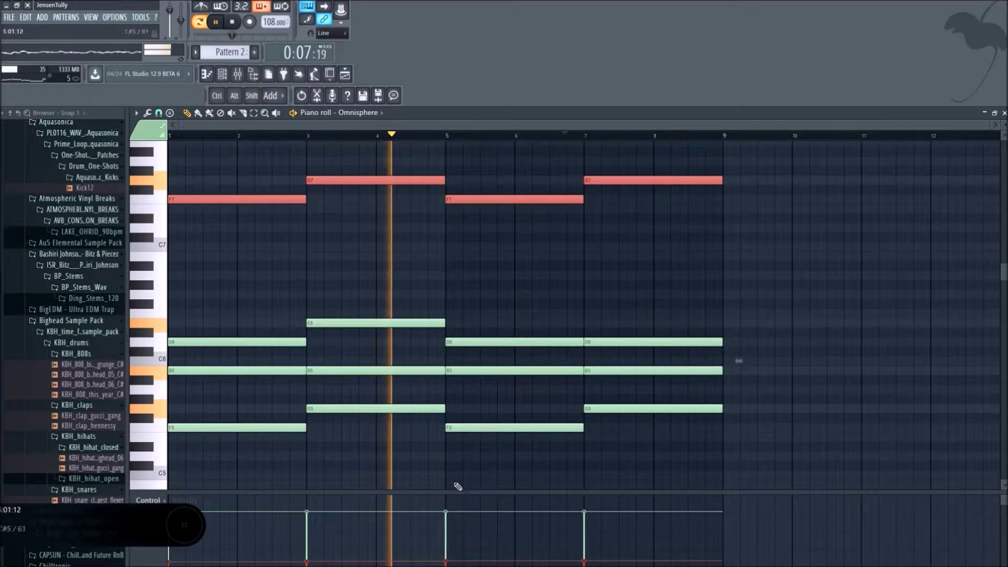
drag(453, 491, 451, 145)
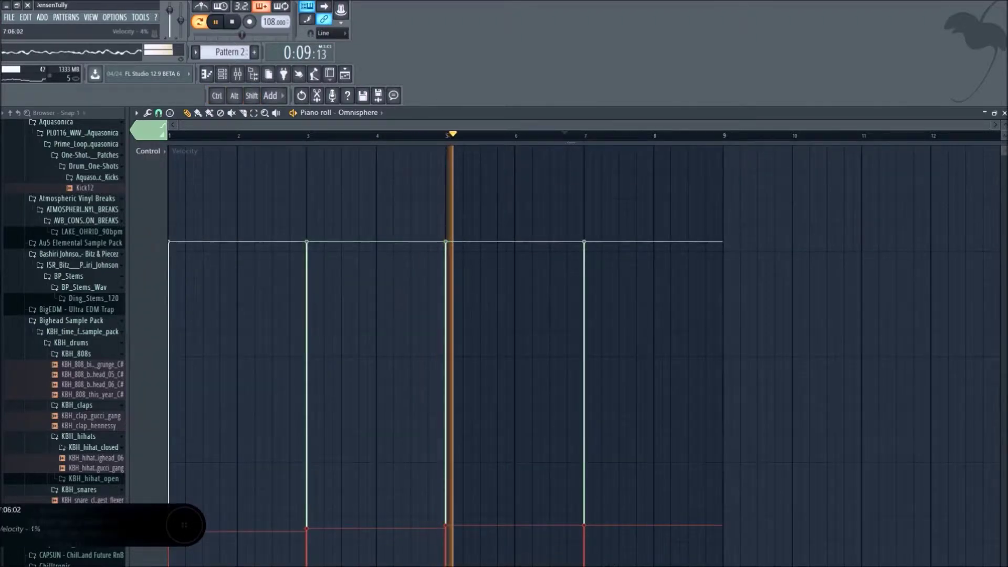
drag(458, 536, 451, 548)
drag(338, 549, 311, 556)
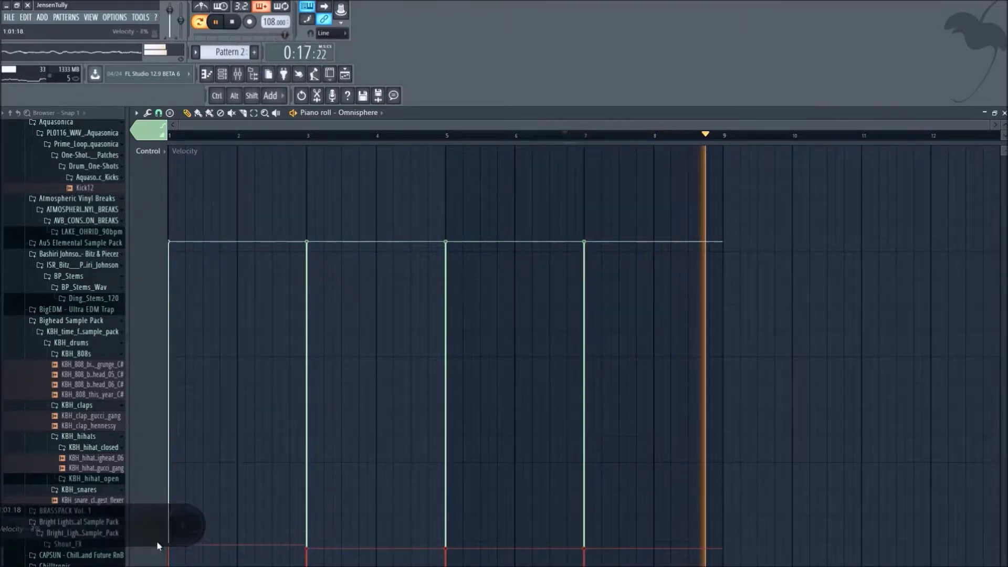
drag(169, 549, 174, 564)
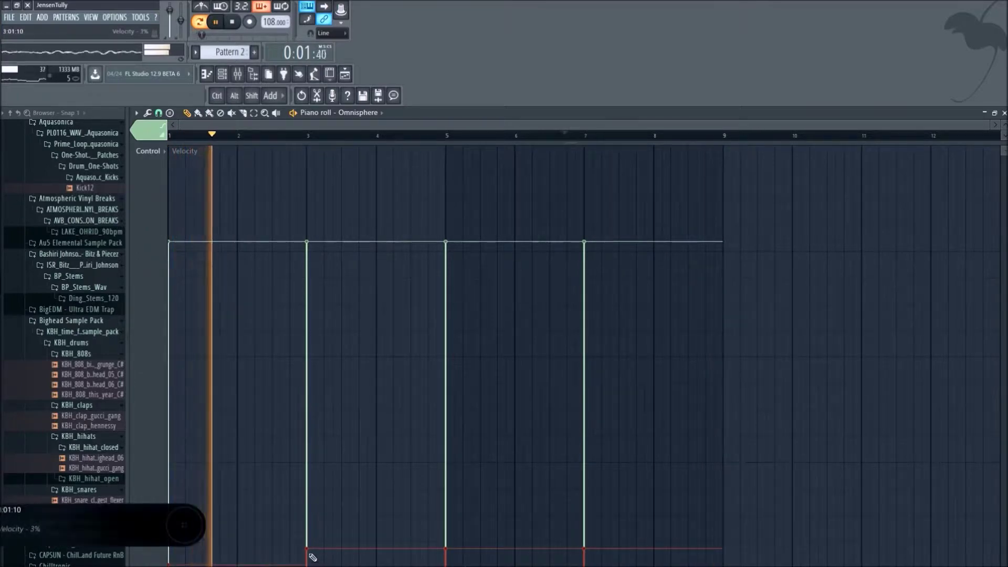
drag(310, 555, 310, 558)
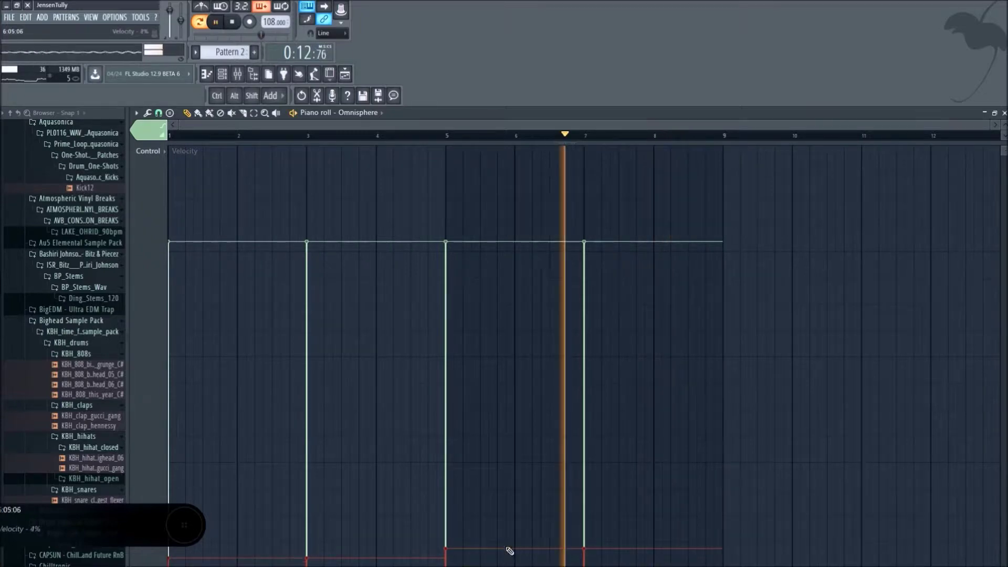
drag(445, 549, 447, 554)
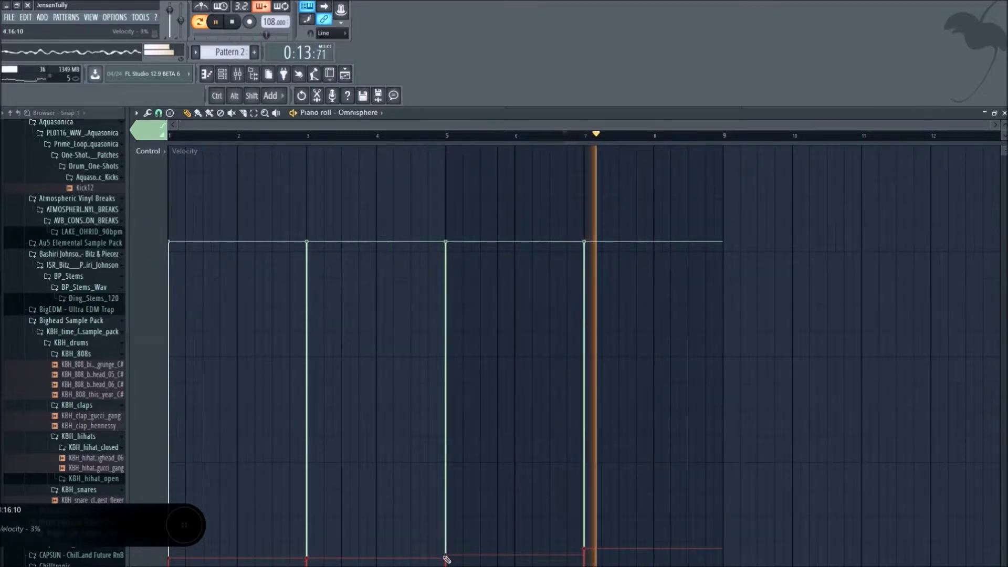
drag(587, 558, 581, 559)
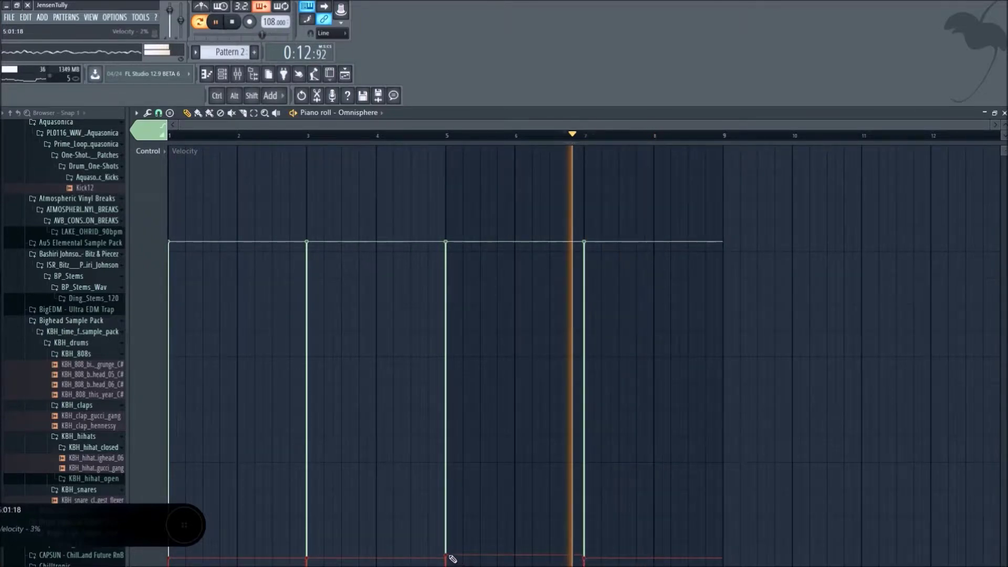
drag(450, 557, 453, 561)
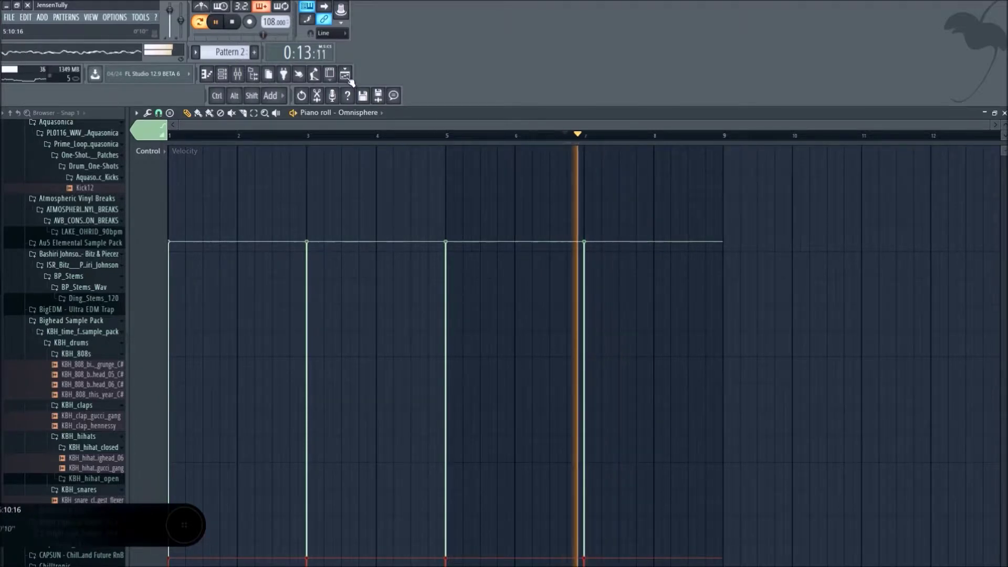
Place Pattern 2 at bar 1 of Track 1 in the playlist
click(345, 75)
scroll(530, 348, up, 2)
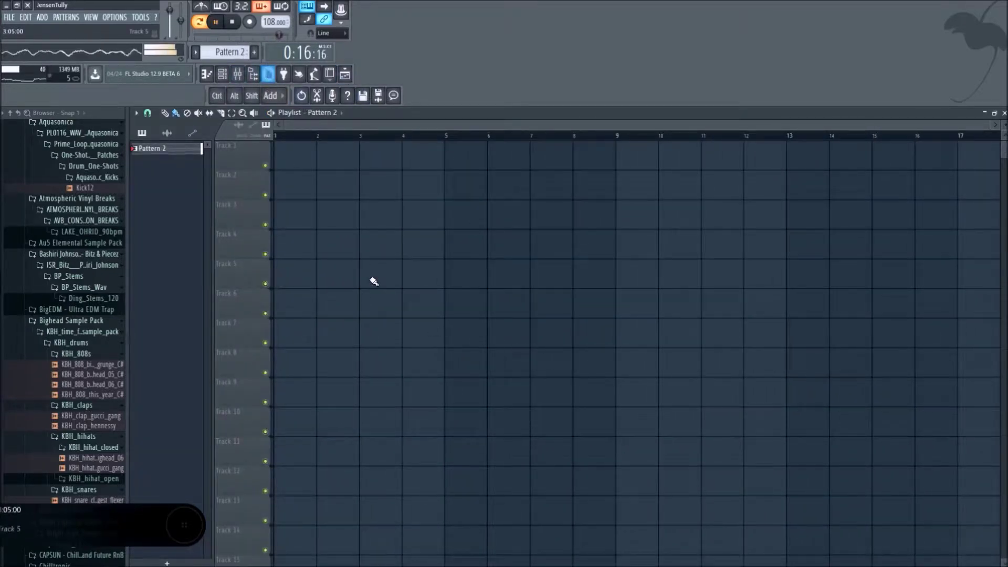
click(341, 160)
drag(381, 158, 307, 159)
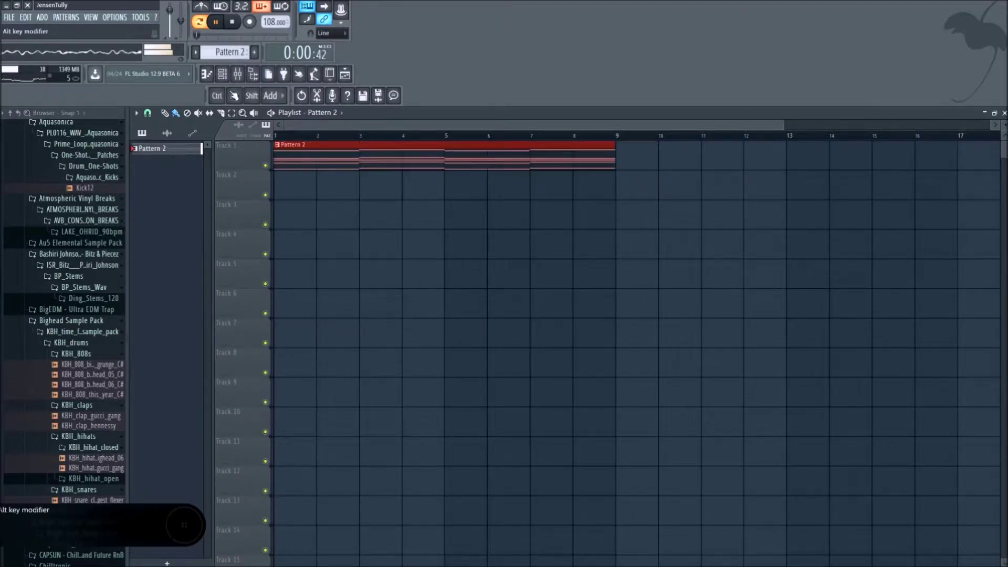
Create Pattern 3 with a 07_Kick_02_SP hit on step 1 and place it at bar 1 of Track 2
click(209, 75)
click(211, 75)
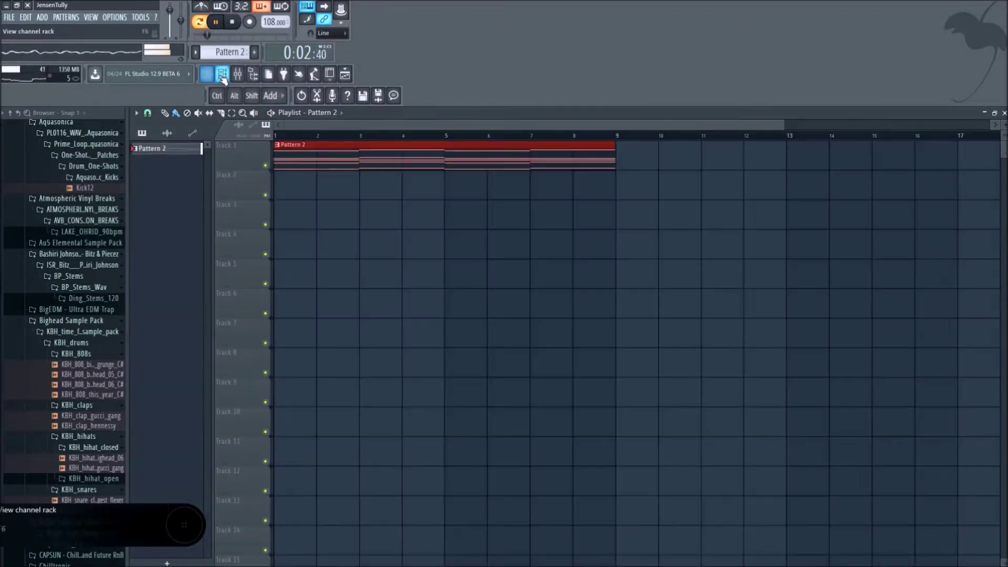
click(221, 77)
key(F1)
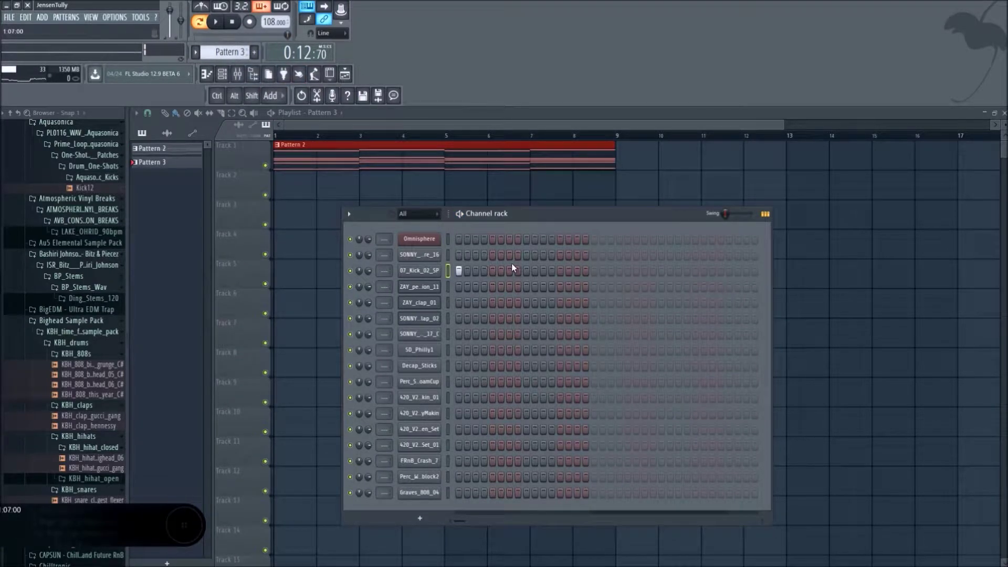
click(291, 186)
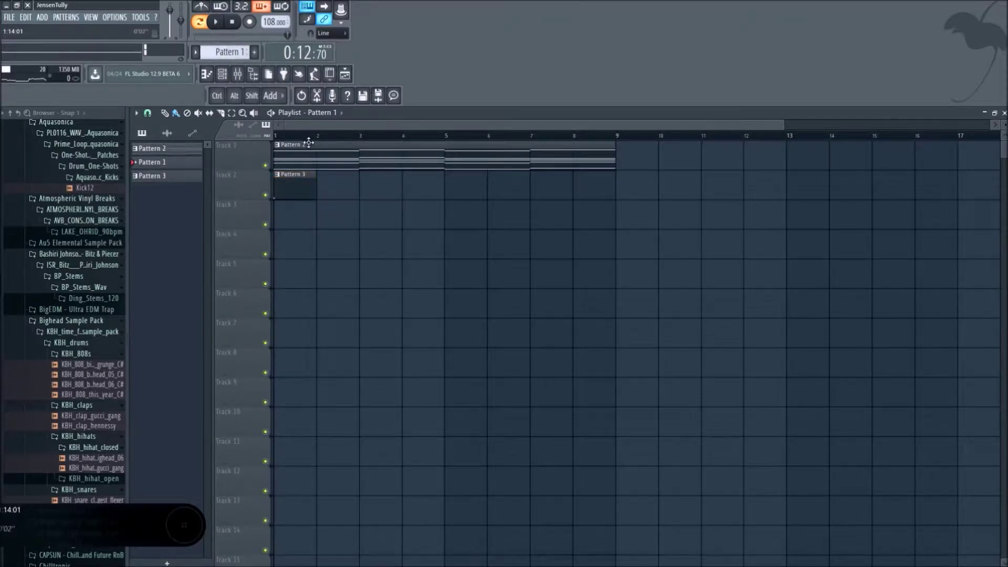
drag(298, 192, 298, 220)
mouse_move(294, 153)
mouse_down()
mouse_move(302, 172)
mouse_move(300, 152)
mouse_up()
drag(284, 208, 284, 178)
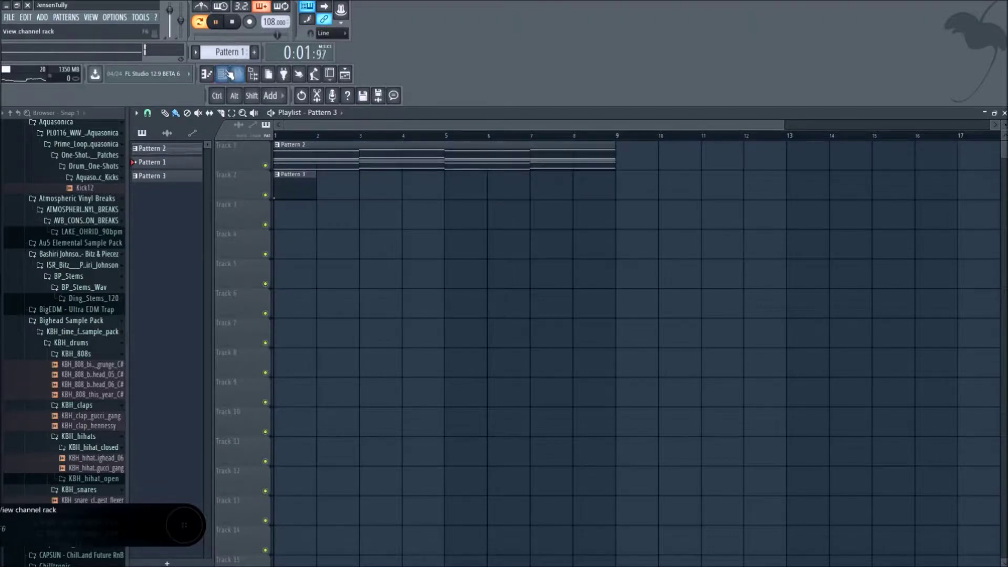
Switch playback to song mode and add a SONNY_...re_16 hit on step 9 of Pattern 3
click(229, 74)
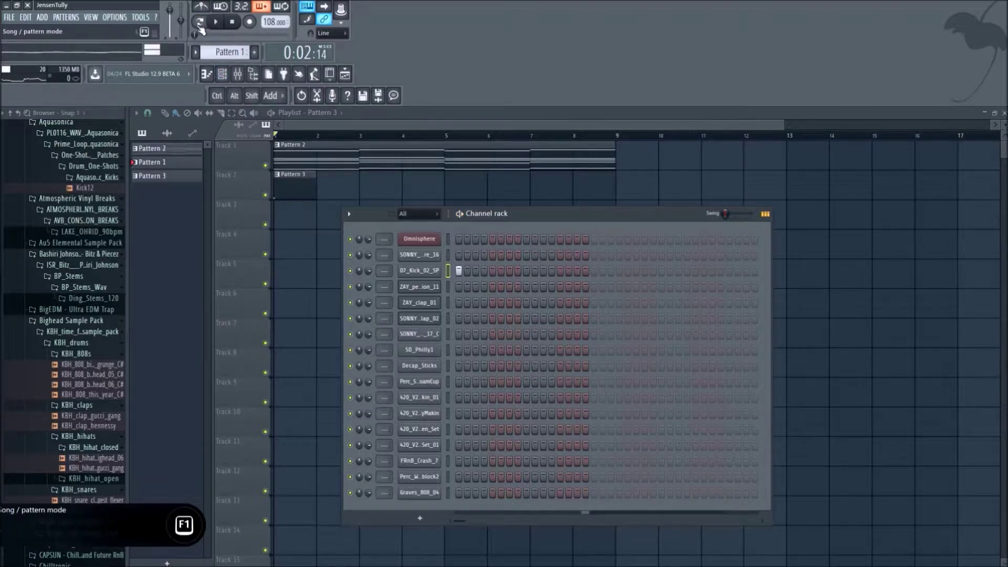
key(space)
click(525, 255)
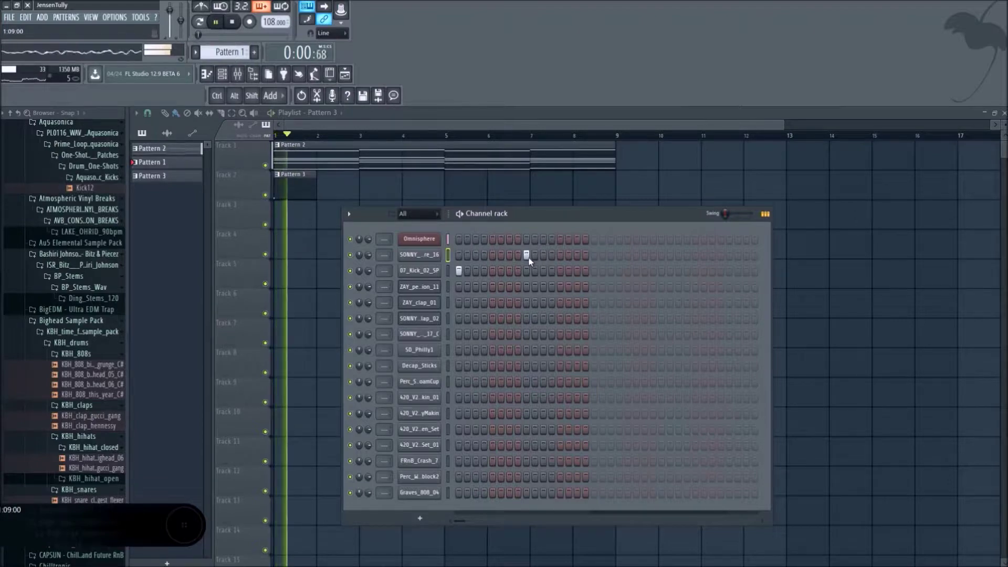
right_click(526, 254)
key(space)
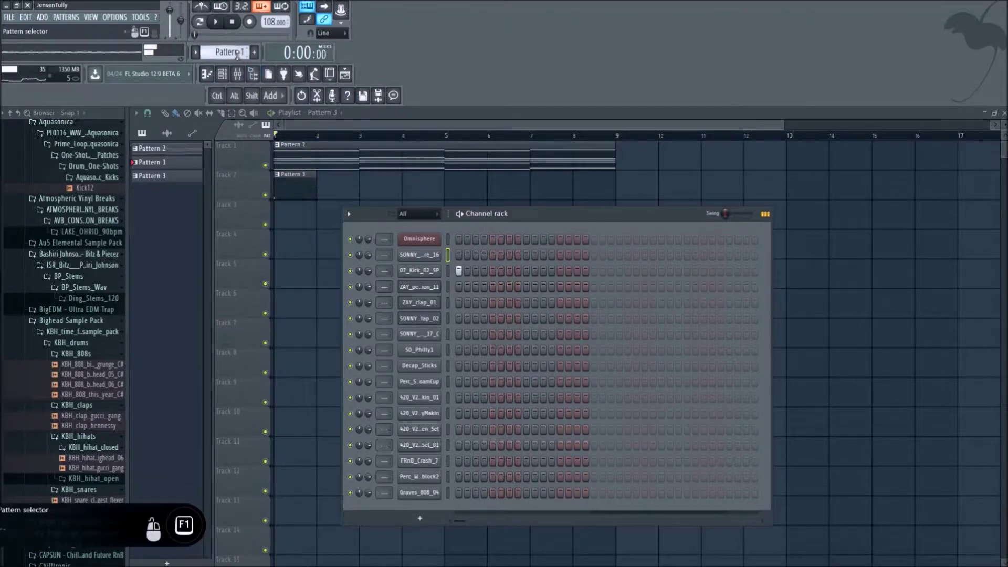
key(space)
click(526, 255)
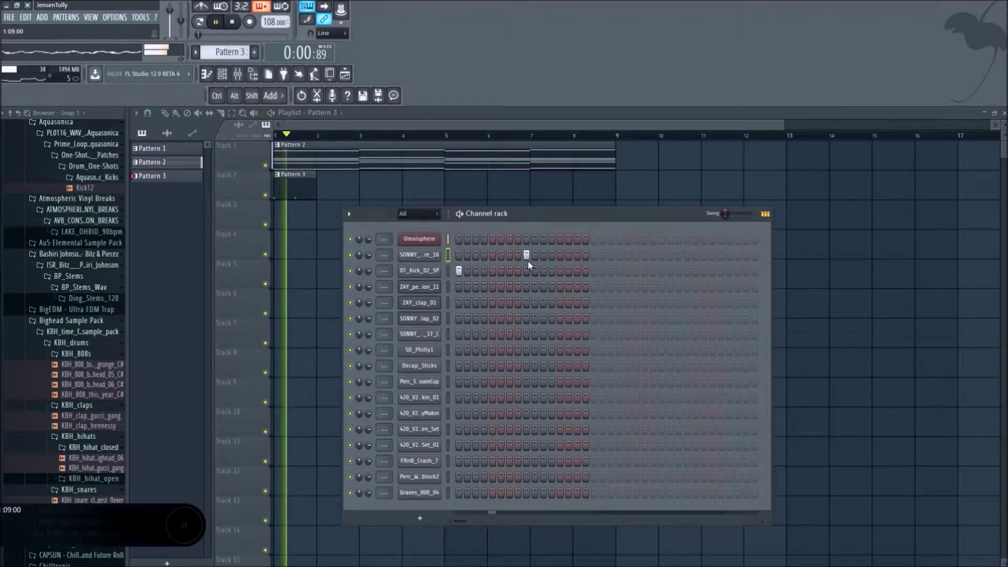
Add SONNY_...re_16 hits on steps 15, 19 and 25 of Pattern 3 during song playback
key(space)
key(space)
click(577, 255)
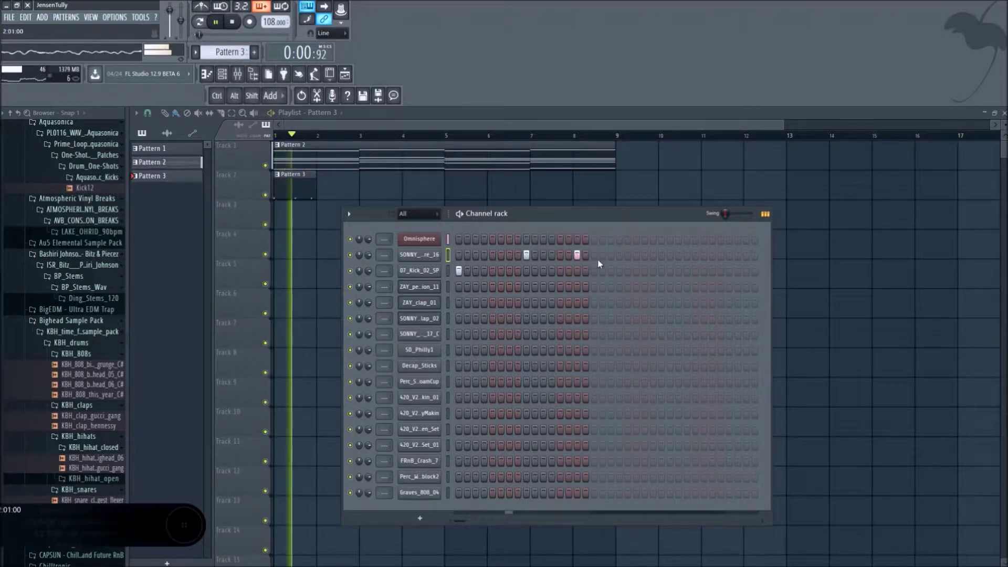
click(619, 255)
click(661, 255)
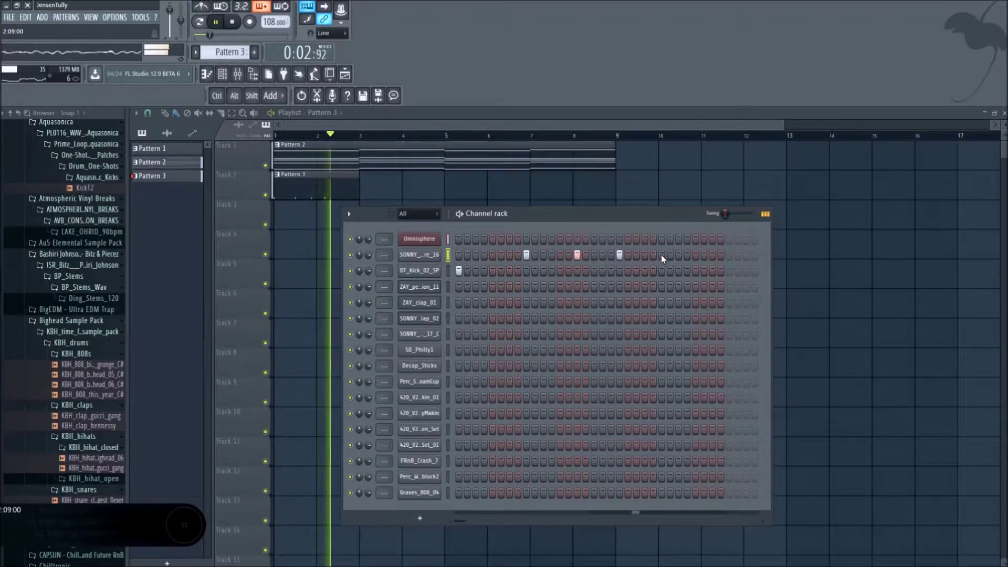
click(619, 255)
click(611, 255)
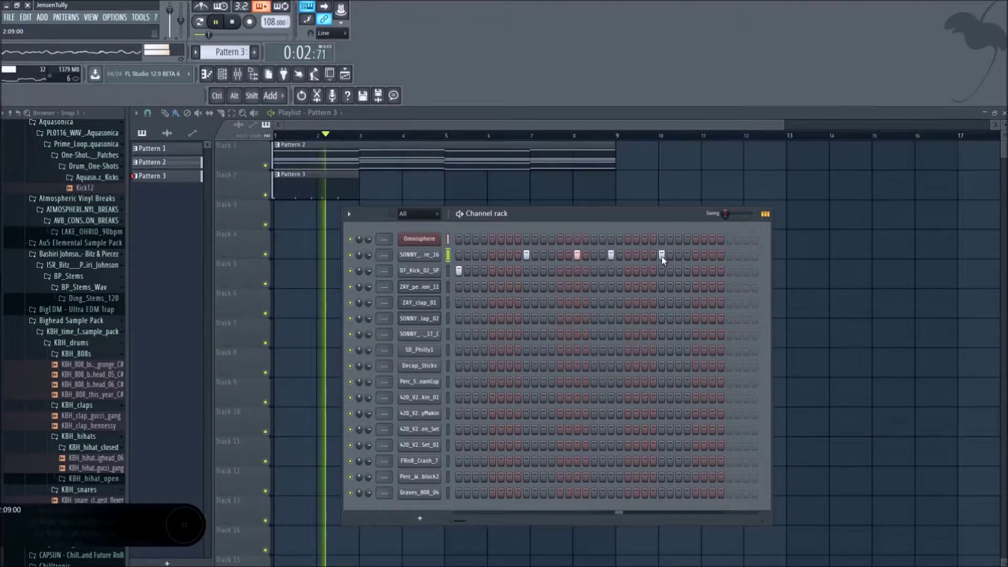
Repeat the Pattern 3 clip along Track 2 so four copies fill bars 1 to 8
key(F6)
mouse_move(450, 243)
mouse_down()
mouse_move(318, 192)
mouse_move(447, 204)
mouse_move(402, 205)
mouse_move(434, 199)
mouse_up()
key(space)
key(space)
drag(580, 273, 321, 192)
drag(322, 194, 492, 205)
ctrl+click(567, 288)
scroll(549, 378, down, 2)
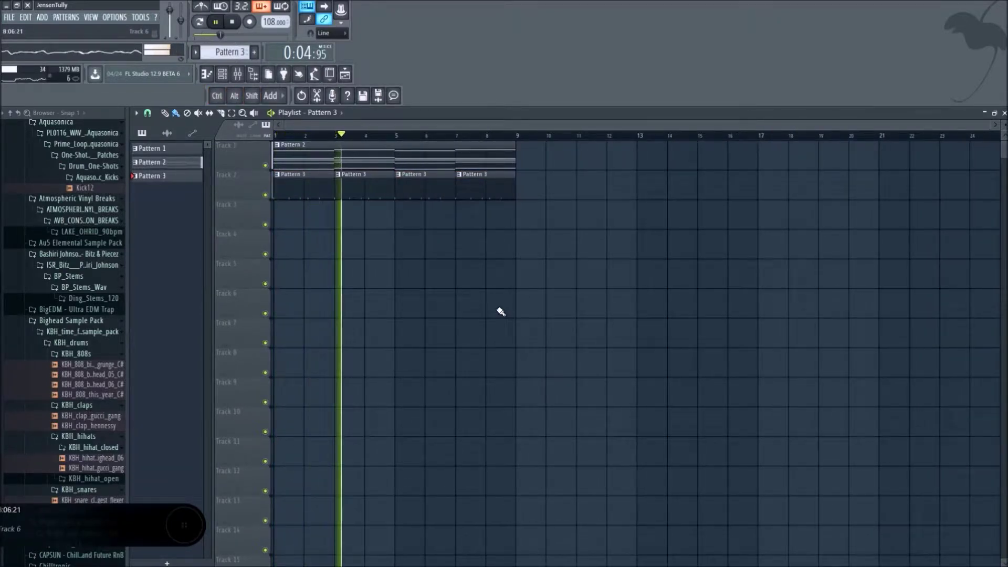
Duplicate all Pattern 2 and Pattern 3 clips into bars 9 to 16 and deselect them
drag(643, 318, 386, 176)
key(ctrl+a)
key(ctrl+b)
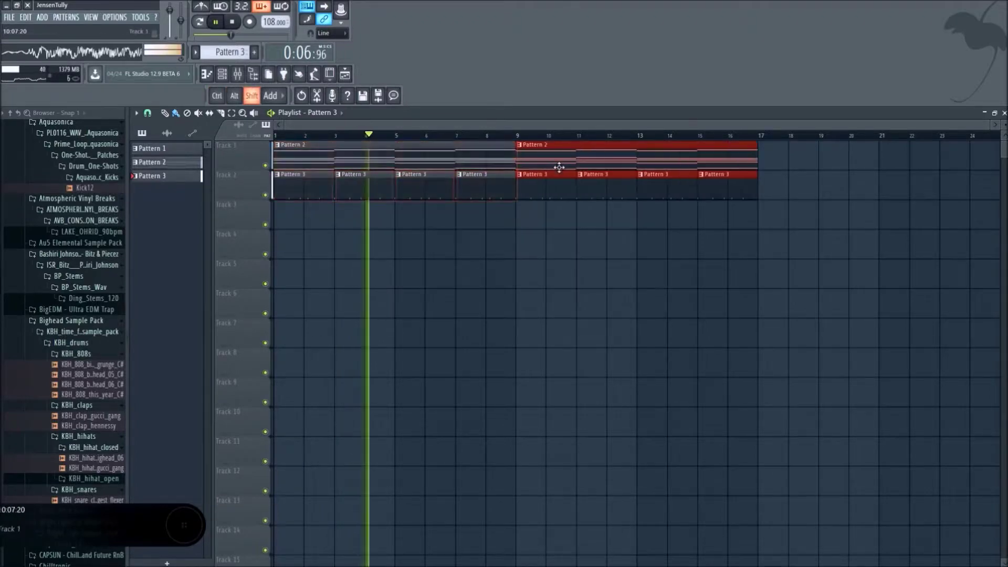
click(563, 330)
scroll(563, 331, down, 1)
scroll(563, 330, down, 1)
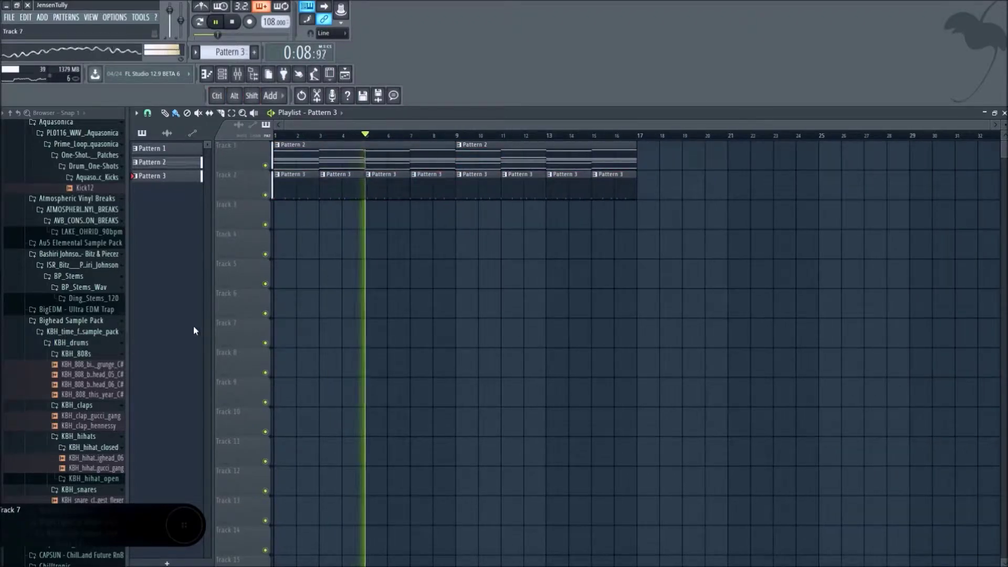
Delete the fourth Pattern 3 clip, at bars 7 and 8 of Track 2
click(222, 76)
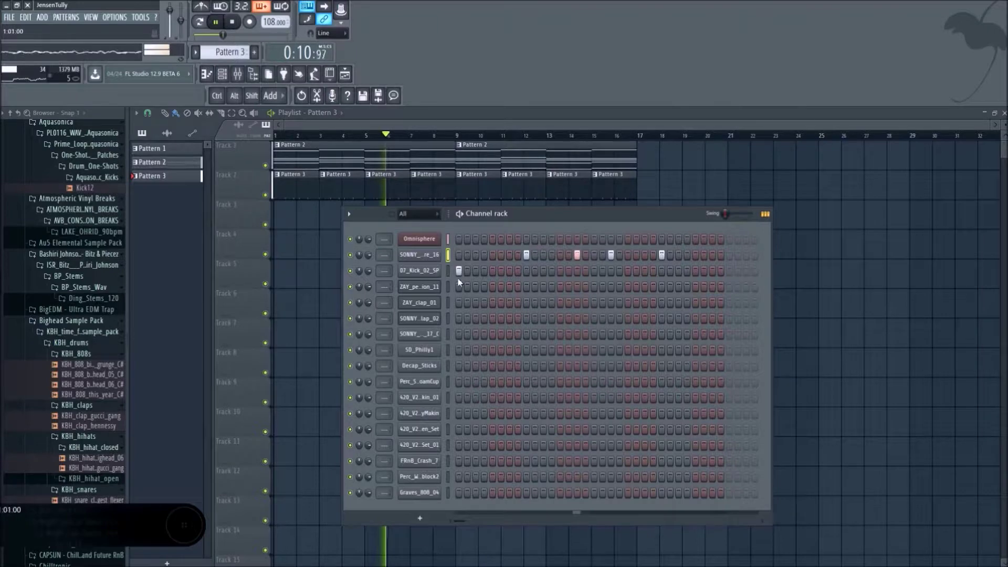
click(454, 195)
right_click(452, 194)
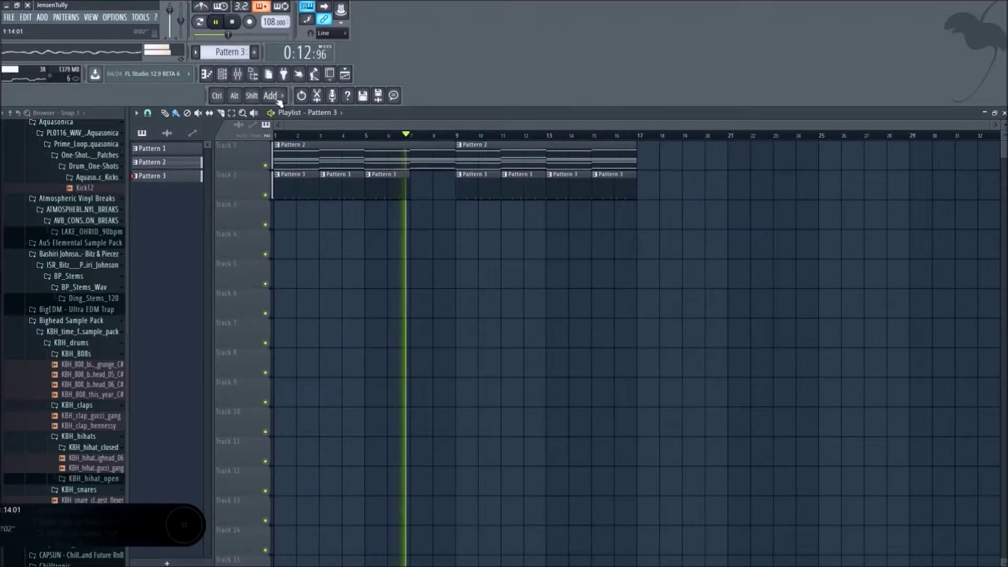
Create Pattern 4 with SONNY_...lap_02 clap hits on steps 9 and 25
click(223, 76)
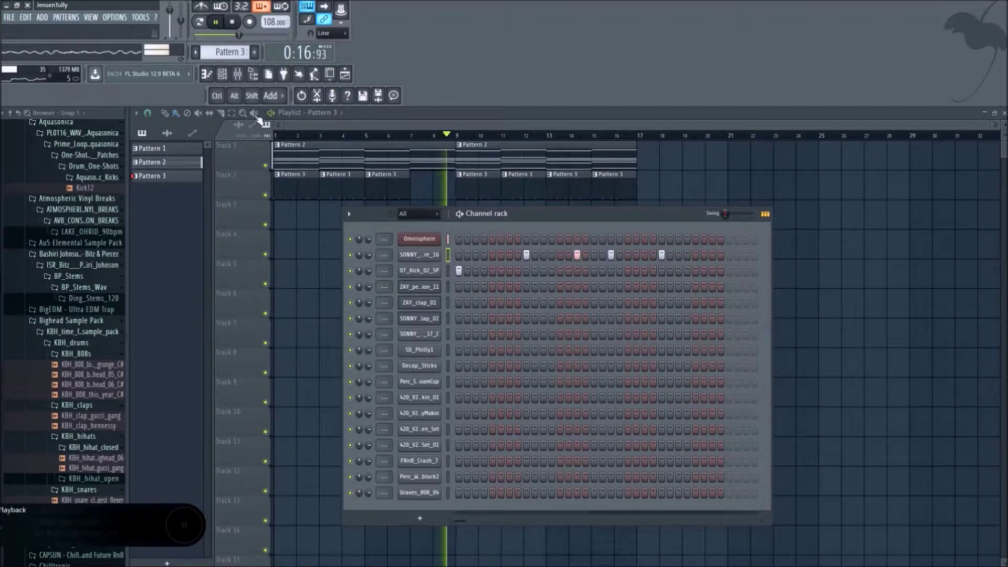
scroll(226, 55, up, 1)
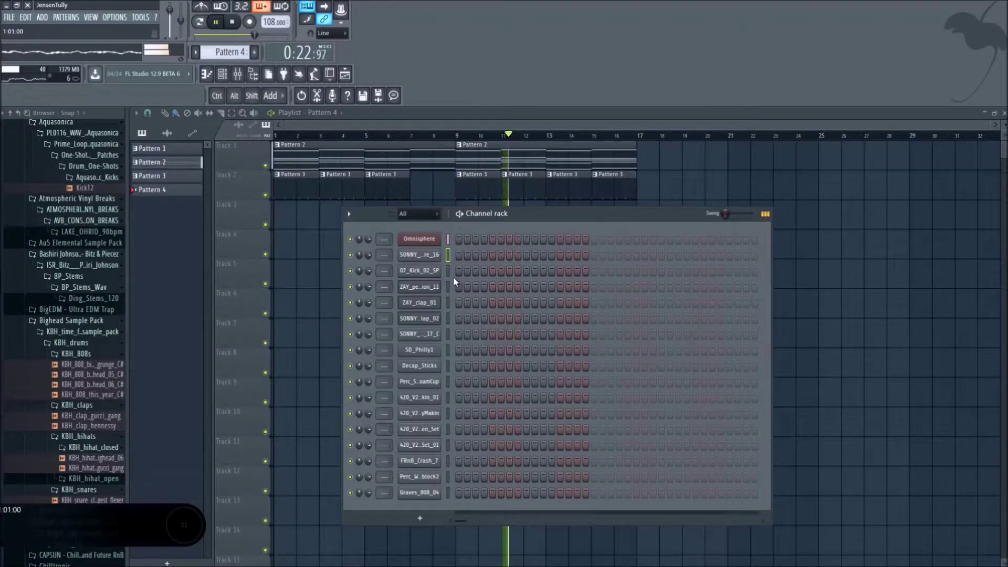
click(447, 302)
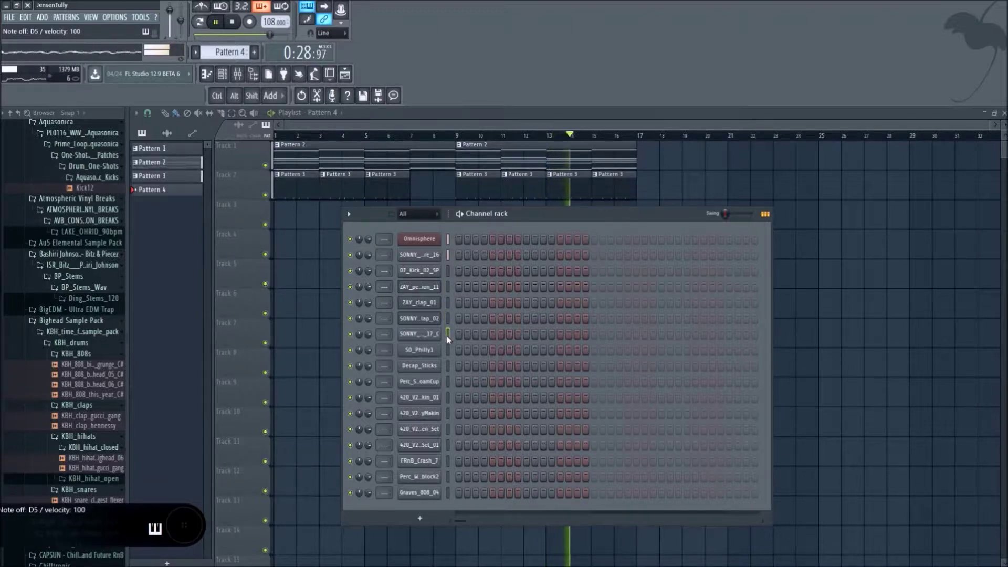
click(526, 318)
click(662, 318)
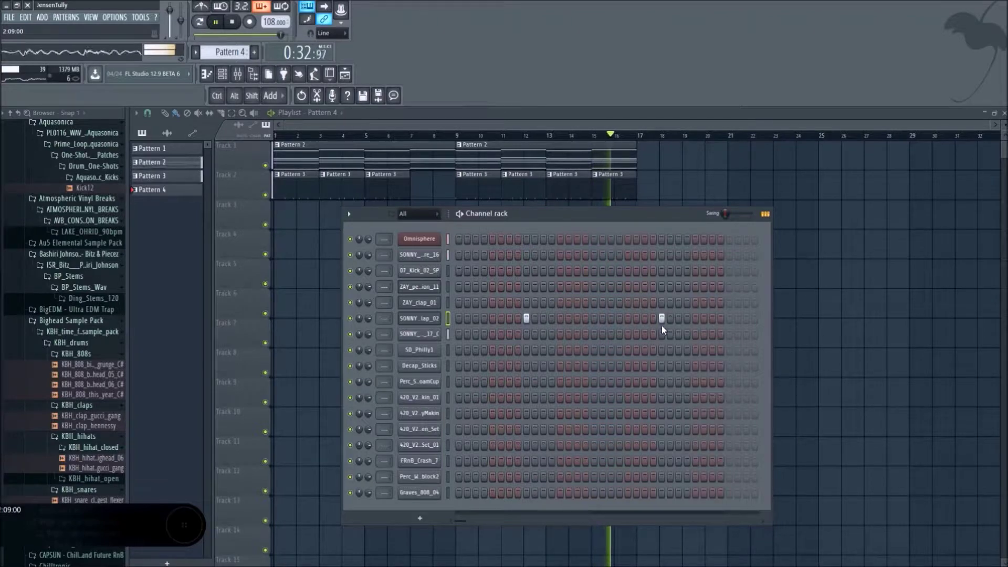
Place Pattern 4 at bar 1 of Track 3, reopen the channel rack and play the song
click(276, 217)
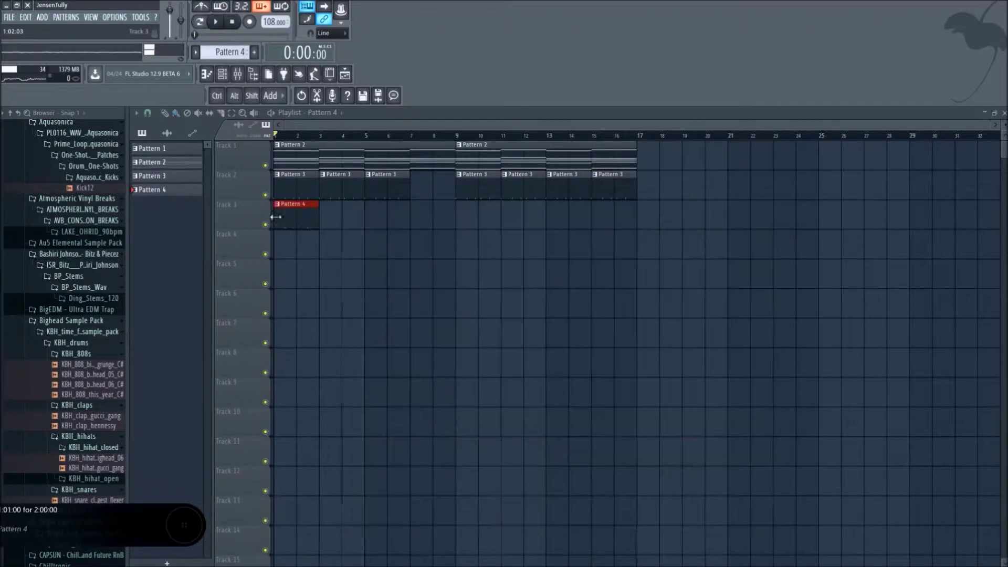
click(230, 78)
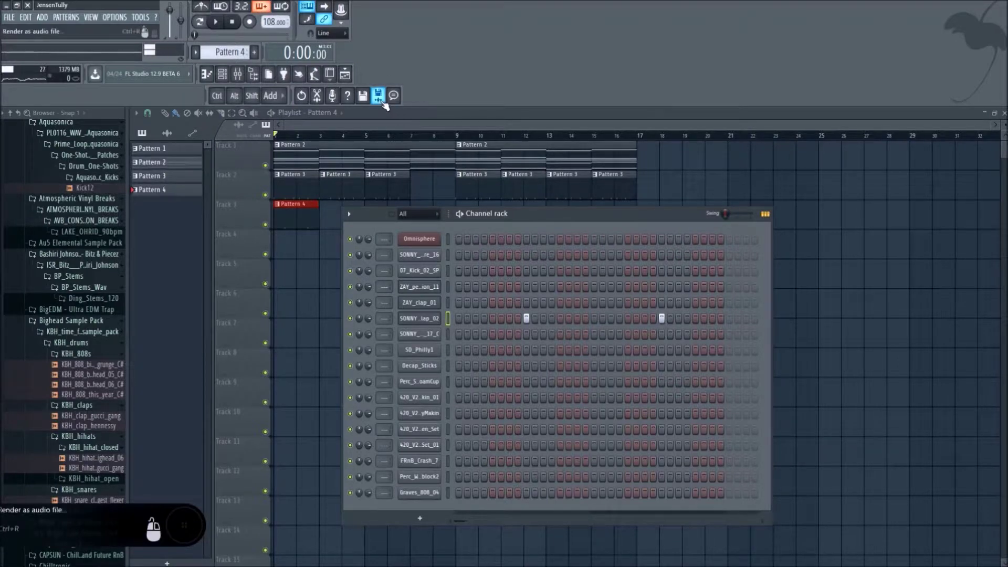
key(space)
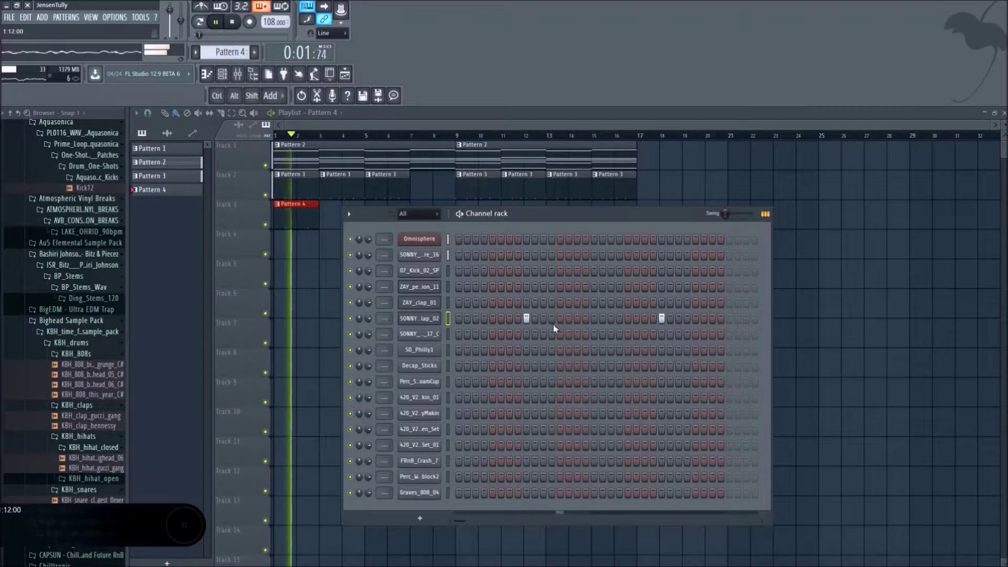
Stop playback and repeat Pattern 4 along Track 3 so its clips fill bars 1 to 16
key(space)
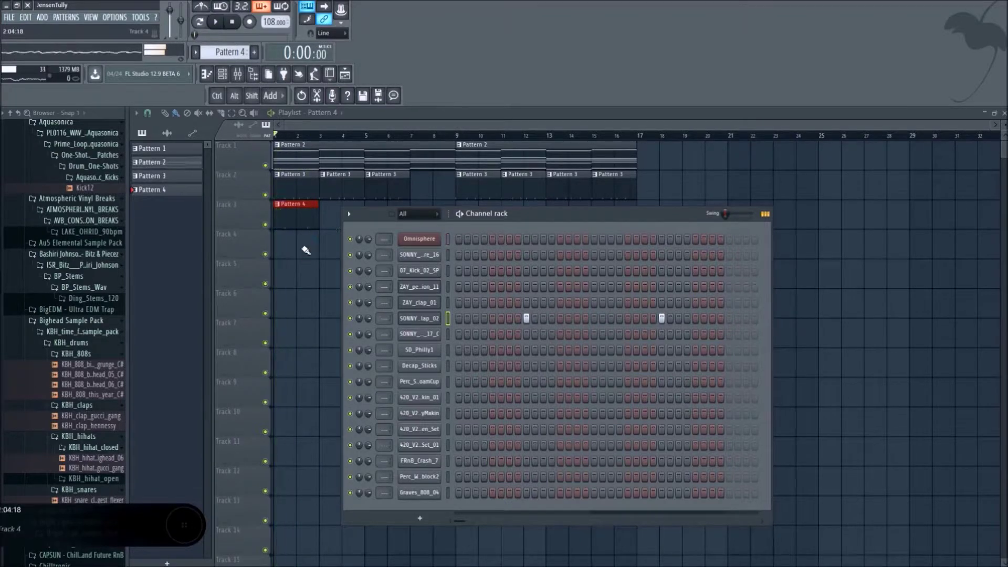
click(343, 221)
drag(440, 237, 307, 213)
key(ctrl+b)
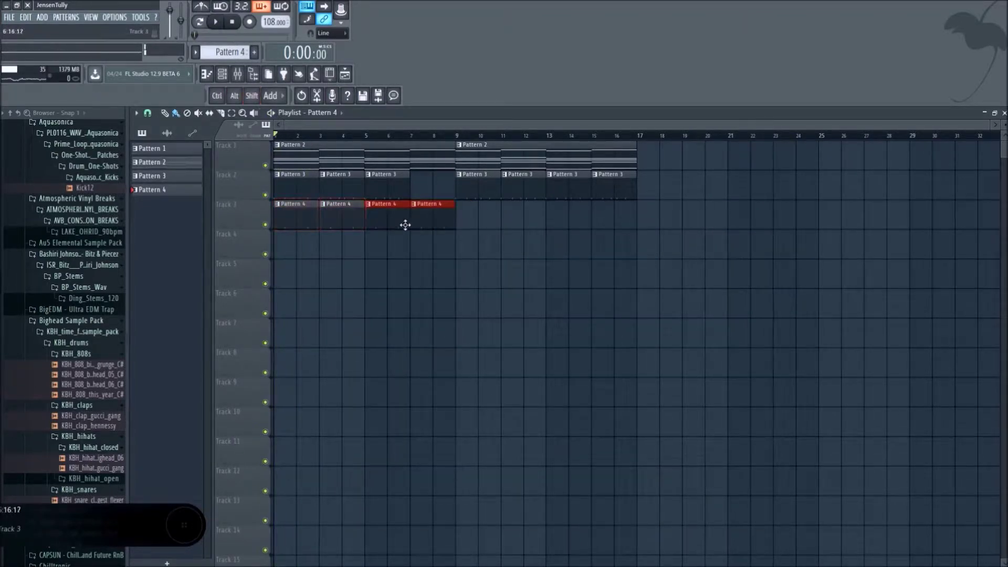
key(ctrl+b)
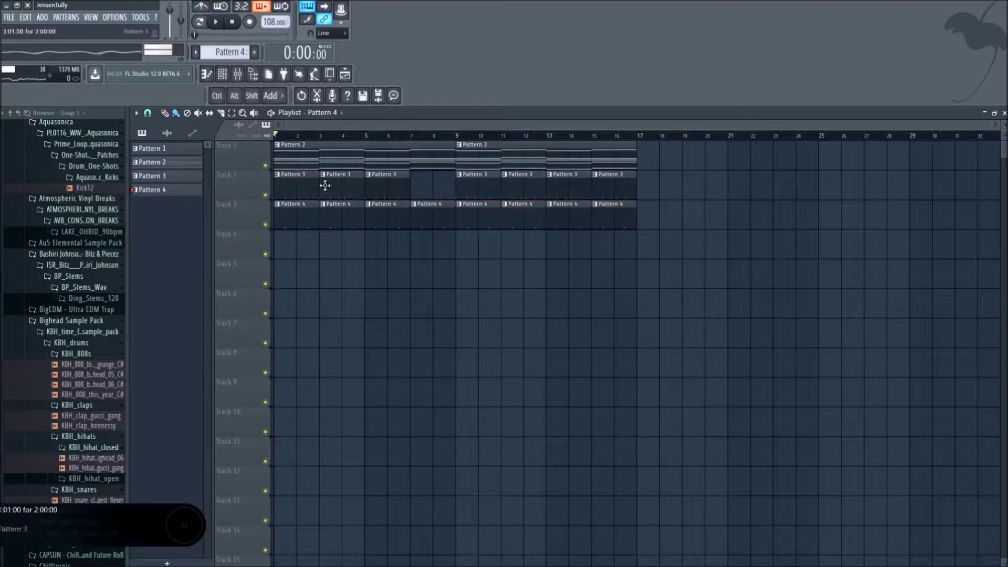
Play the extended arrangement from the start with the channel rack open
click(223, 75)
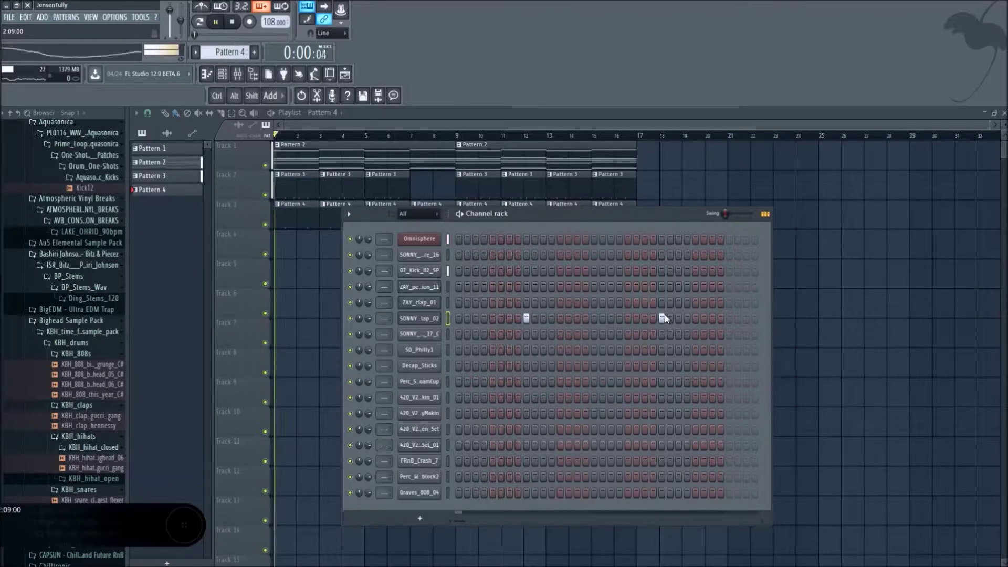
key(space)
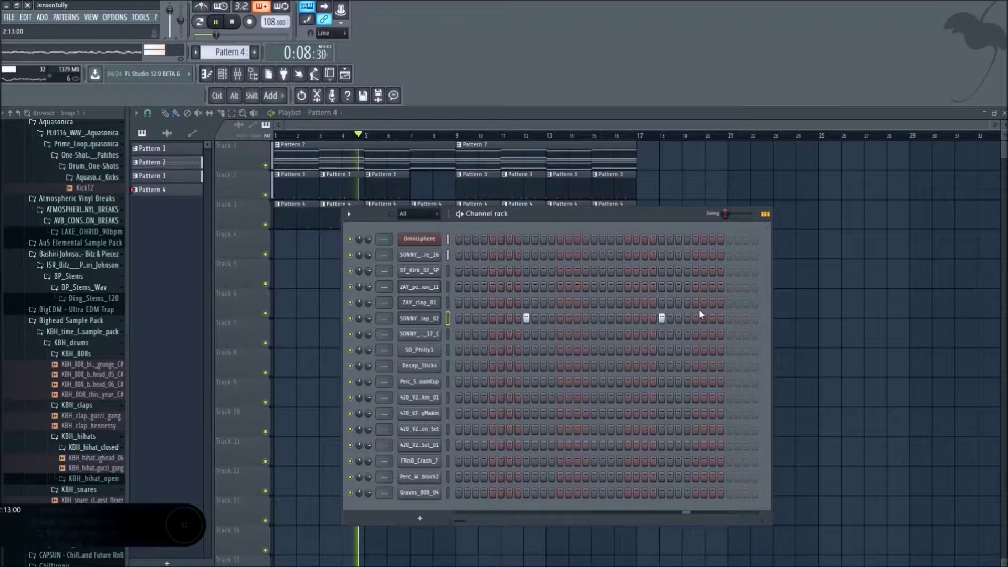
key(F6)
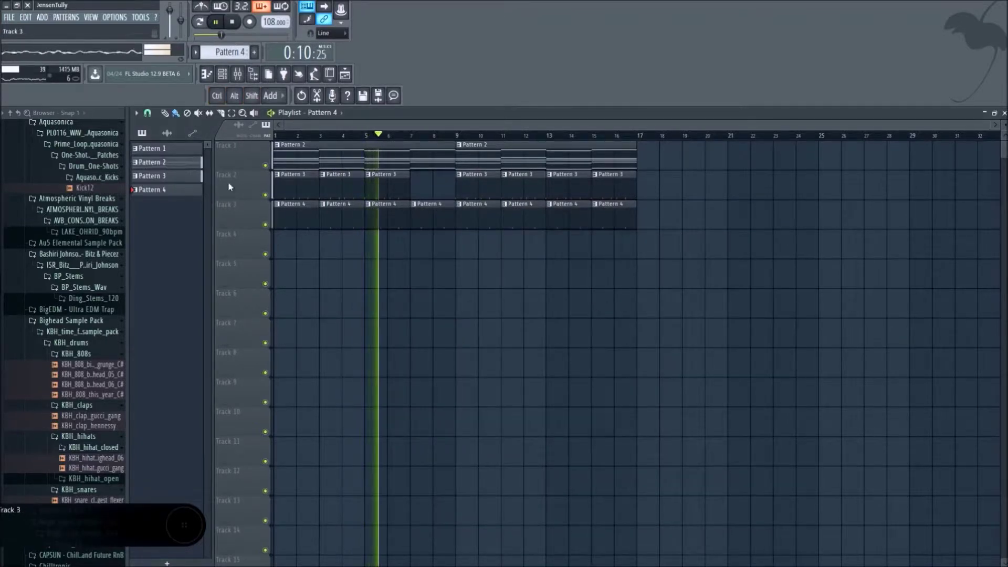
click(222, 74)
Check the SONNY_D_808_17_C and SONNY_D_clap_02 sampler settings, including the clap's miscellaneous functions
click(439, 334)
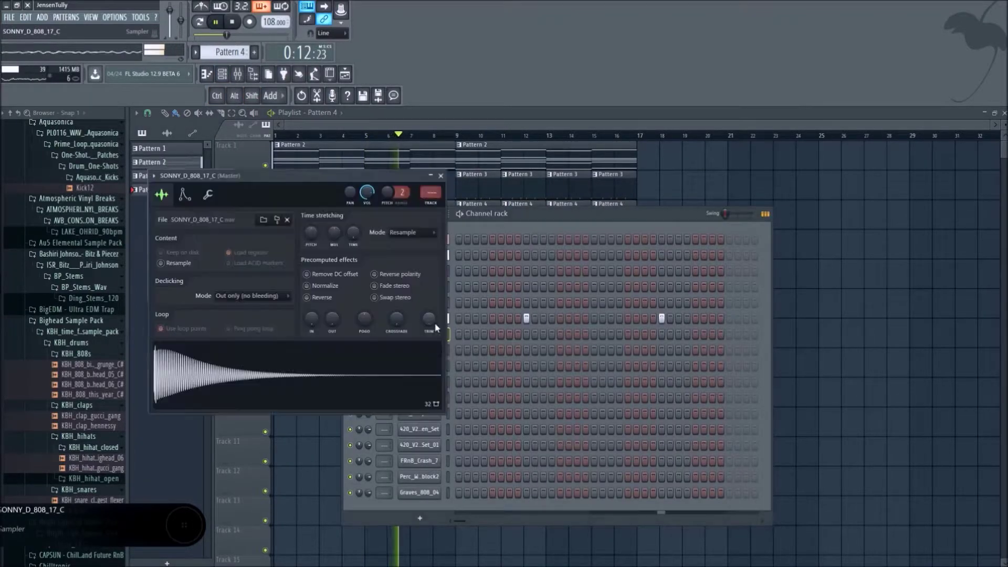
click(442, 175)
click(438, 320)
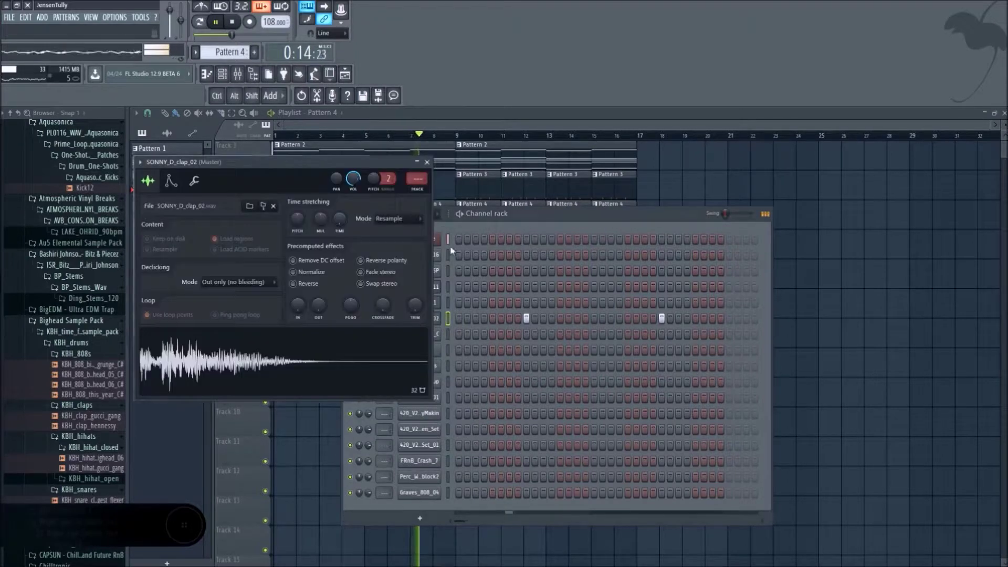
click(438, 321)
click(437, 321)
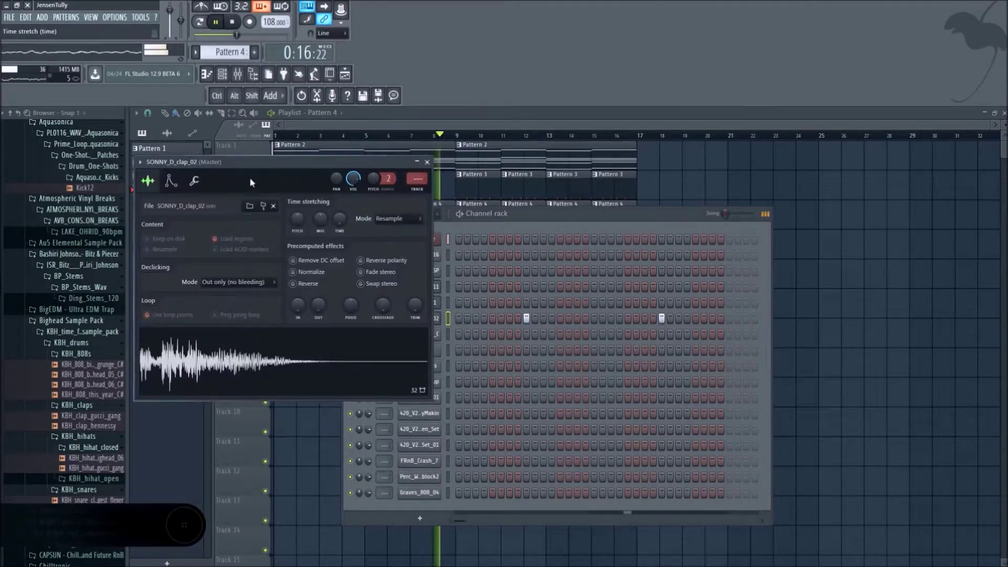
click(194, 180)
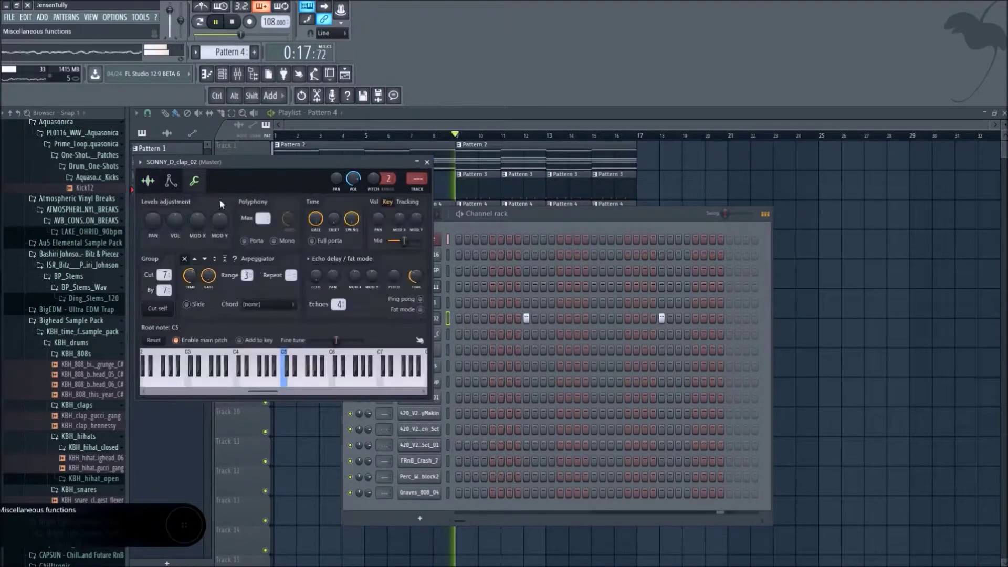
click(426, 162)
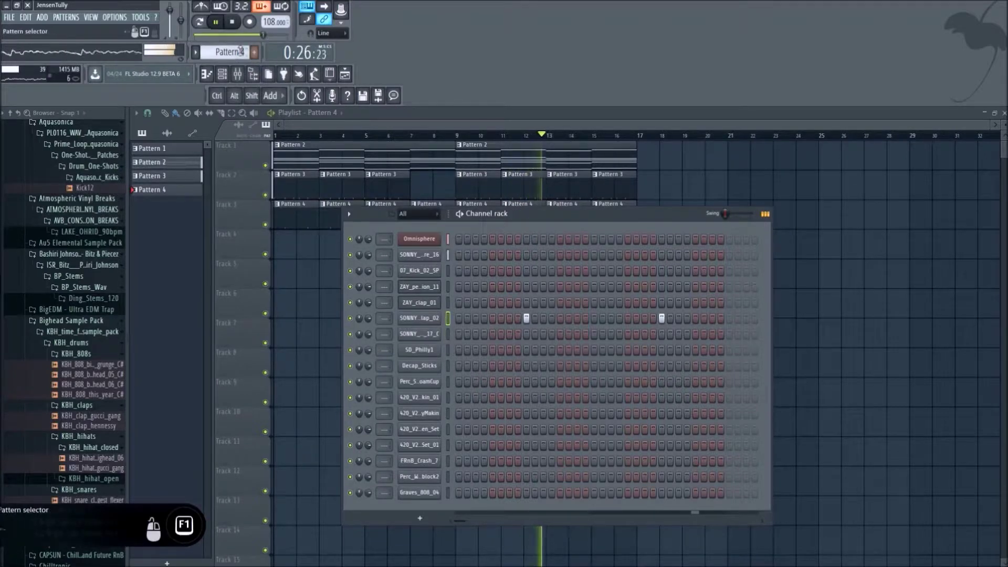
Create Pattern 5 and open the piano roll for the Decap_Sticks channel
key(F4)
click(441, 340)
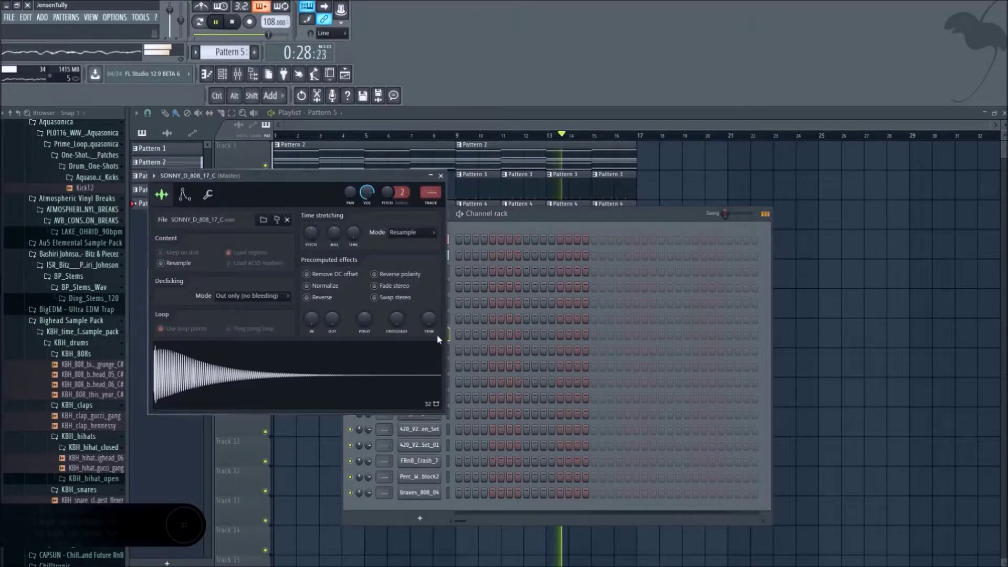
click(434, 180)
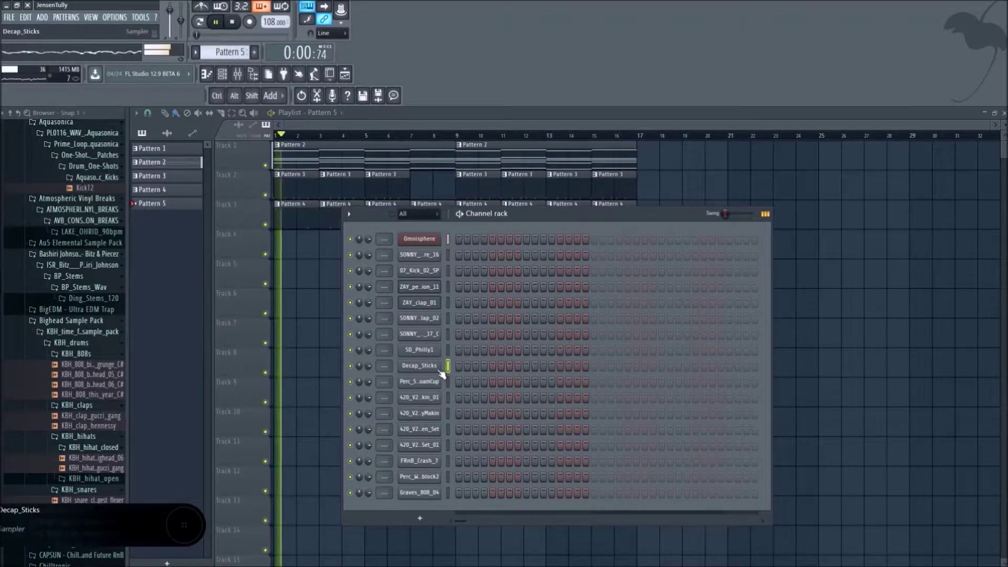
right_click(412, 366)
click(473, 366)
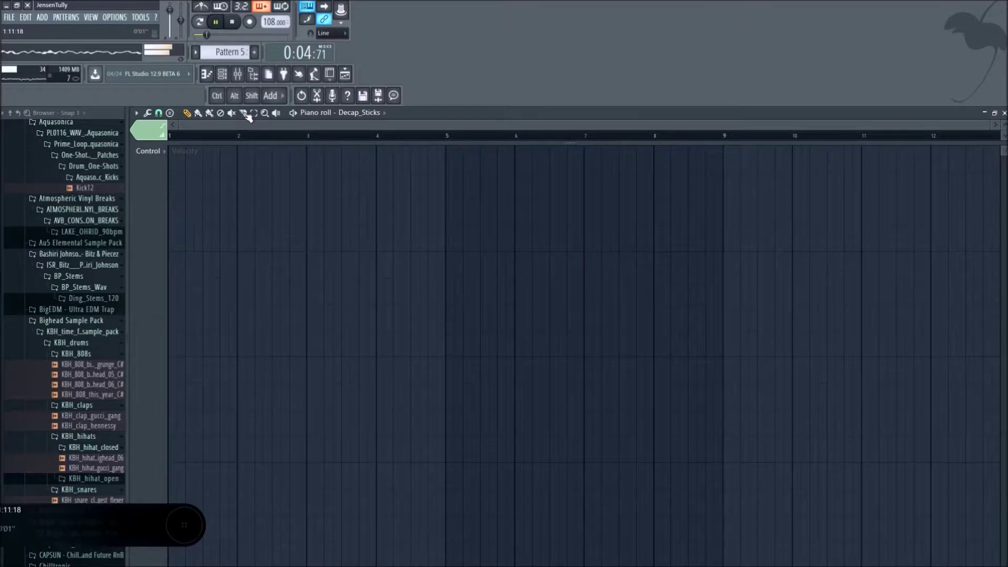
Enter a two-bar G6 note at the start of bar 1, with the velocity lane sized below the note grid
drag(187, 144, 205, 564)
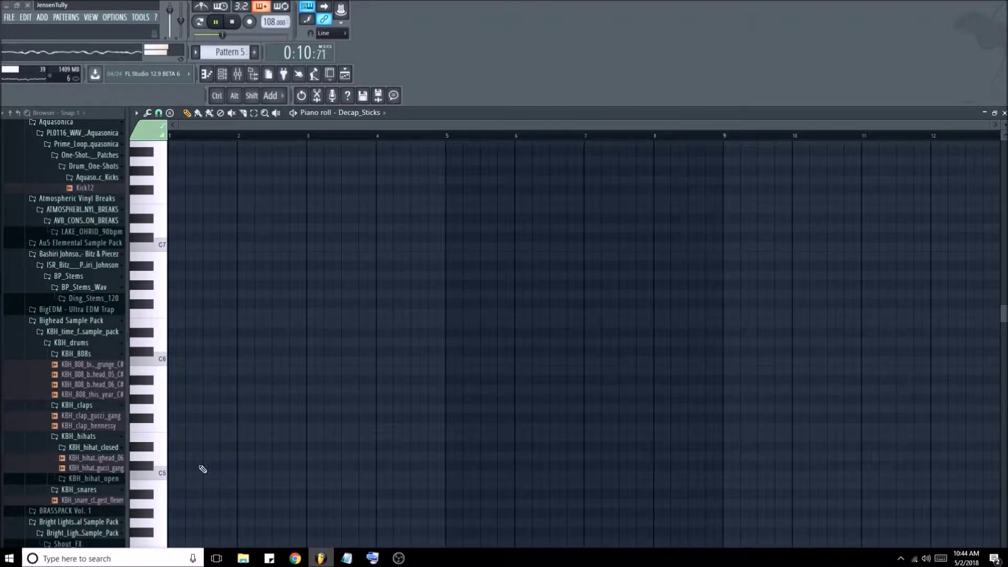
click(194, 294)
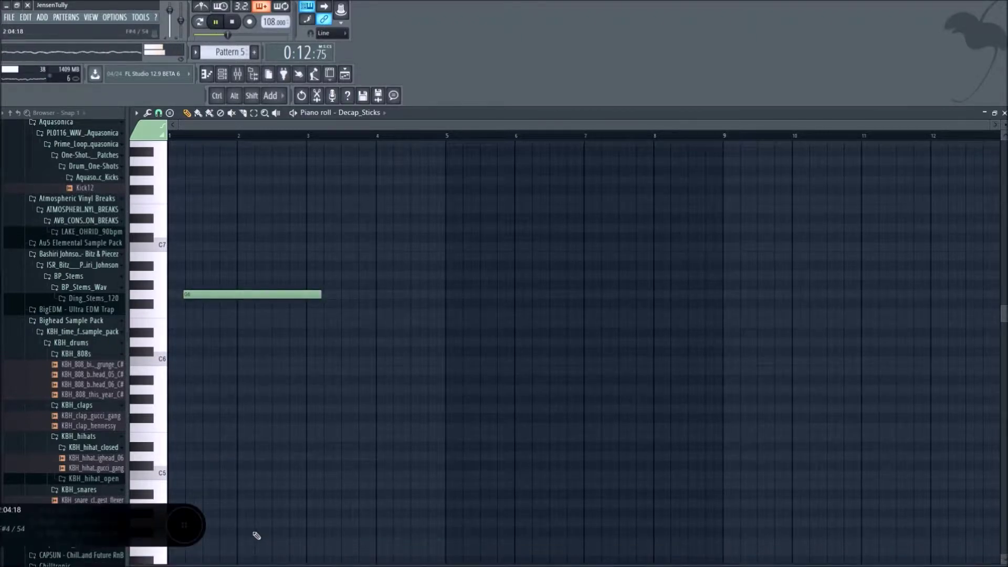
drag(244, 563, 241, 411)
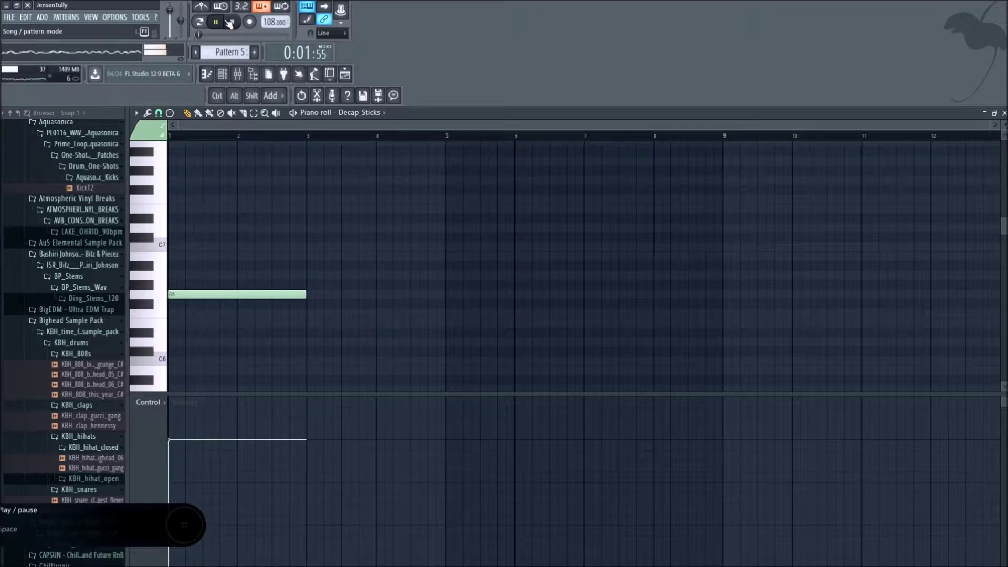
Place Pattern 5 at bar 1 of Track 4, reopen the Decap_Sticks piano roll and stop playback
click(344, 74)
click(309, 242)
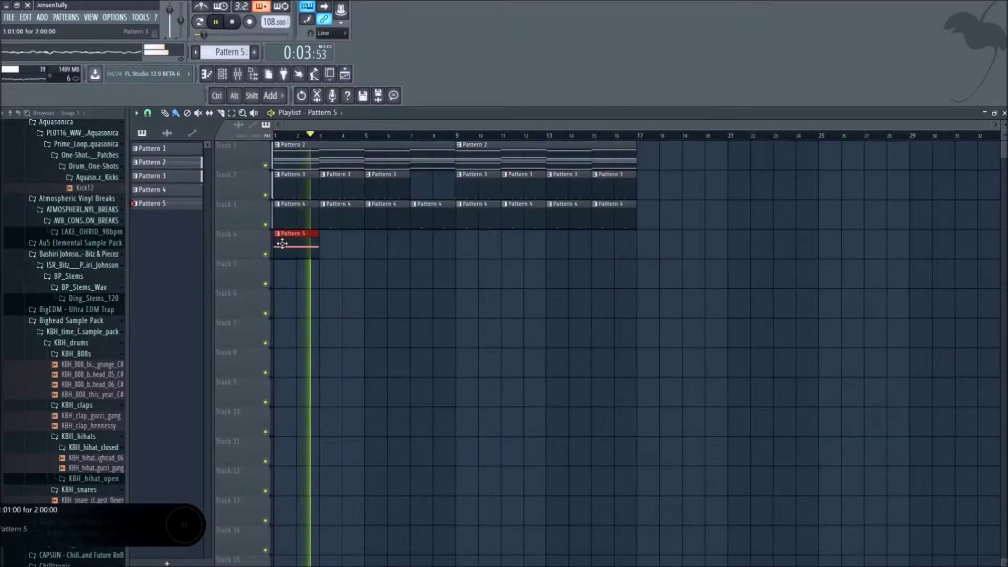
click(222, 74)
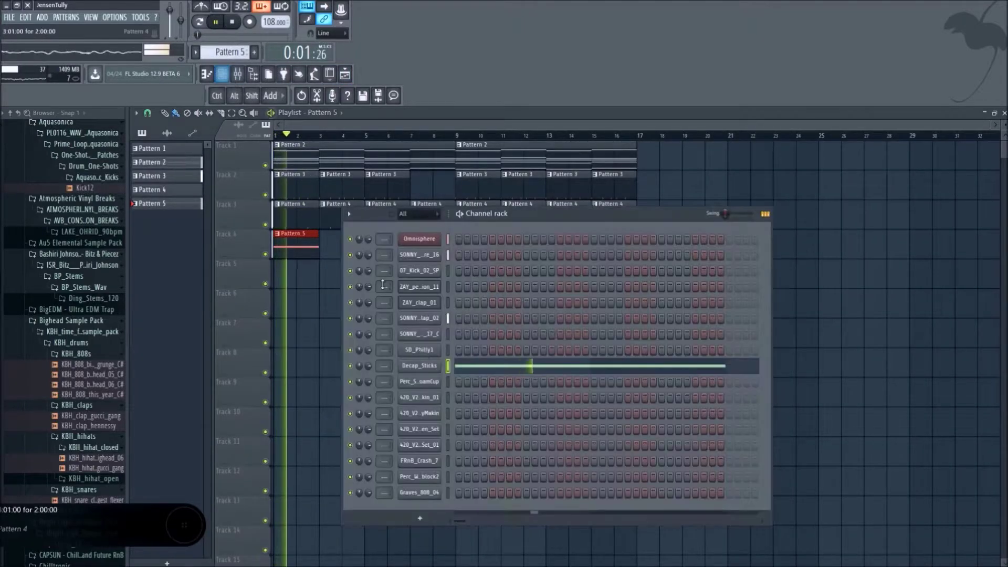
click(486, 373)
key(space)
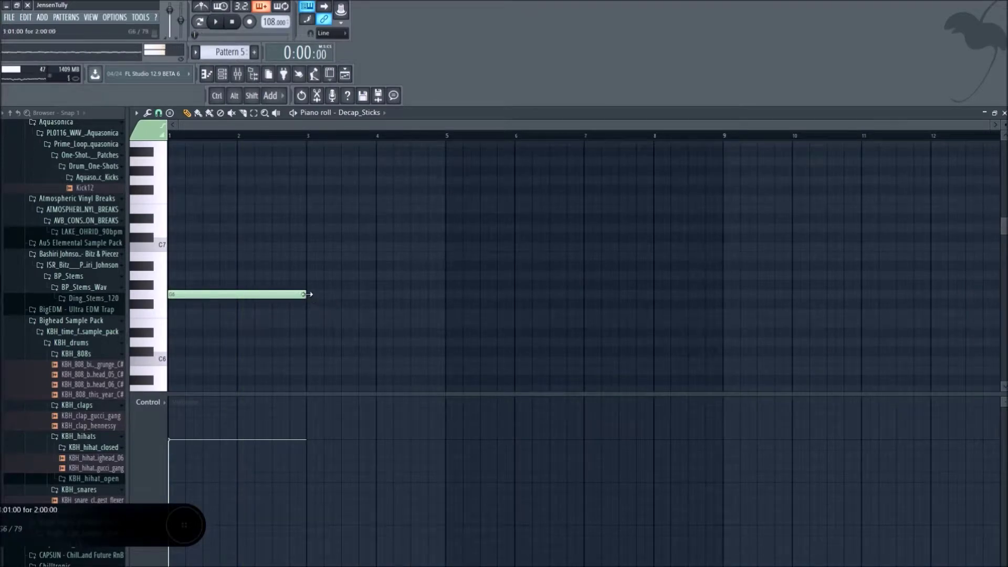
Shorten the note to two steps, set the snap to 1/2 beat and move the note to C5 at bar 1
scroll(181, 311, up, 6)
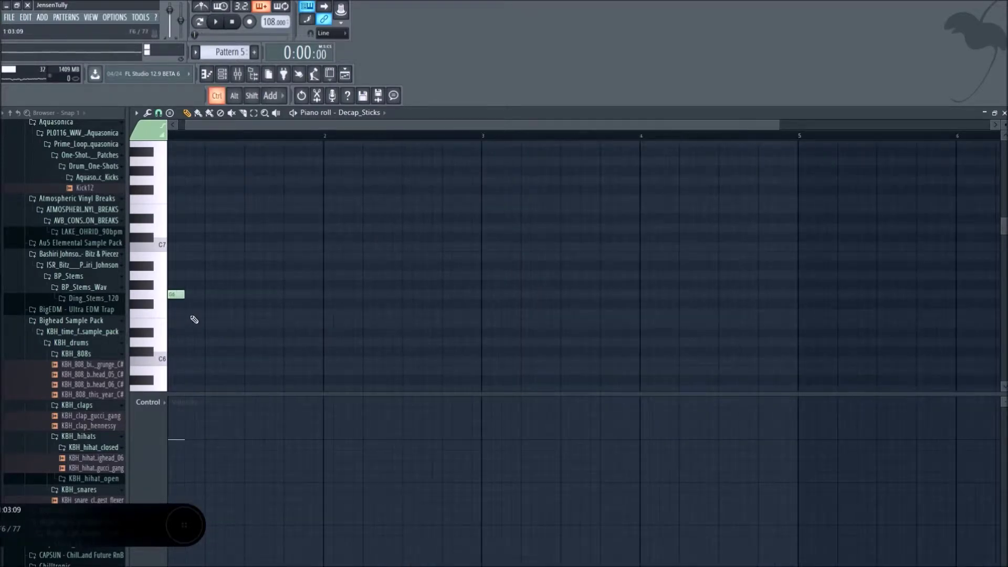
drag(213, 126, 146, 125)
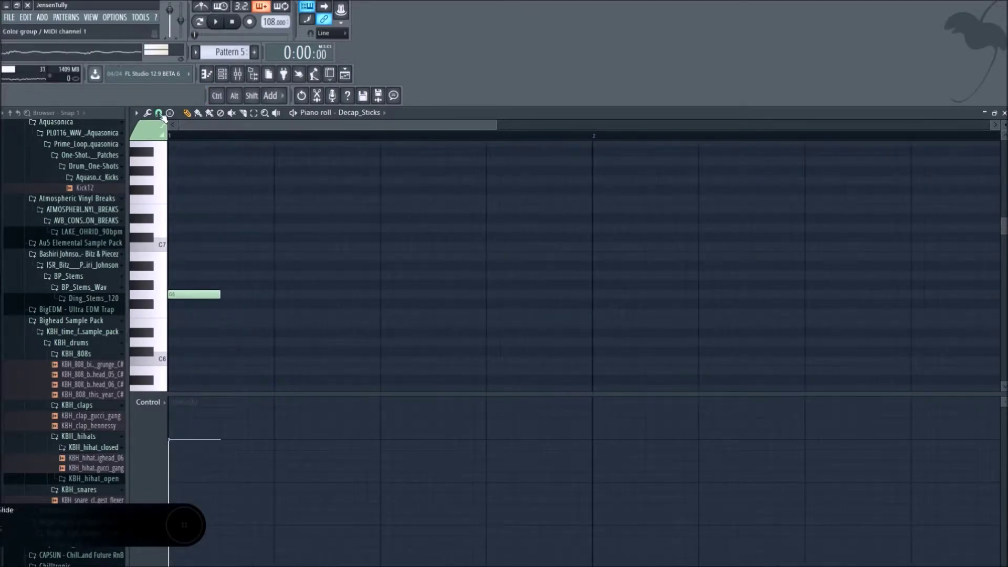
click(159, 114)
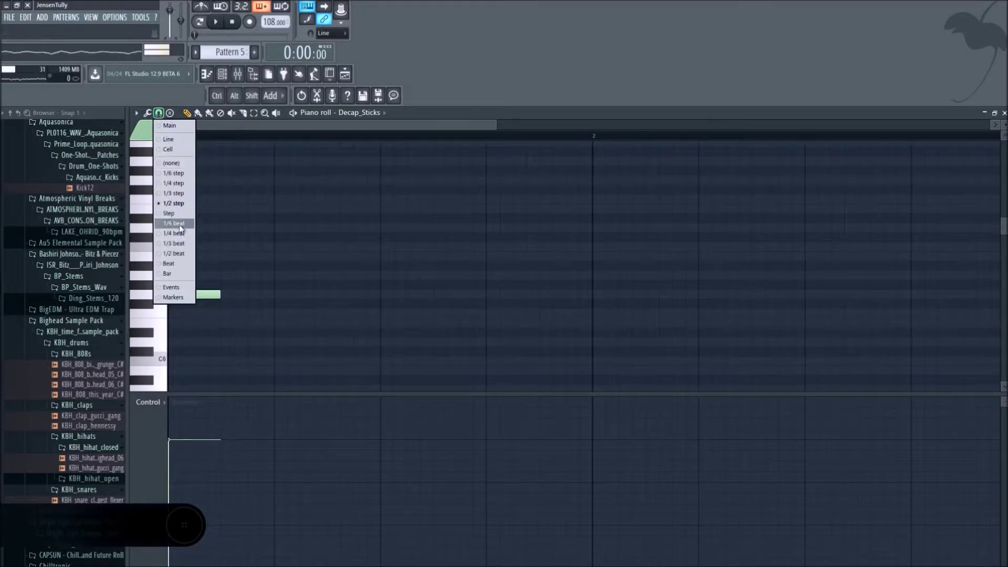
click(174, 256)
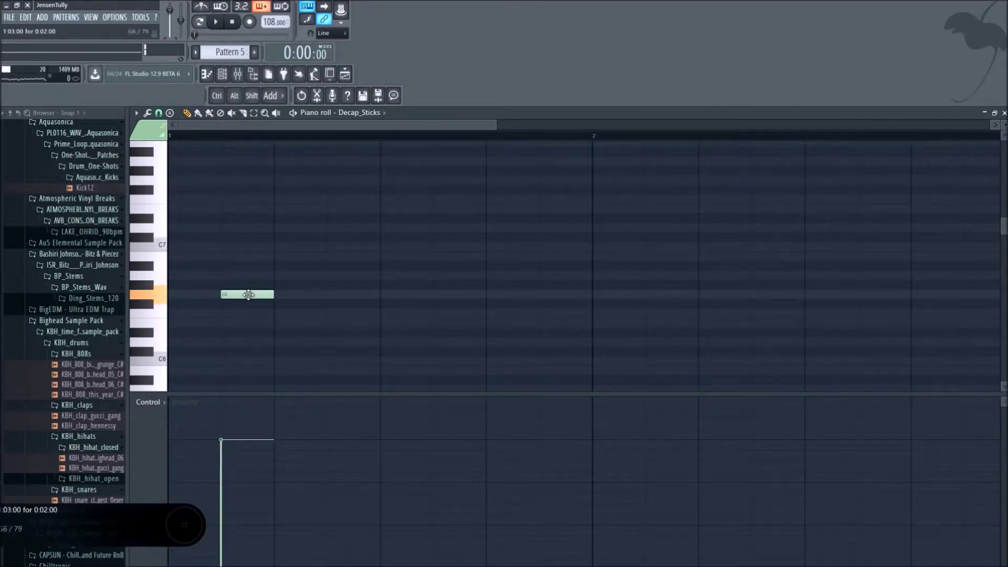
scroll(293, 347, down, 4)
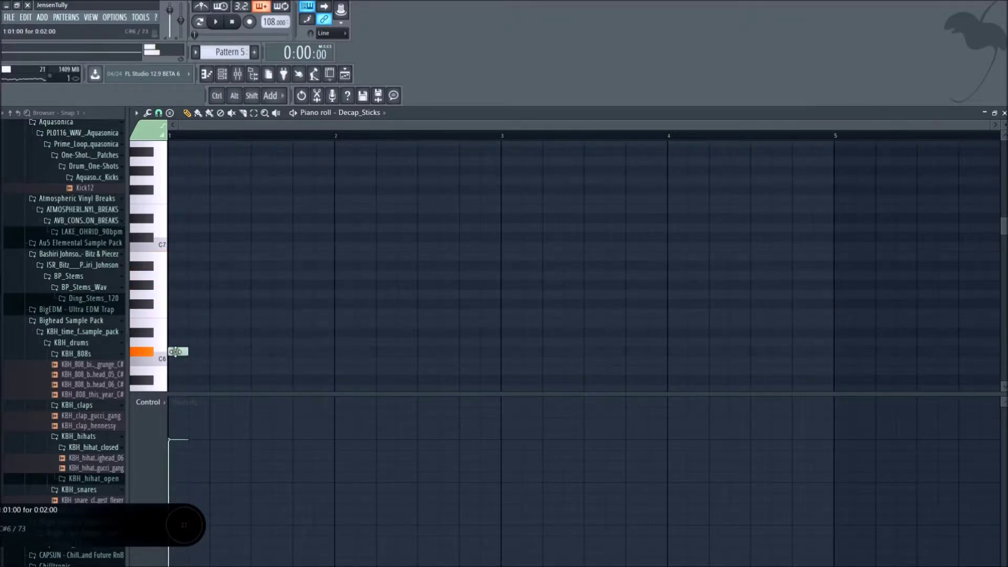
scroll(222, 328, down, 5)
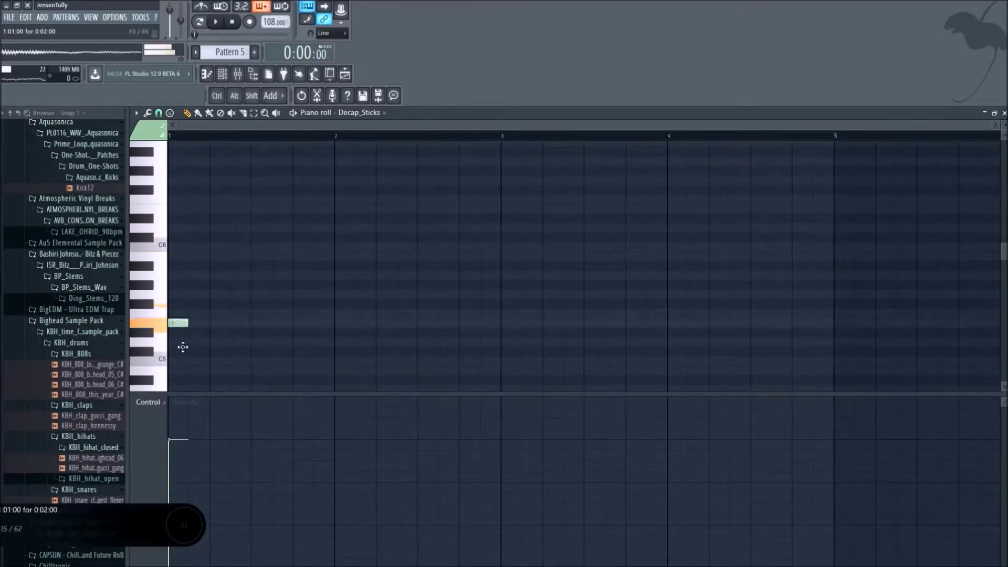
scroll(253, 314, down, 3)
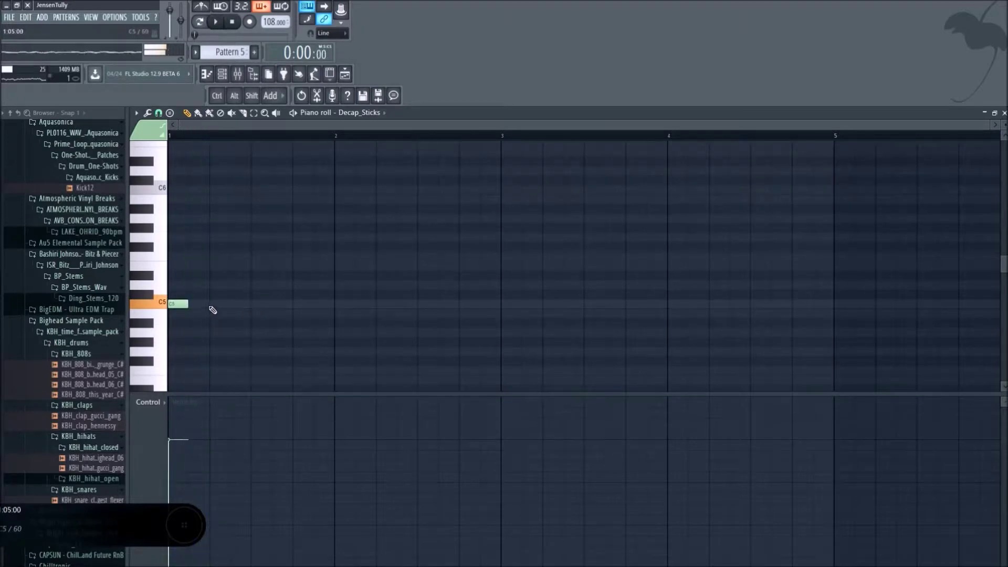
Add two consecutive two-step C5 notes at steps 9 and 11 of bar 1 while auditioning the pattern
key(space)
click(245, 304)
key(space)
drag(237, 304, 252, 305)
key(space)
click(279, 303)
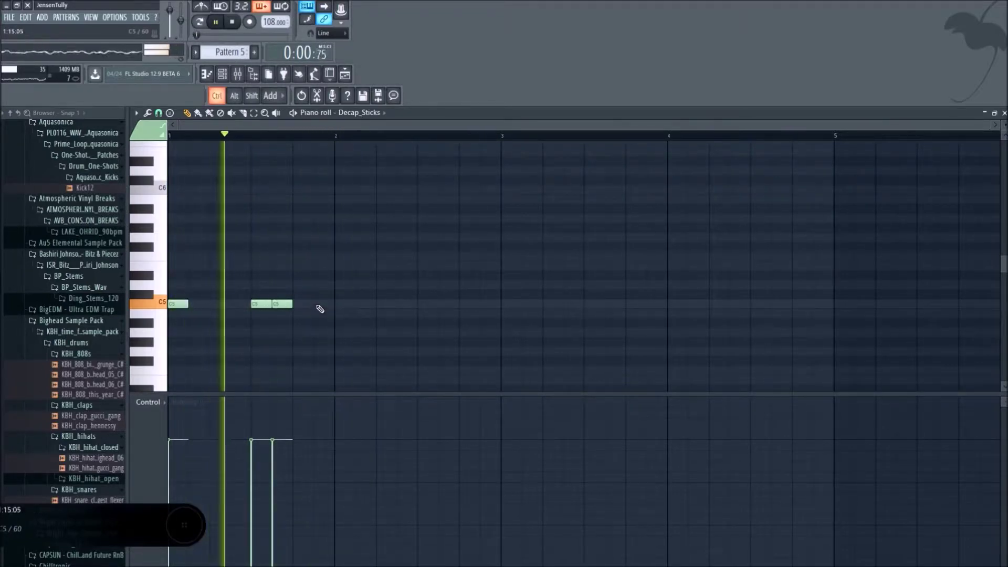
Copy the pair of C5 notes to the second half of bar 2 and lower the copies to A4
scroll(391, 307, down, 1)
mouse_move(393, 326)
ctrl+mouse_down()
mouse_move(173, 265)
mouse_move(157, 278)
ctrl+mouse_up()
mouse_move(258, 277)
shift+mouse_down()
mouse_move(383, 277)
mouse_move(378, 308)
mouse_move(362, 315)
shift+mouse_up()
mouse_move(452, 305)
mouse_down()
mouse_move(436, 305)
mouse_move(449, 323)
mouse_up()
key(ctrl+d)
scroll(465, 323, down, 1)
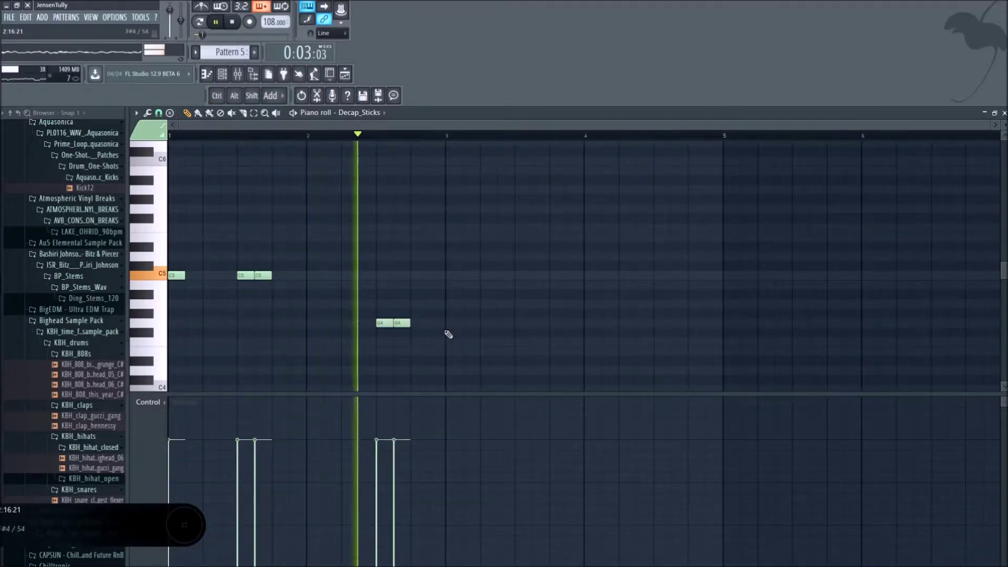
drag(439, 336, 395, 300)
key(ctrl+d)
Duplicate the five-note phrase into bars 3 and 4, and delete the first A4 note in bar 4
drag(571, 375, 169, 252)
key(ctrl+b)
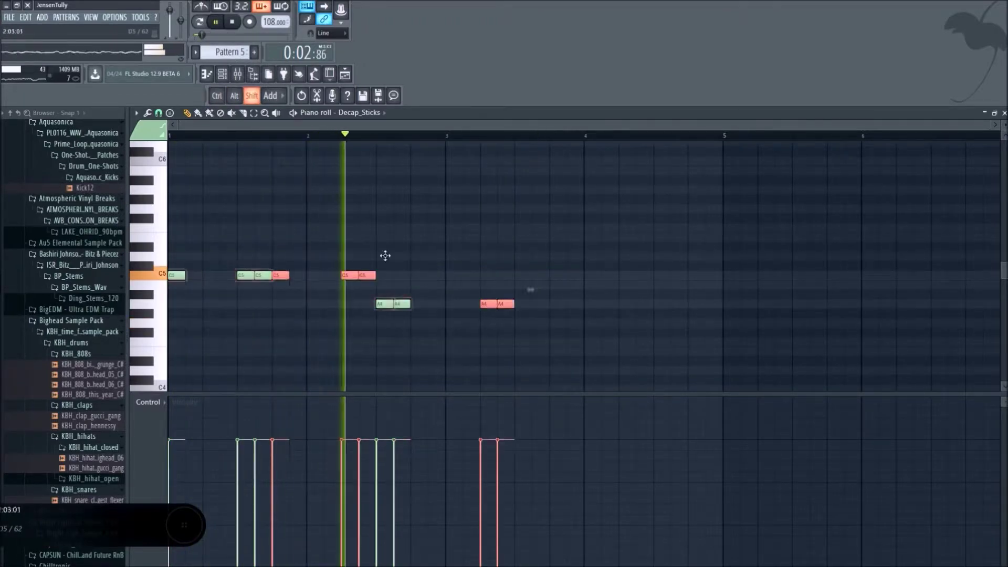
key(Up)
key(Up)
key(Down)
key(Down)
key(ctrl+d)
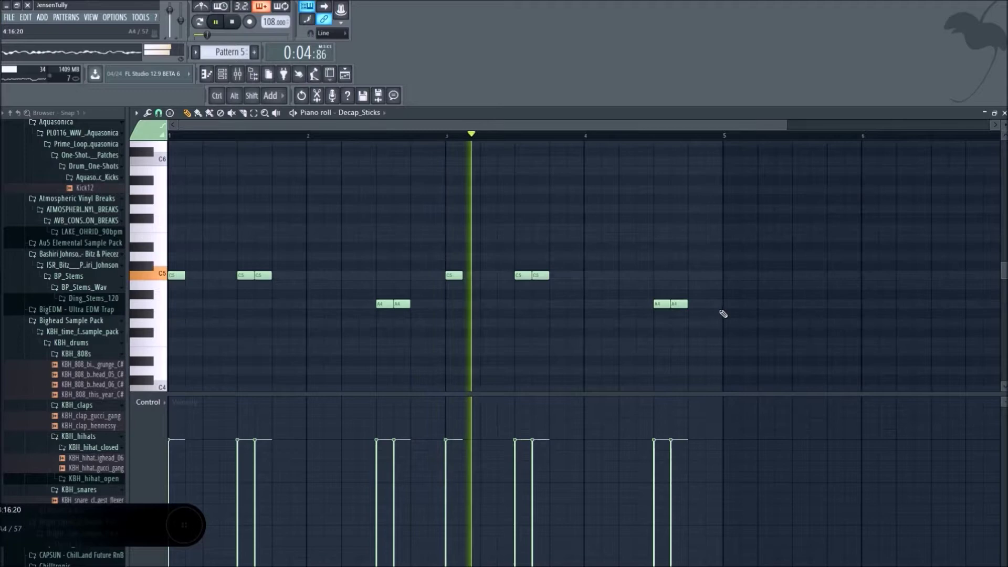
right_click(662, 304)
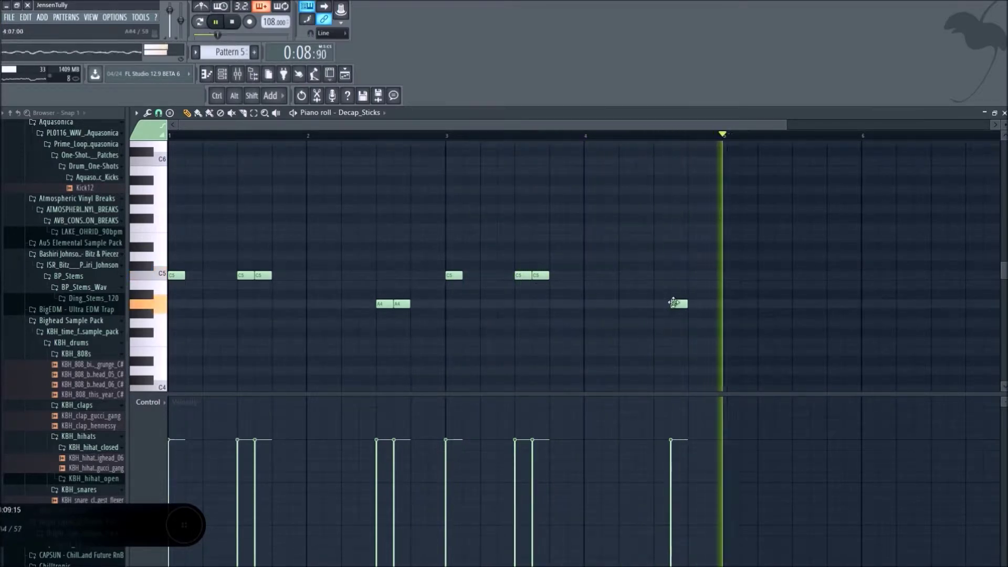
Repeat Pattern 5 along Track 4 through bar 16 and play the song with the channel rack open
scroll(685, 318, down, 2)
click(346, 76)
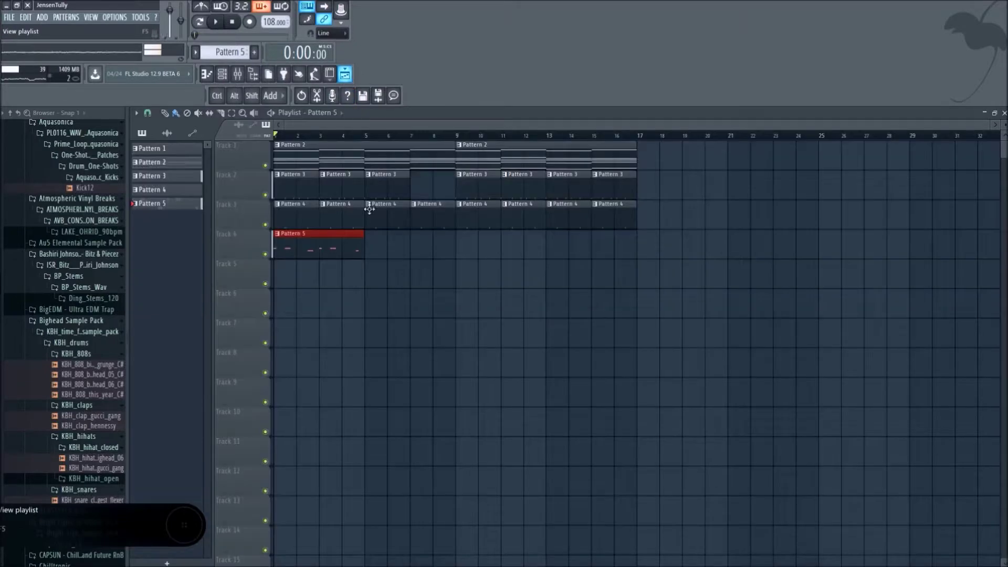
shift+drag(330, 247, 584, 253)
key(space)
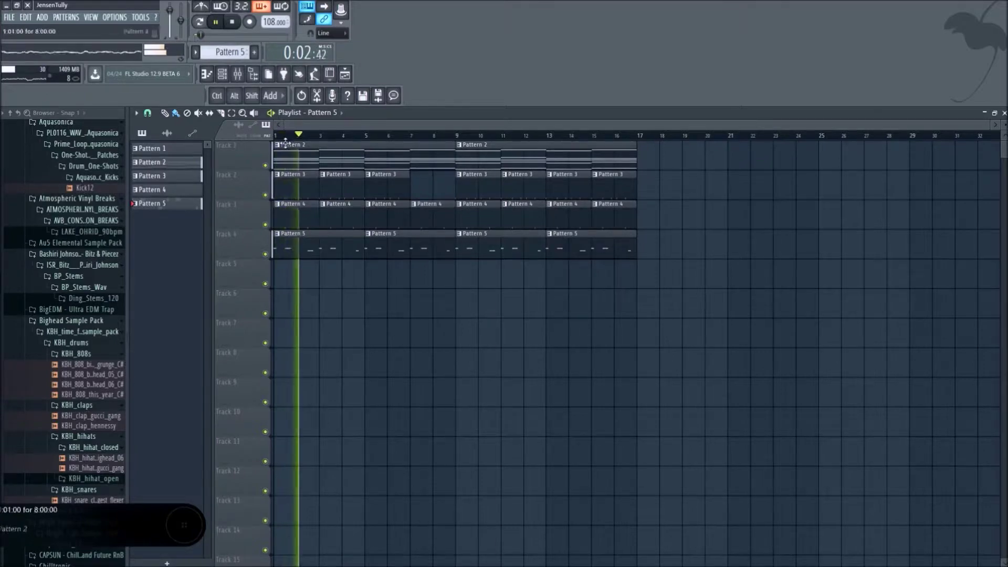
click(222, 73)
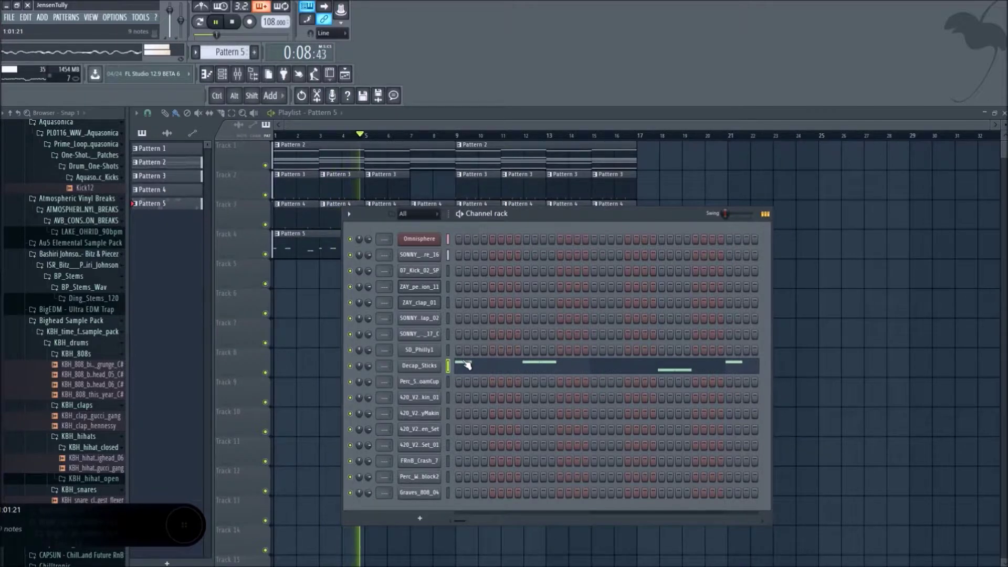
Raise the pair of A4 notes in bar 2 of the Decap_Sticks pattern to B4, deselect them and return to the playlist
click(641, 366)
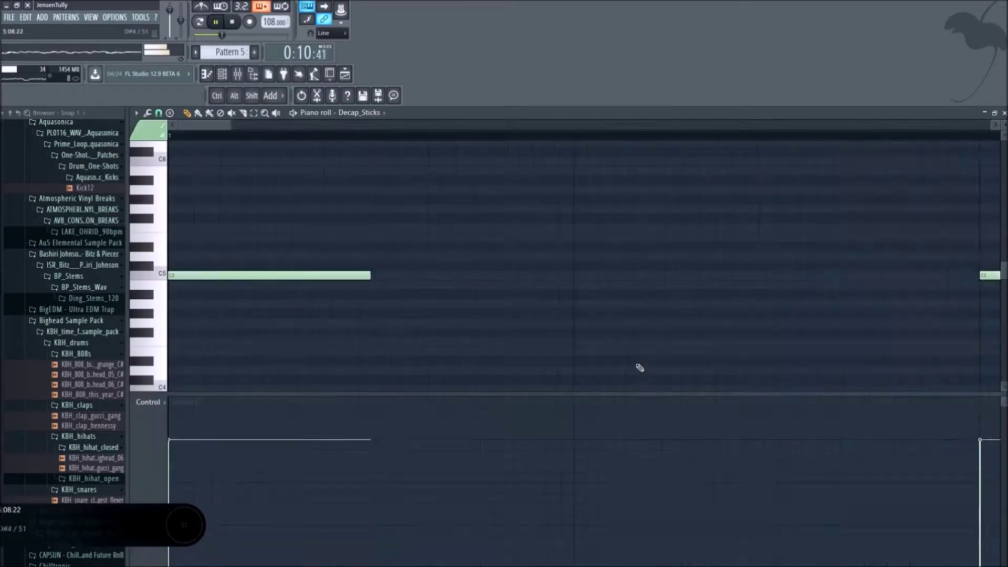
drag(347, 314, 331, 281)
click(314, 137)
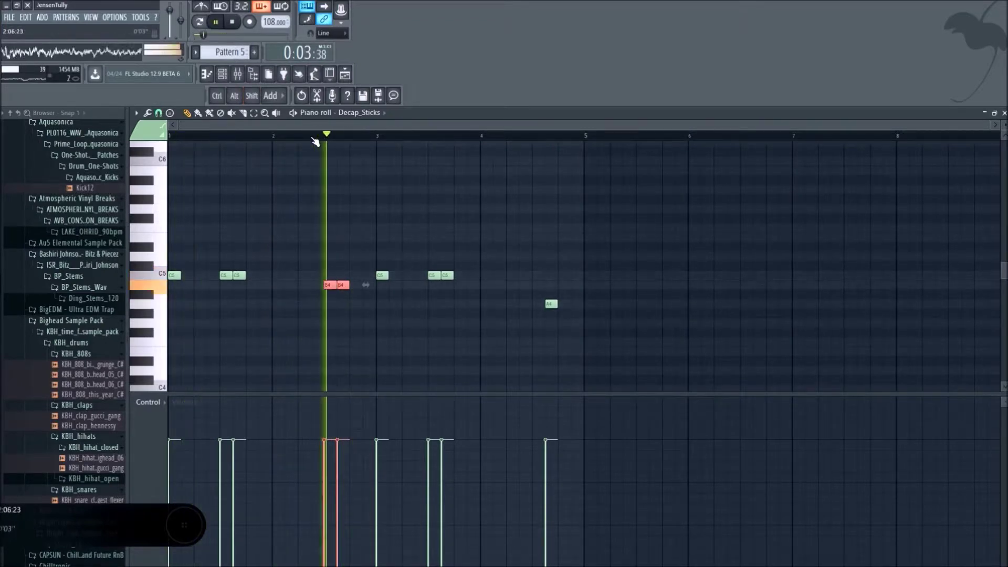
key(ctrl+d)
key(F5)
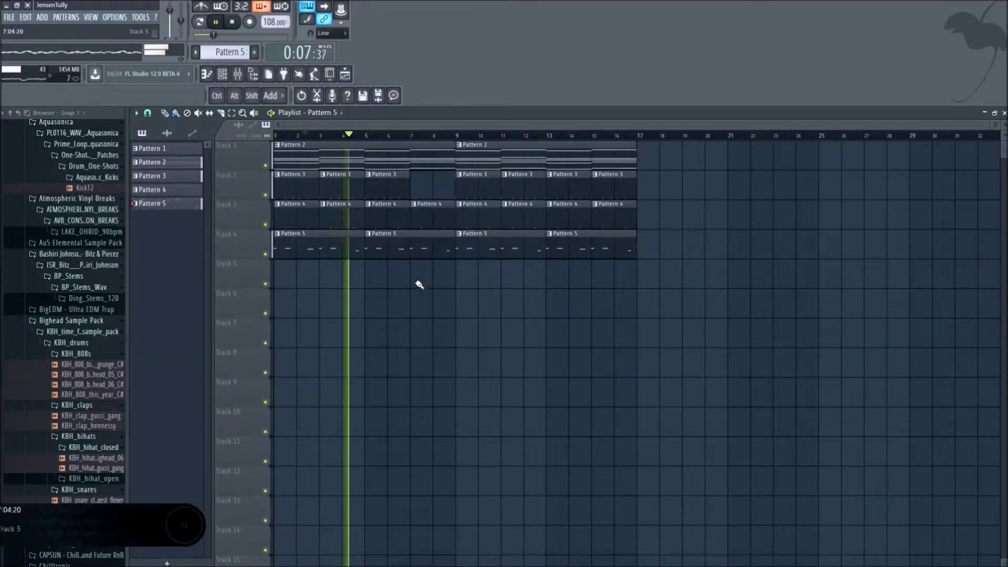
Create a new pattern with a 420_V2..en_Set hit on step 5 and place it at bar 1 of Track 5
click(227, 75)
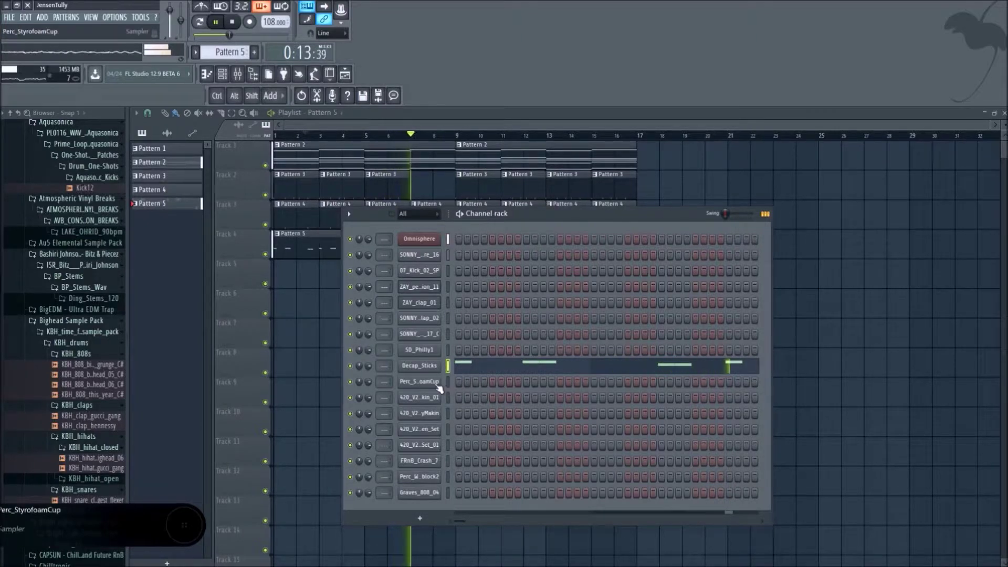
scroll(225, 52, up, 1)
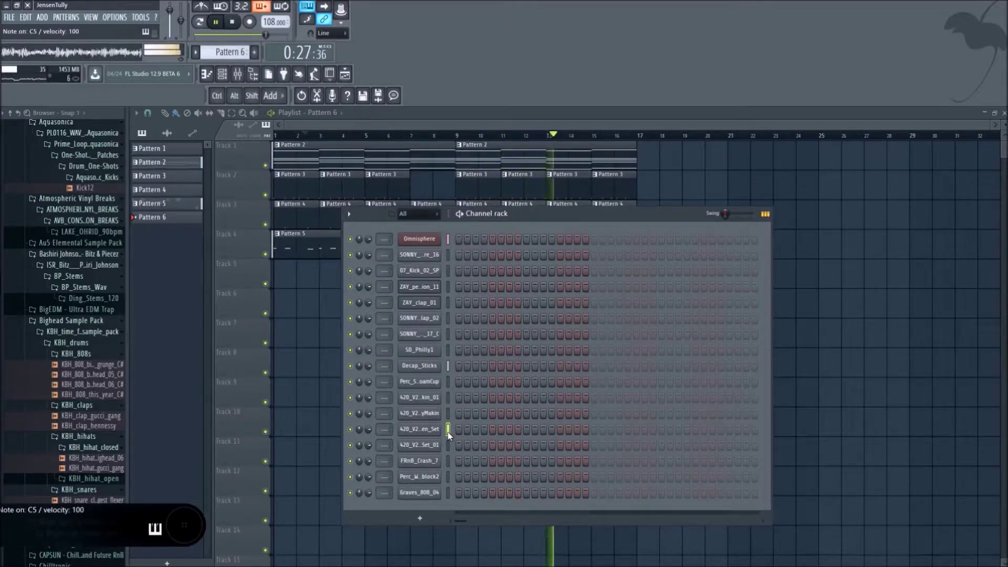
click(492, 429)
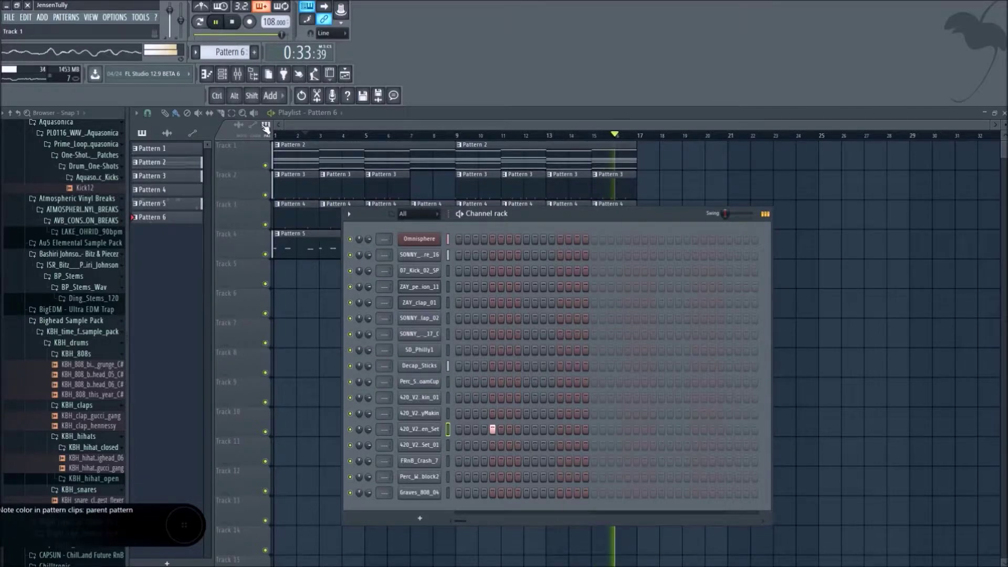
key(F6)
click(284, 268)
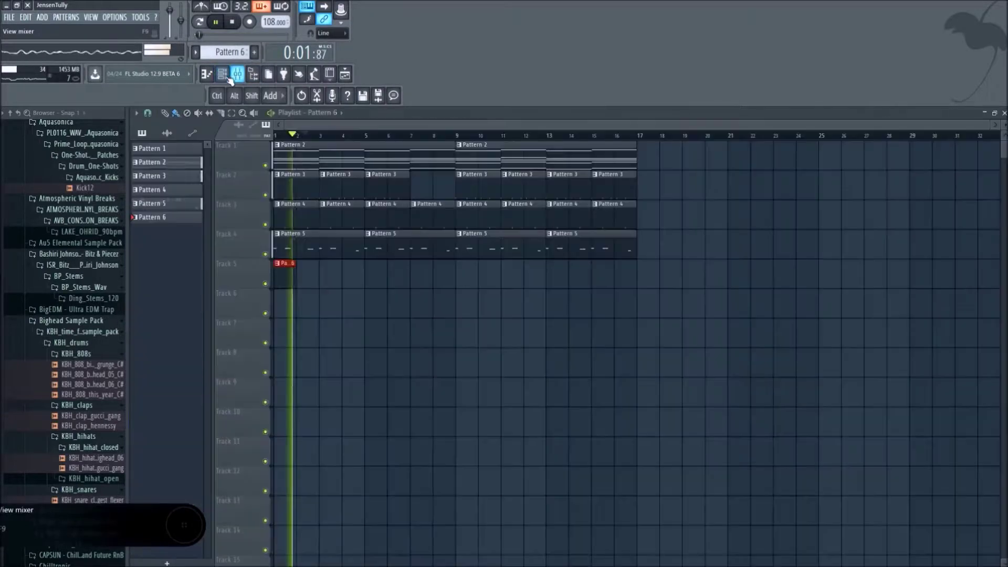
Add a second 420_V2..en_Set hit on step 21, narrow the channel rack to 24 steps and play the song from the start
key(F6)
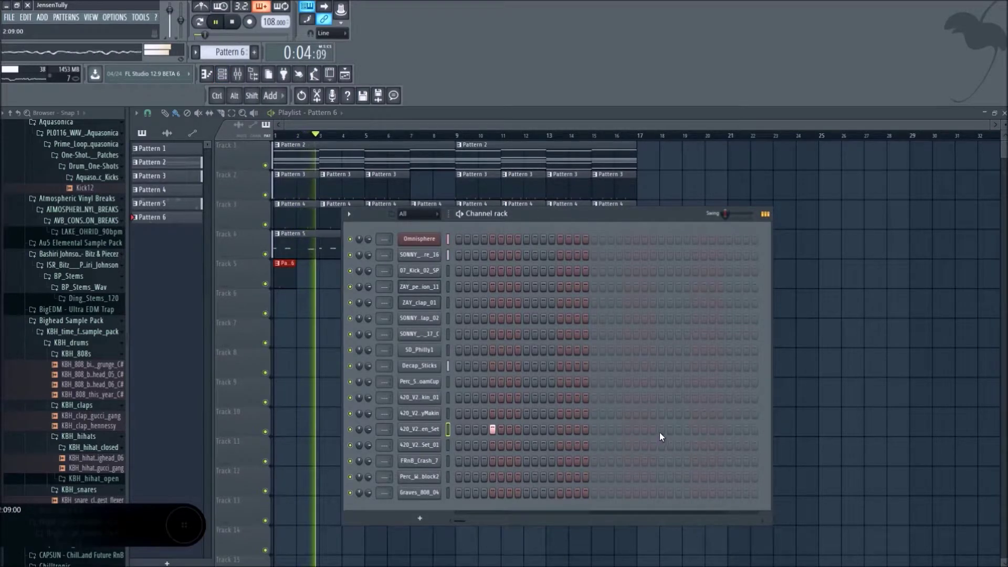
click(688, 430)
click(687, 429)
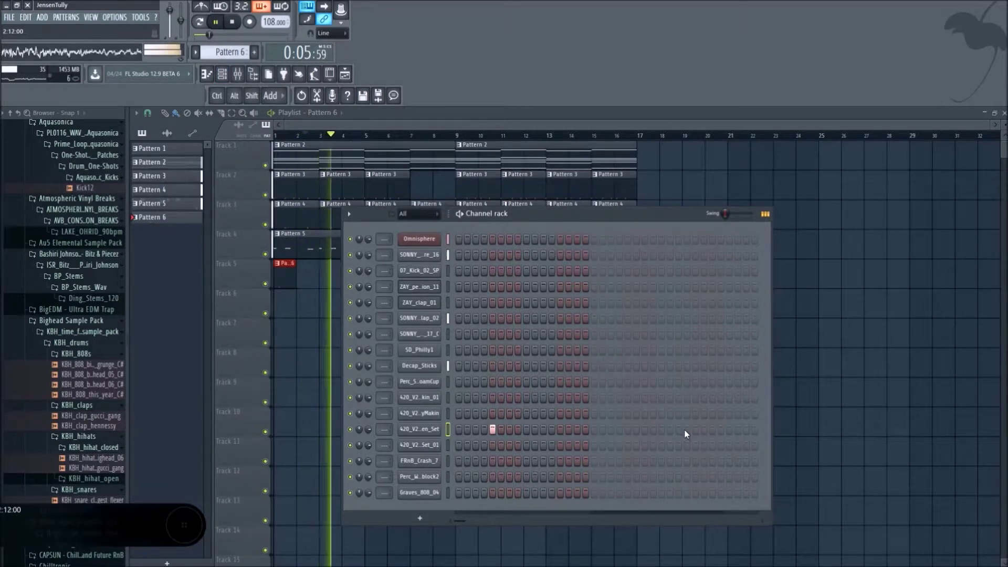
click(619, 429)
click(628, 429)
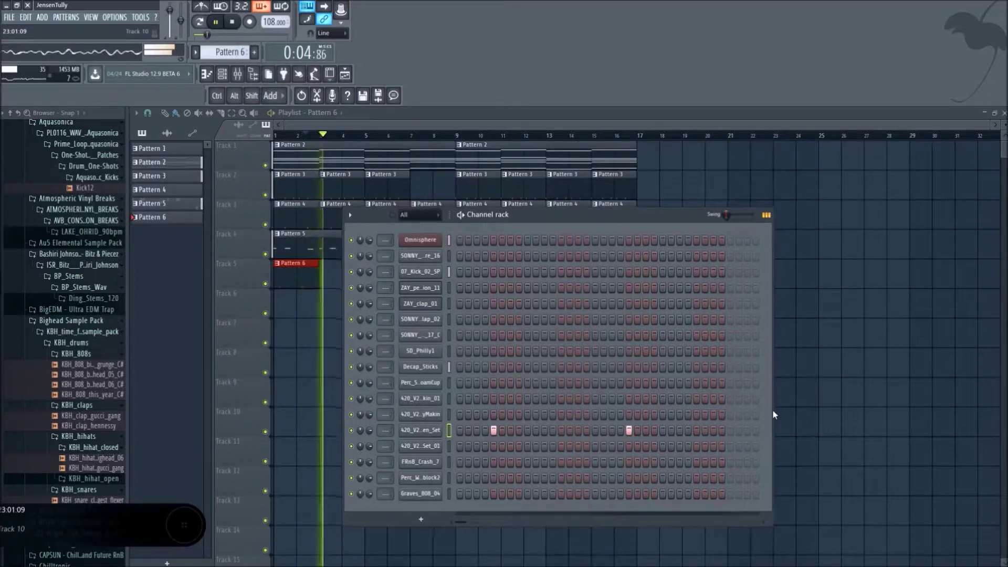
drag(772, 420, 674, 428)
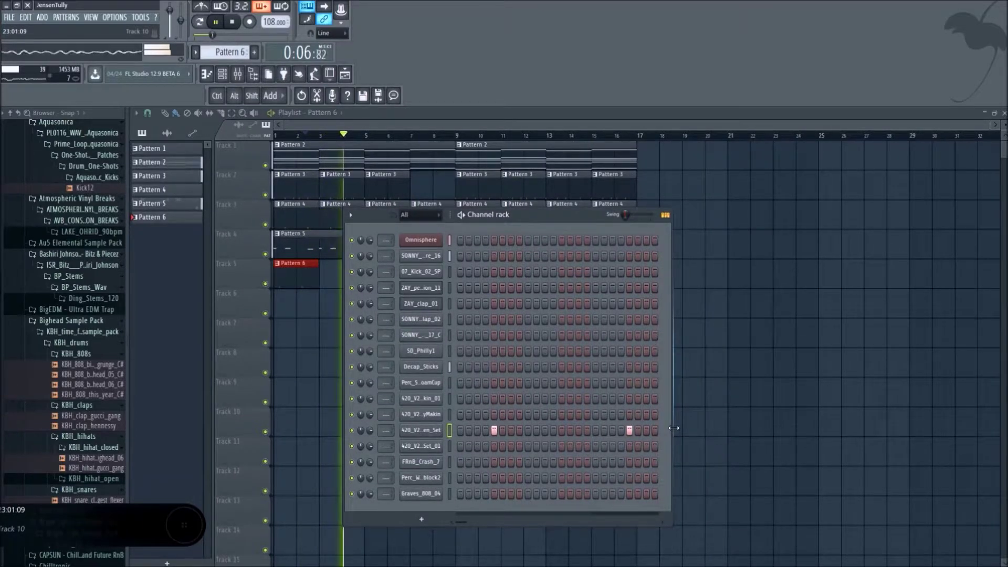
click(275, 135)
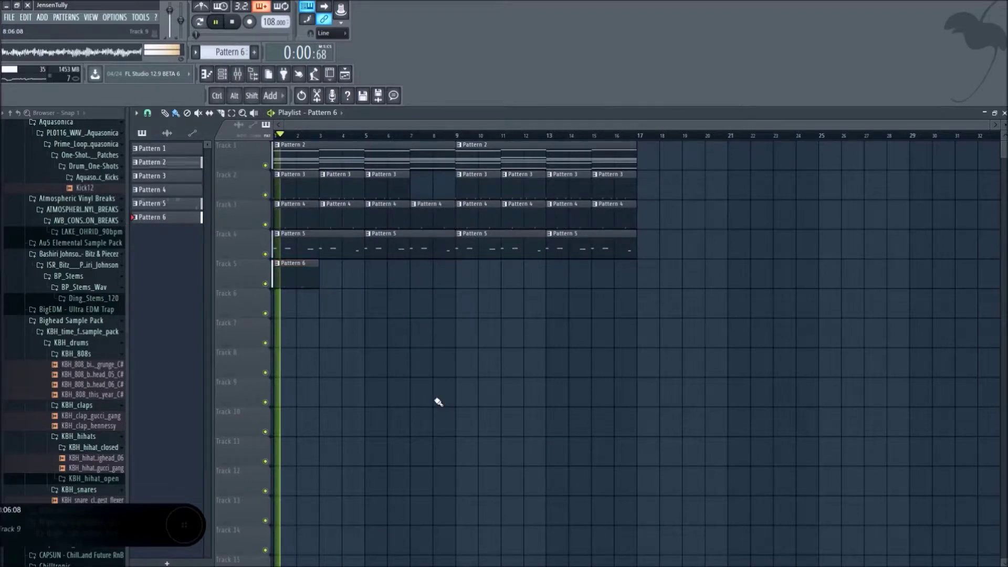
Repeat Pattern 6 along Track 5 through bar 16
drag(383, 317, 397, 277)
drag(557, 333, 297, 279)
drag(300, 278, 491, 283)
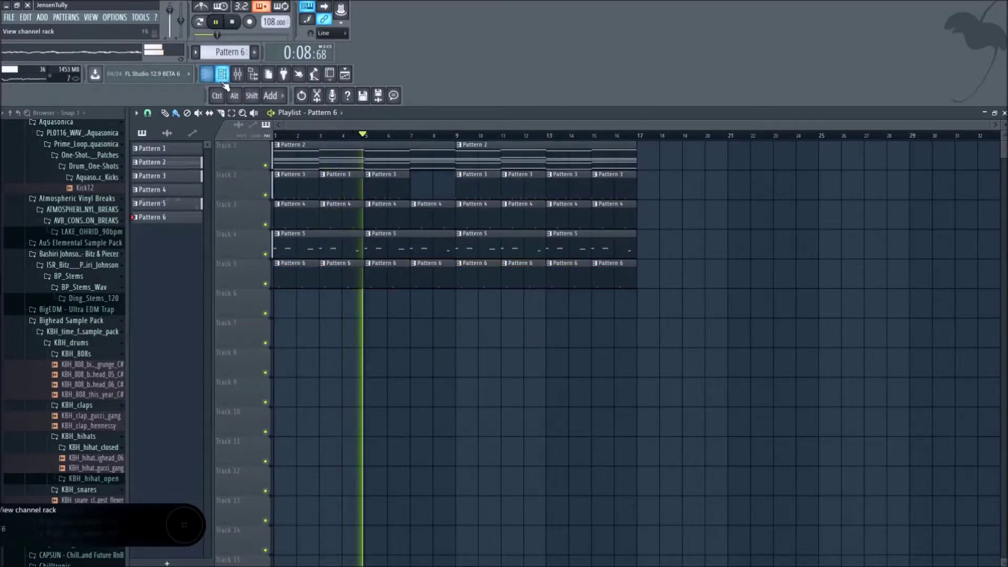
Start a new empty pattern and check the SD_Philly1 sample's settings
key(F6)
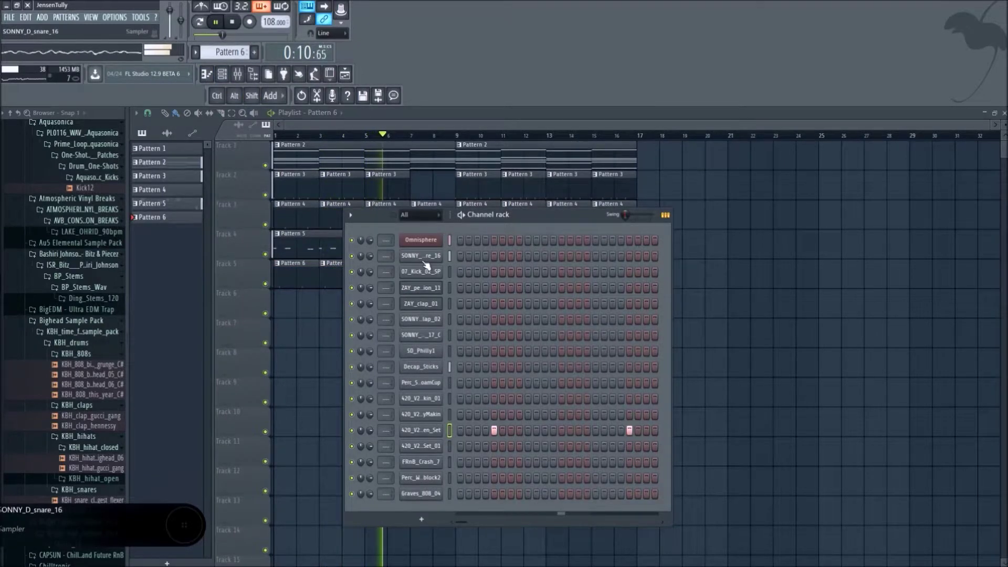
scroll(240, 51, up, 1)
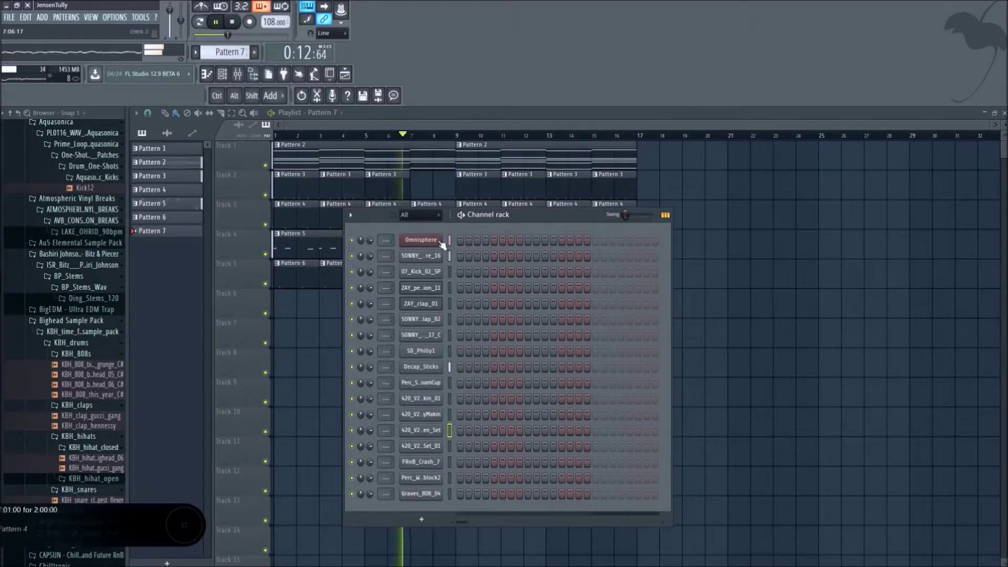
click(439, 352)
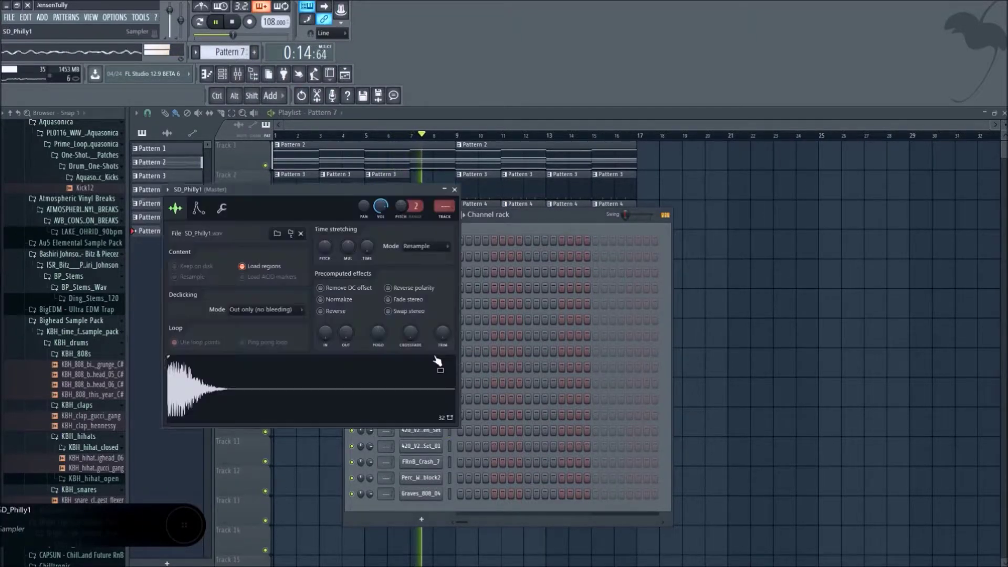
click(448, 204)
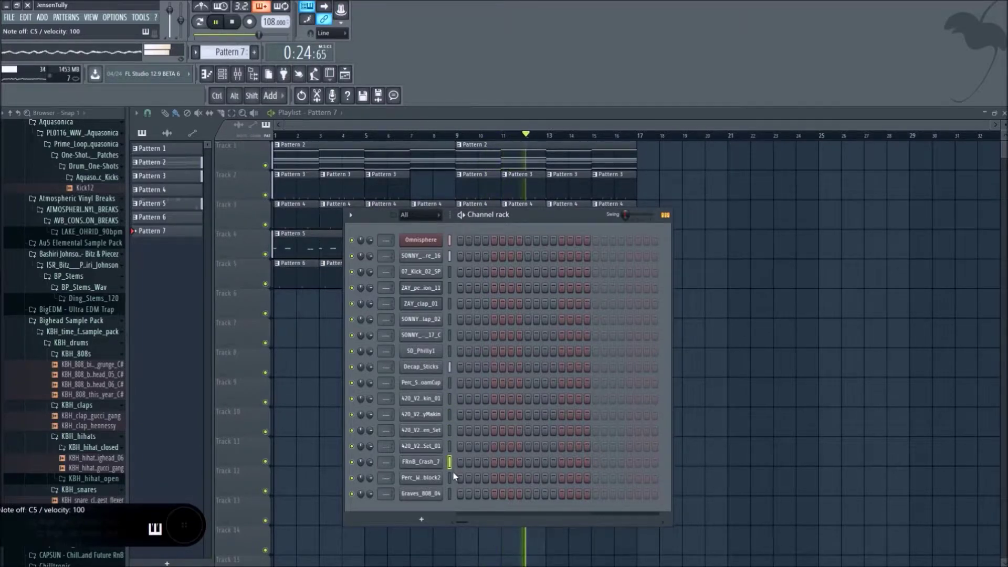
Audition the FRnB_Crash_7 channel with the song and examine its sample waveform
key(q)
key(space)
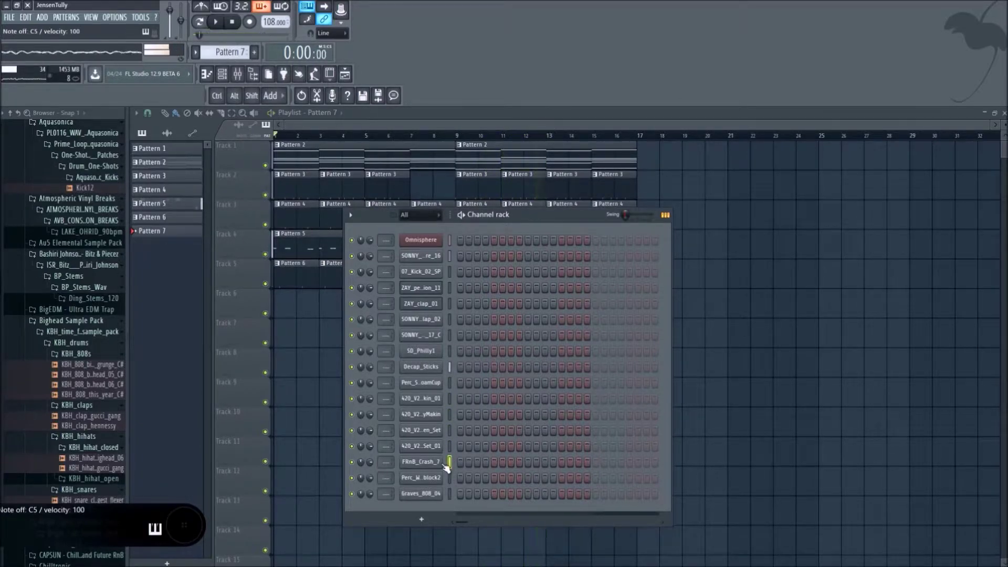
key(space)
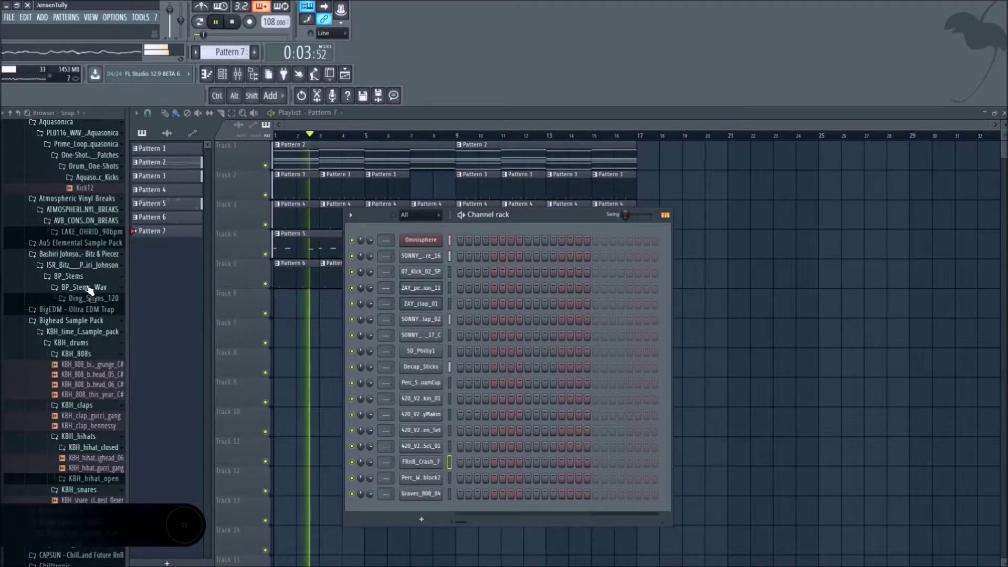
scroll(86, 283, down, 3)
key(space)
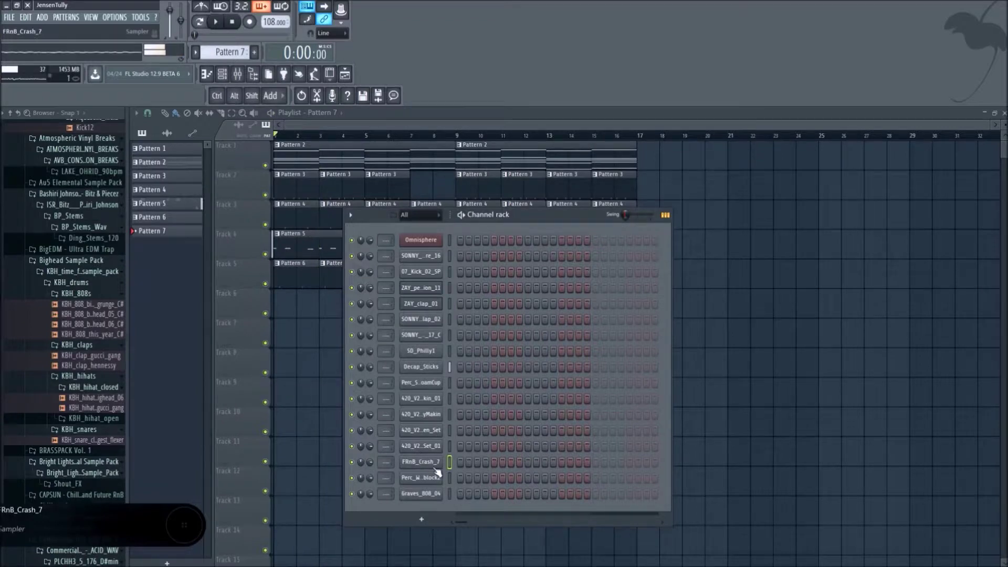
click(434, 467)
click(265, 376)
drag(366, 192, 367, 202)
click(283, 356)
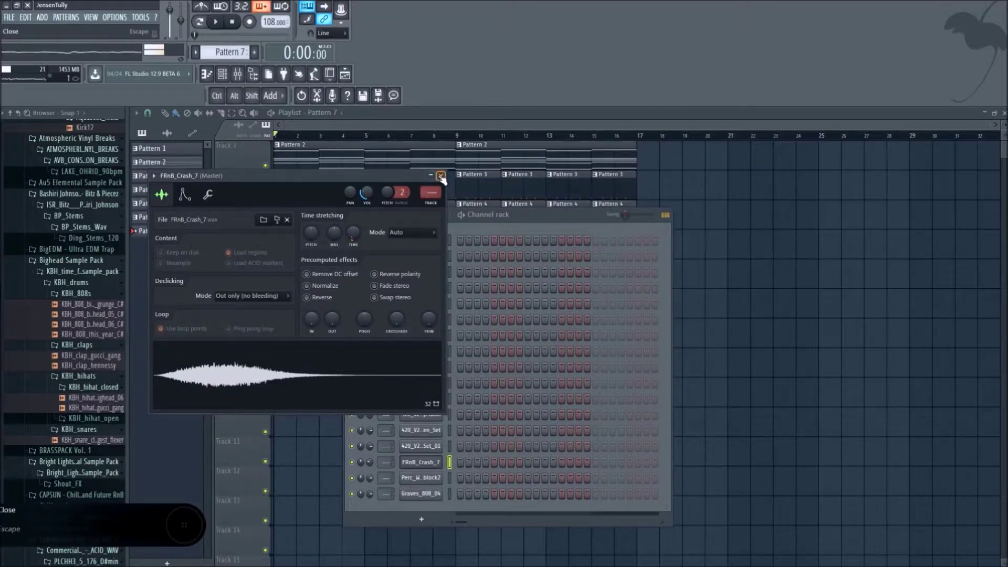
click(440, 176)
Open the Cymbals folder of ProducerSpot-House-Drums in the browser and preview House Cymbal 01
scroll(68, 257, down, 8)
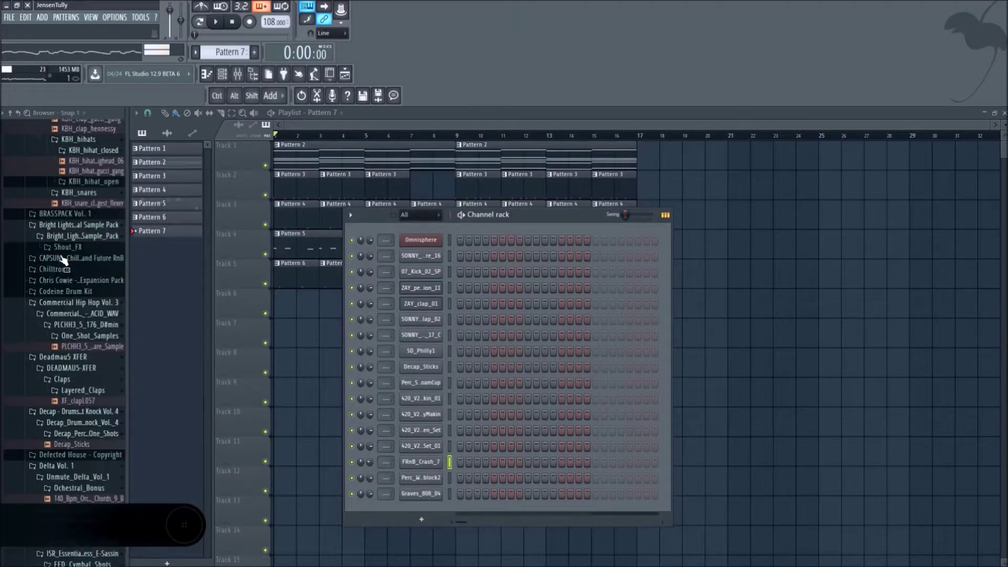
scroll(78, 263, up, 7)
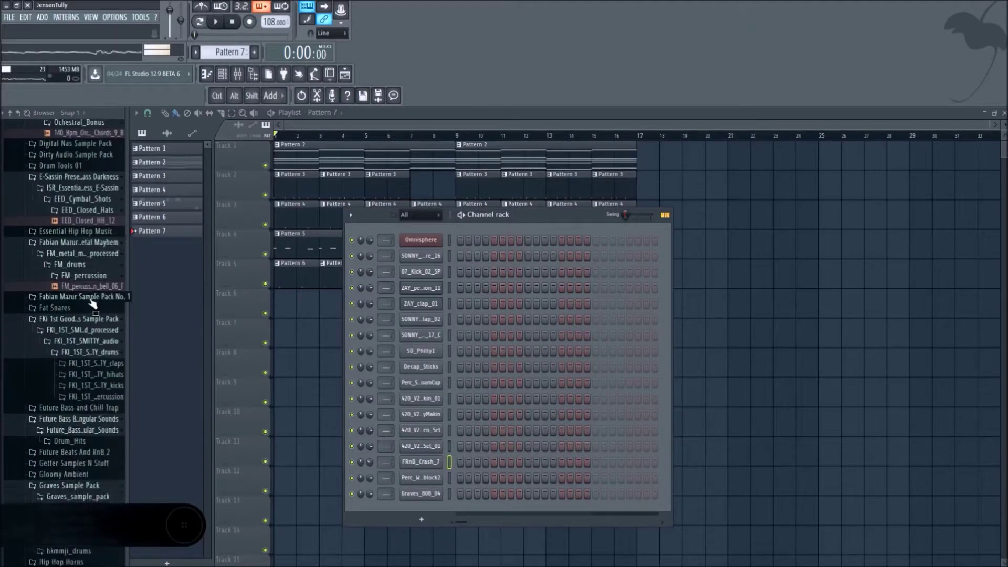
scroll(92, 307, up, 15)
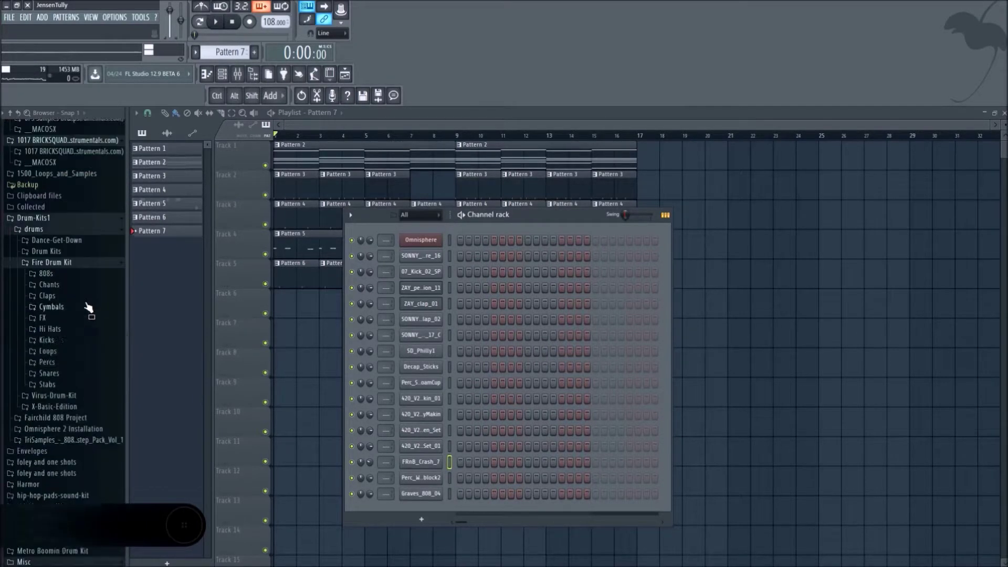
scroll(71, 262, down, 5)
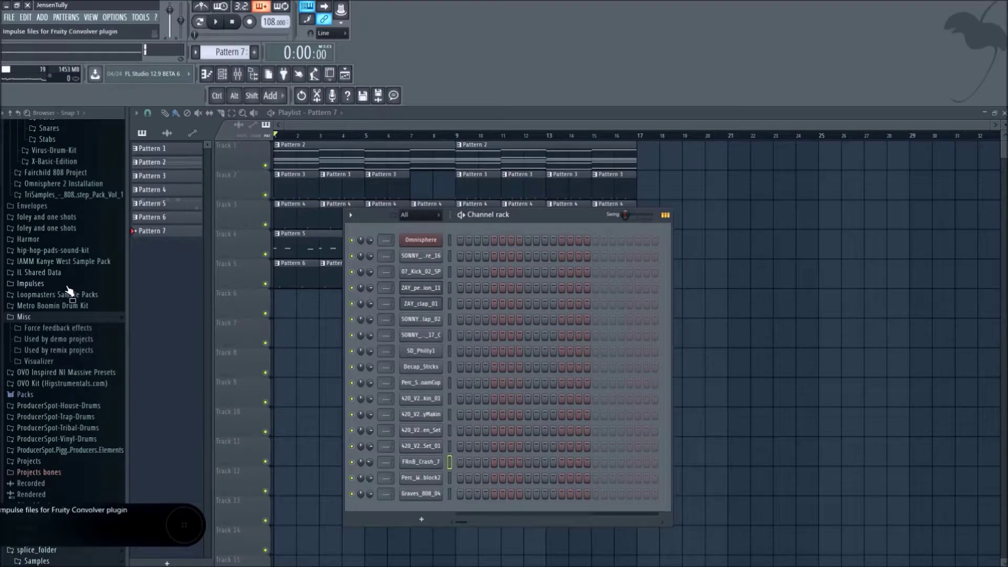
click(78, 406)
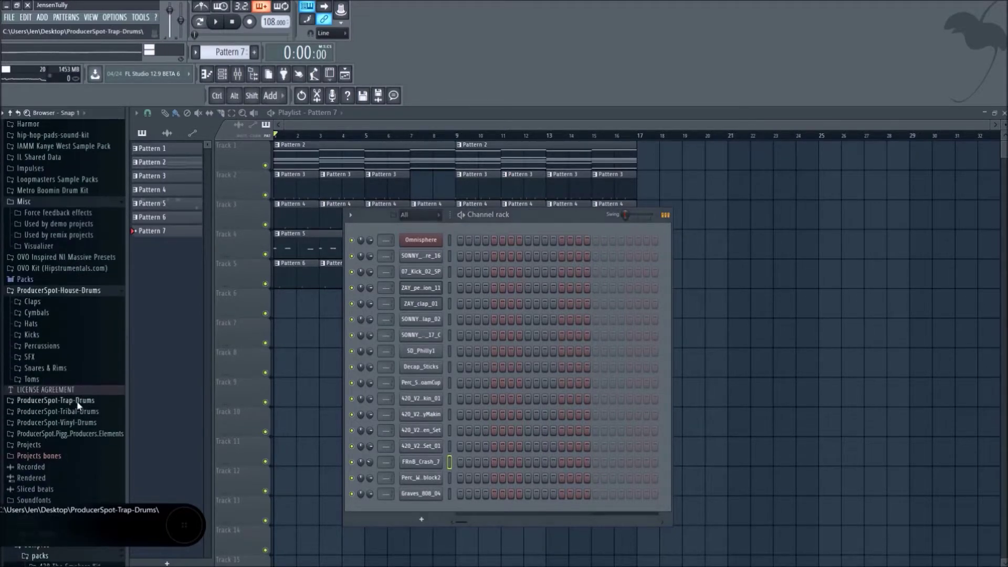
click(51, 309)
click(66, 322)
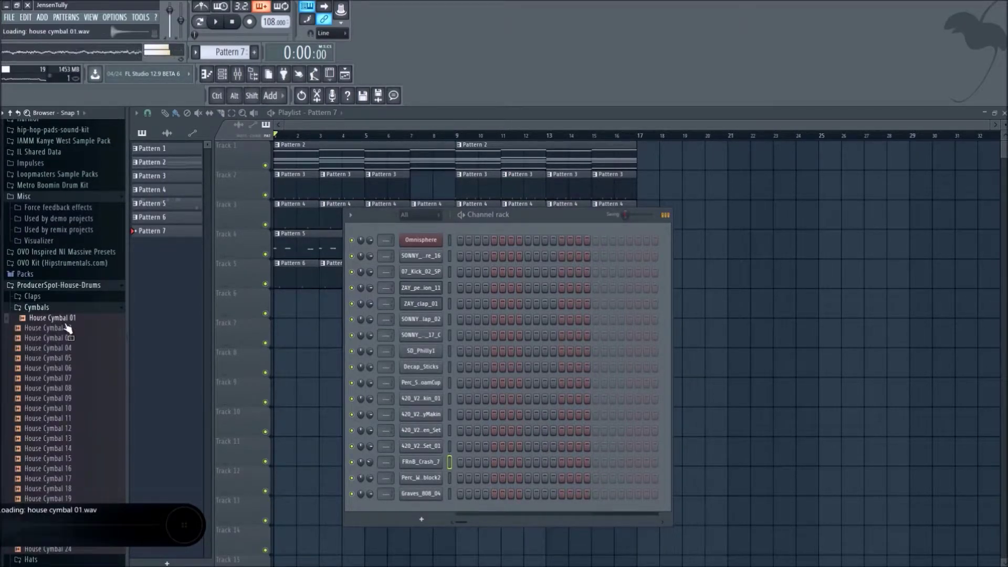
Preview more House Cymbal samples while the song plays and load House Cymbal 22 into a new channel
scroll(66, 324, down, 2)
click(70, 268)
key(space)
scroll(70, 305, down, 4)
click(70, 339)
click(71, 348)
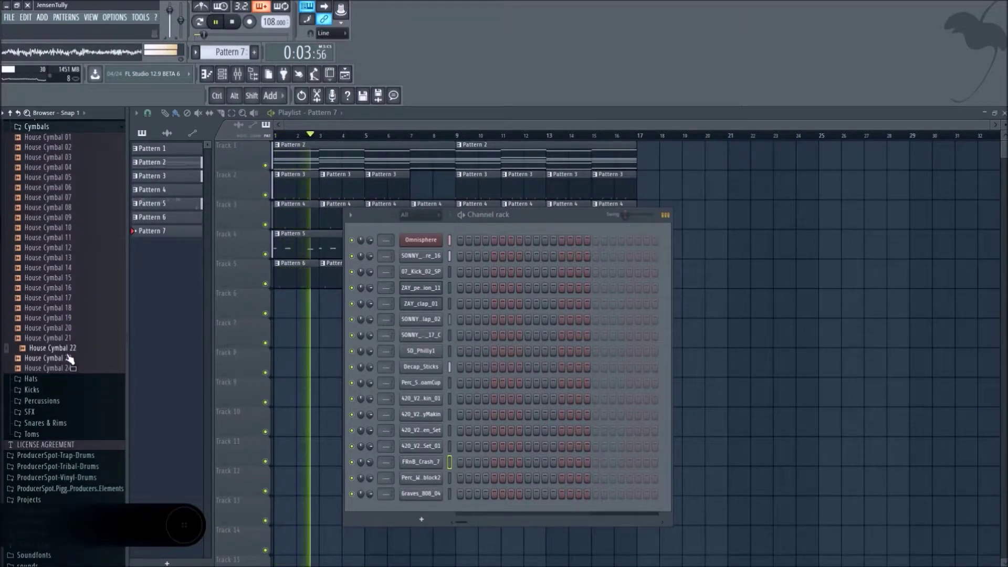
right_click(72, 348)
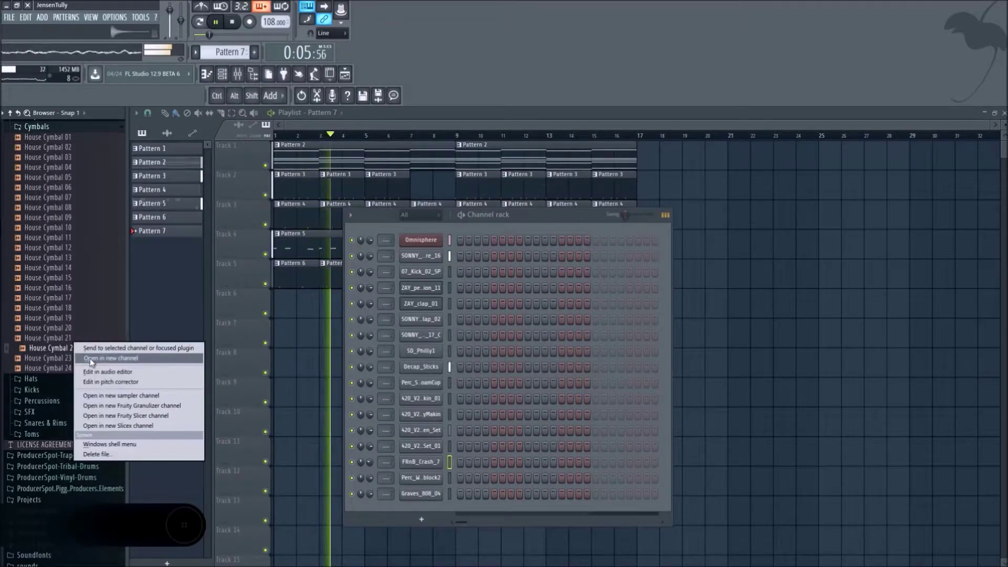
click(91, 359)
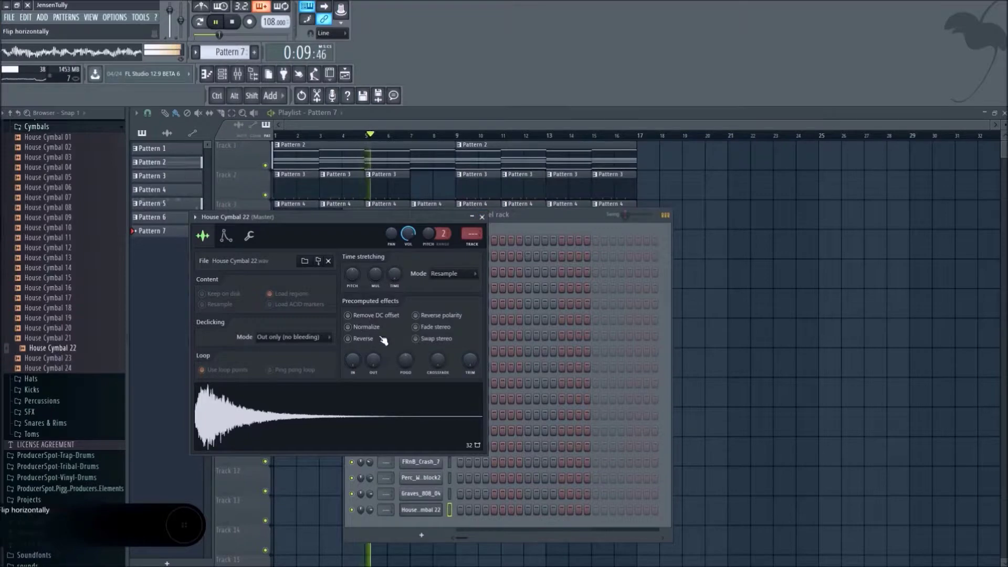
Reverse the House Cymbal 22 sample, audition it with playback stopped and close its settings
click(348, 339)
key(space)
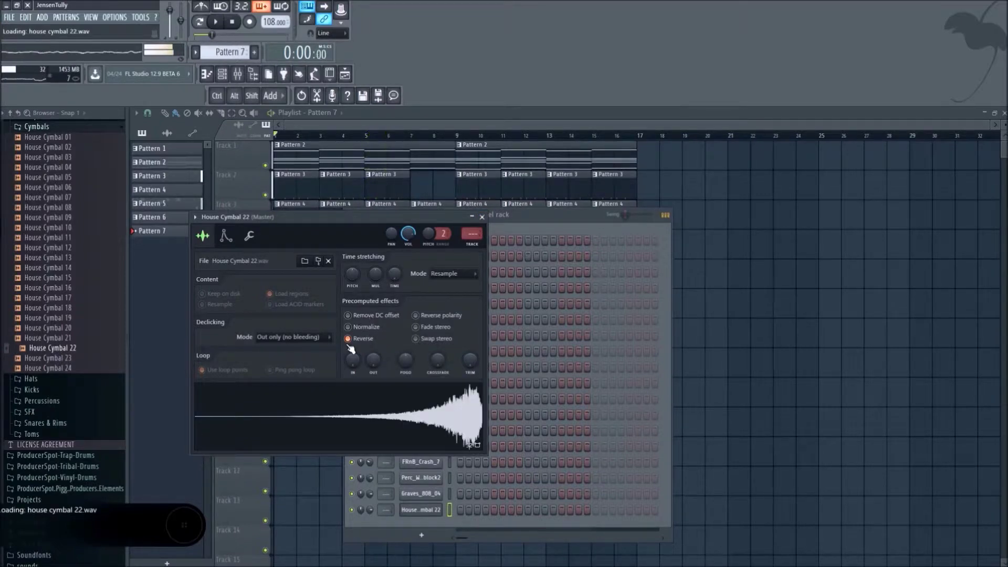
click(430, 420)
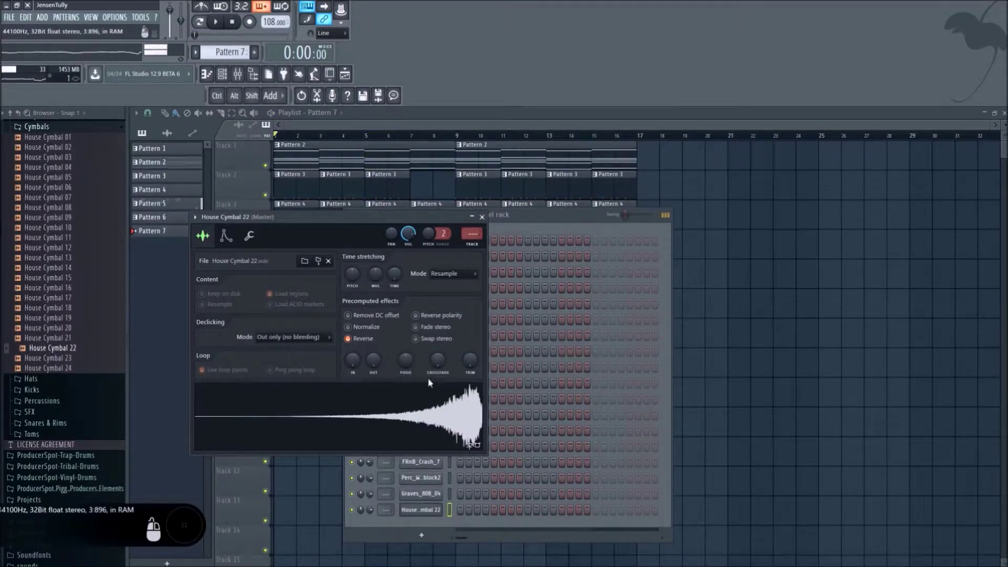
right_click(394, 422)
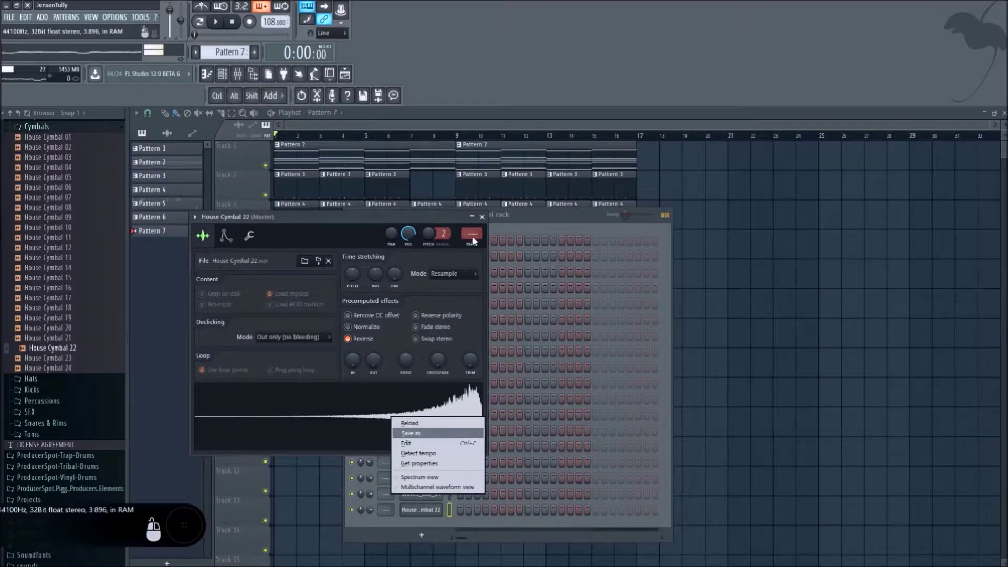
click(481, 218)
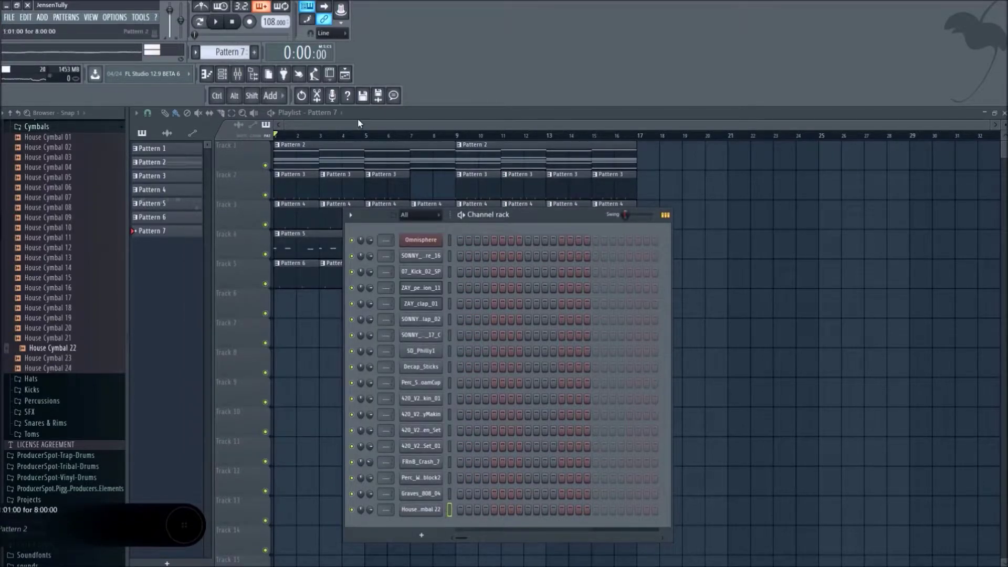
Load Edison into the first effect slot of mixer Insert 50 and reposition its window
click(237, 74)
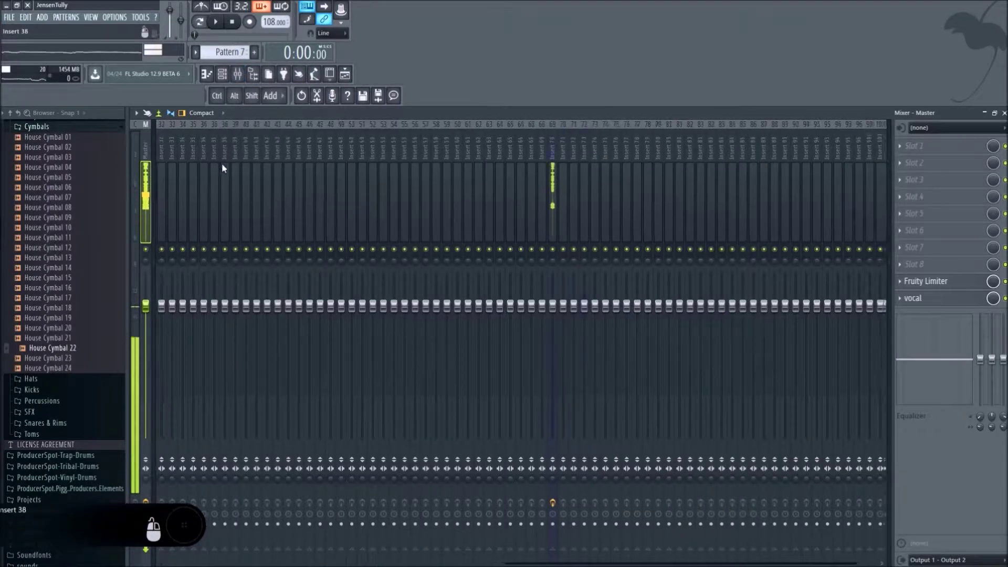
scroll(222, 164, up, 3)
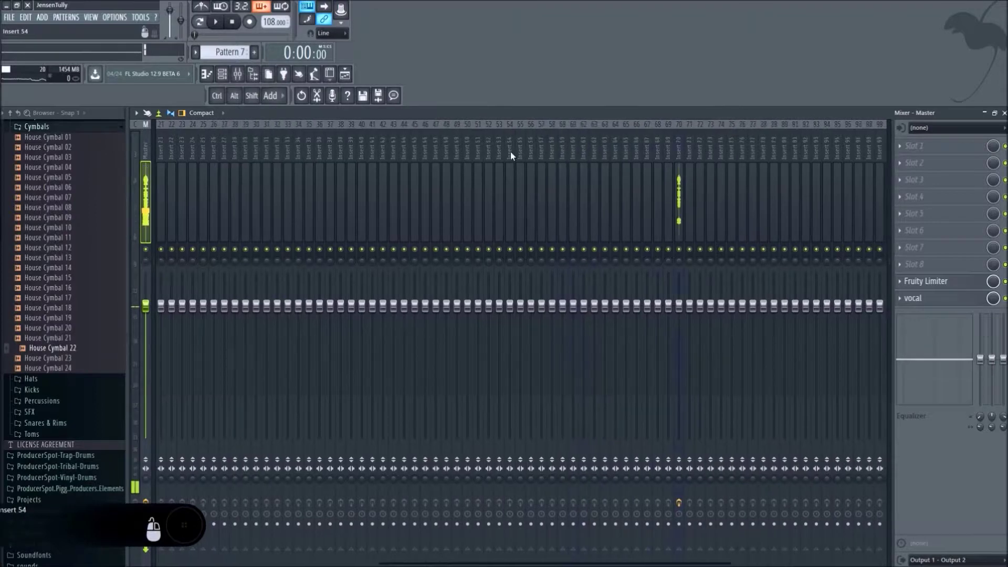
click(465, 148)
click(945, 151)
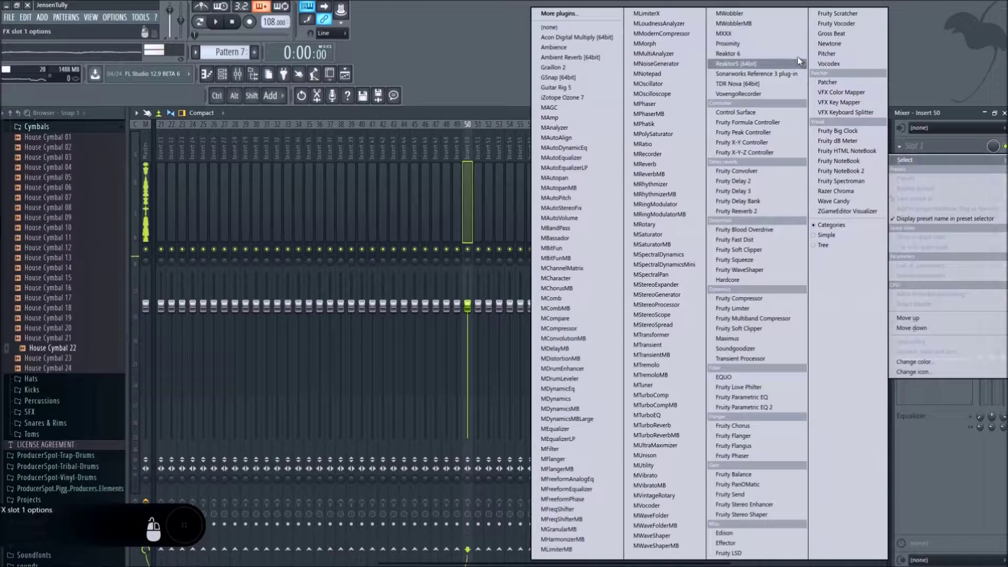
click(739, 535)
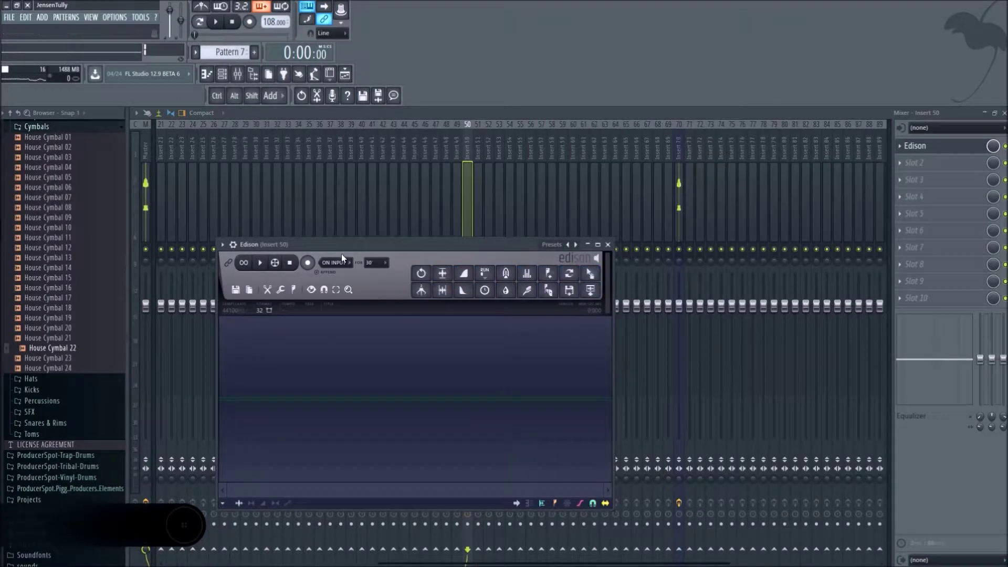
drag(399, 250, 458, 248)
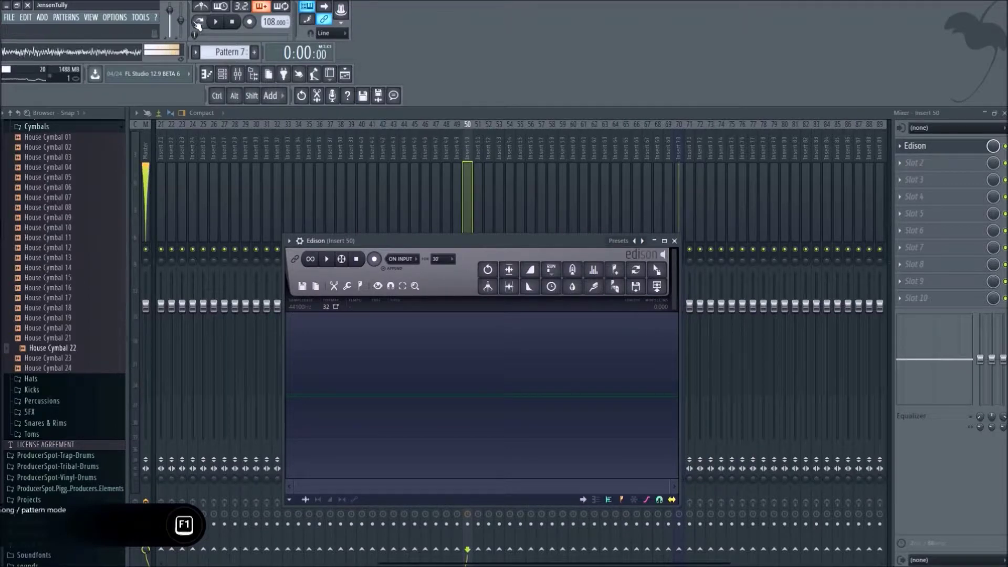
Route the House Cymbal 22 channel to mixer track 50 in the channel rack
click(222, 75)
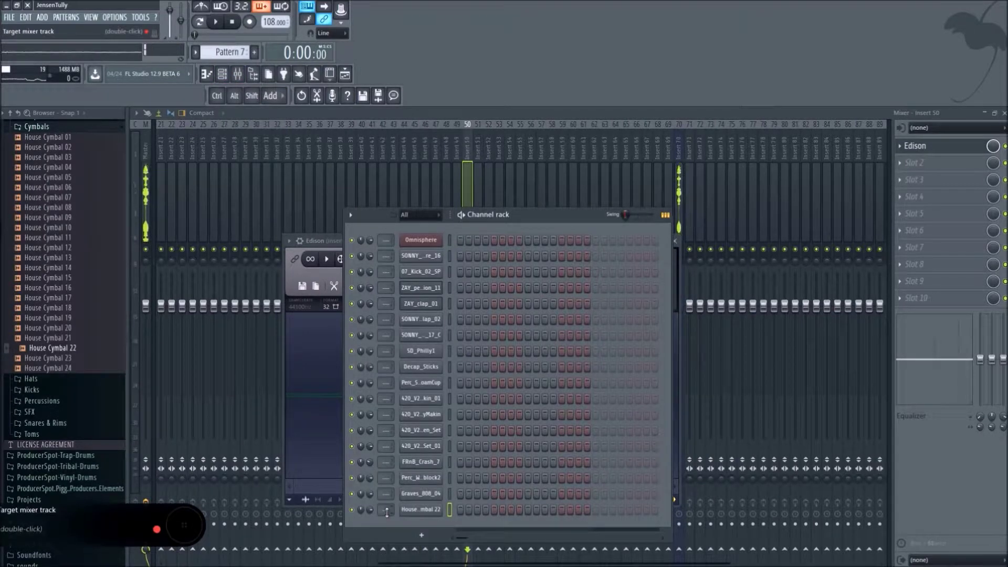
scroll(387, 511, up, 10)
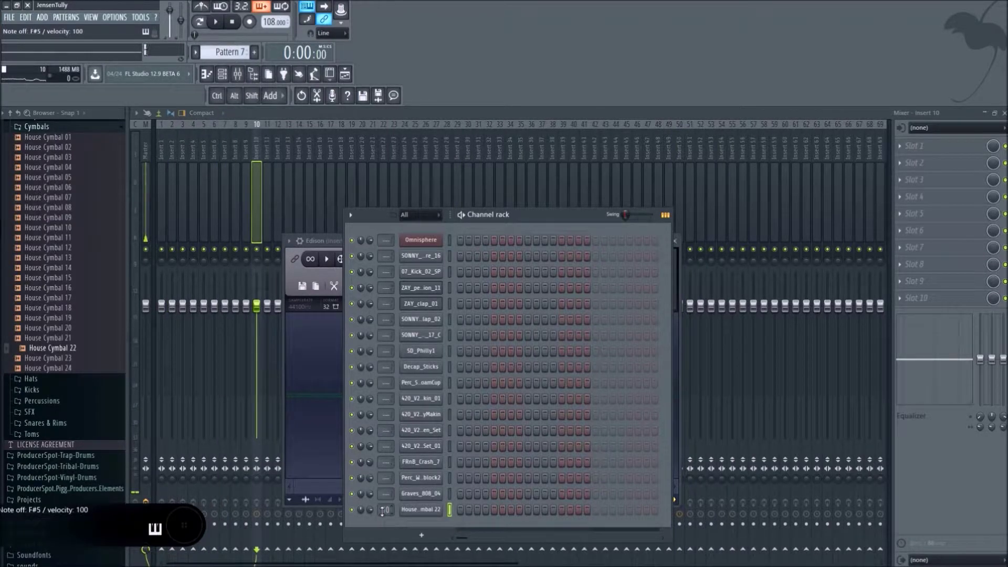
scroll(382, 512, up, 16)
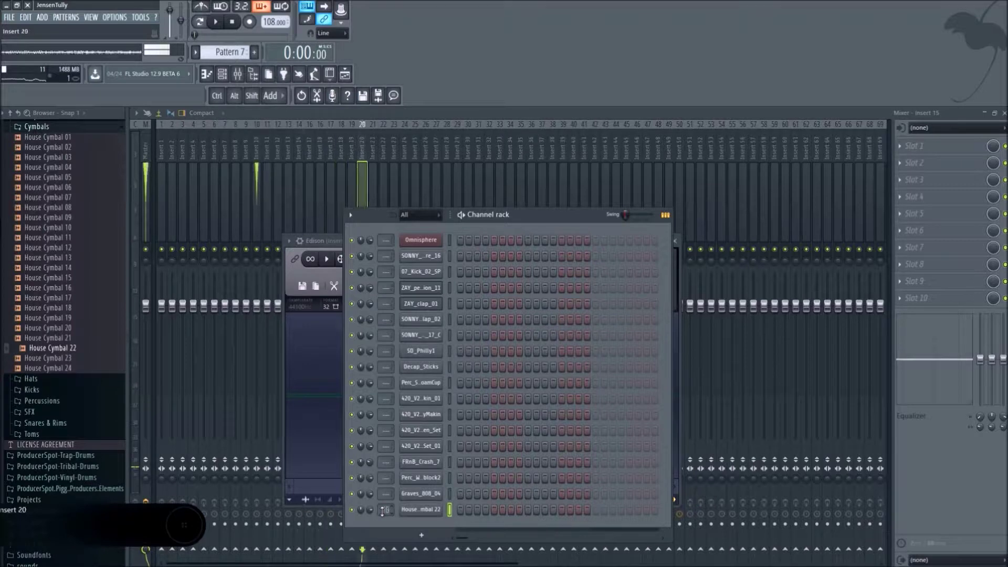
scroll(383, 512, up, 14)
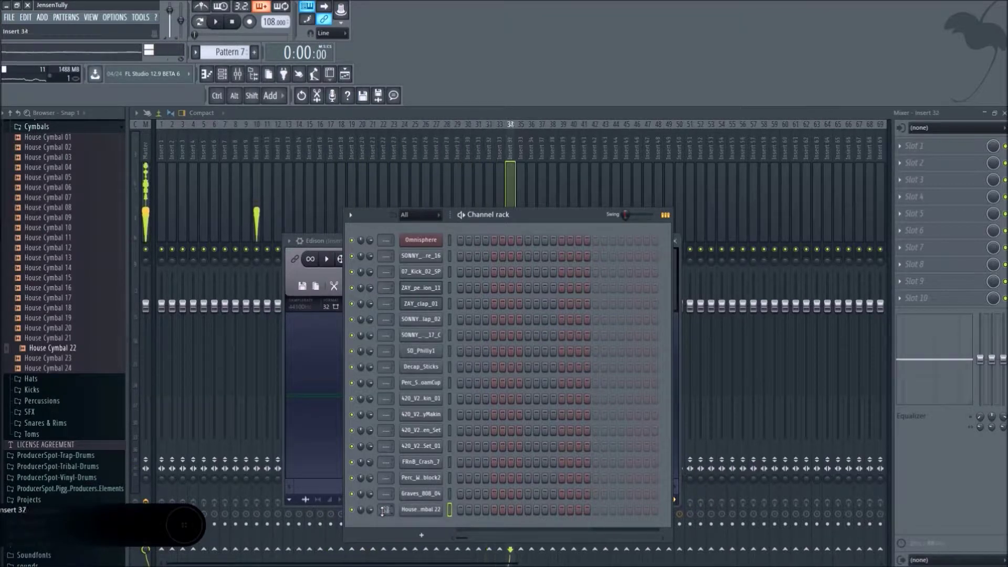
scroll(382, 512, up, 6)
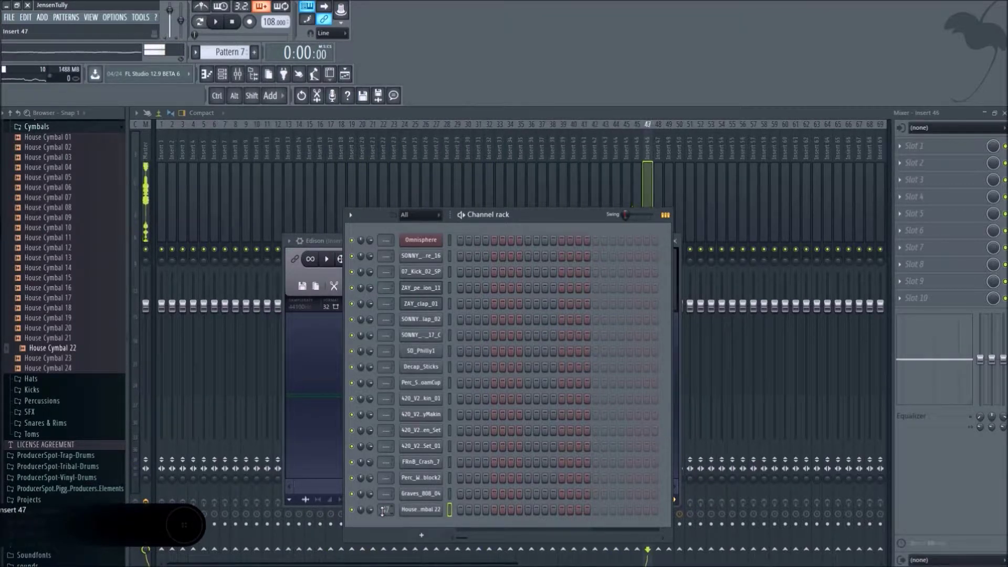
scroll(382, 512, up, 2)
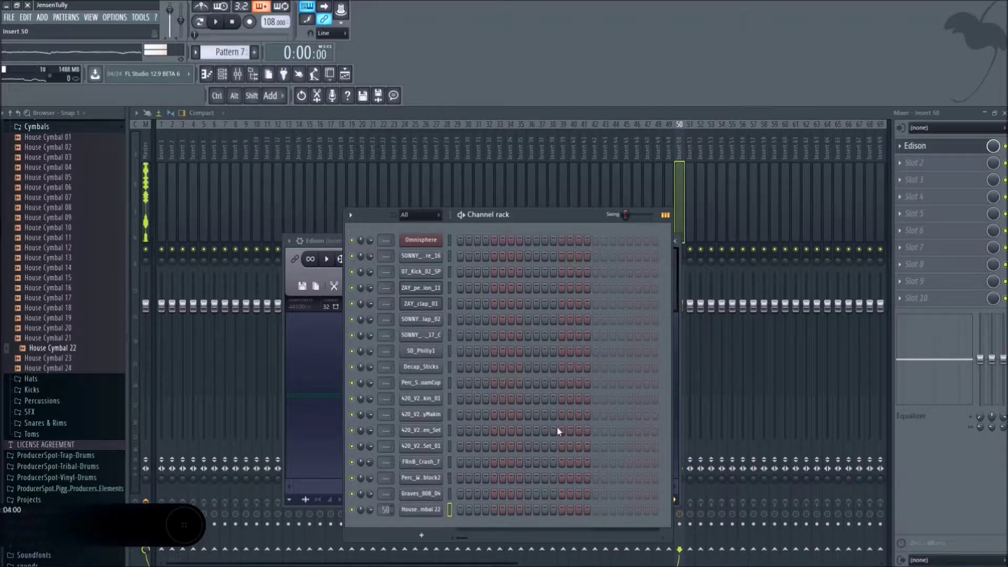
Set Edison's maximum recording length to 1 minute and record the reversed House Cymbal 22 on input
click(919, 147)
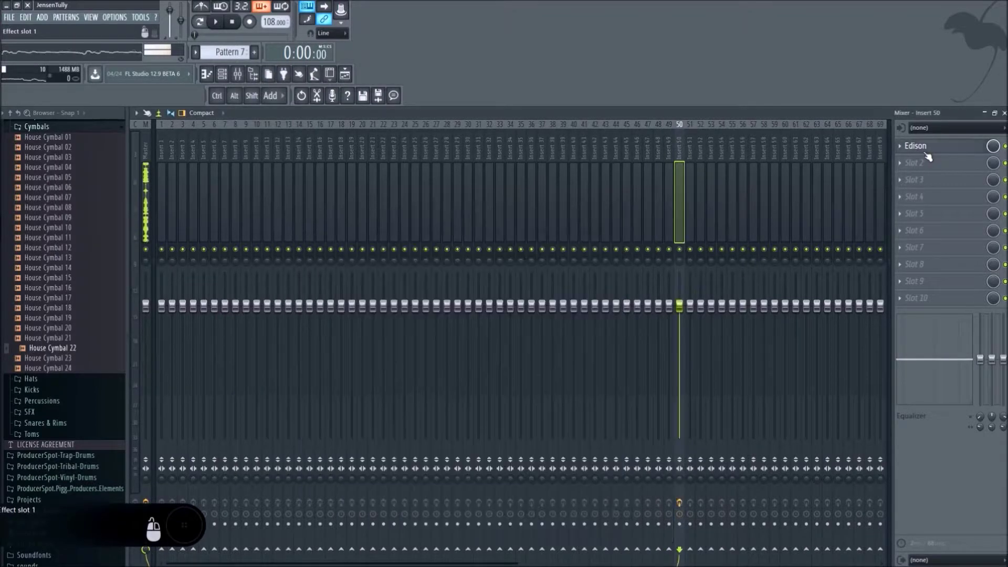
click(436, 259)
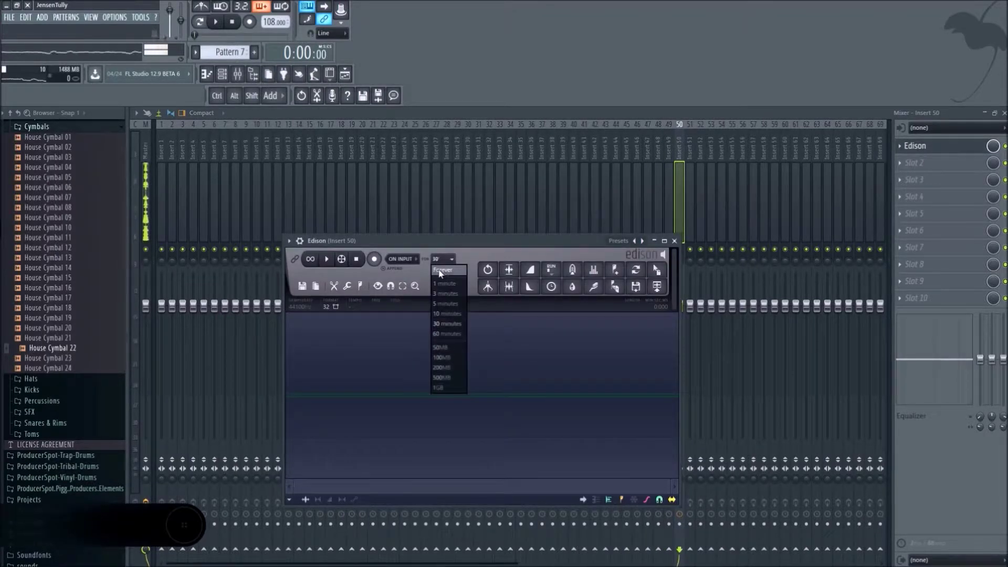
click(448, 284)
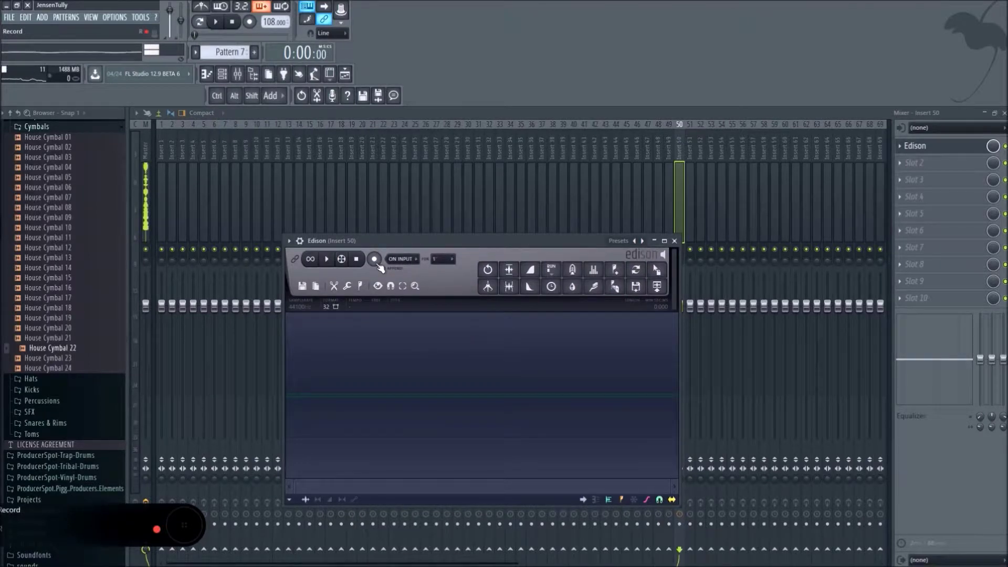
click(375, 260)
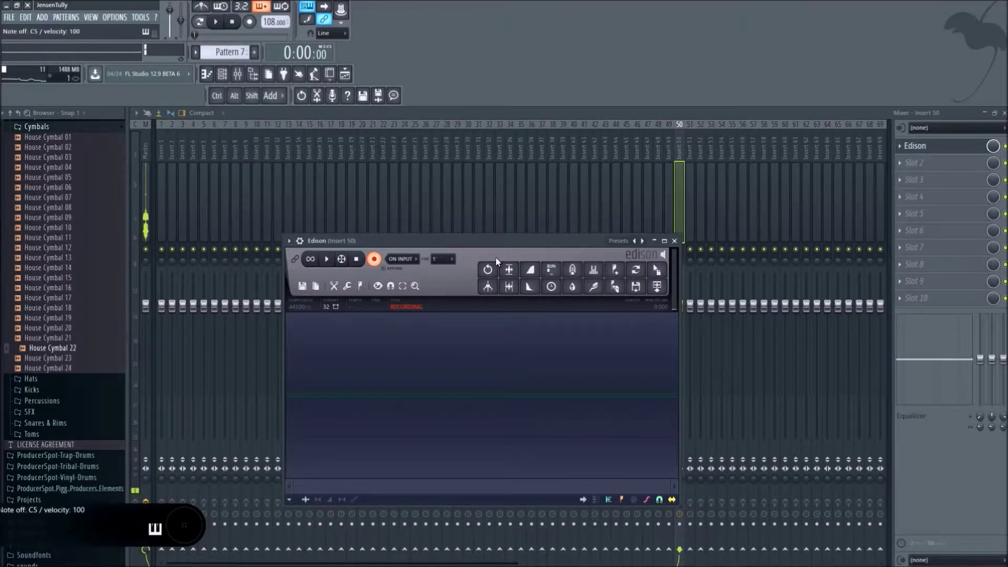
click(379, 264)
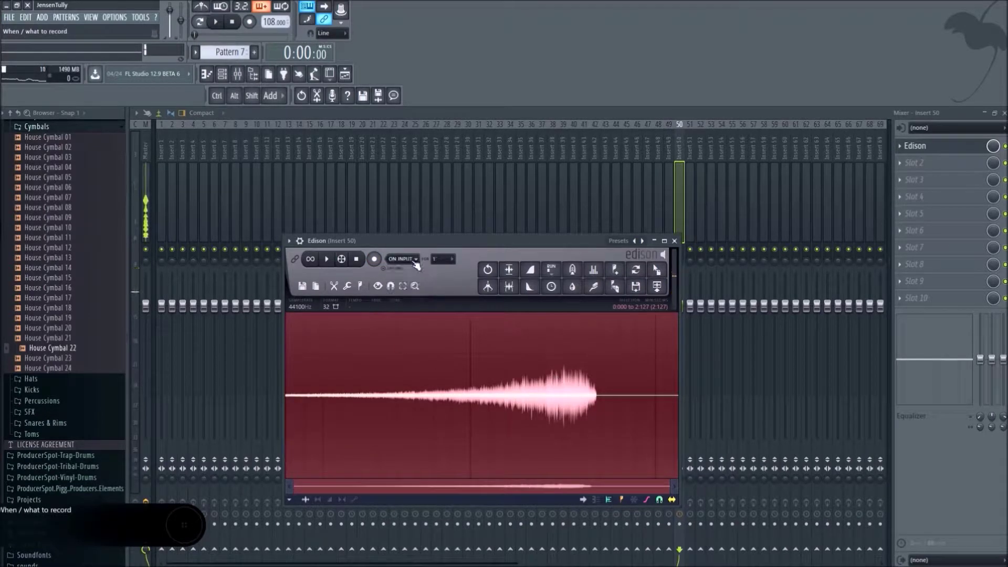
Delete the end of the cymbal recording, from about 1:483 through the trailing silence
drag(632, 342, 570, 409)
click(557, 414)
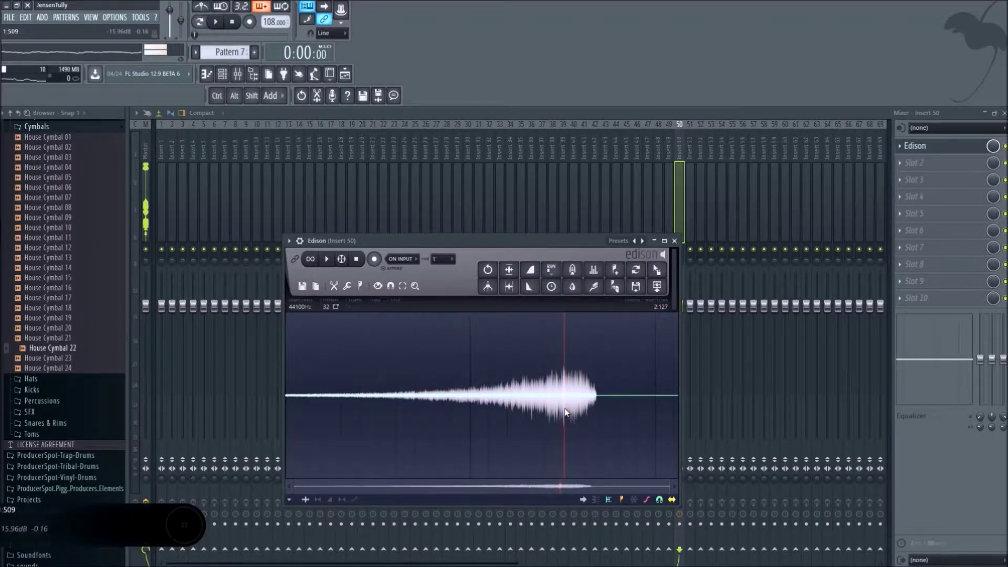
drag(560, 411, 678, 436)
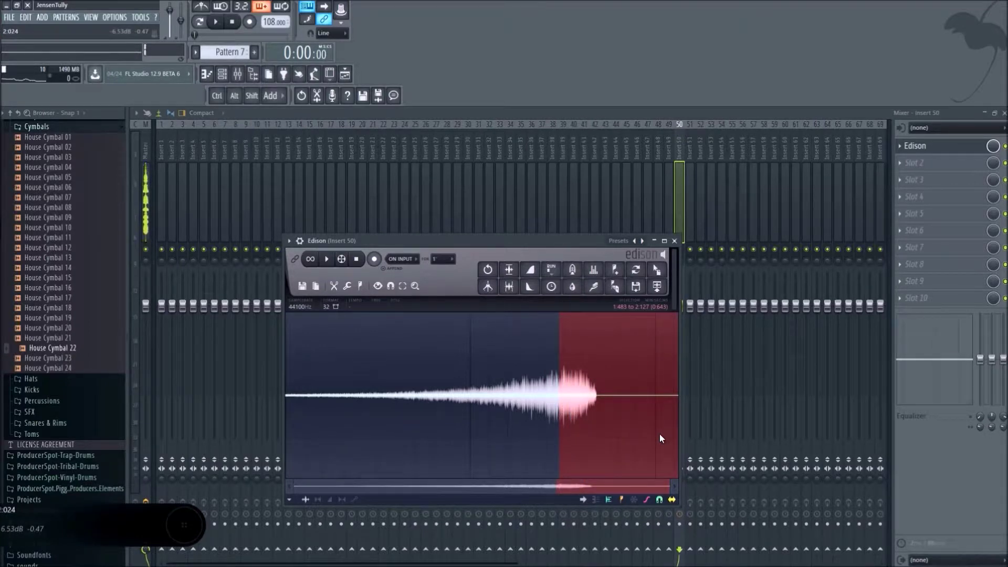
key(Delete)
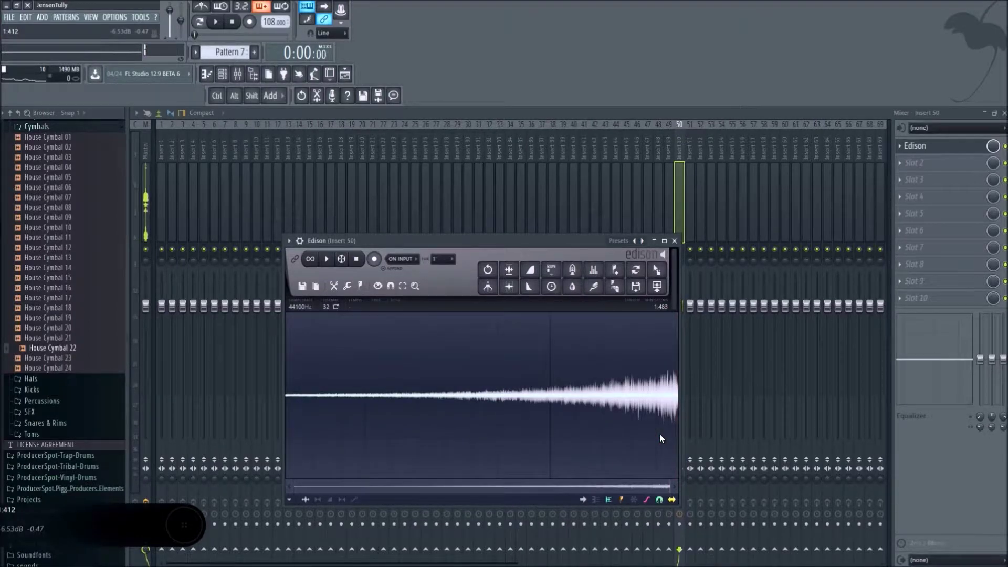
Audition the trimmed cymbal recording in Edison from different points of the waveform
drag(369, 412, 286, 420)
click(333, 265)
click(380, 391)
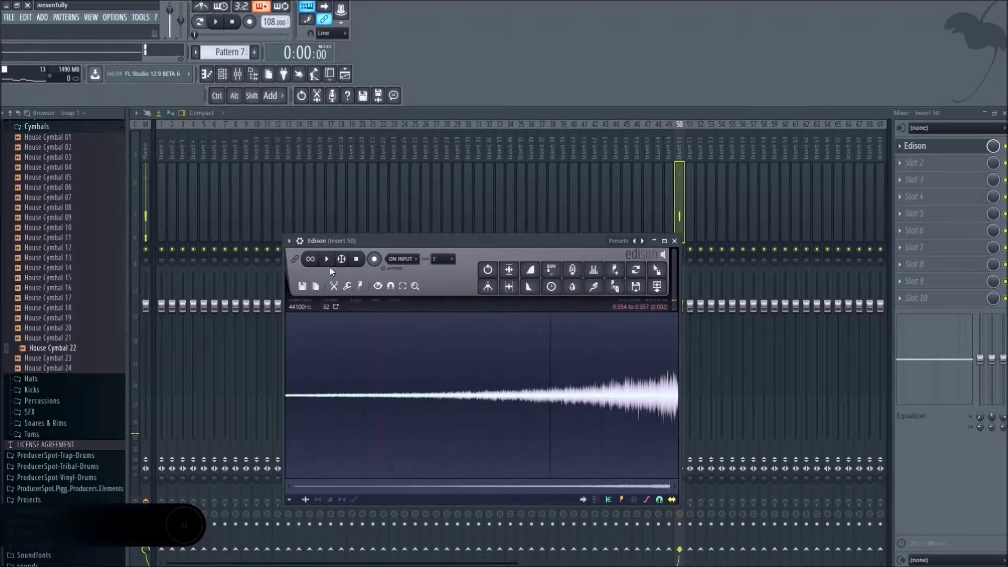
click(322, 355)
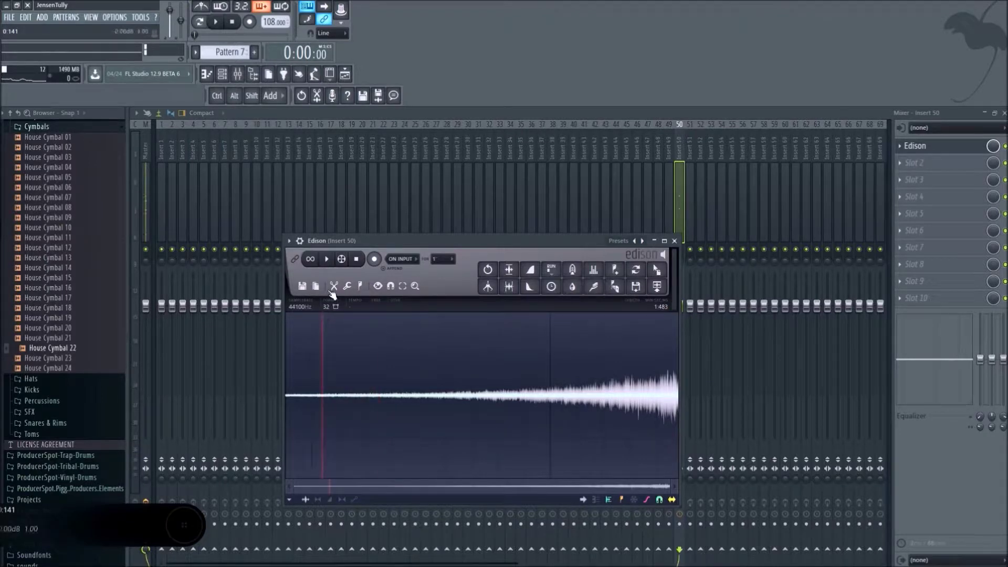
click(326, 259)
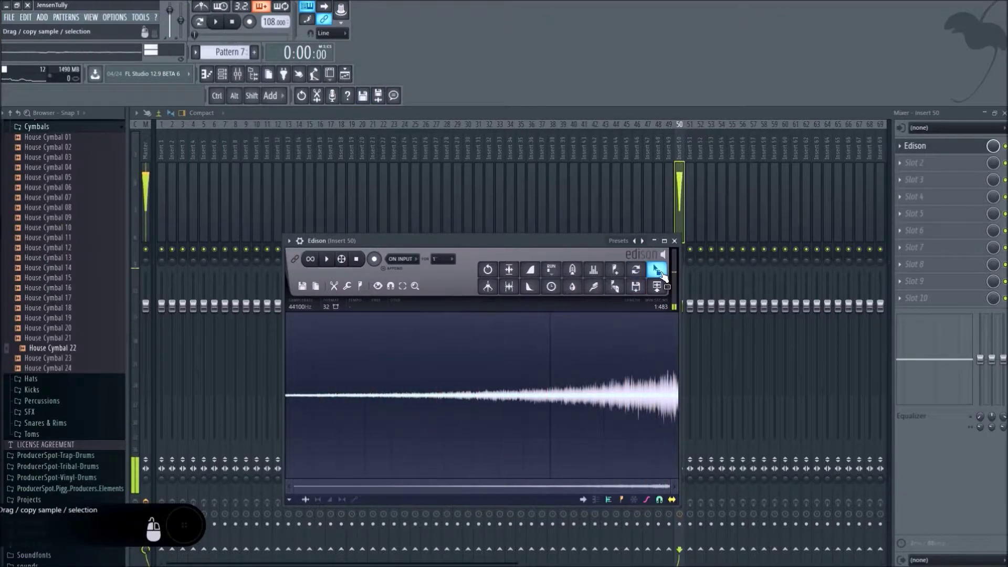
drag(662, 278, 487, 306)
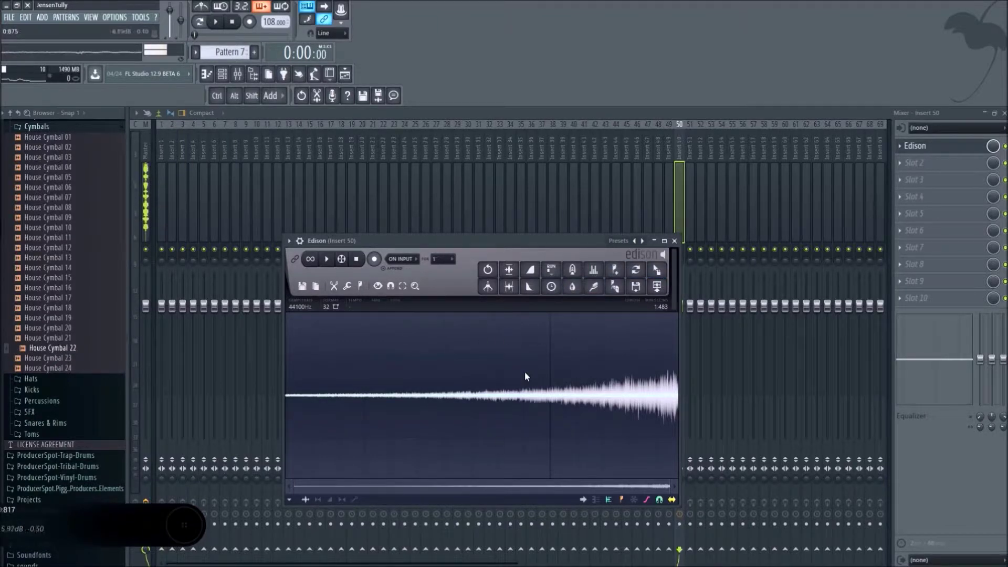
Select the whole trimmed cymbal recording and duplicate it so a second copy follows the first
key(ctrl)
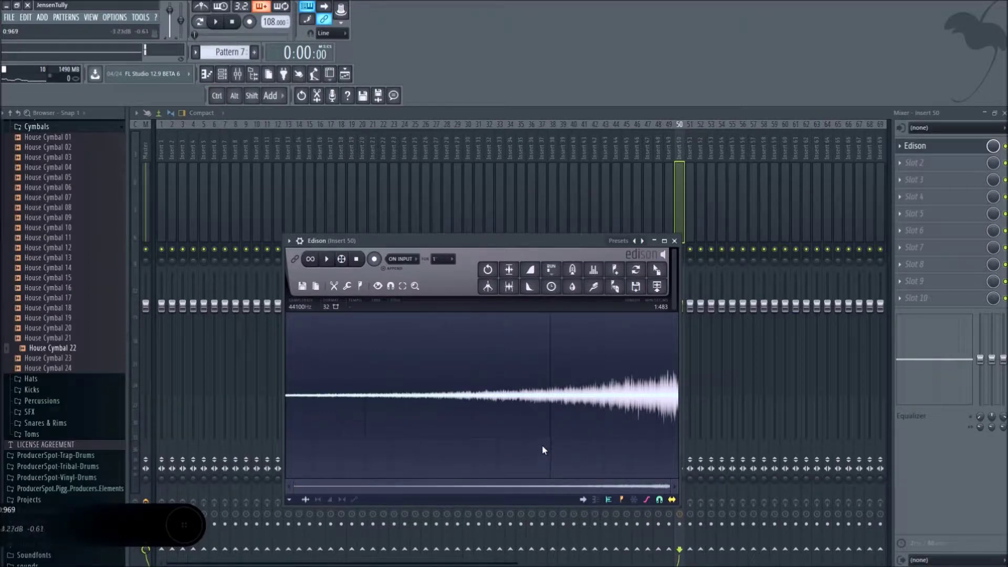
scroll(542, 446, up, 3)
scroll(602, 425, down, 2)
scroll(601, 430, down, 2)
key(ctrl)
drag(557, 388, 457, 391)
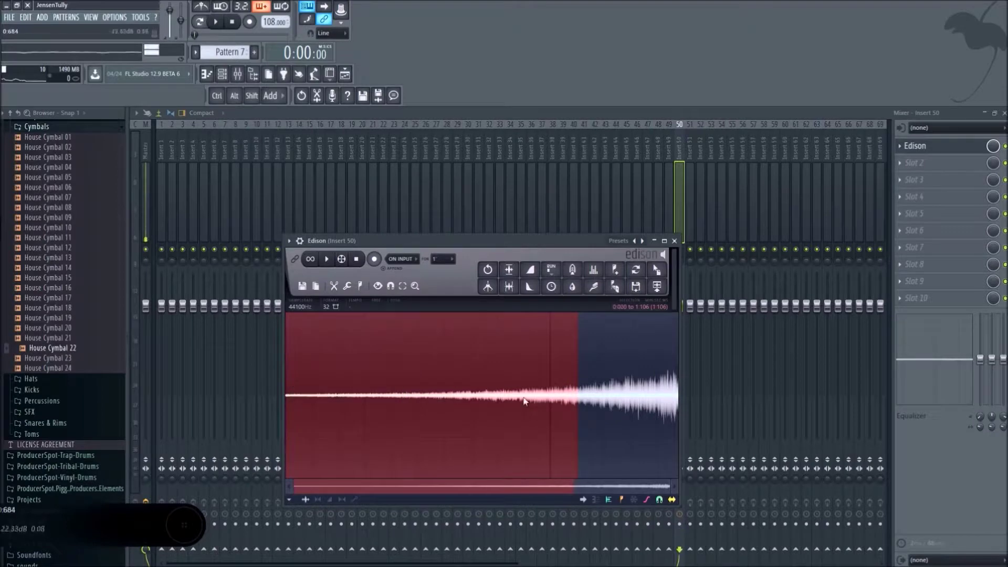
drag(565, 404, 718, 410)
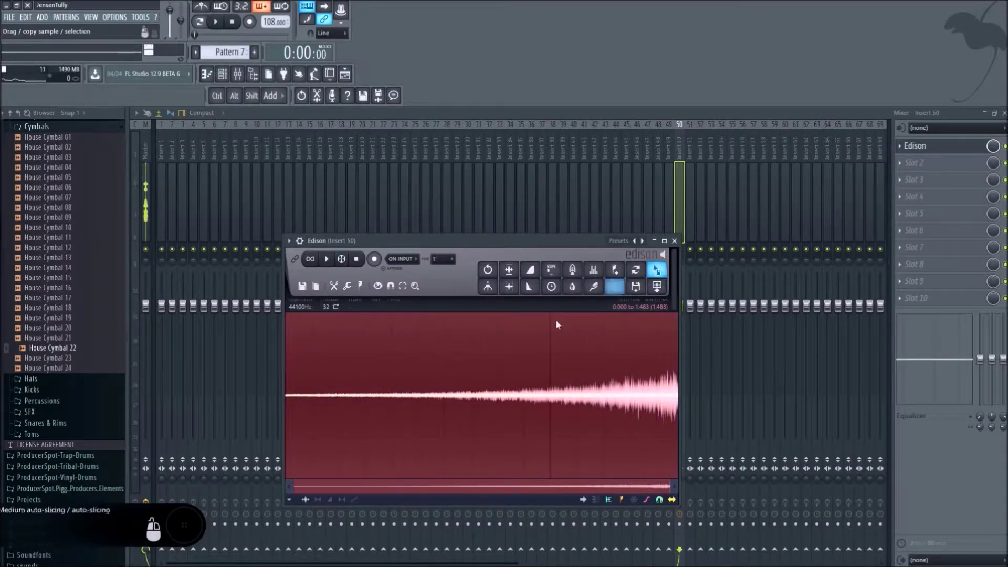
key(ctrl)
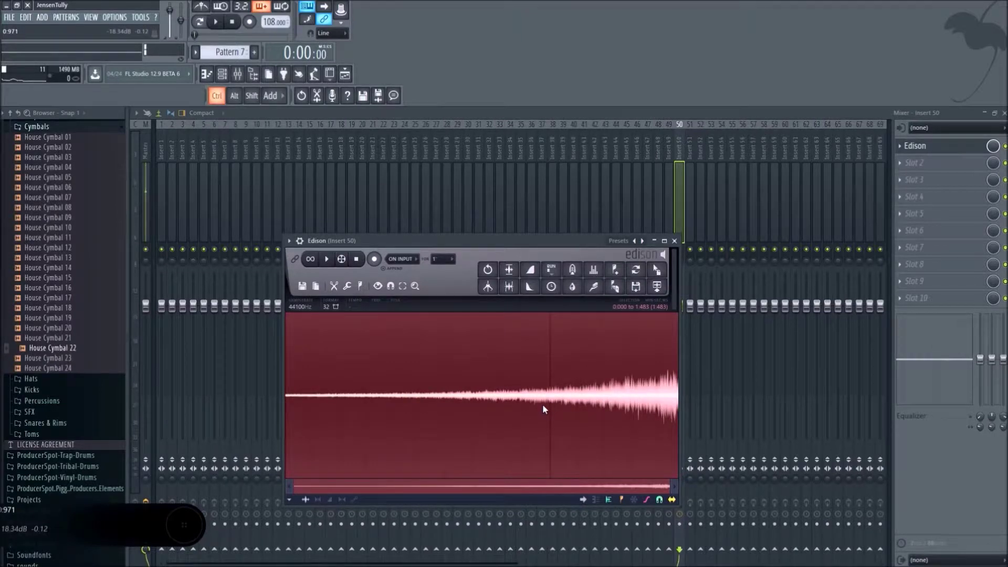
key(ctrl+v)
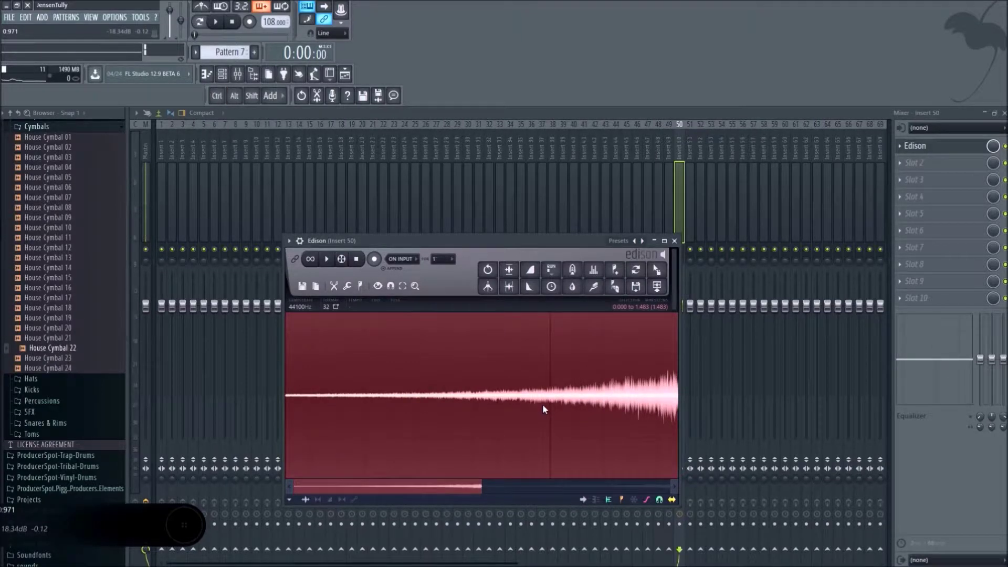
scroll(542, 404, down, 5)
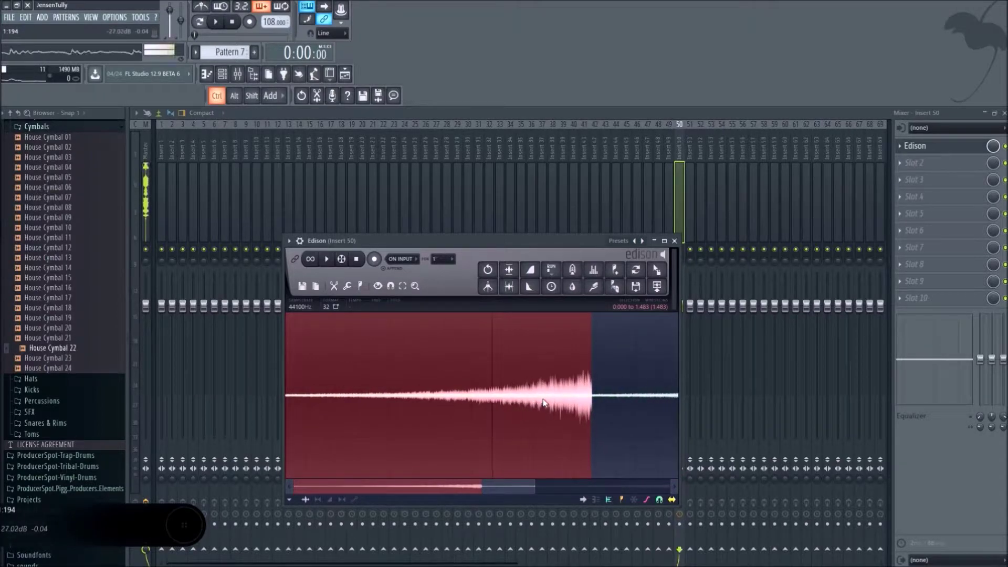
scroll(543, 400, down, 6)
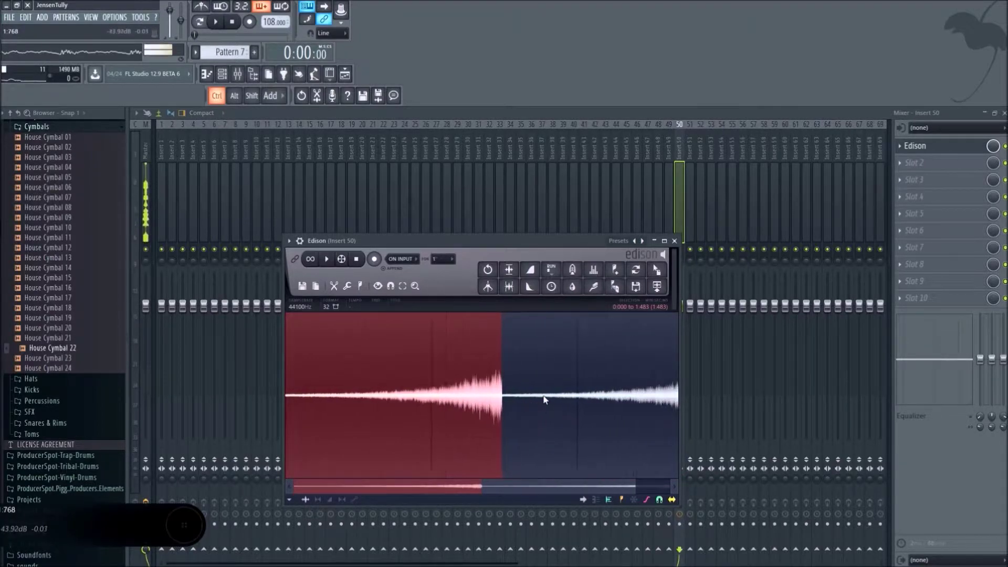
scroll(543, 396, down, 3)
Select the second cymbal copy, from about 1:491 to the end, and reverse it
right_click(543, 397)
click(517, 377)
click(517, 379)
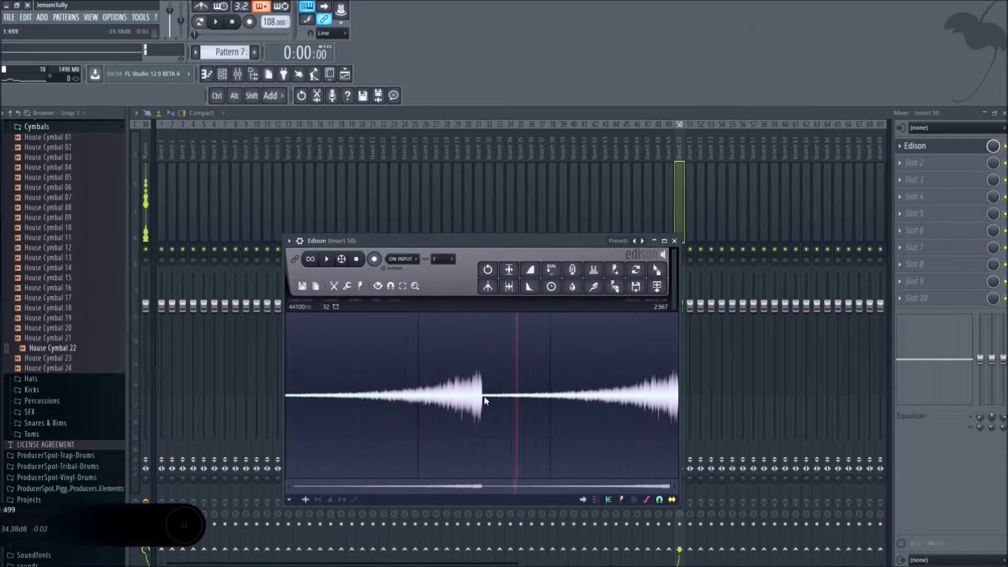
drag(483, 396, 707, 394)
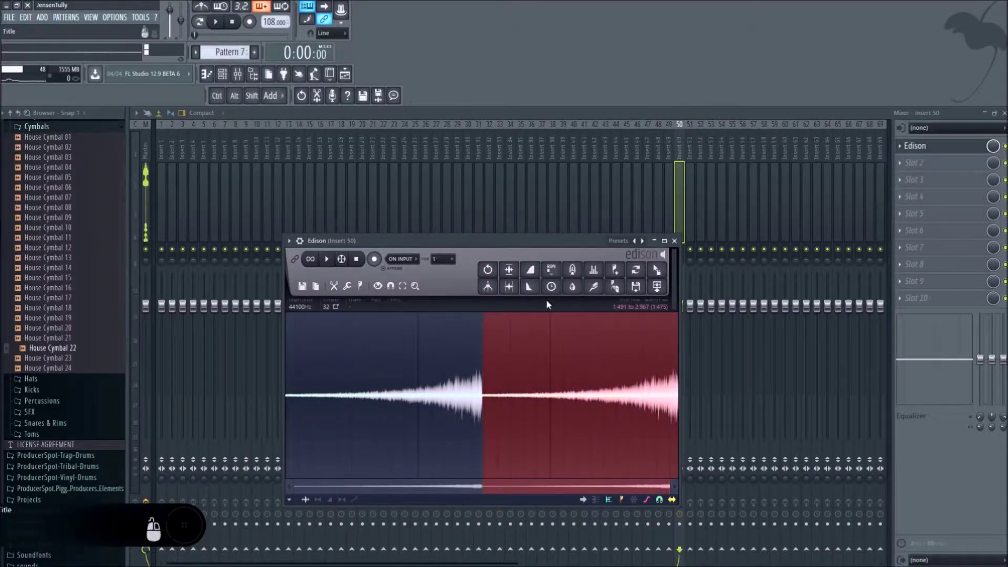
click(348, 287)
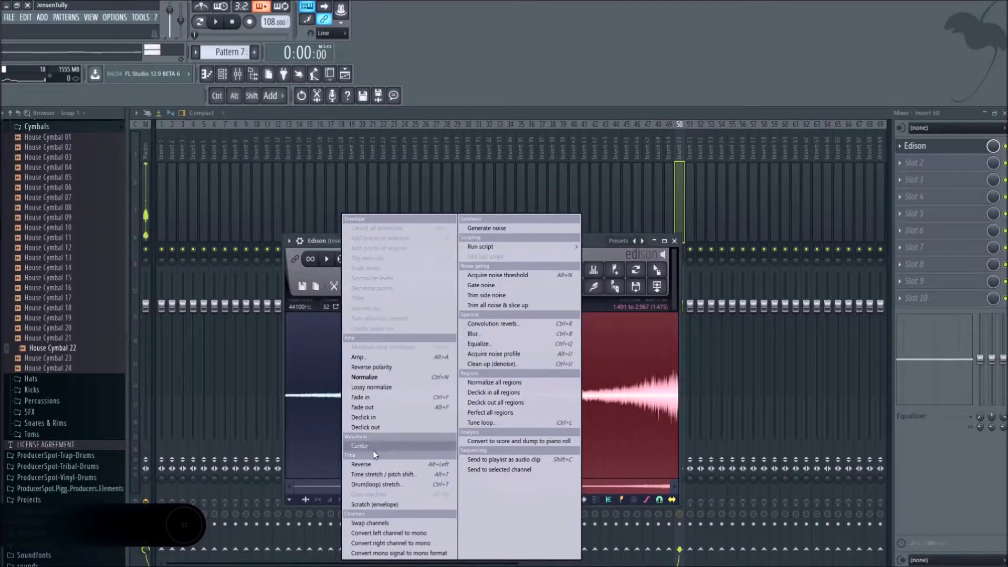
click(371, 464)
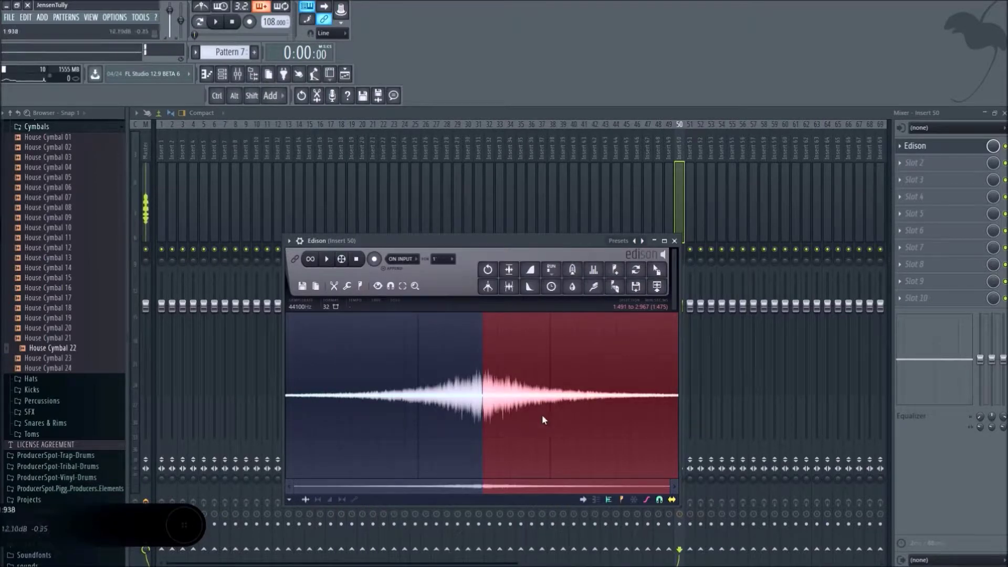
scroll(512, 446, up, 5)
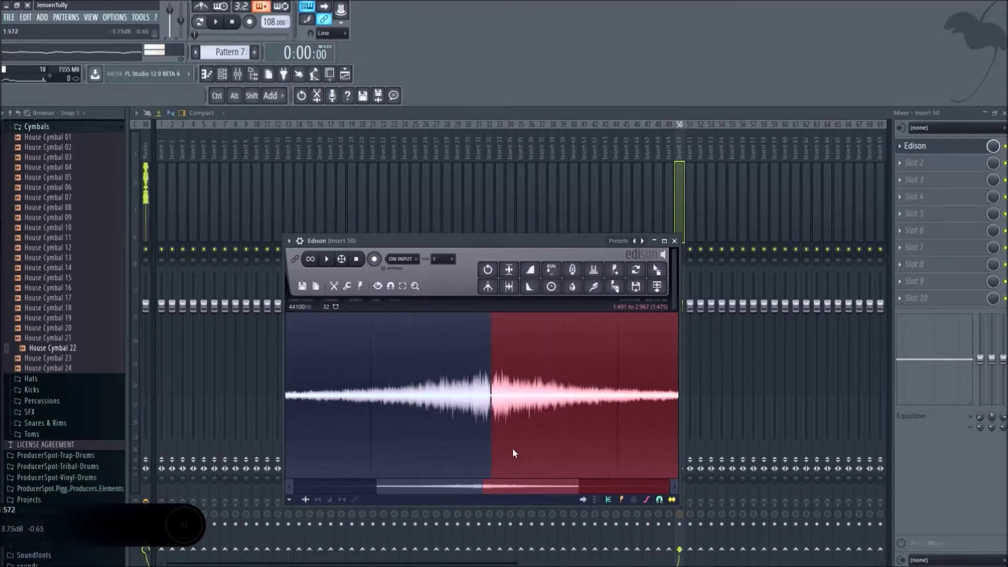
Delete the short silent gap between the two cymbal copies together with a little audio on either side
scroll(430, 423, up, 1)
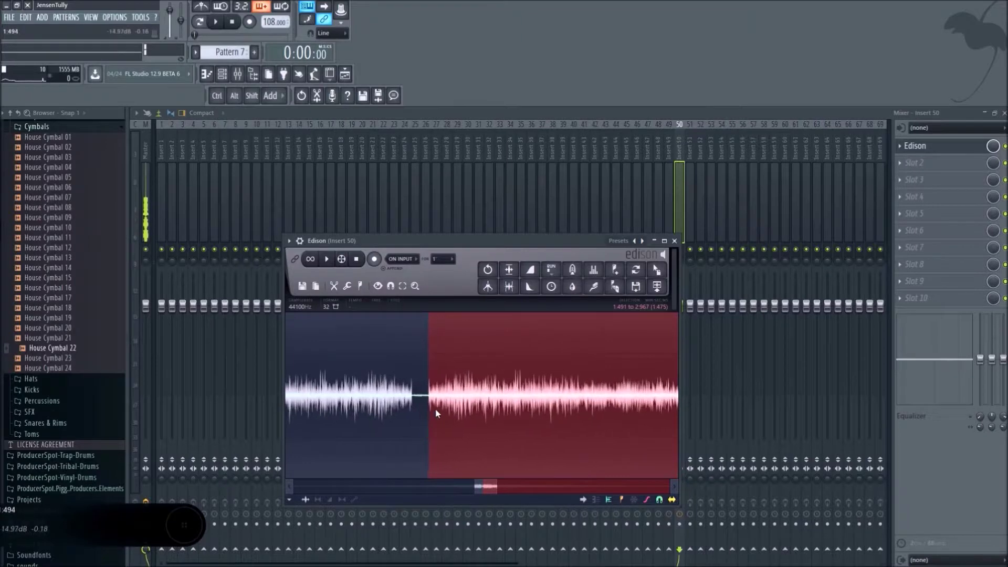
click(434, 408)
drag(453, 415, 389, 415)
key(Delete)
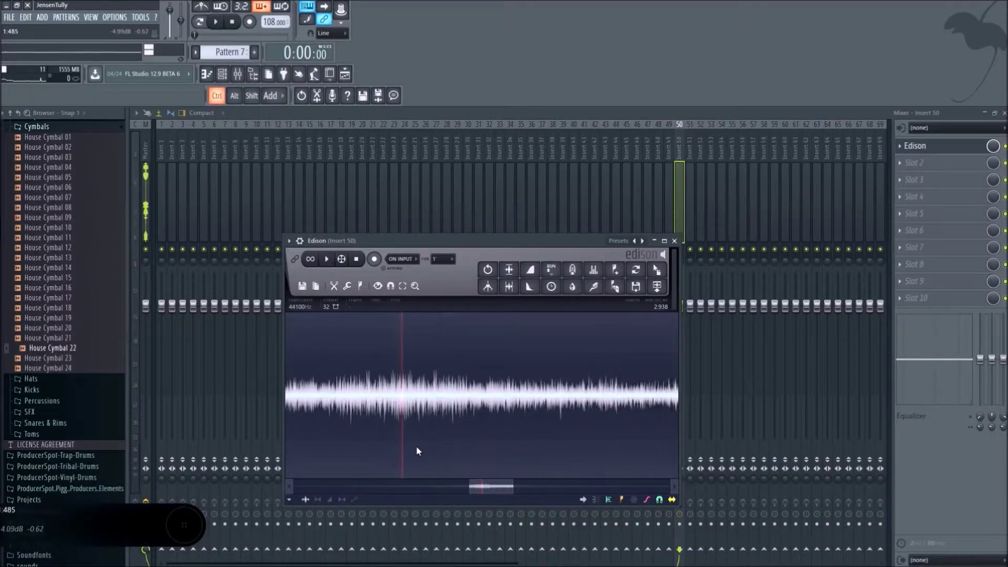
Audition the joined cymbal swell in Edison from its start and through its middle peak
drag(496, 486, 324, 480)
key(space)
scroll(443, 447, down, 5)
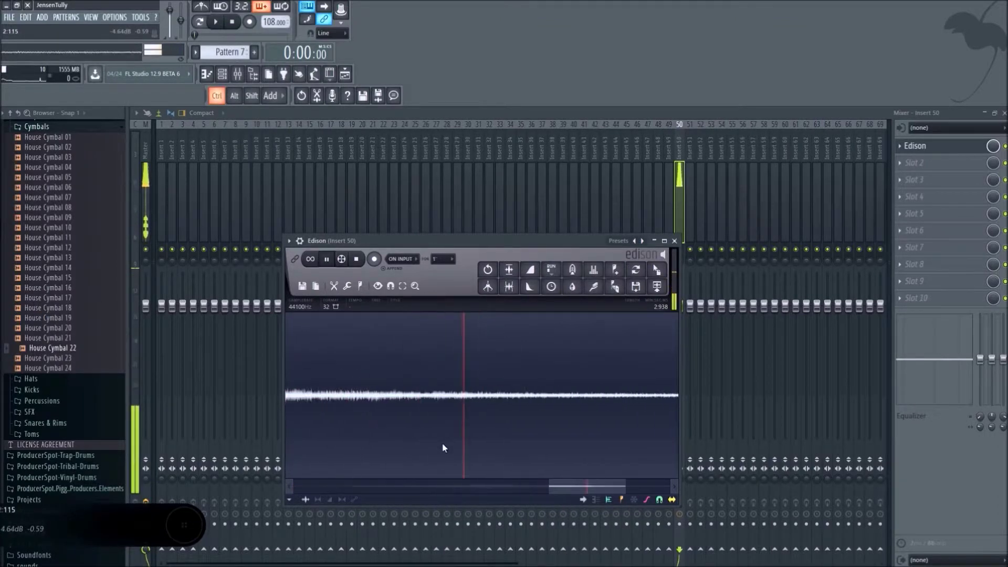
scroll(444, 440, down, 5)
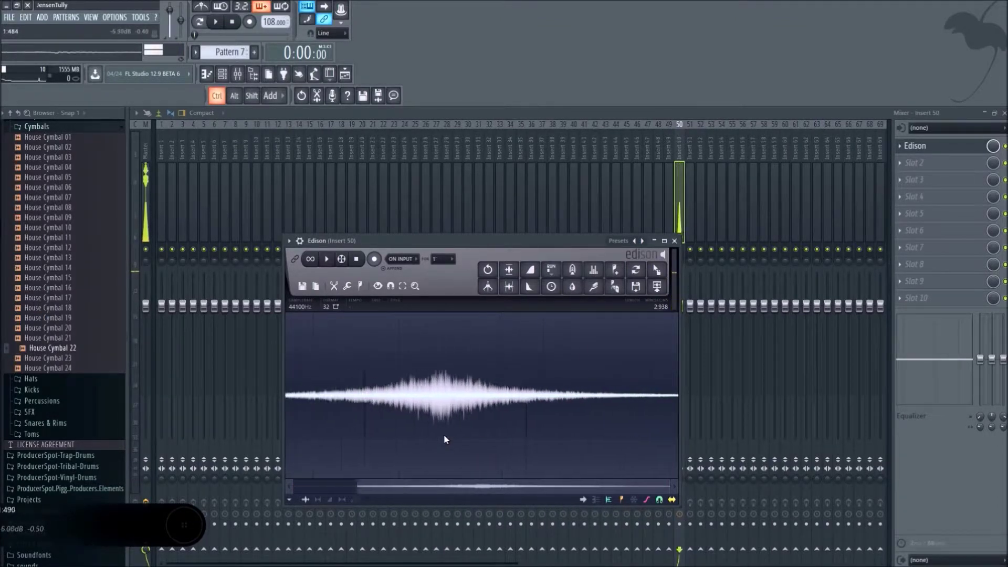
key(space)
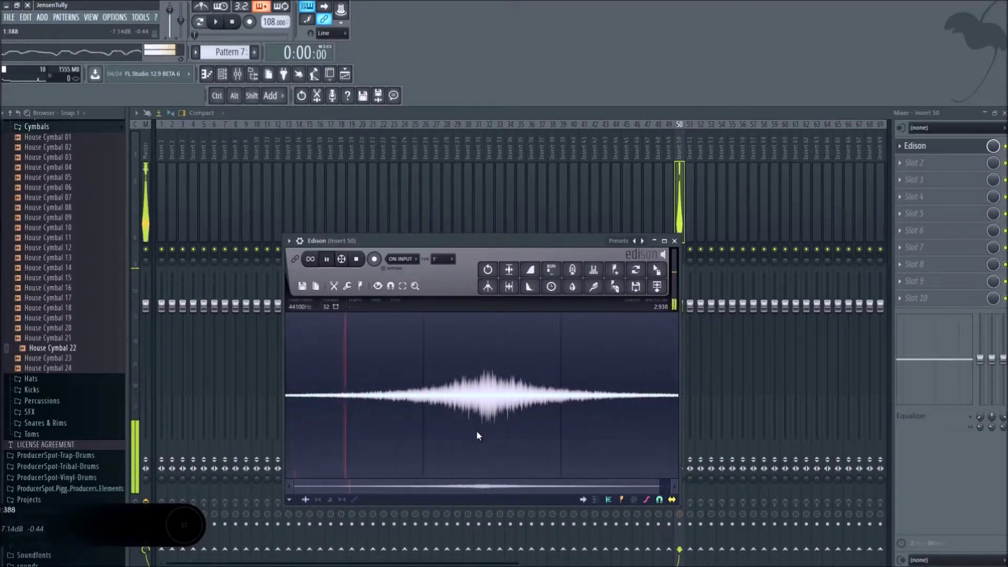
scroll(448, 423, up, 3)
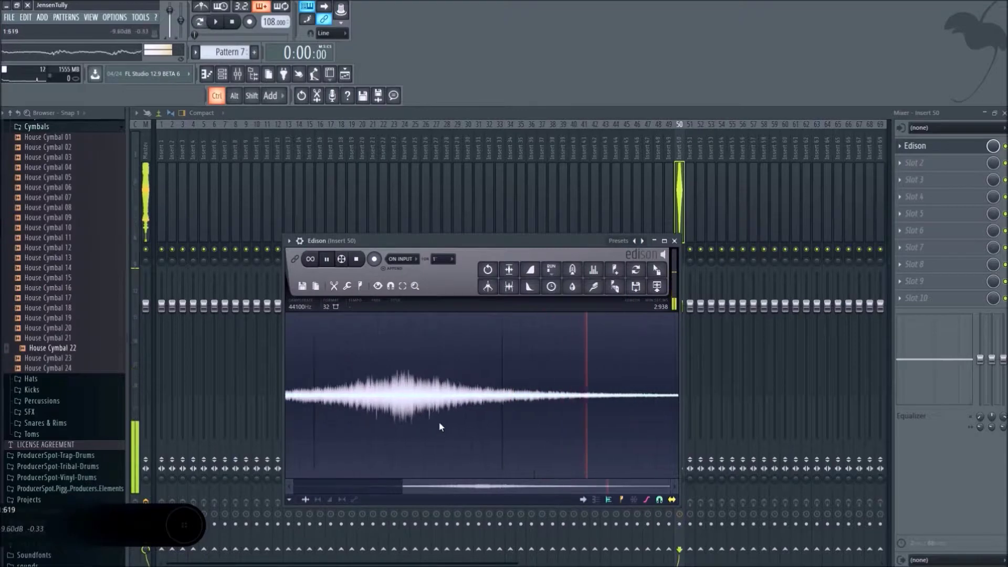
Select the loud peak in the middle of the swell, about 1:408 to 1:528, and delete it
drag(502, 486, 456, 453)
scroll(408, 420, up, 2)
scroll(410, 418, up, 1)
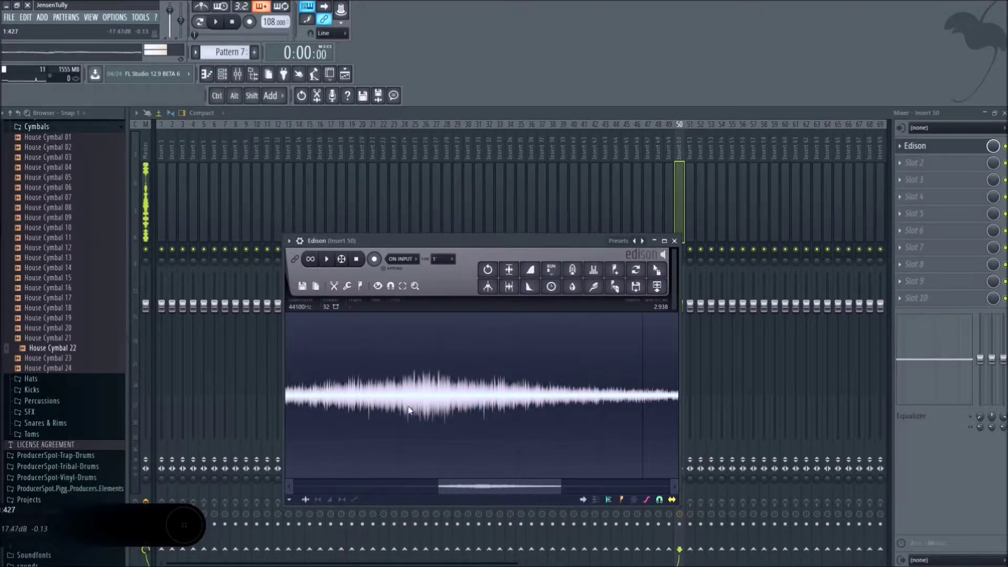
drag(402, 411, 449, 410)
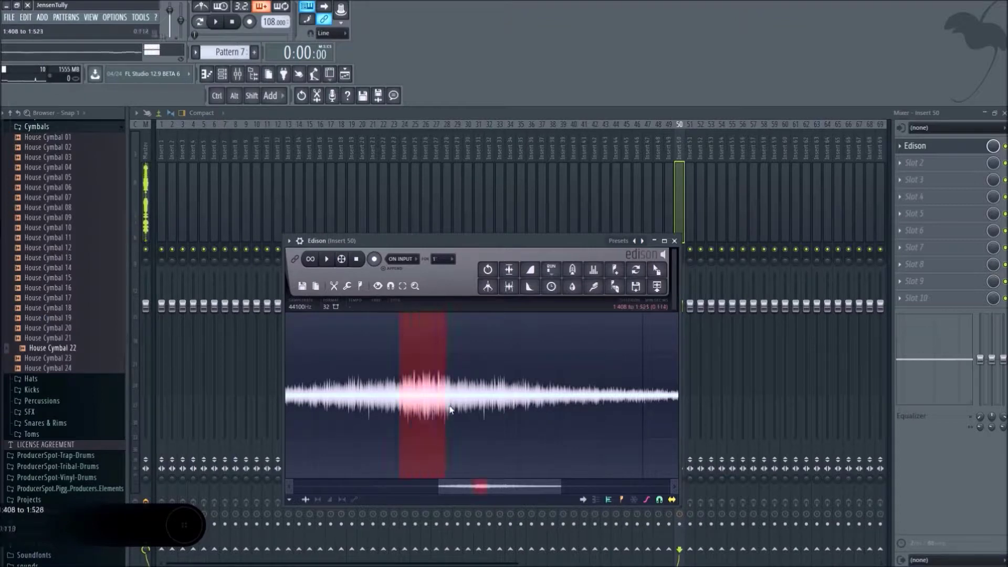
key(Delete)
Audition the smoothed cymbal swell in Edison across the new join and out to its tail
key(space)
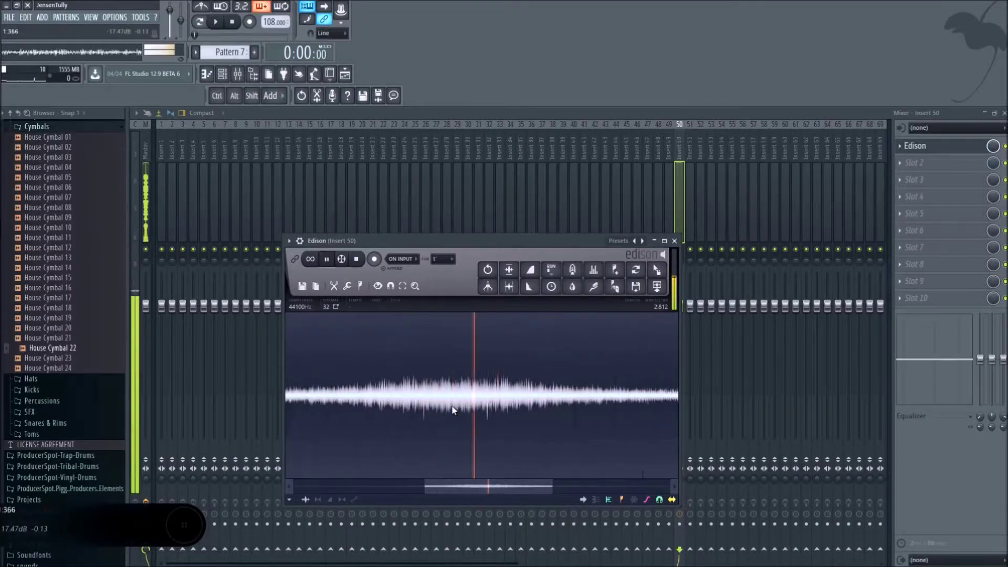
click(451, 405)
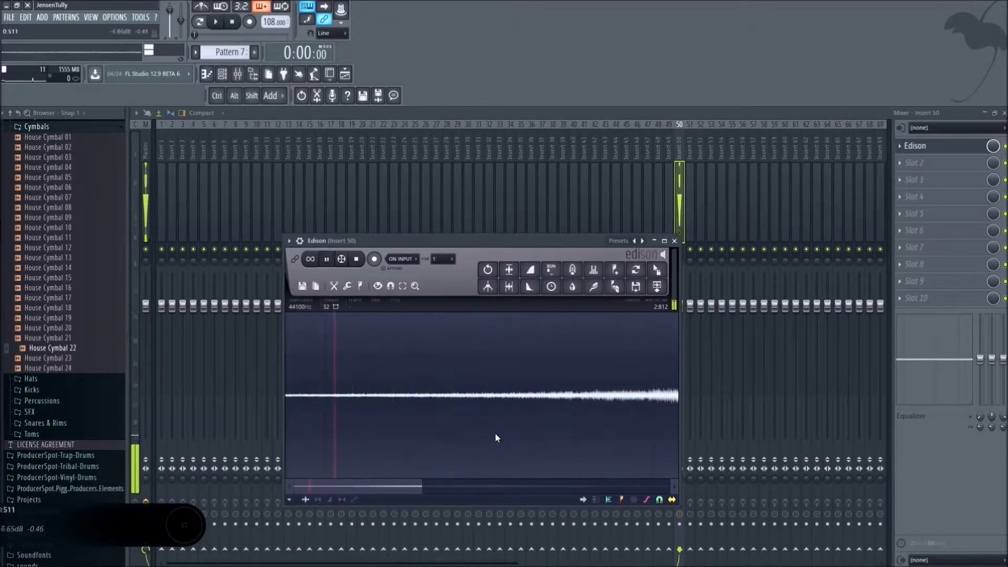
scroll(496, 432, down, 3)
scroll(495, 431, down, 3)
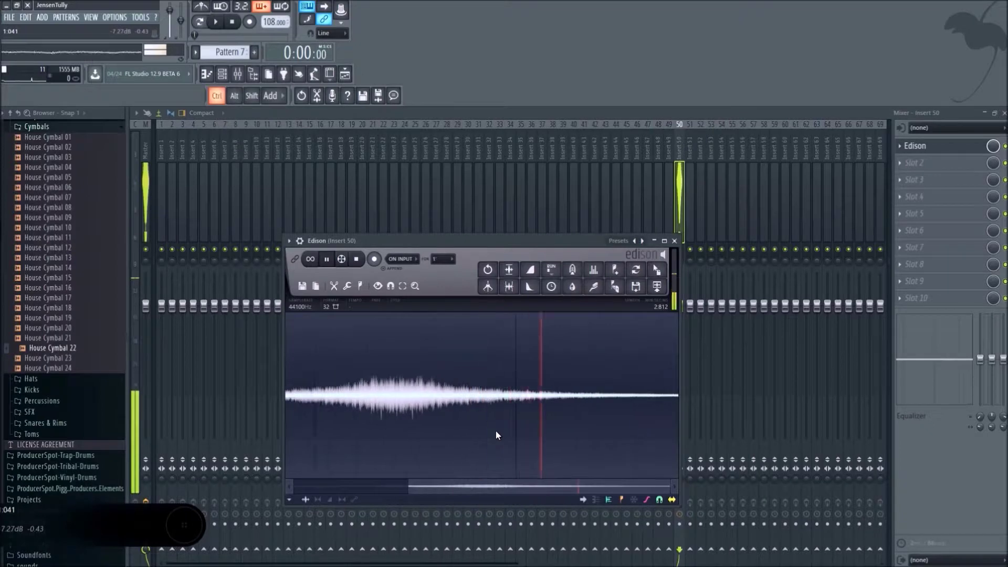
Send the finished cymbal swell from Edison to the playlist as an audio clip and show the playlist
click(674, 241)
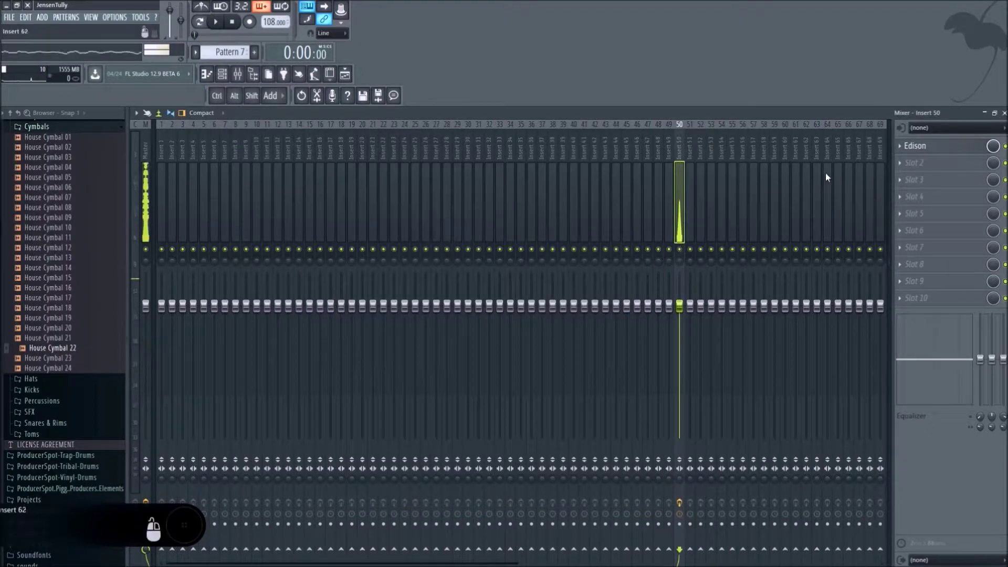
click(238, 74)
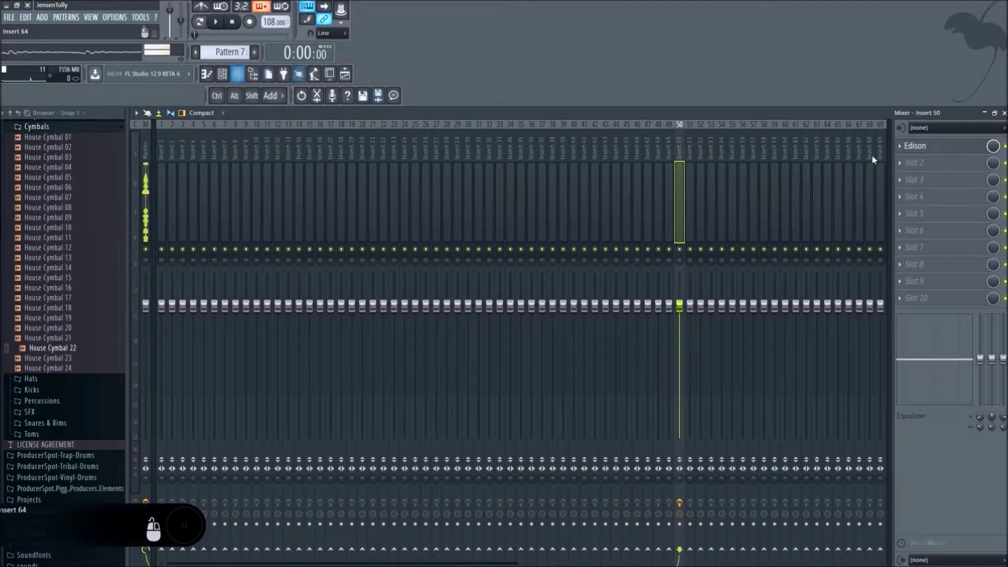
click(927, 148)
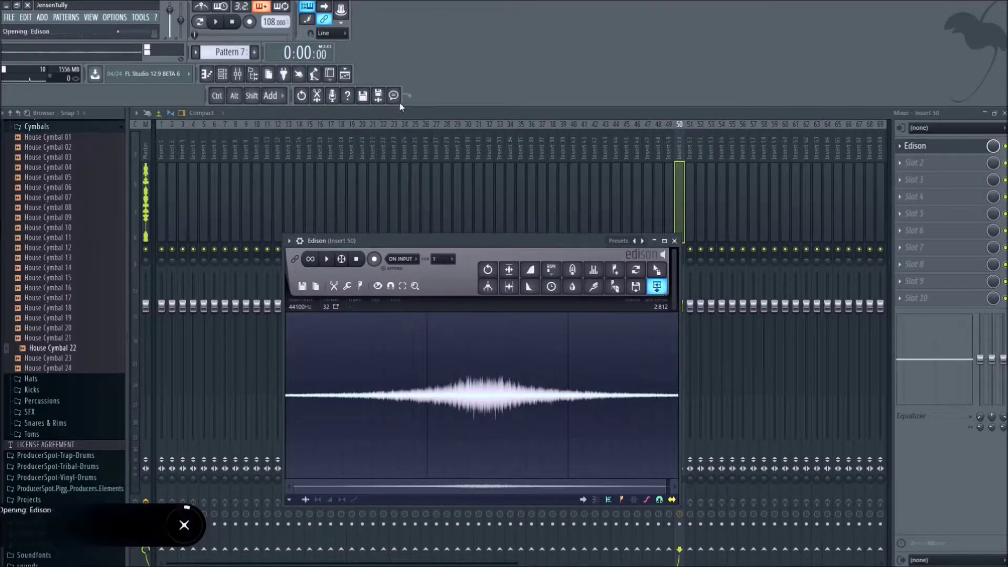
click(347, 76)
key(F5)
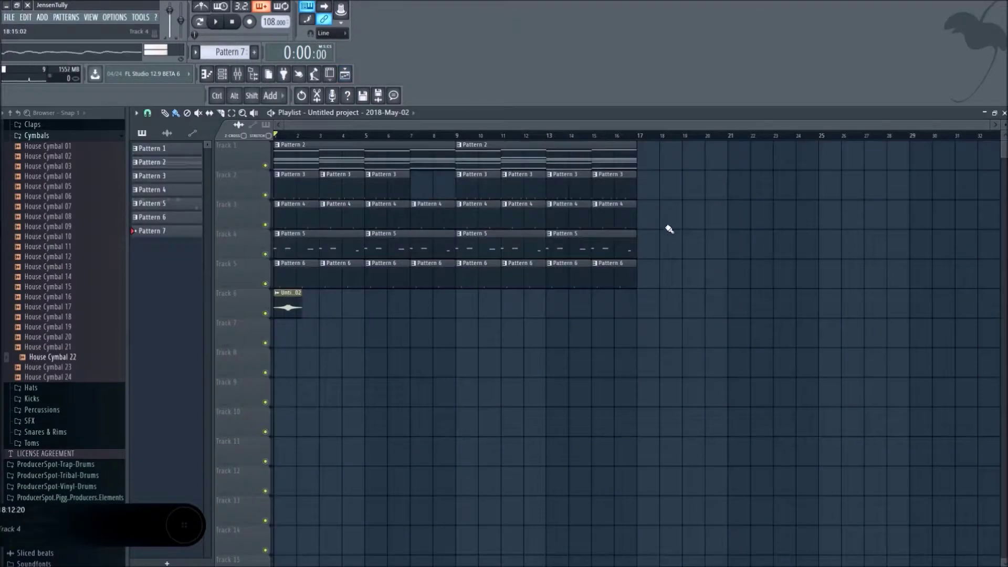
Move the cymbal swell clip on Track 6 to start at bar 5 and play the song from there
drag(294, 298, 340, 300)
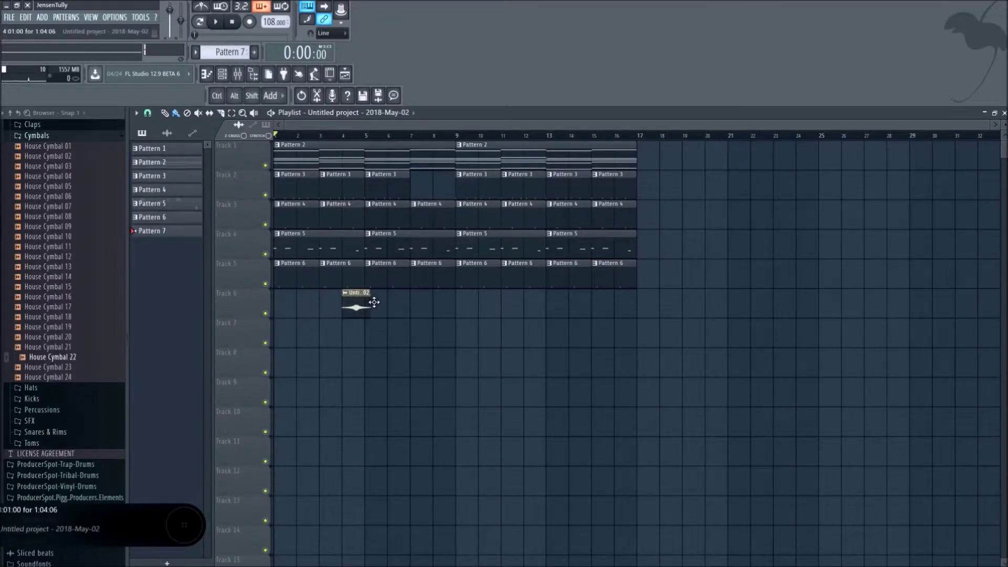
key(space)
click(374, 137)
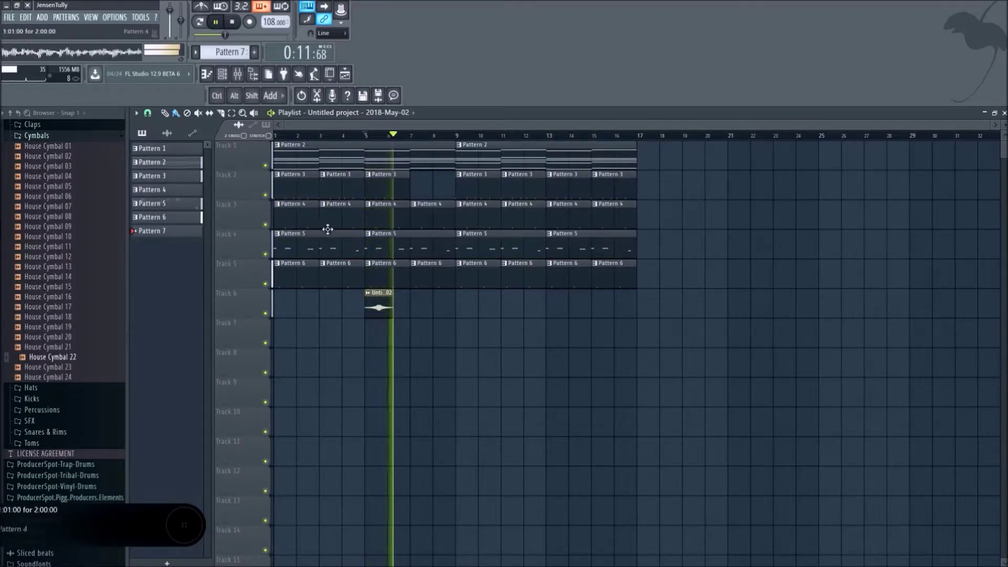
Stop playback and delete the House Cymbal 22 channel from the channel rack
click(222, 74)
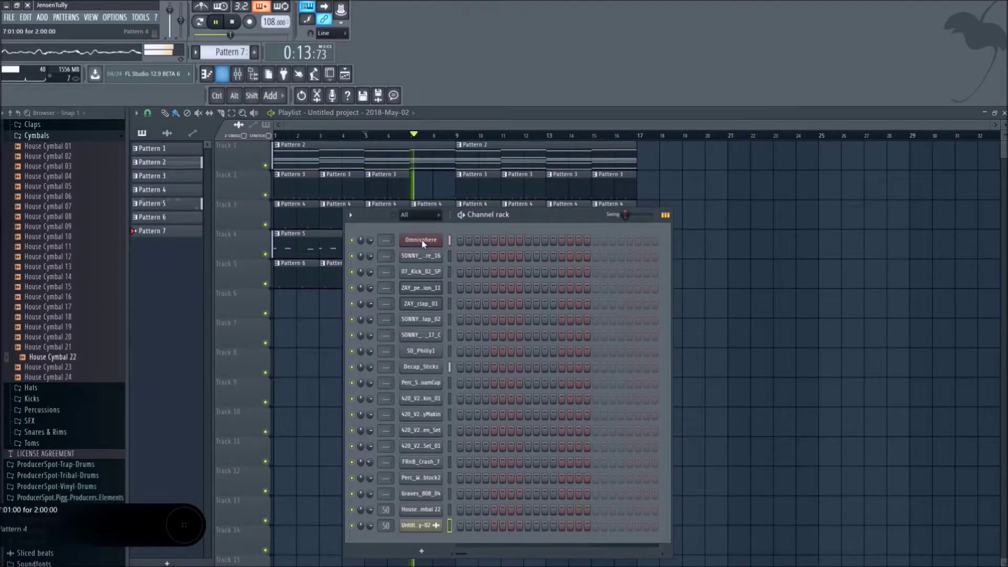
key(space)
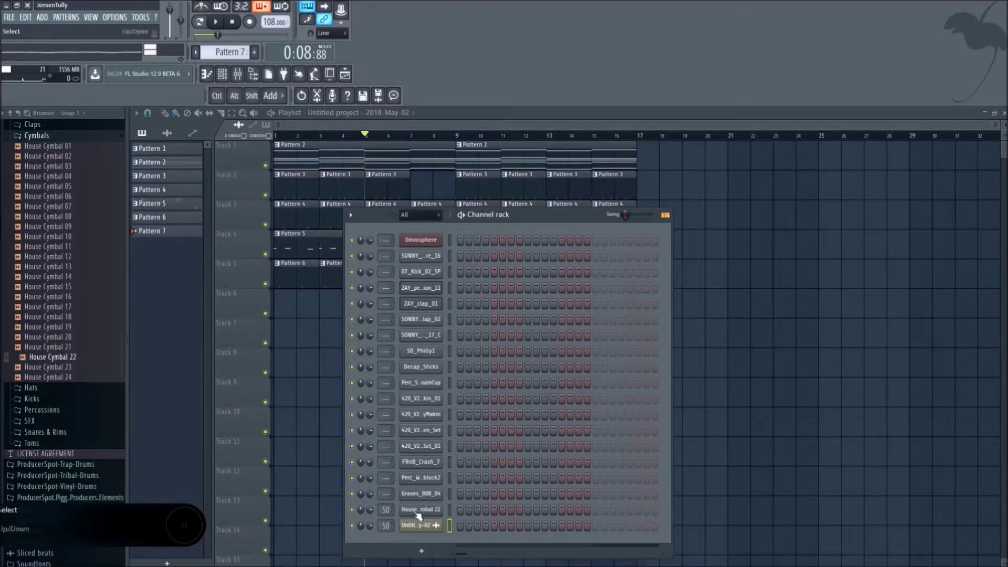
right_click(430, 524)
key(d)
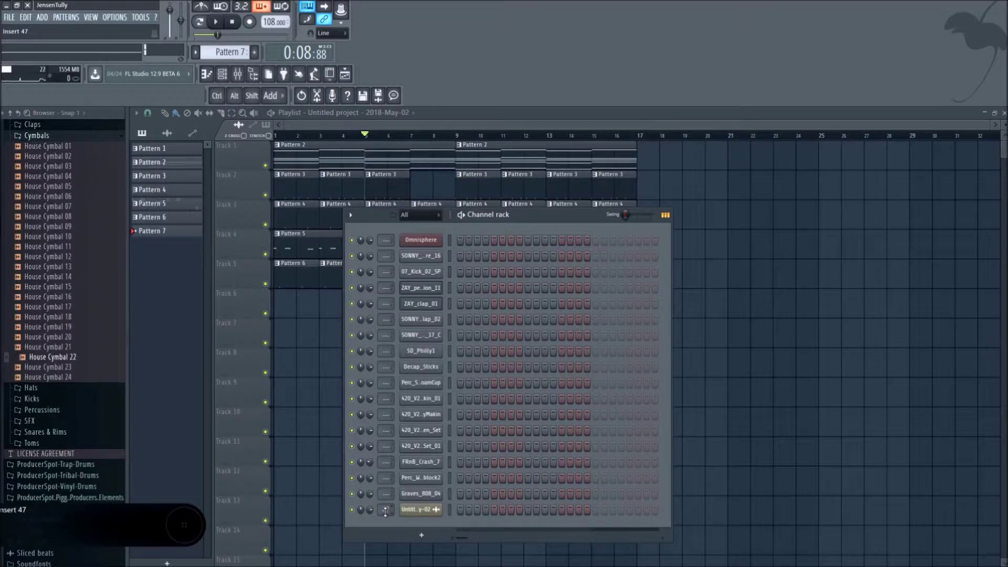
Select all channels and route them to consecutive mixer tracks starting from Insert 1
double_click(449, 240)
click(238, 74)
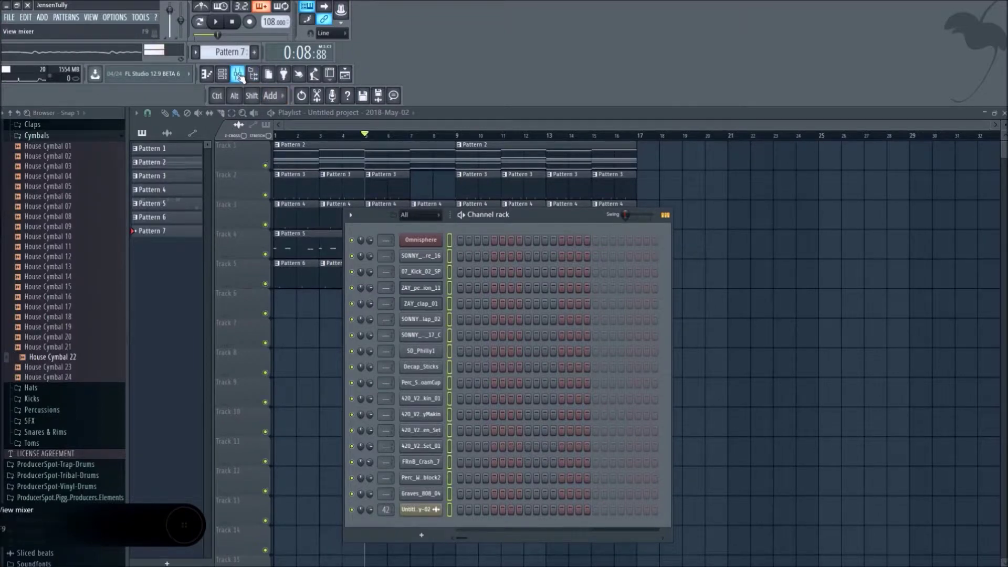
click(238, 75)
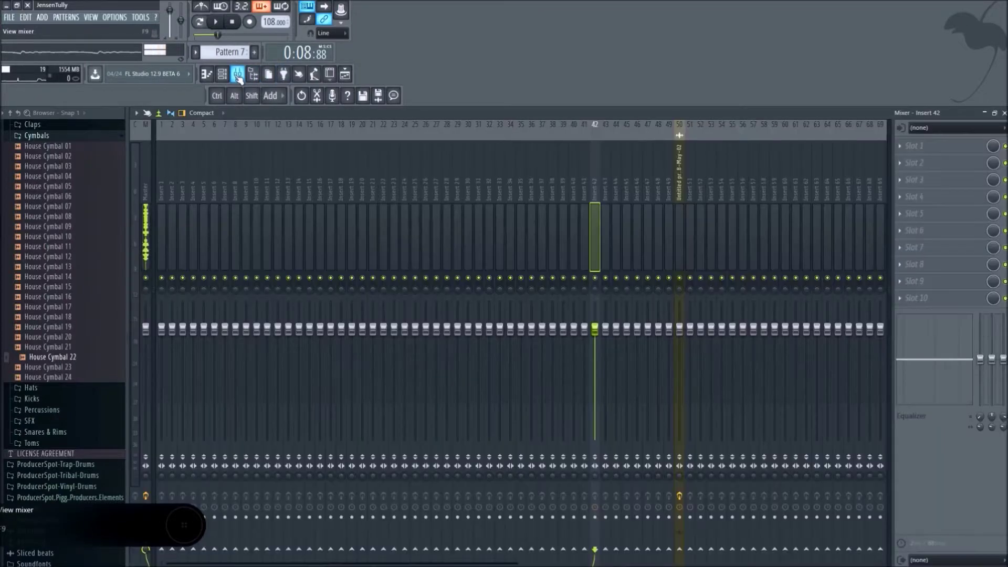
right_click(162, 176)
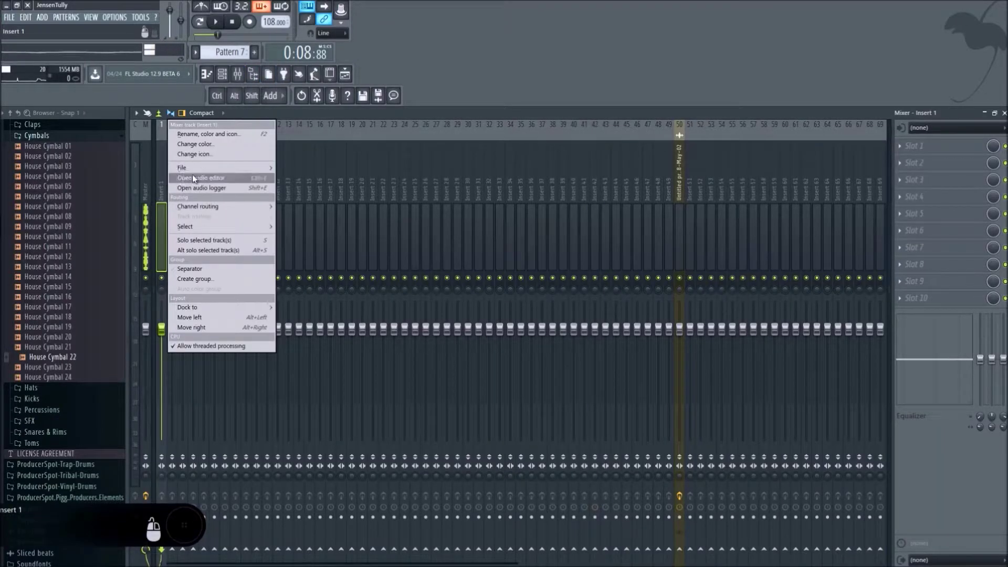
mouse_move(246, 210)
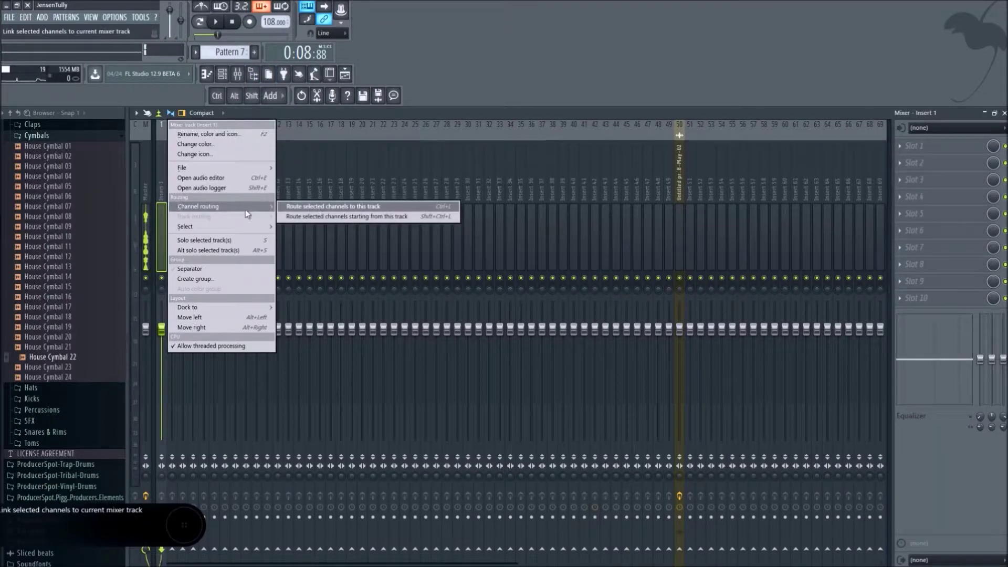
click(315, 217)
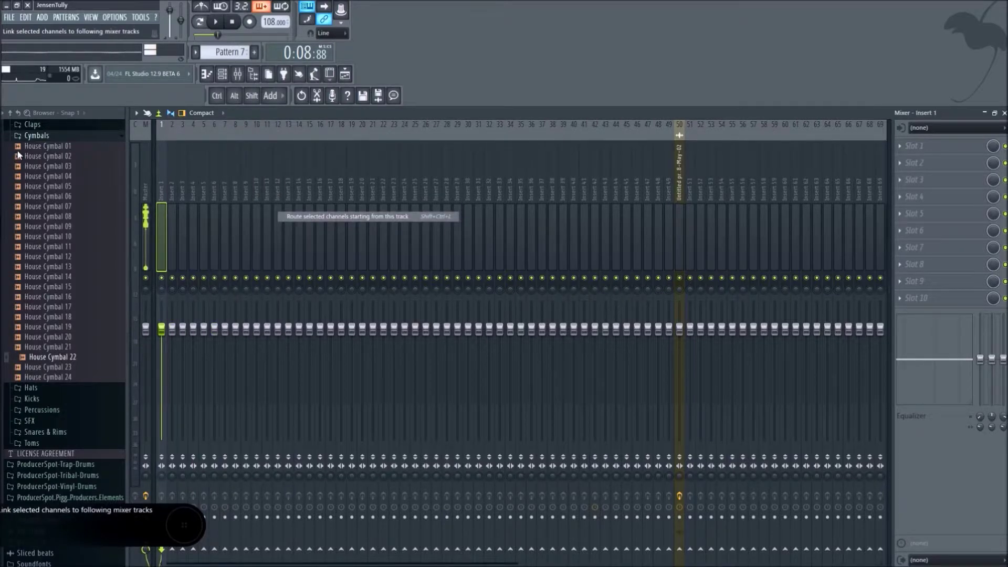
Lower the cymbal swell's mixer fader and add Fruity Parametric EQ 2 with band 7 cut to -18 dB around 6868 Hz
key(space)
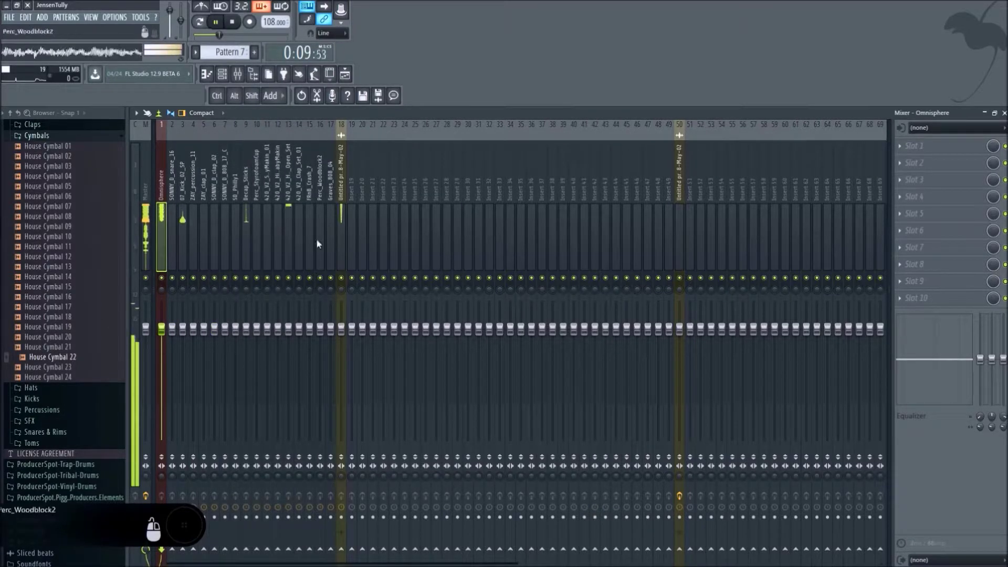
drag(342, 328, 342, 368)
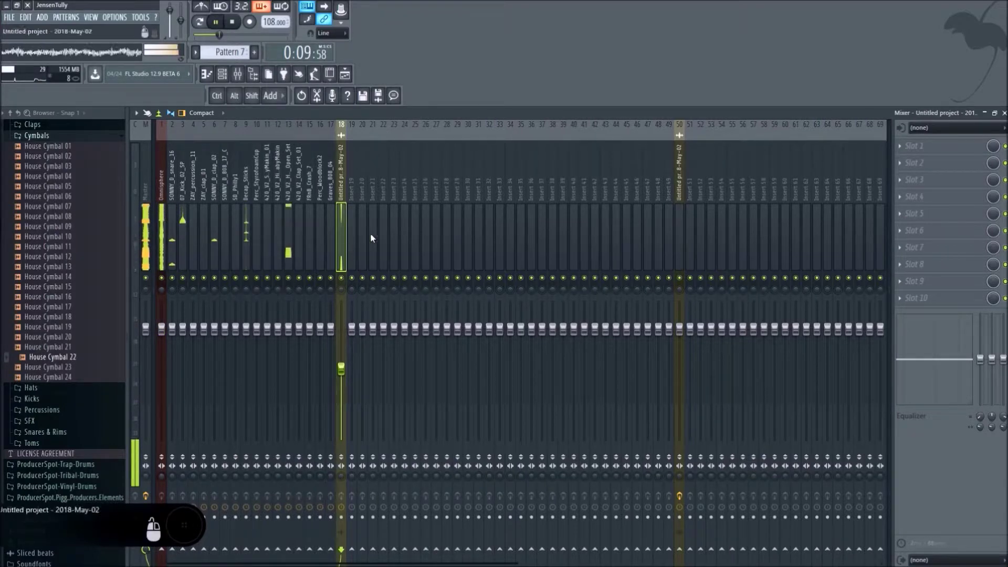
click(914, 145)
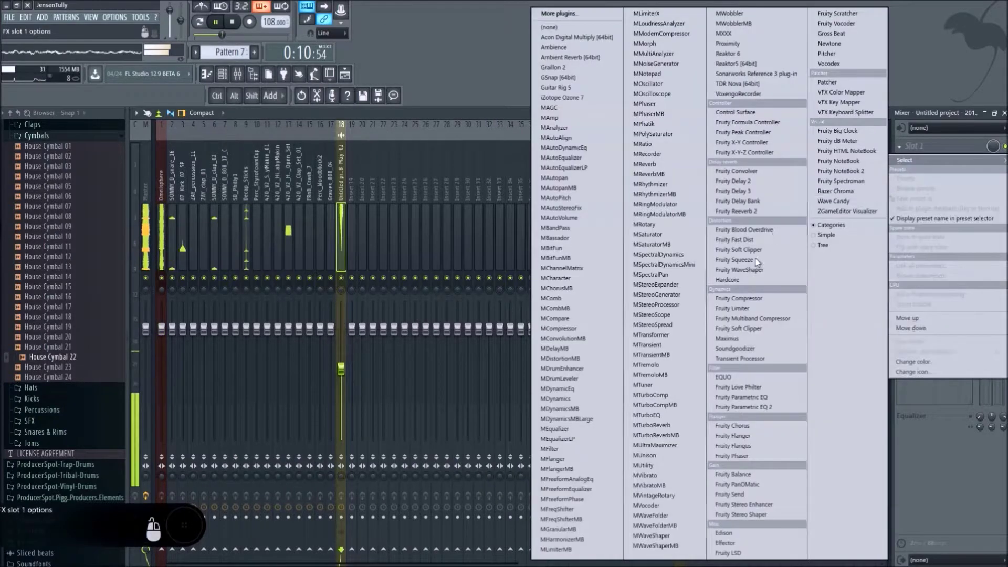
click(750, 408)
drag(408, 329, 409, 374)
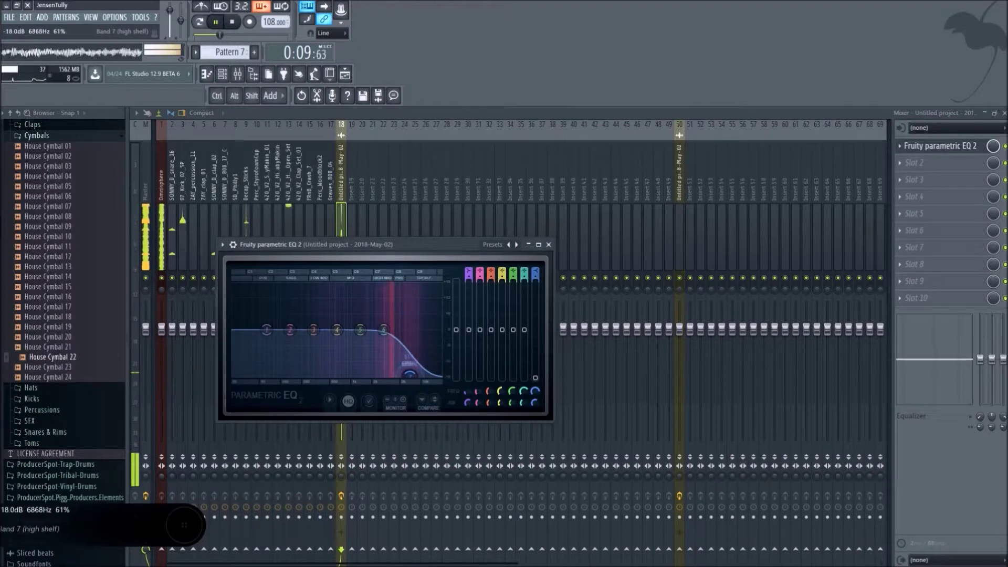
click(548, 245)
Add Fruity Convolver in the cymbal track's second slot, load the Evnt - Chamber (Large-Fluttering) preset and turn its wet level far down
click(961, 165)
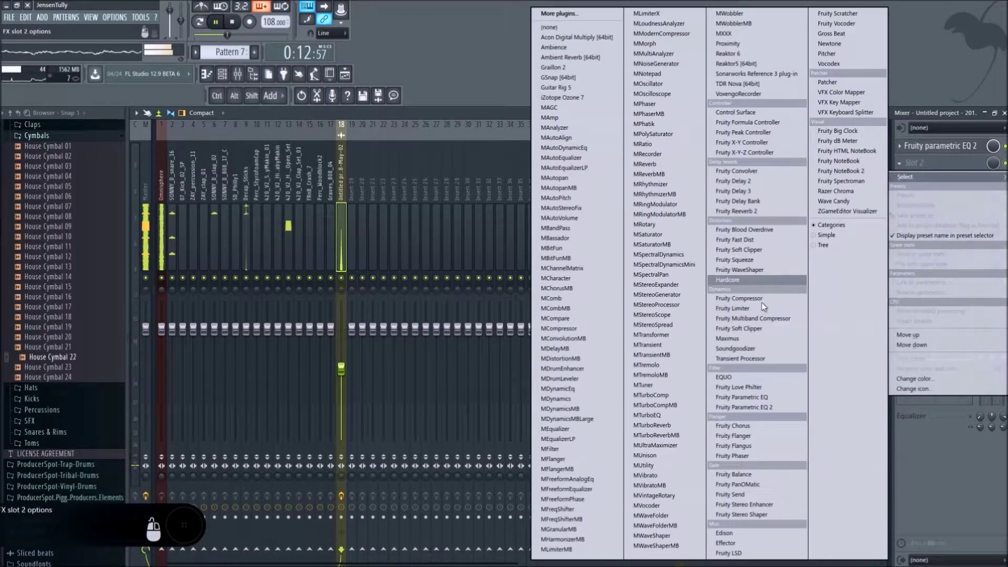
click(756, 173)
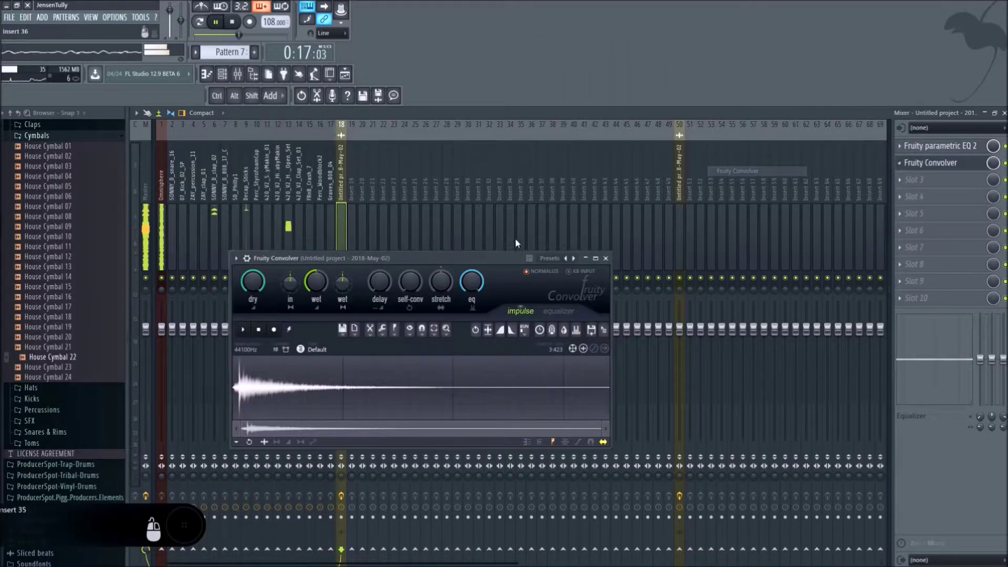
drag(477, 251, 533, 210)
click(638, 216)
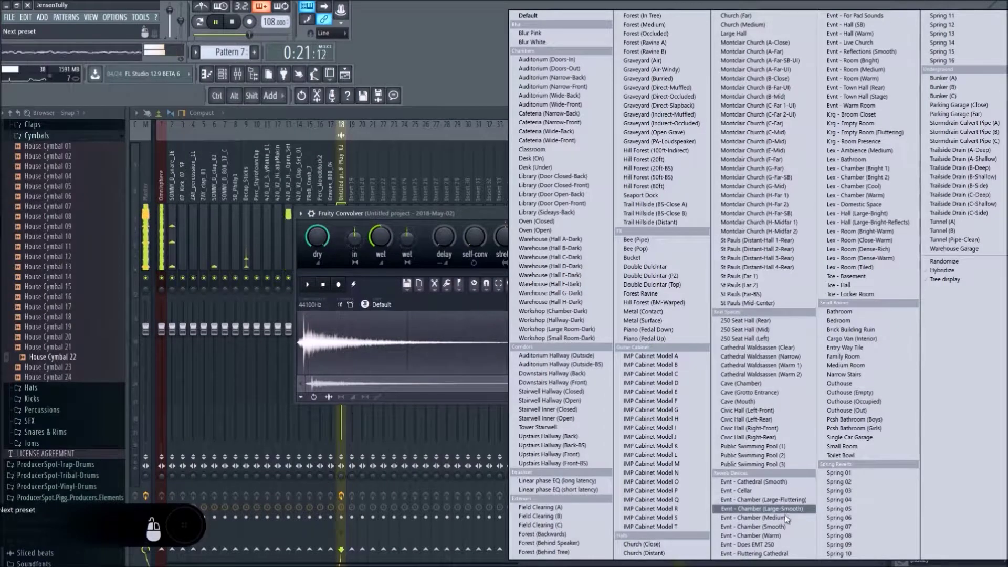
click(752, 499)
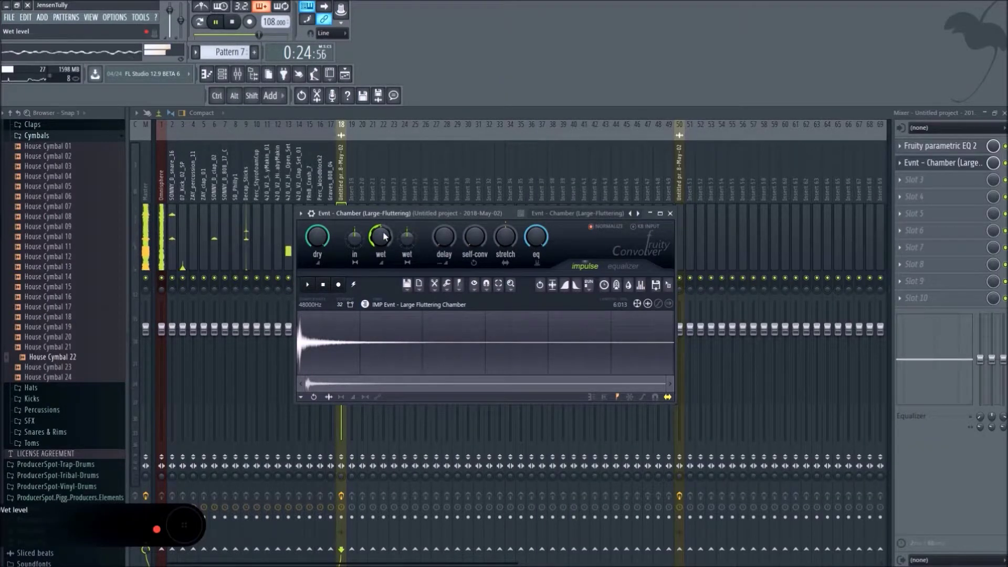
key(space)
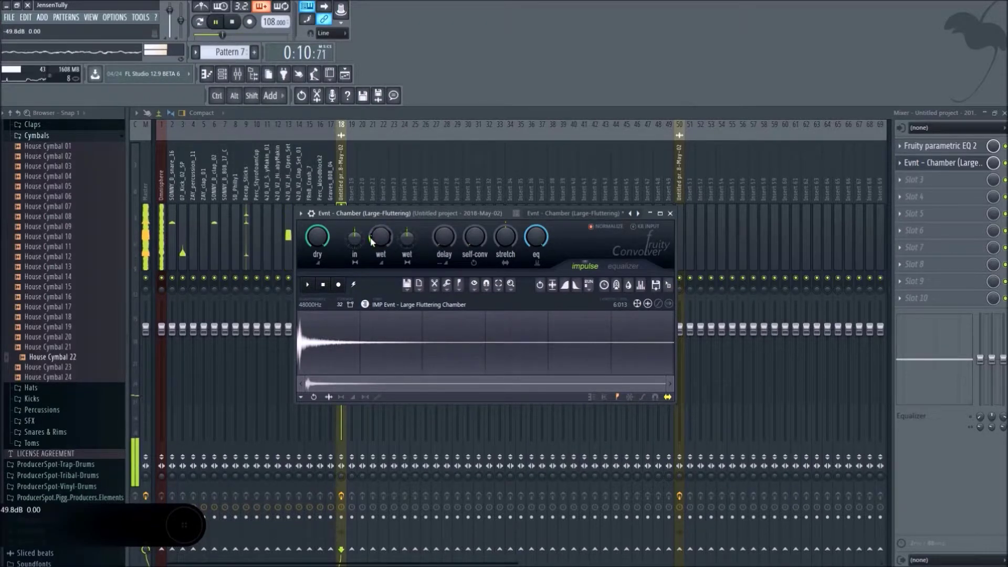
click(670, 214)
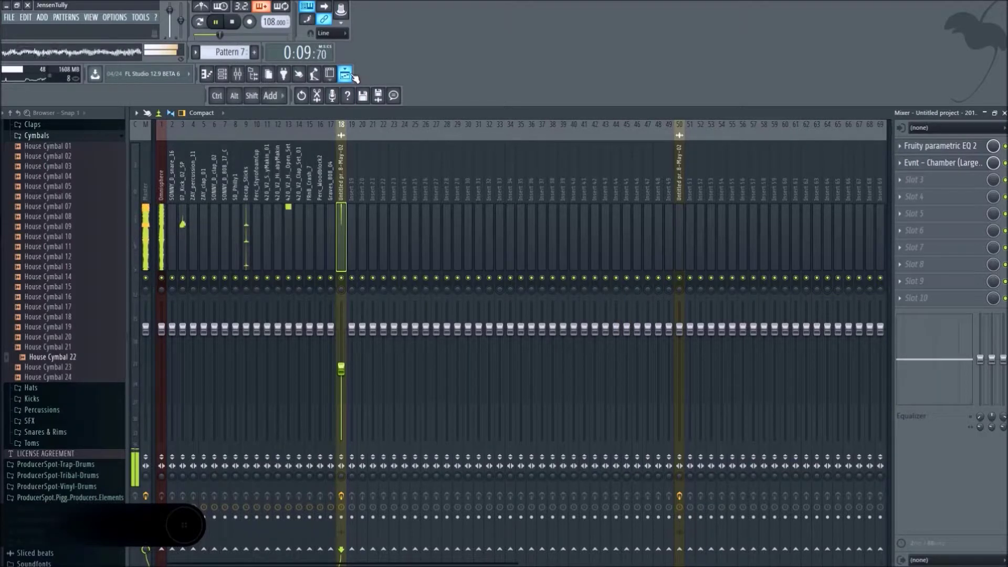
Lower the mixer levels of the kick slightly, the open hi-hat to about -14.8 dB and Decap_Sticks to about -8.1 dB
click(182, 329)
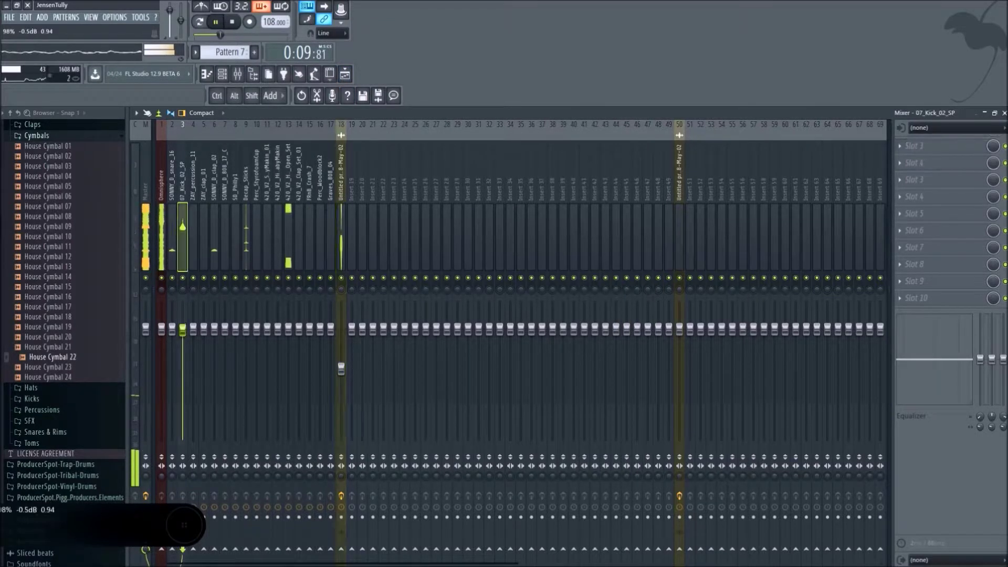
drag(288, 331, 290, 382)
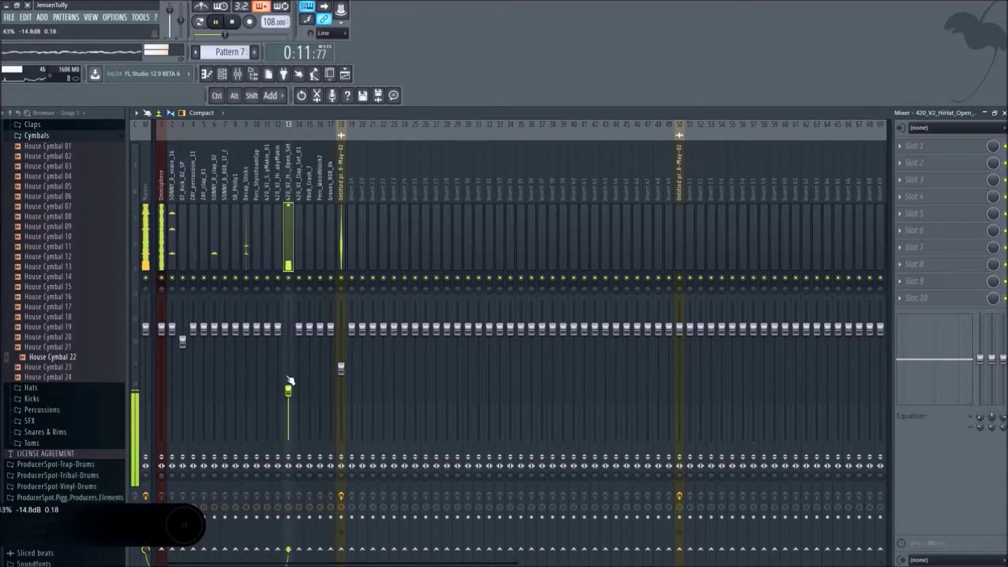
drag(246, 330, 245, 376)
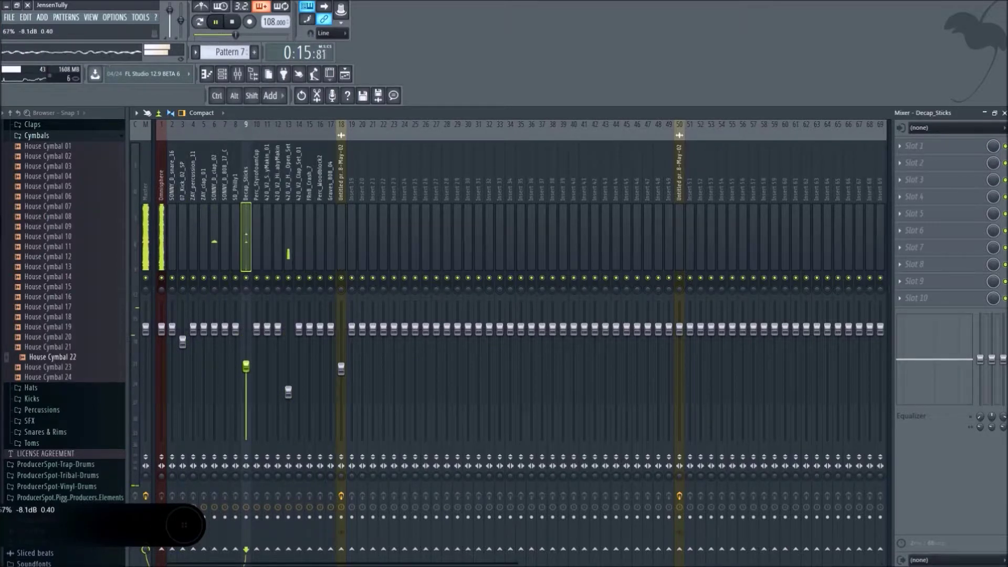
Stop playback, open Pattern 5's Decap_Sticks notes from the playlist and show note panning in the piano roll's control lane
click(344, 74)
key(space)
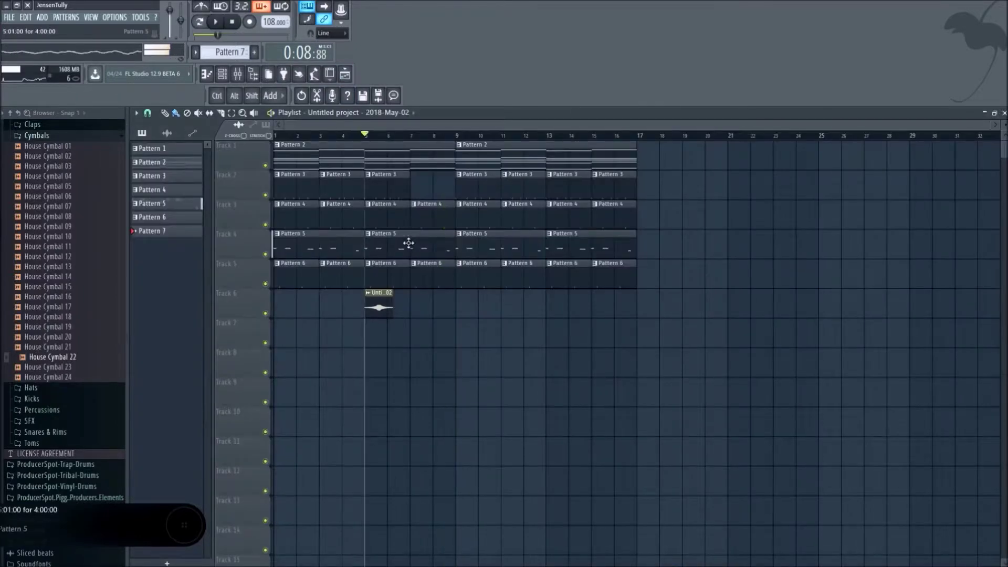
double_click(325, 246)
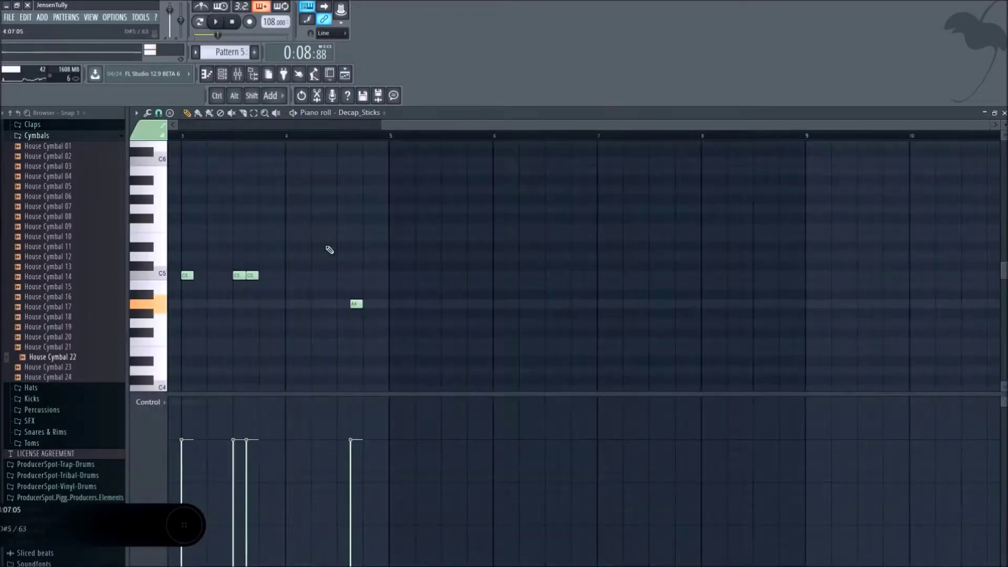
click(166, 403)
click(159, 423)
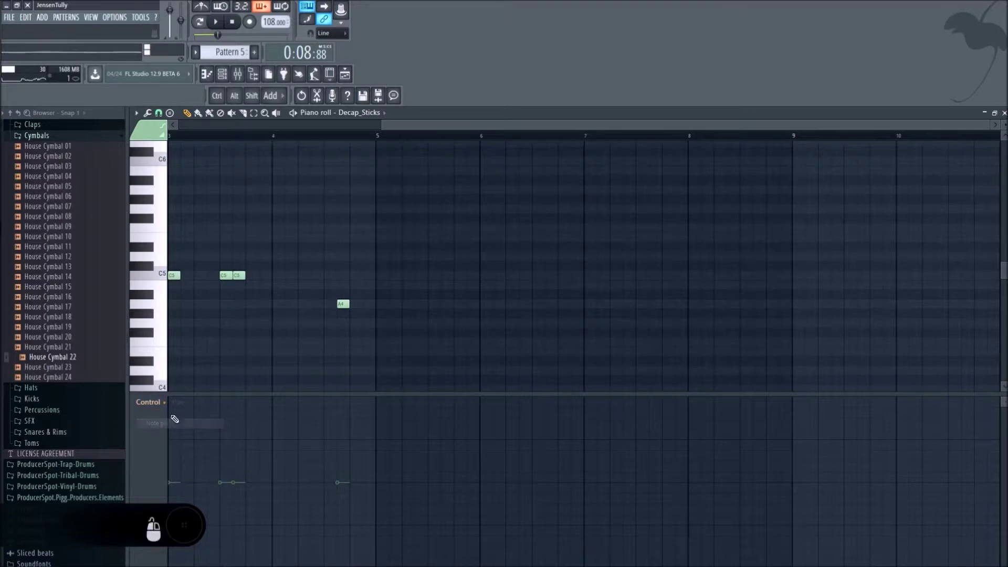
drag(414, 131, 147, 203)
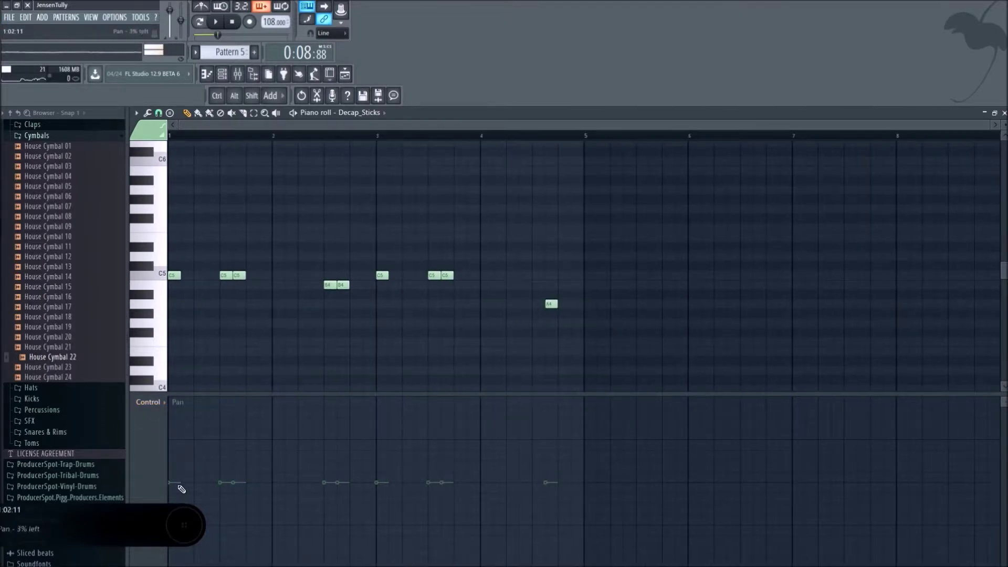
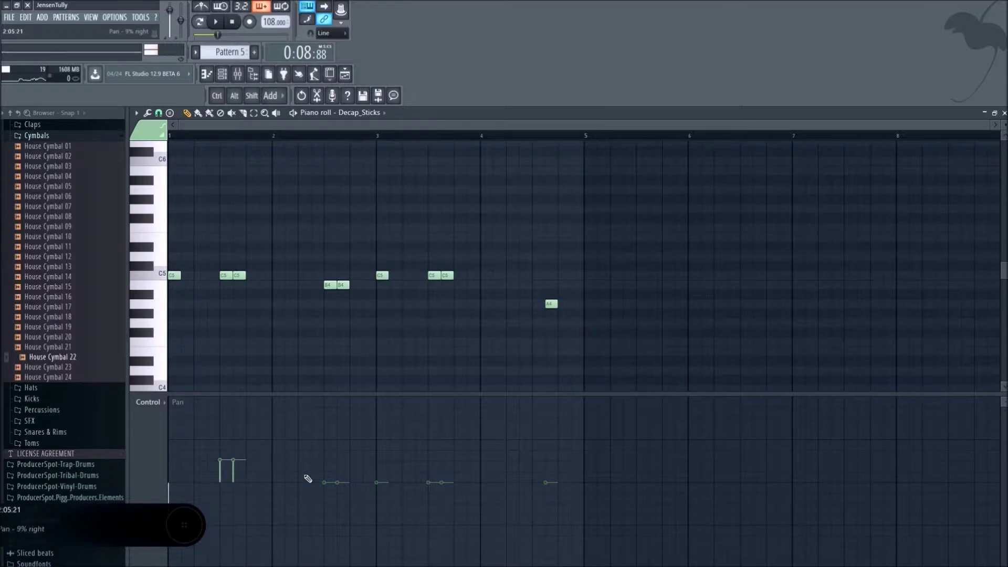
Pan the paired C5 notes in bar 1 to the right and the two B4 notes in bar 2 about 75% left
key(space)
drag(337, 485, 337, 499)
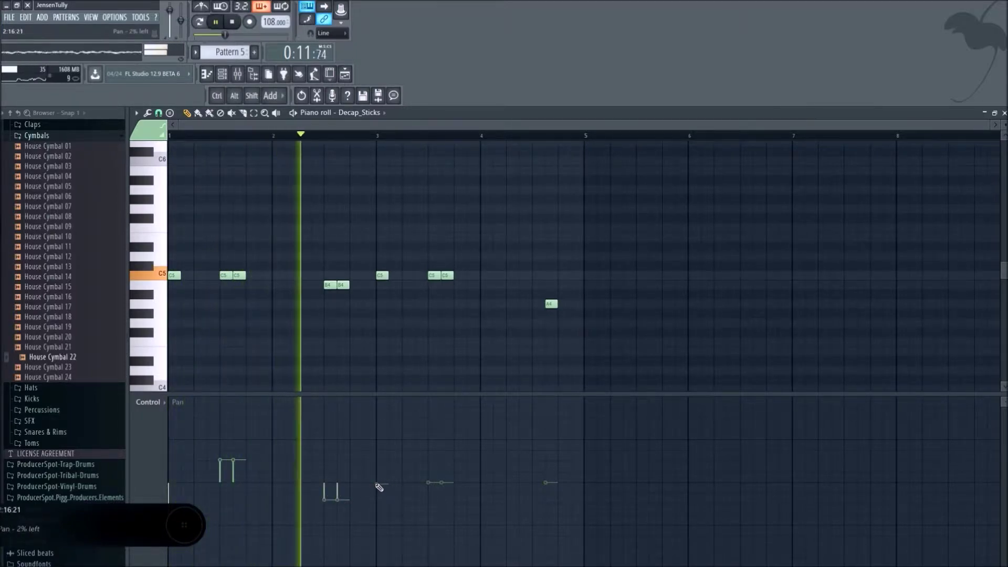
key(space)
key(space)
mouse_move(234, 461)
mouse_down()
mouse_move(235, 442)
mouse_move(223, 442)
mouse_up()
key(space)
key(space)
mouse_move(324, 502)
mouse_down()
mouse_move(323, 524)
mouse_move(338, 503)
mouse_move(339, 526)
mouse_move(371, 518)
mouse_move(333, 521)
mouse_move(337, 539)
mouse_move(323, 528)
mouse_move(321, 544)
mouse_move(342, 549)
mouse_up()
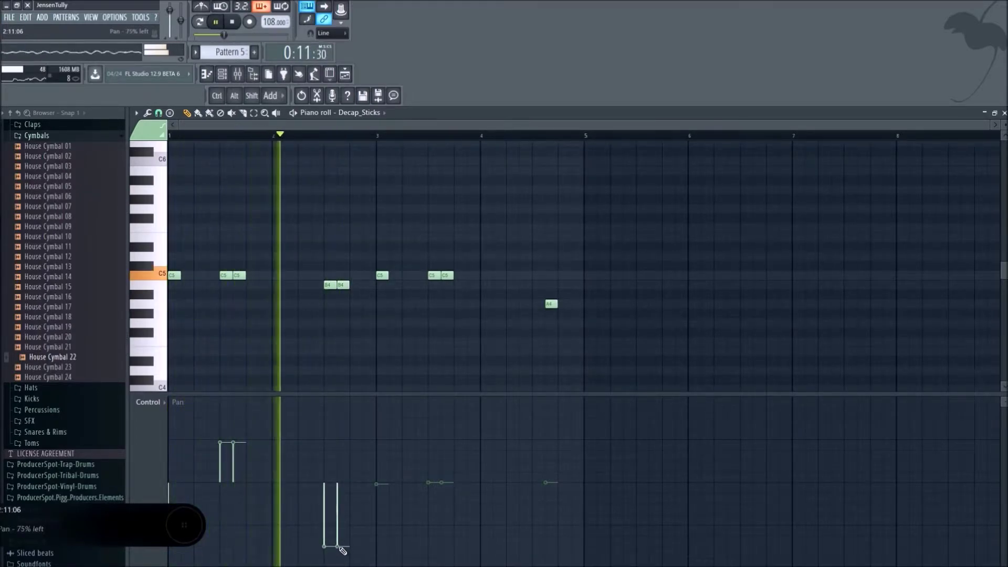
Pan the bar 3 opening note about 80% right, the following C5 pair left, and the last note about 33% right
drag(378, 475, 384, 416)
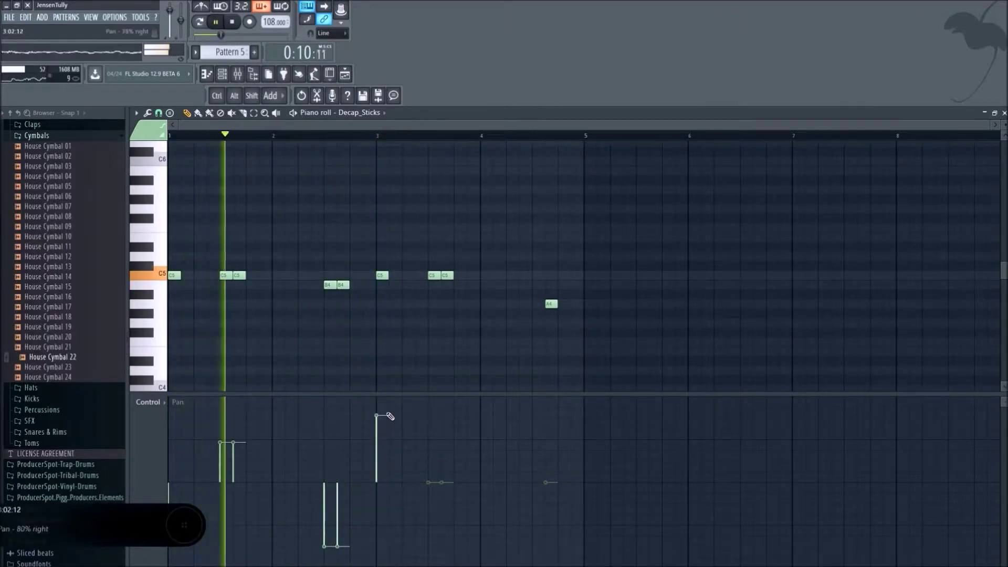
mouse_move(426, 493)
mouse_down()
mouse_move(432, 513)
mouse_move(445, 503)
mouse_move(446, 518)
mouse_up()
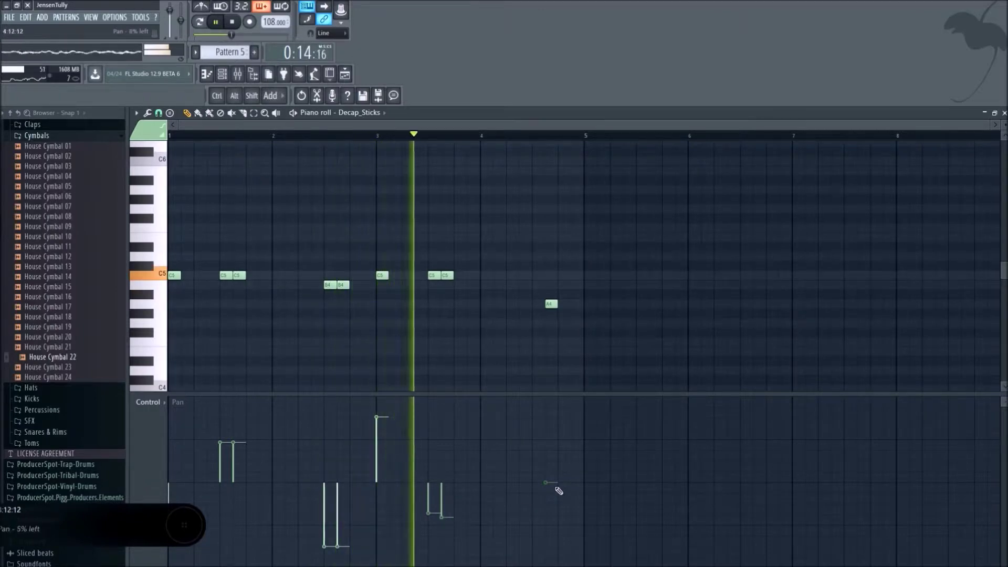
click(546, 457)
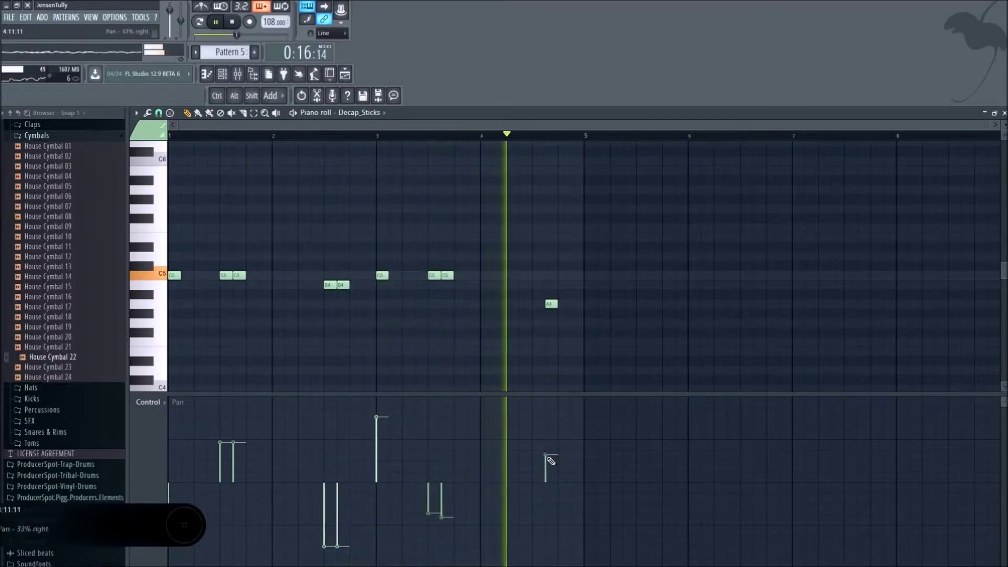
Copy the audio clip on Track 6 to bar 8 in the playlist and play from there
click(345, 74)
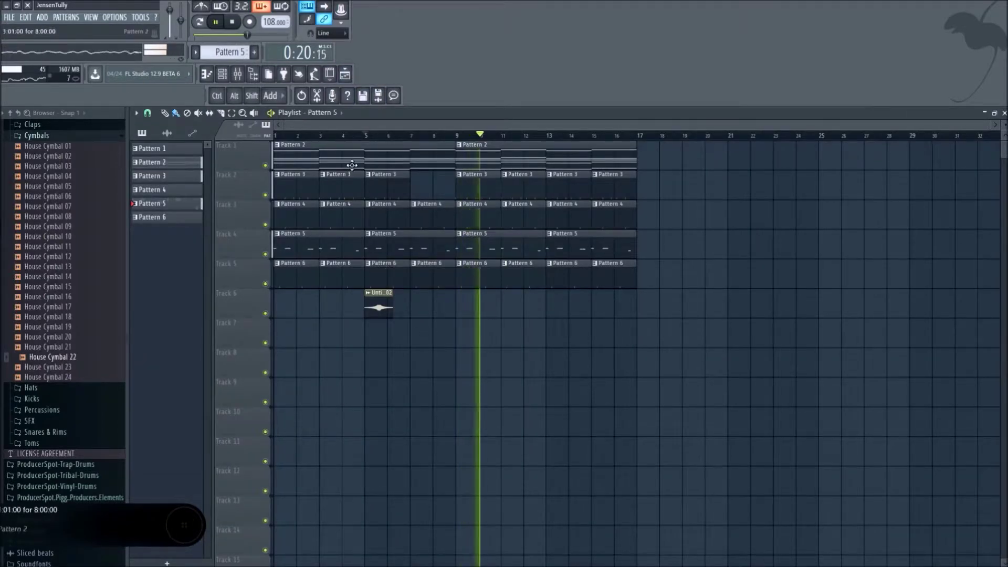
drag(376, 308, 444, 308)
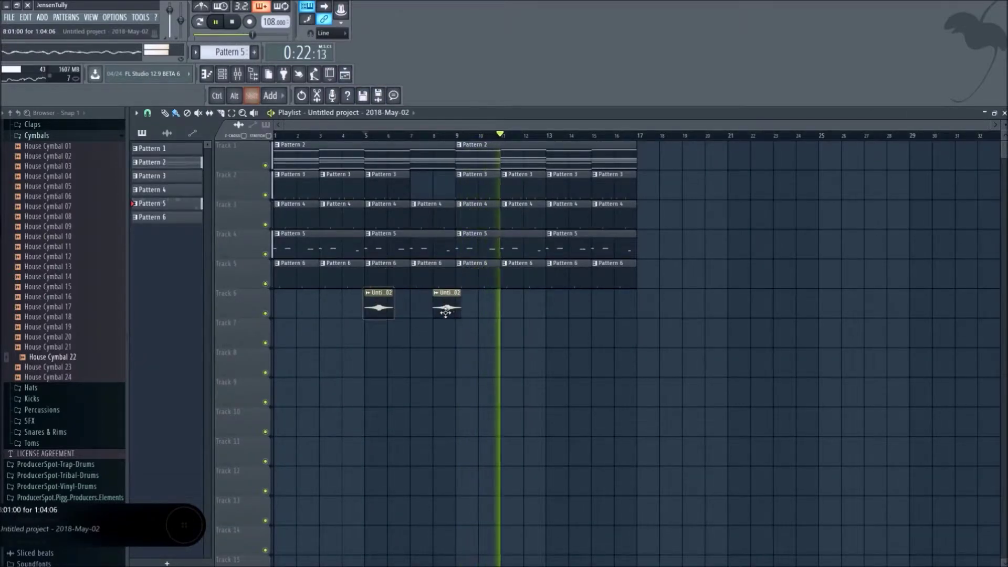
click(429, 138)
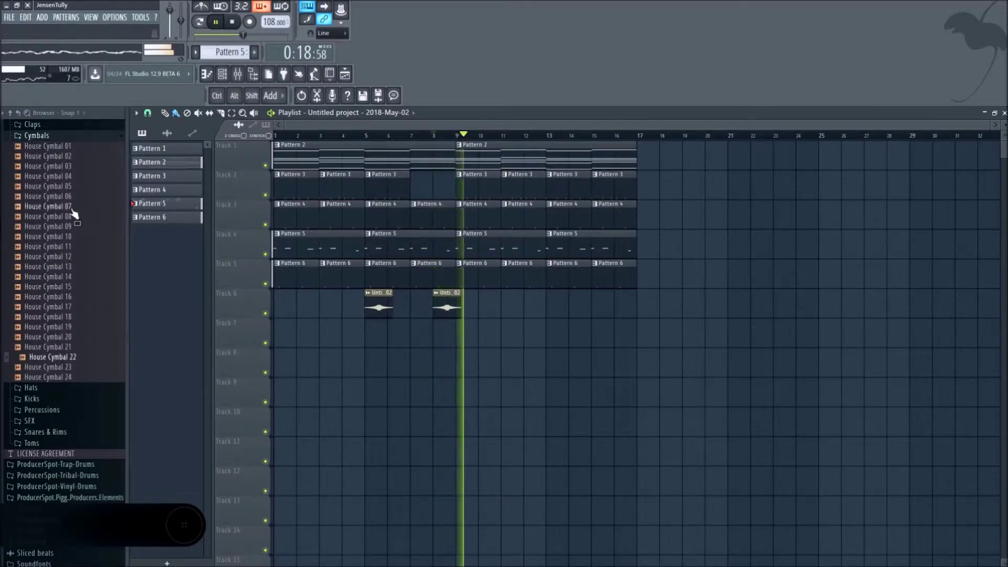
Select the whole 16-bar arrangement and duplicate it to start at bar 17, then deselect the clips
click(79, 135)
click(222, 74)
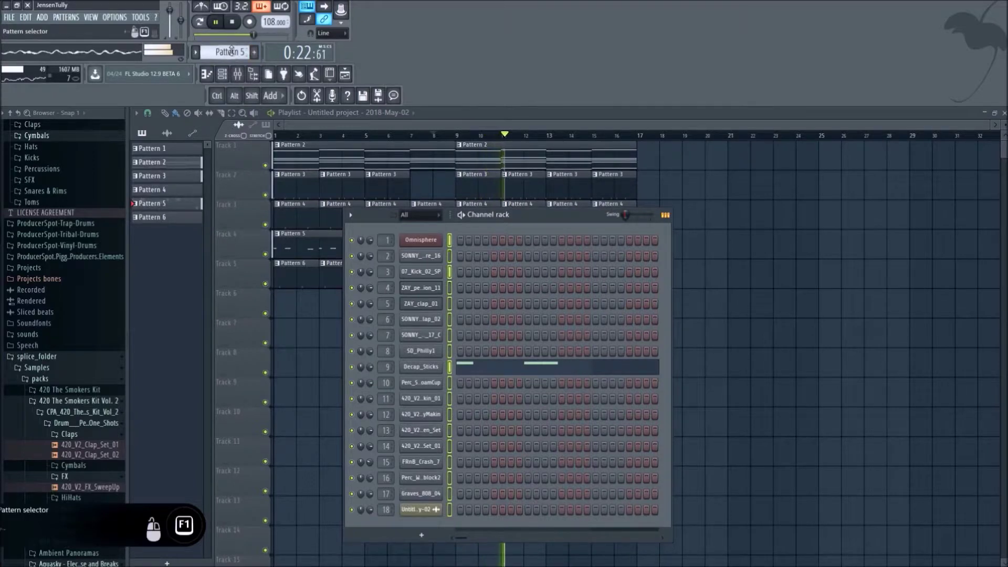
scroll(229, 51, down, 1)
key(F6)
drag(827, 464, 289, 154)
key(ctrl+b)
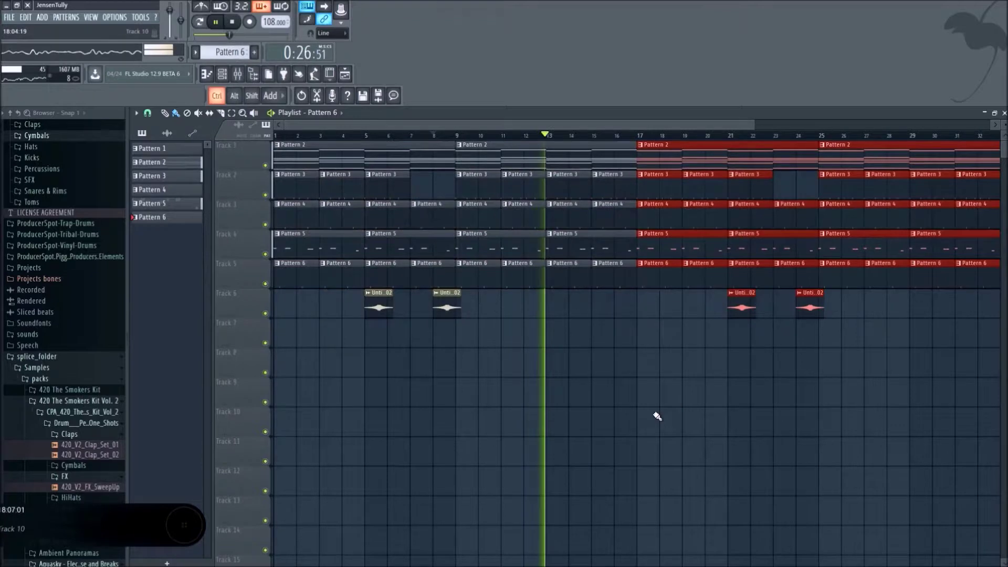
scroll(657, 416, down, 2)
ctrl+click(657, 416)
right_click(529, 157)
right_click(531, 181)
right_click(531, 212)
right_click(529, 242)
right_click(528, 269)
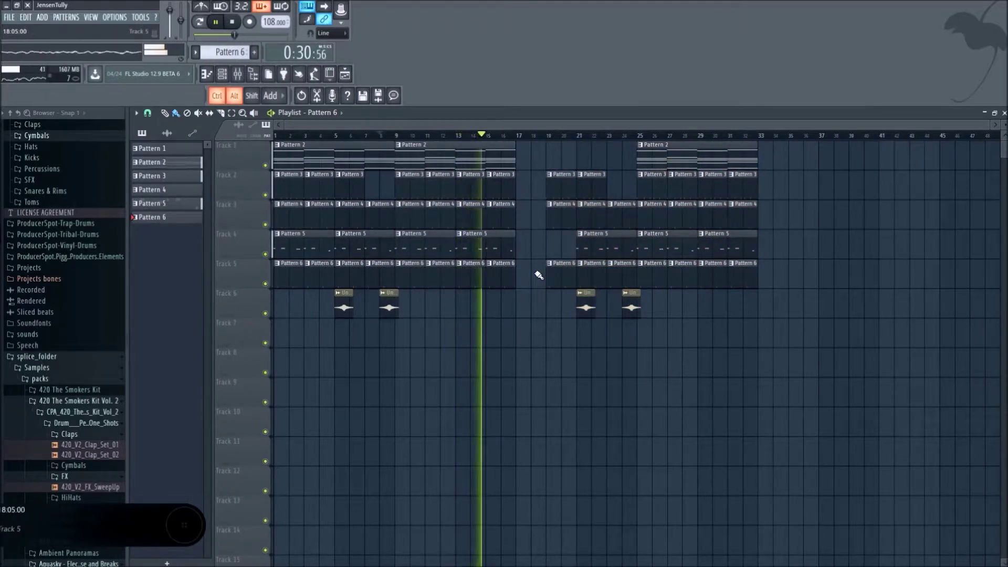
key(ctrl+alt+z)
Slice the clips on Tracks 1 to 5 at bar 19, delete the pieces in bars 17 and 18, and play the transition
click(221, 114)
drag(547, 142, 529, 271)
key(Delete)
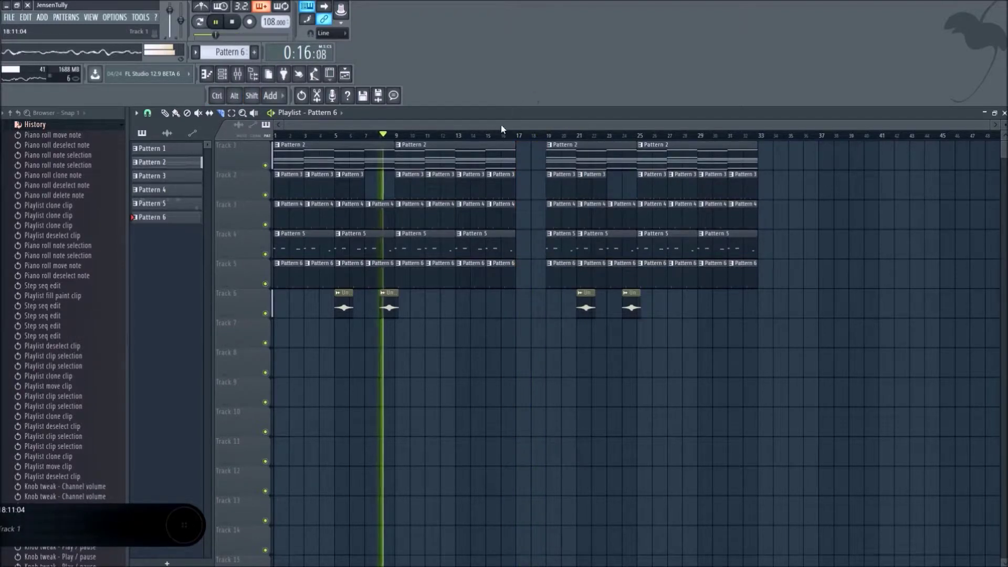
click(499, 136)
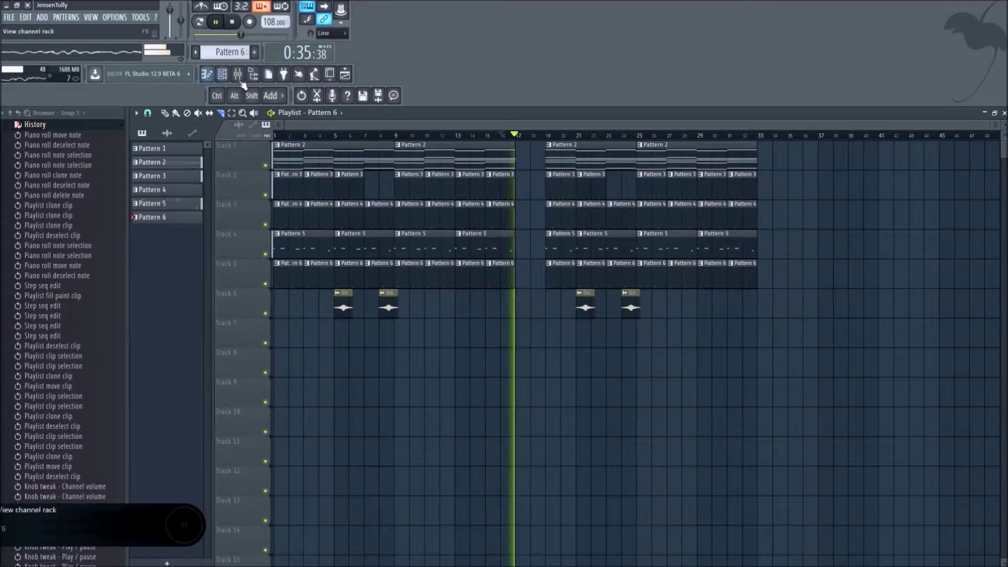
Open the SONNY_D_808_17_C piano roll in the empty Pattern 7 and place a C5 note at the start of bar 1
click(223, 75)
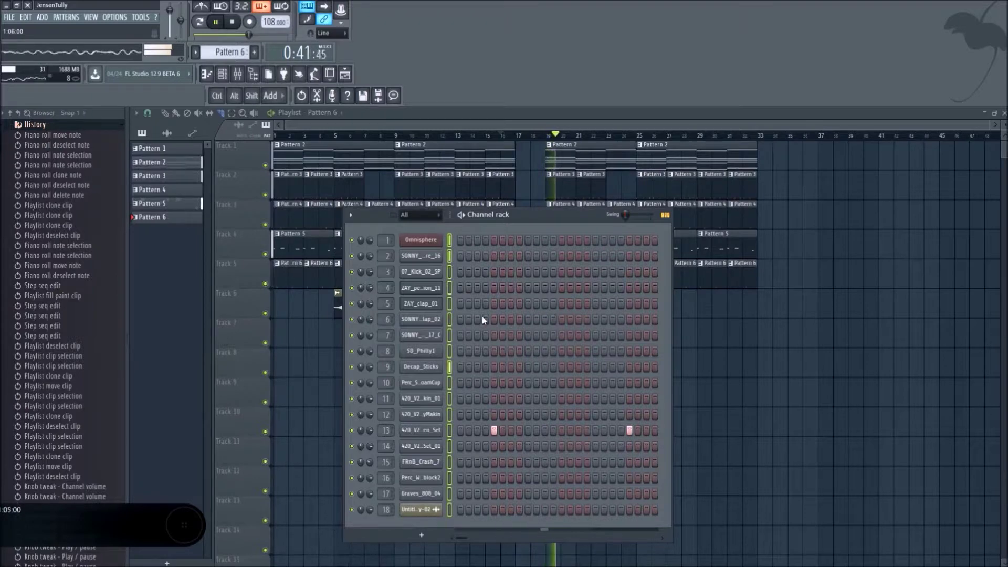
scroll(225, 52, down, 1)
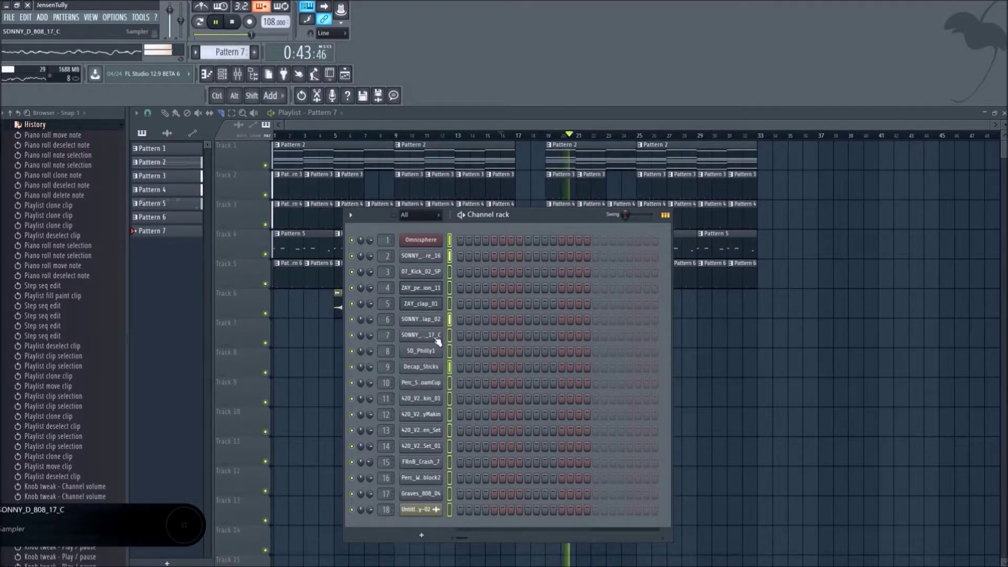
key(ctrl+z)
click(450, 368)
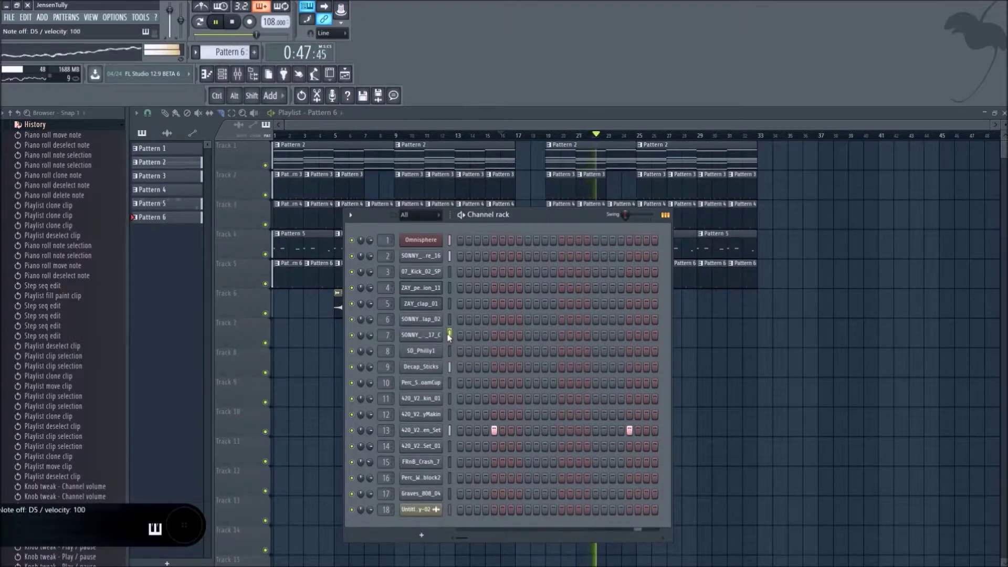
right_click(439, 334)
click(467, 336)
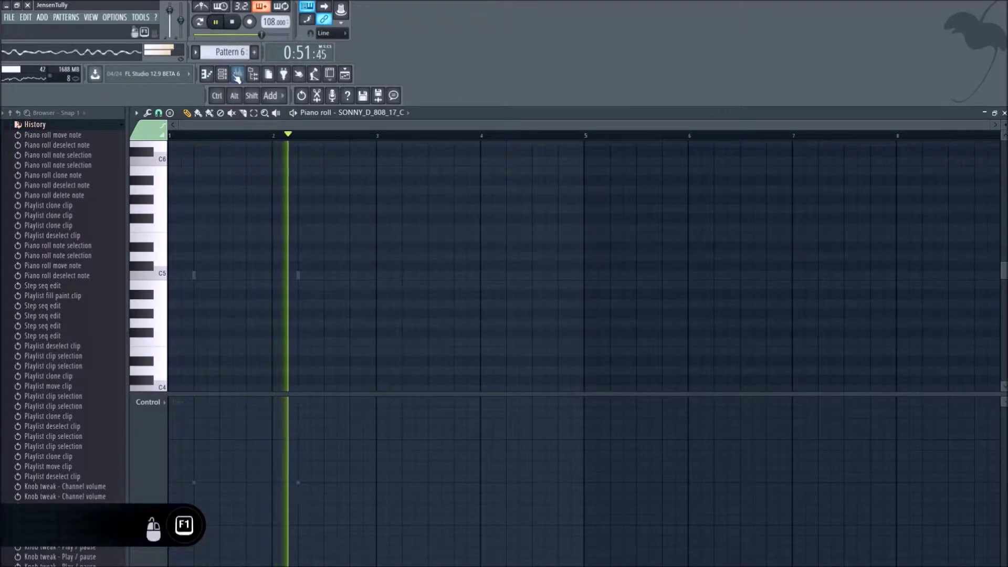
scroll(230, 53, down, 1)
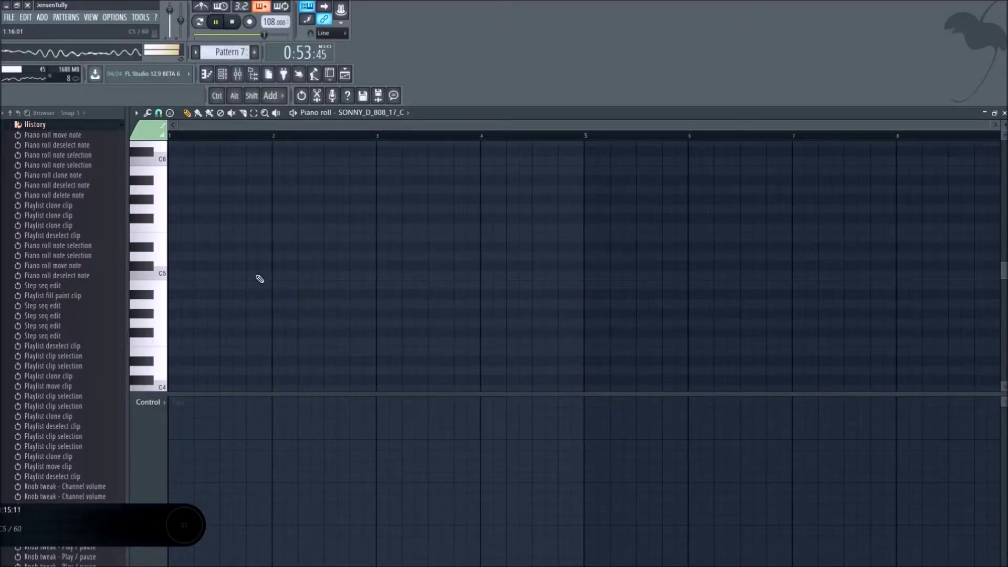
drag(184, 276, 146, 276)
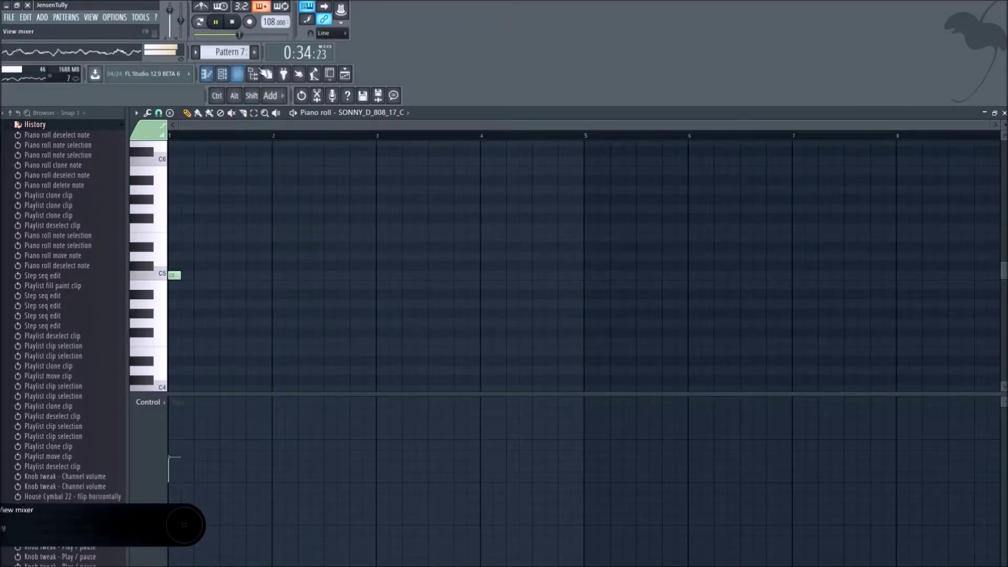
Check the SONNY_D_808_17_C sampler settings and close them
click(221, 75)
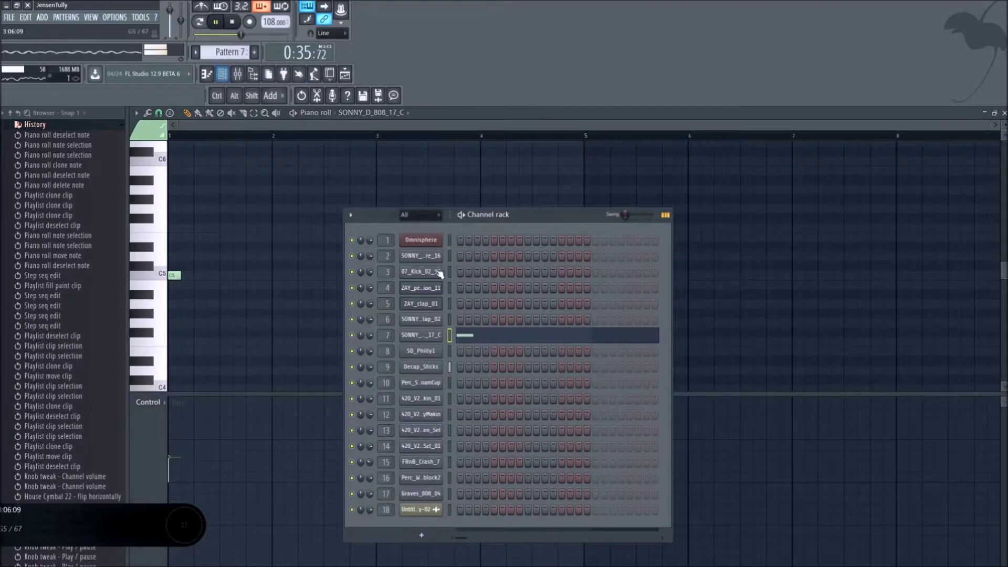
click(426, 336)
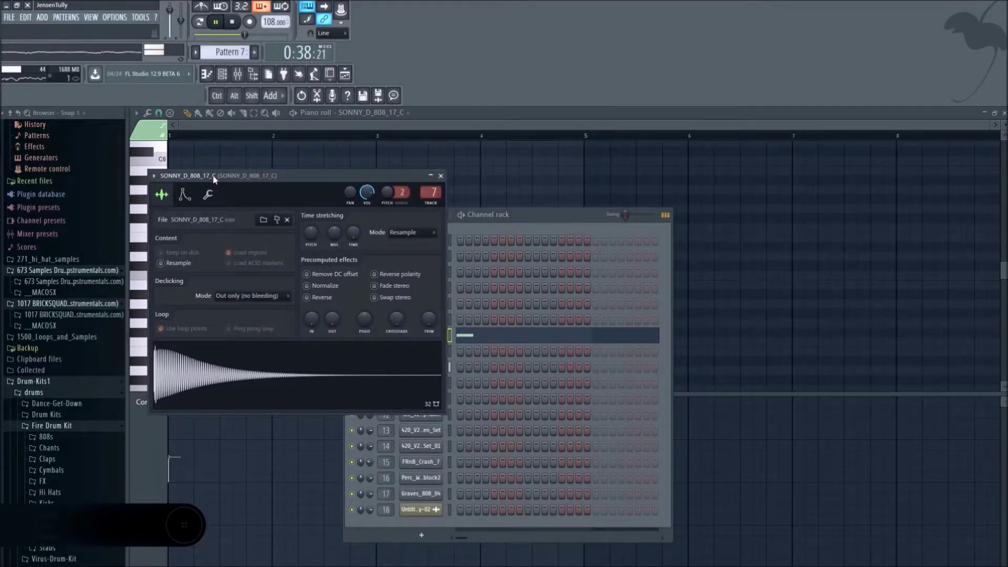
click(440, 176)
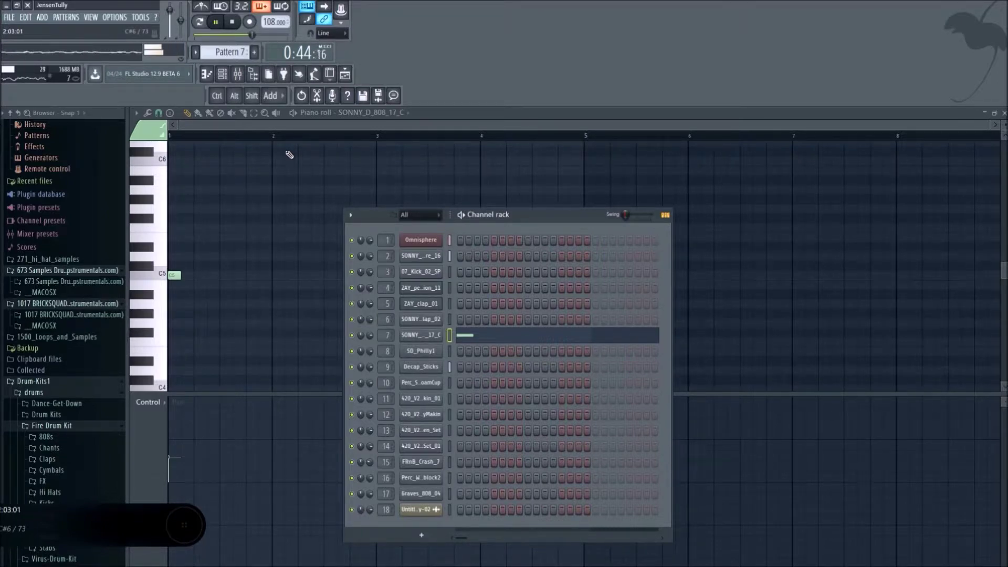
scroll(244, 207, up, 2)
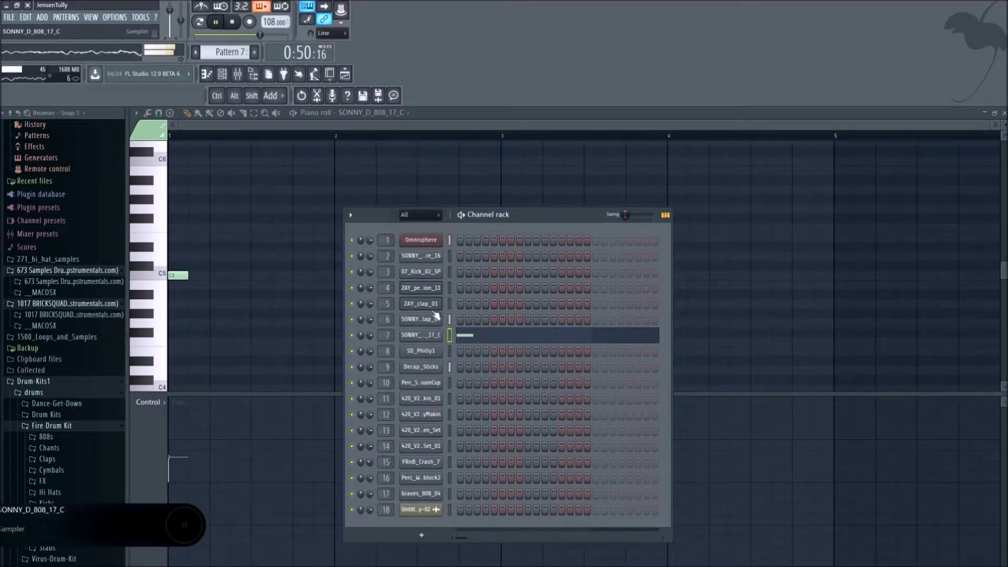
Place a Pattern 7 clip on Track 7 at bar 9 of the playlist
key(F5)
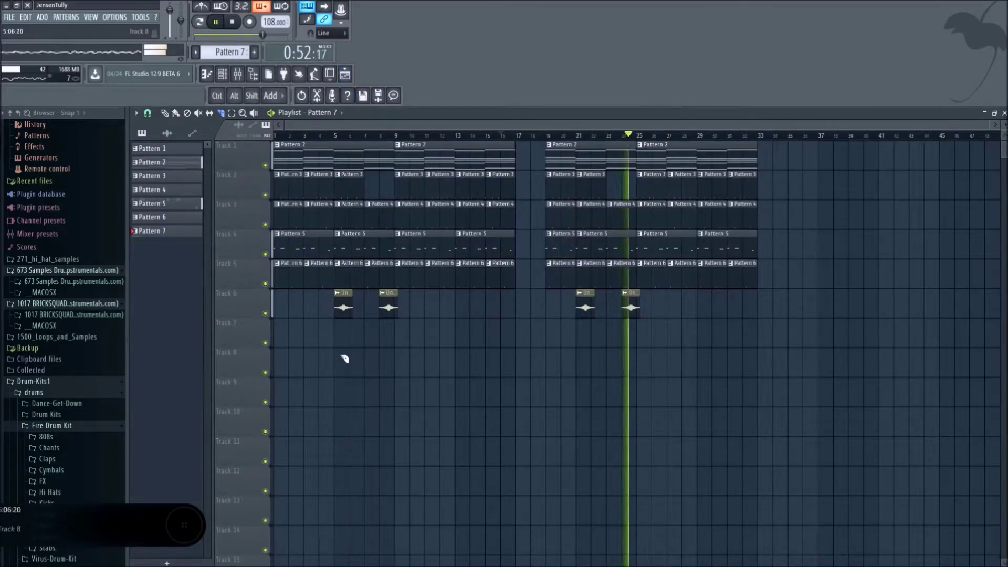
click(164, 113)
click(277, 331)
key(space)
key(space)
drag(278, 328, 405, 342)
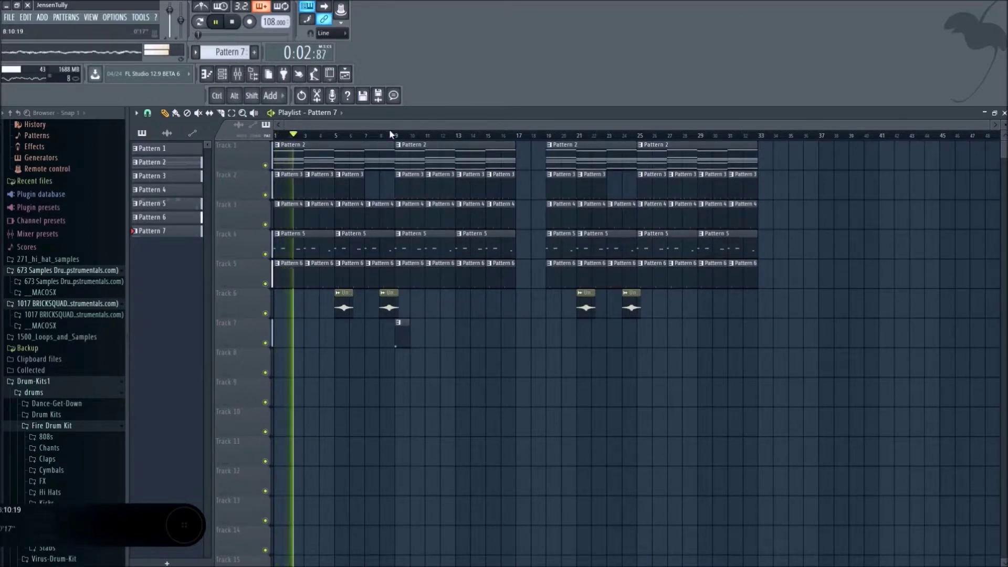
Reopen Pattern 7's SONNY_D_808_17_C piano roll, raise the first note to F5 and audition it
click(222, 74)
click(484, 340)
key(space)
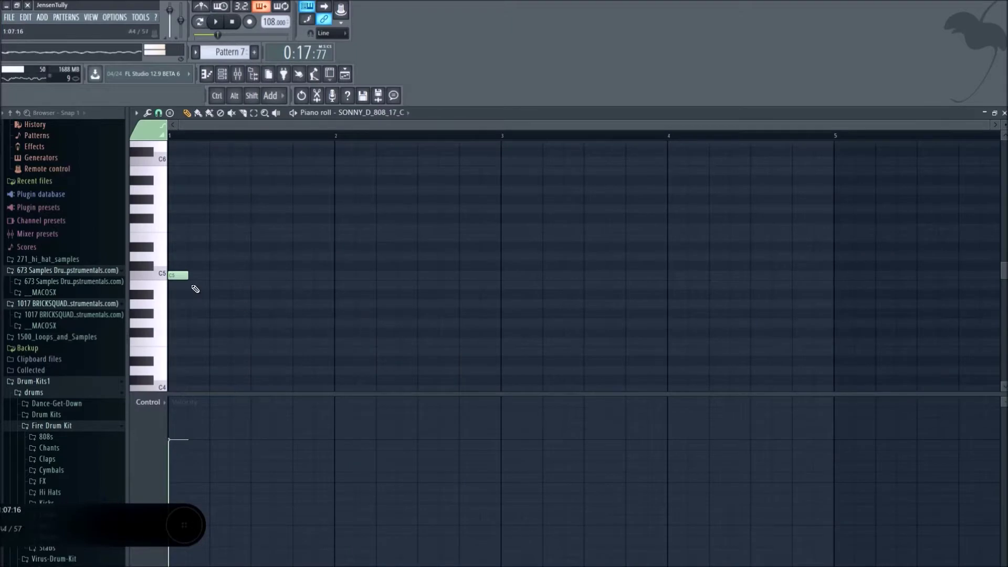
key(space)
scroll(259, 301, down, 1)
scroll(239, 310, up, 3)
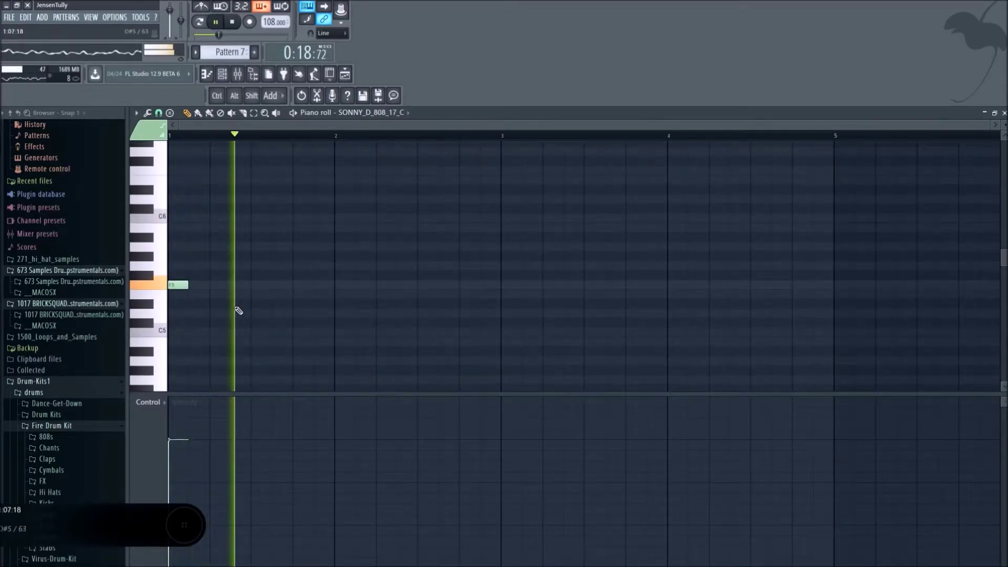
Add F5 notes at step 13 of bar 1 and step 9 of bar 2, plus a B4 note at the start of bar 3
drag(176, 285, 302, 285)
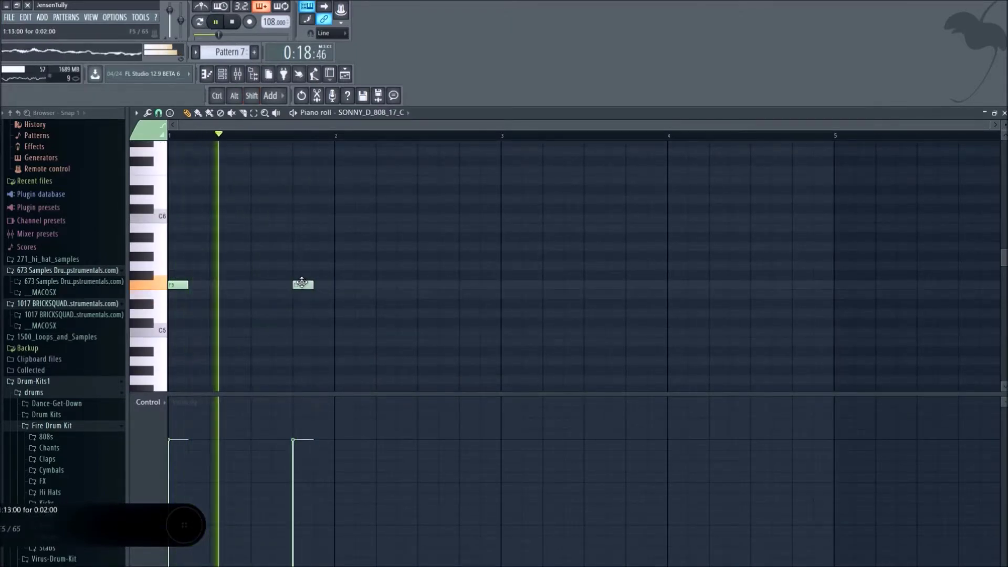
drag(408, 285, 427, 286)
click(580, 285)
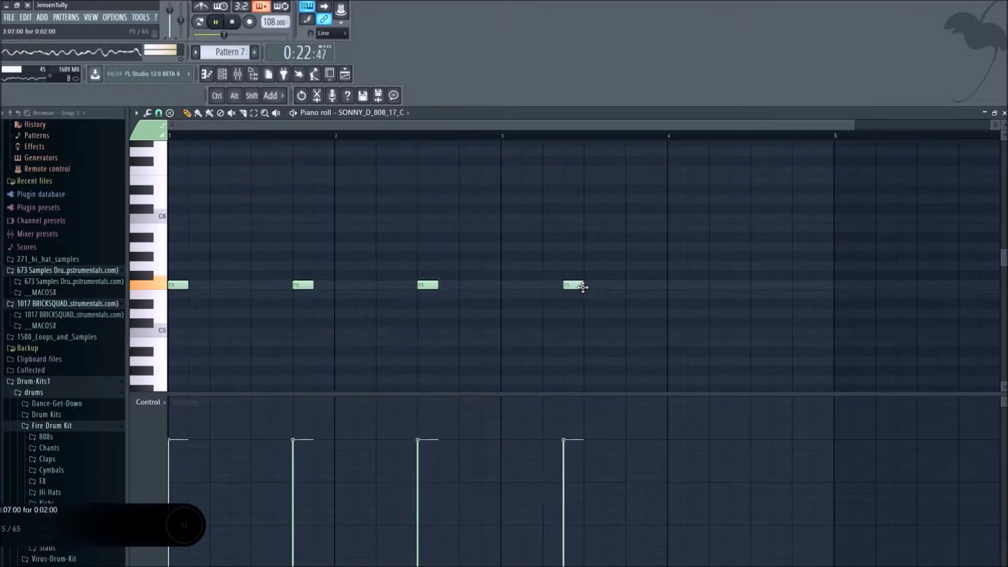
key(space)
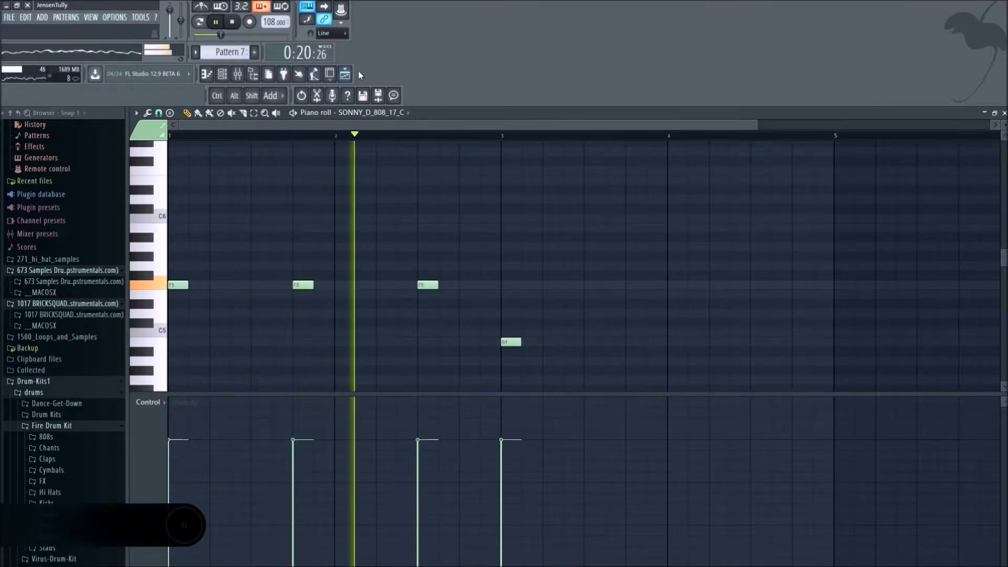
Continue the Pattern 7 clips on Track 7 at bars 12 and 15, and change its bar 3 808 note to D5
click(346, 76)
drag(471, 334, 497, 339)
double_click(468, 342)
drag(345, 339, 344, 310)
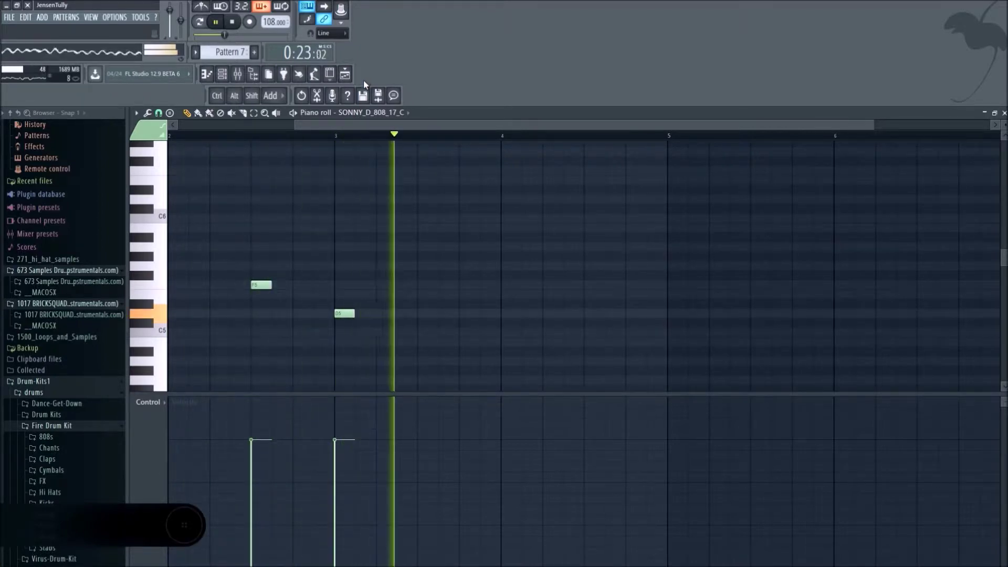
Make the Pattern 7 clip at bar 15 unique as Pattern 8 and add an F5 808 note at step 15 of bar 1
key(F5)
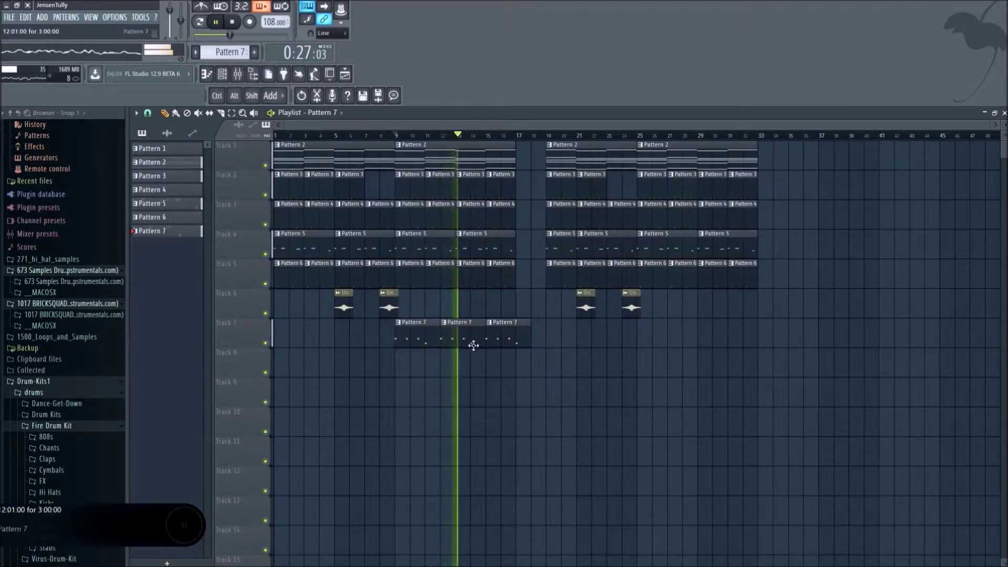
click(490, 323)
click(518, 392)
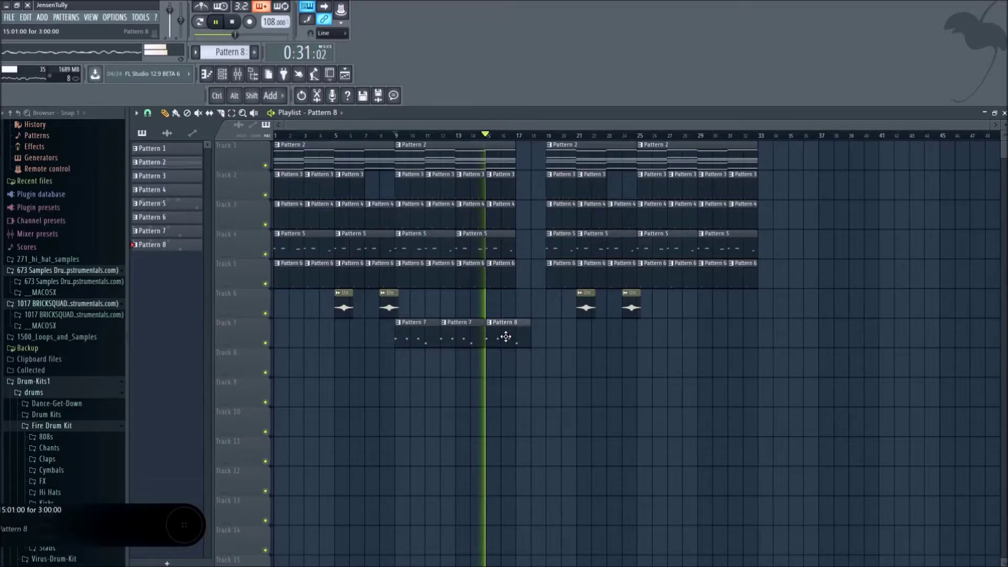
double_click(506, 336)
drag(352, 126, 212, 125)
key(space)
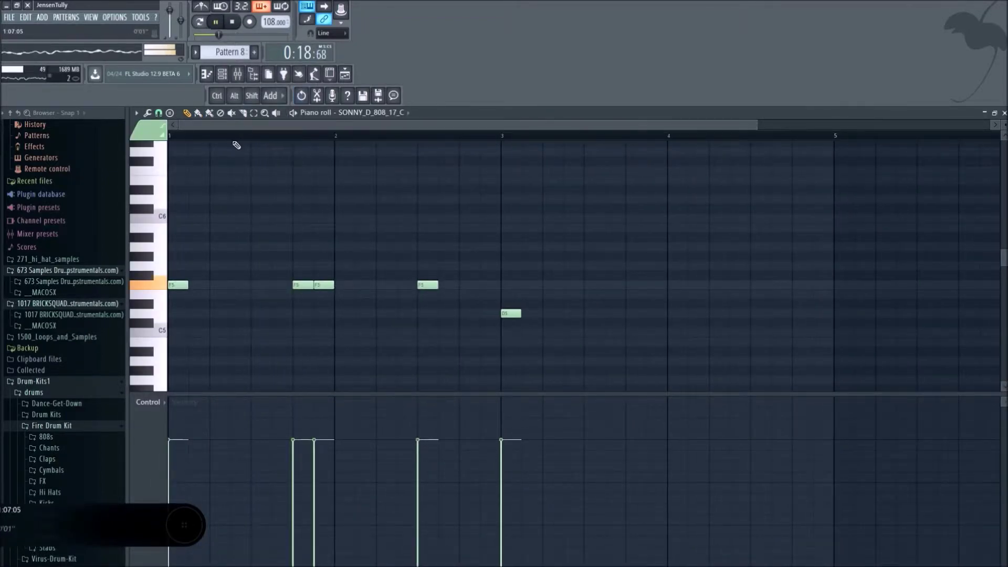
Add D5 notes at steps 11 and 13 of bar 3 in Pattern 8's 808 line
key(space)
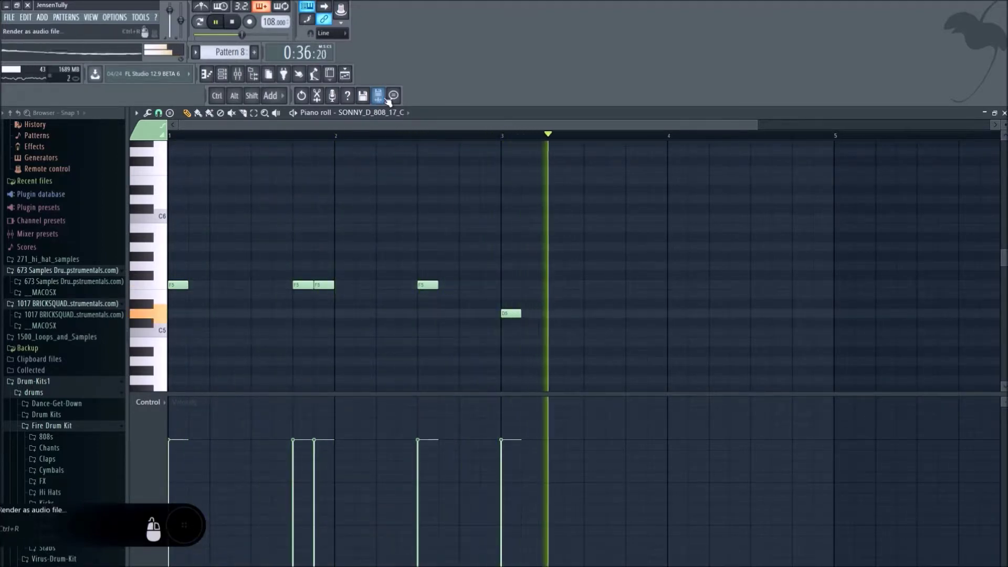
click(609, 313)
click(637, 321)
drag(636, 321, 637, 314)
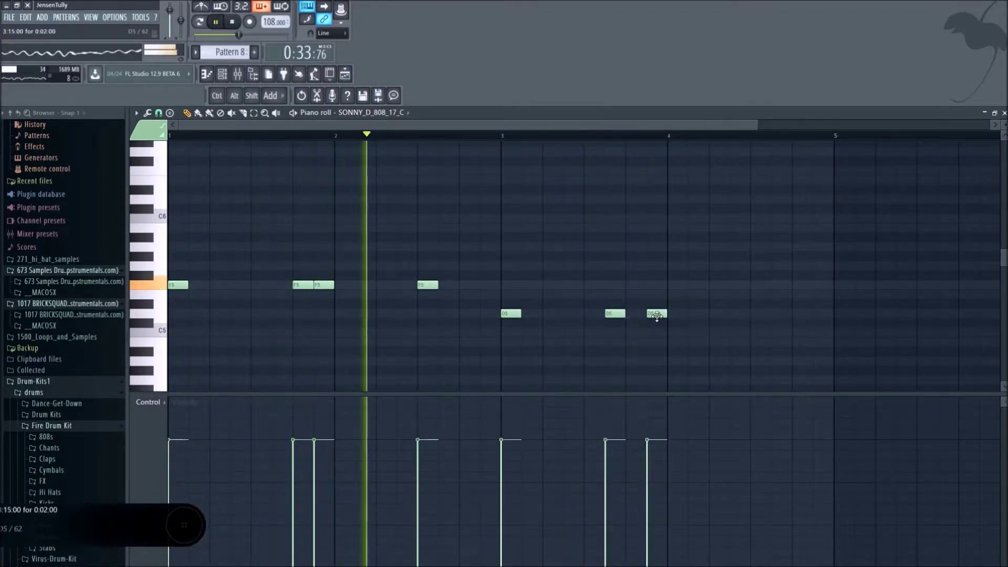
Extend the Pattern 8 clip on Track 7 to bar 19 and play the arrangement from bar 15
click(346, 76)
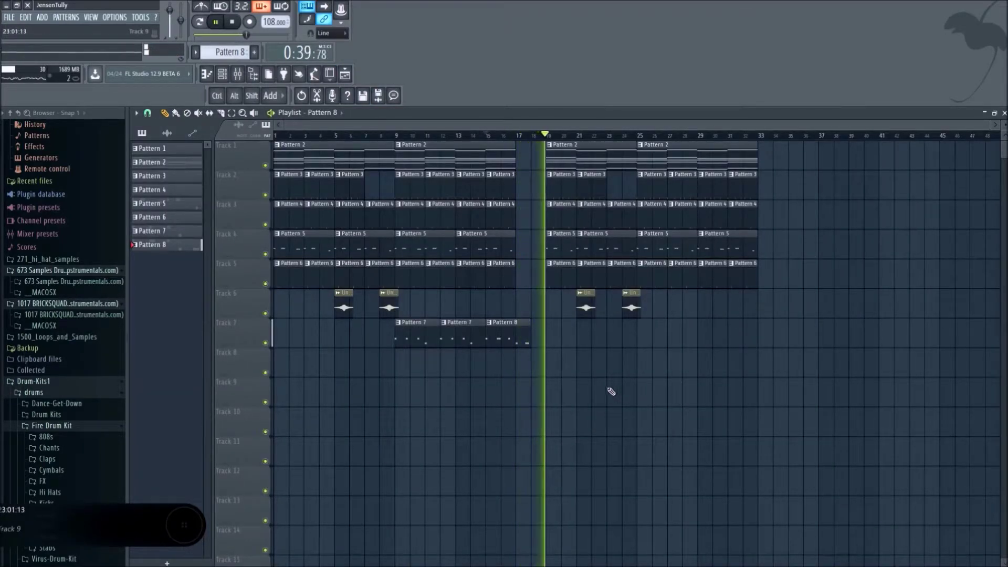
drag(530, 331, 546, 331)
click(488, 134)
Reopen Pattern 8's SONNY_D_808_17_C piano roll, audition it and add a D5 note at step 9 of bar 4
click(222, 74)
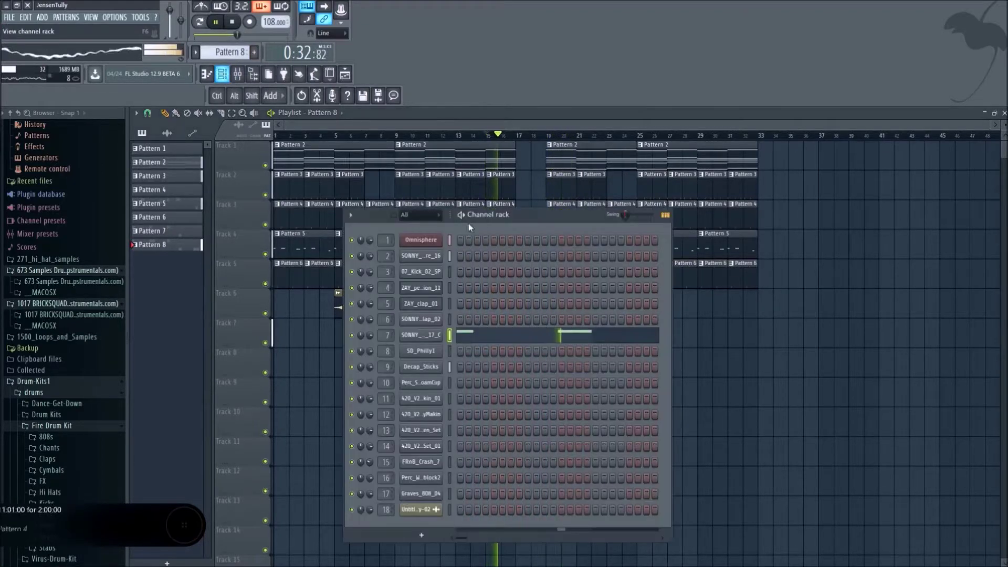
click(616, 342)
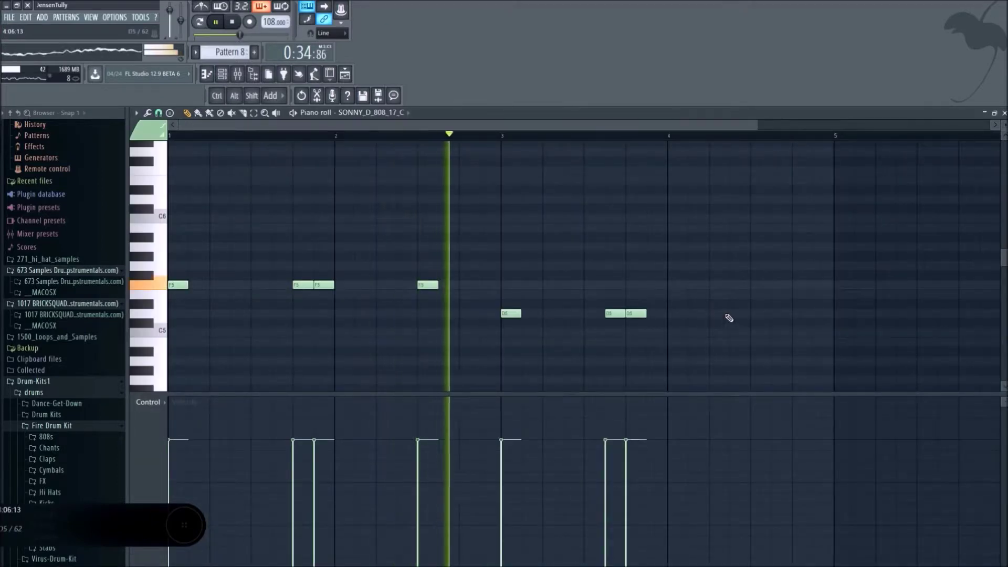
key(space)
key(space)
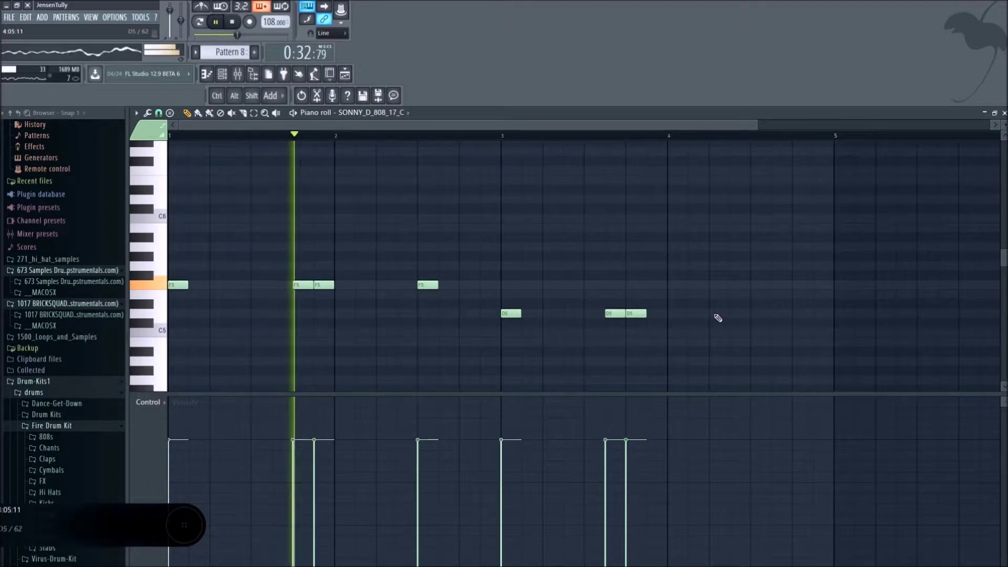
click(715, 315)
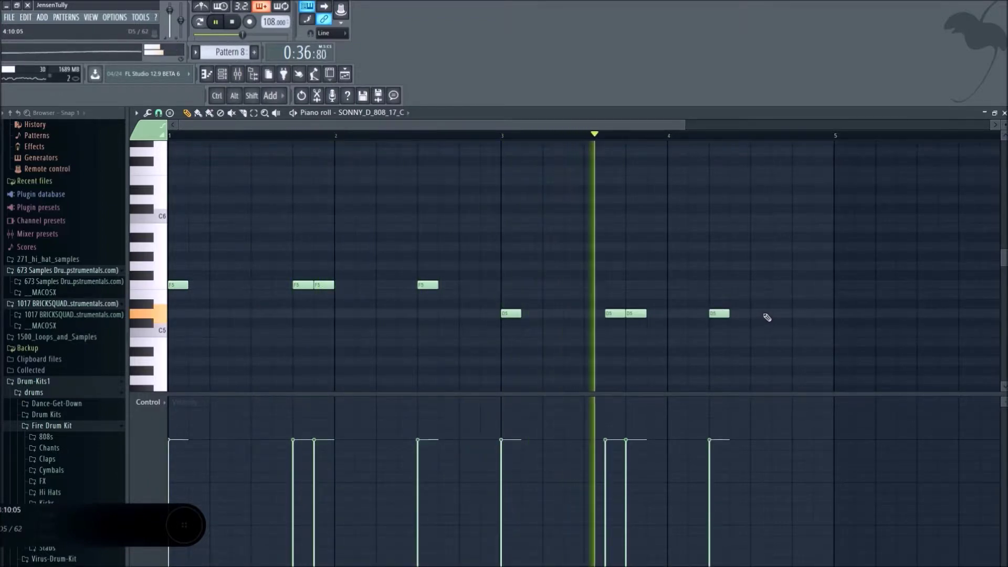
drag(723, 314, 763, 313)
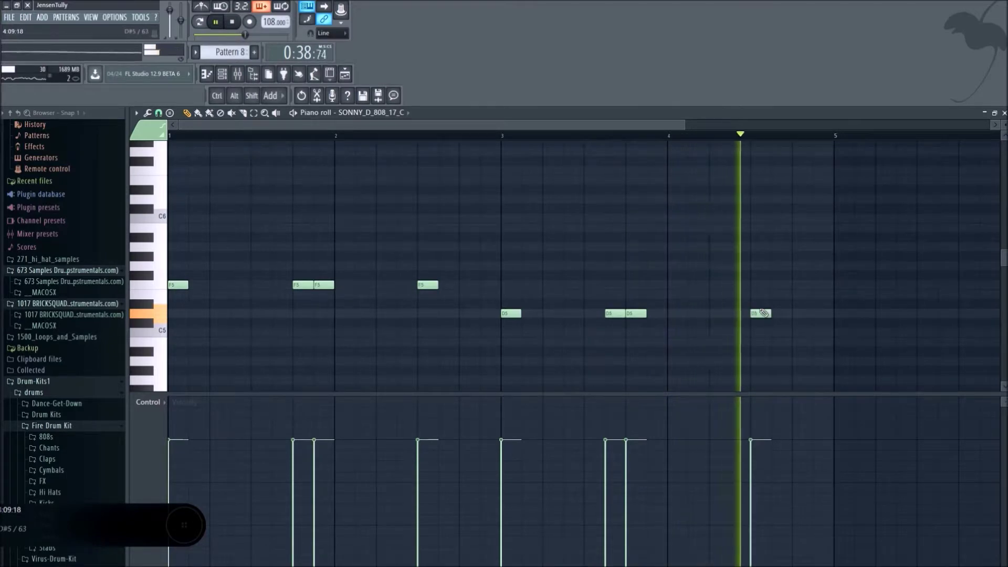
key(F1)
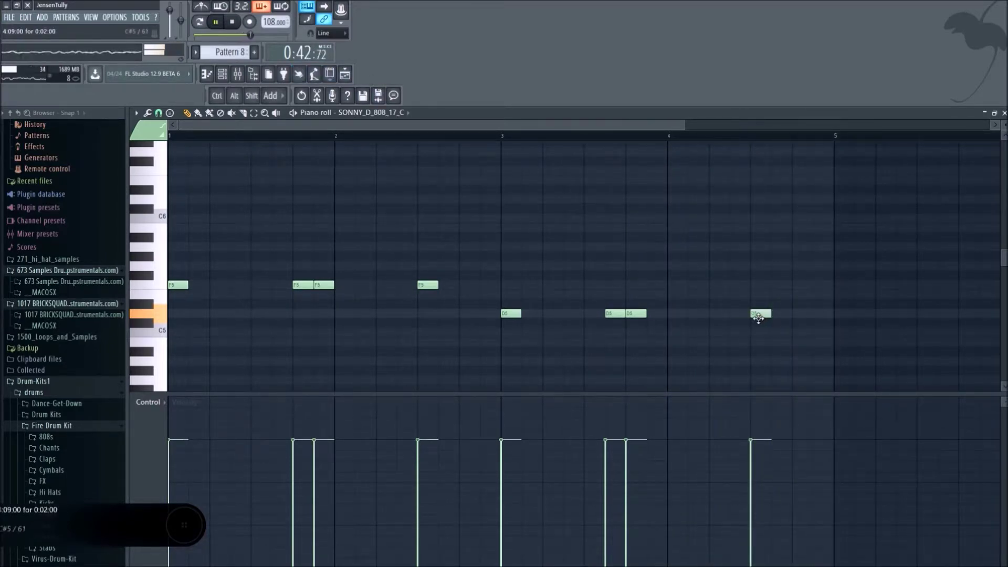
Return to the playlist, show the channel rack and switch to the empty Pattern 9
click(346, 75)
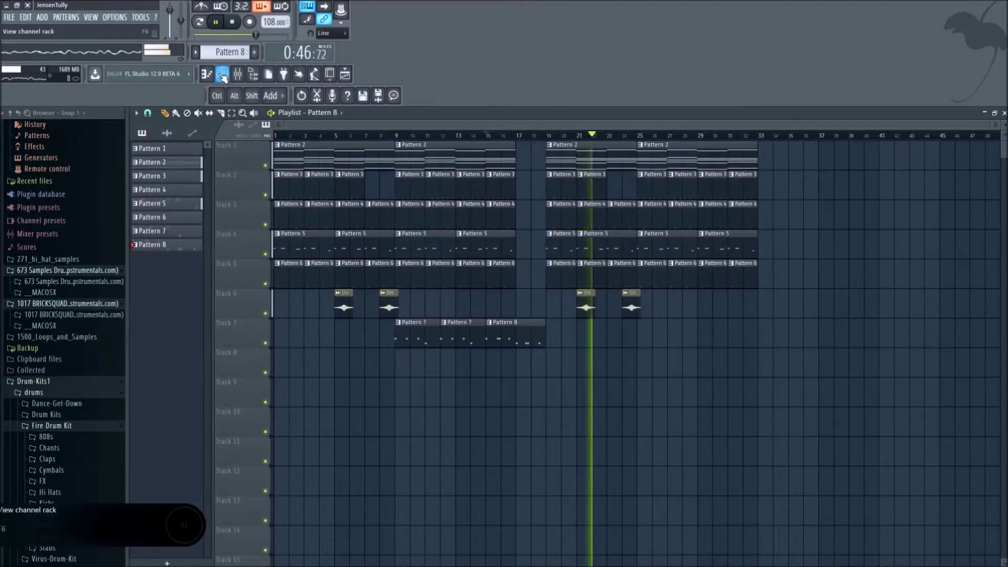
key(F6)
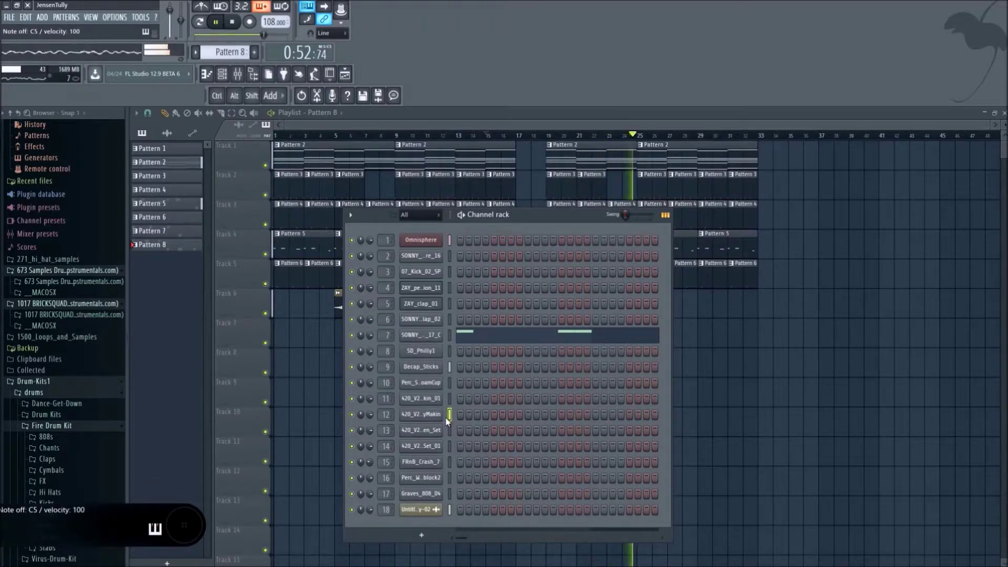
right_click(429, 415)
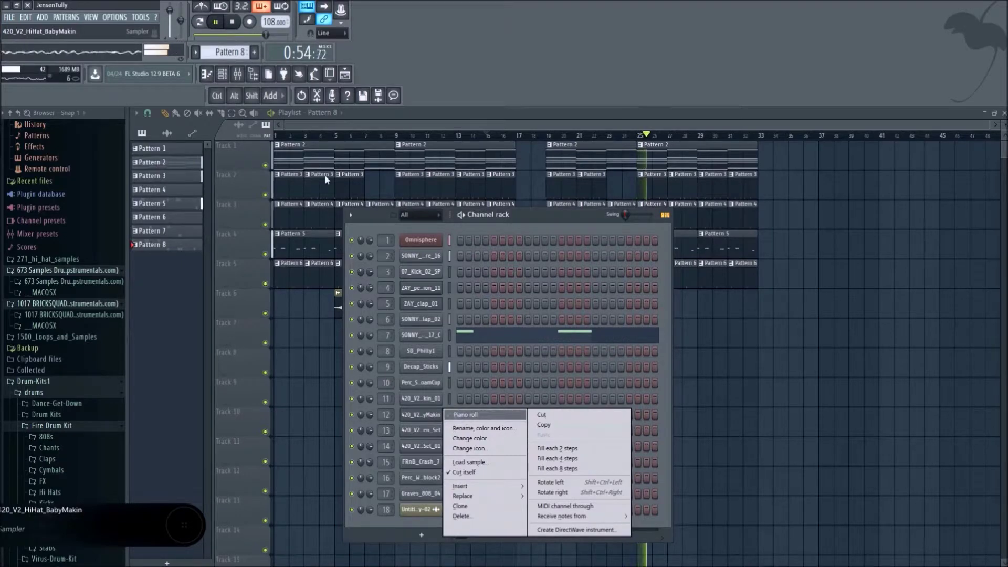
click(414, 106)
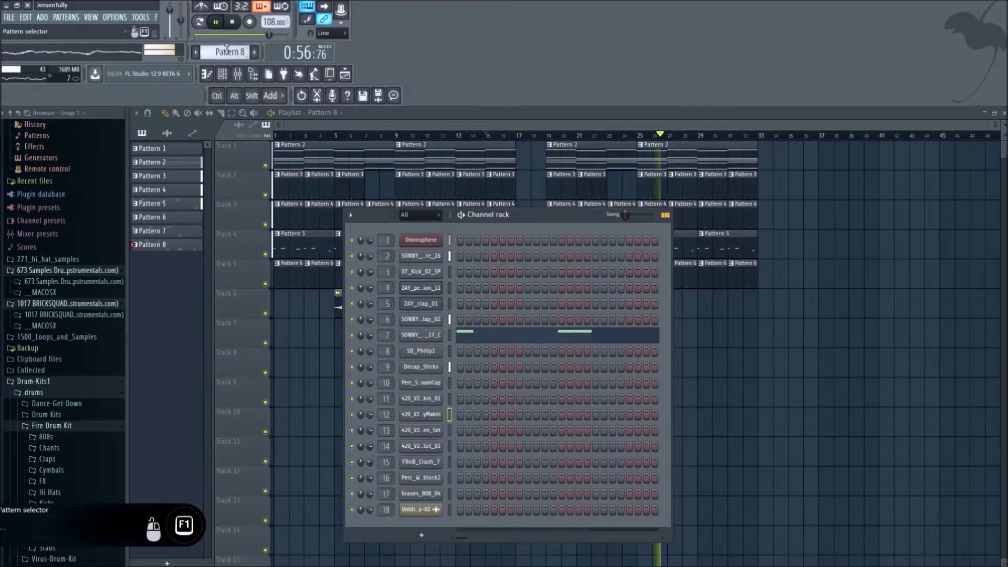
scroll(226, 49, up, 1)
Fill every 2 steps of the 420_V2_HiHat_BabyMakin channel in Pattern 9, extending the pattern to two bars
right_click(430, 415)
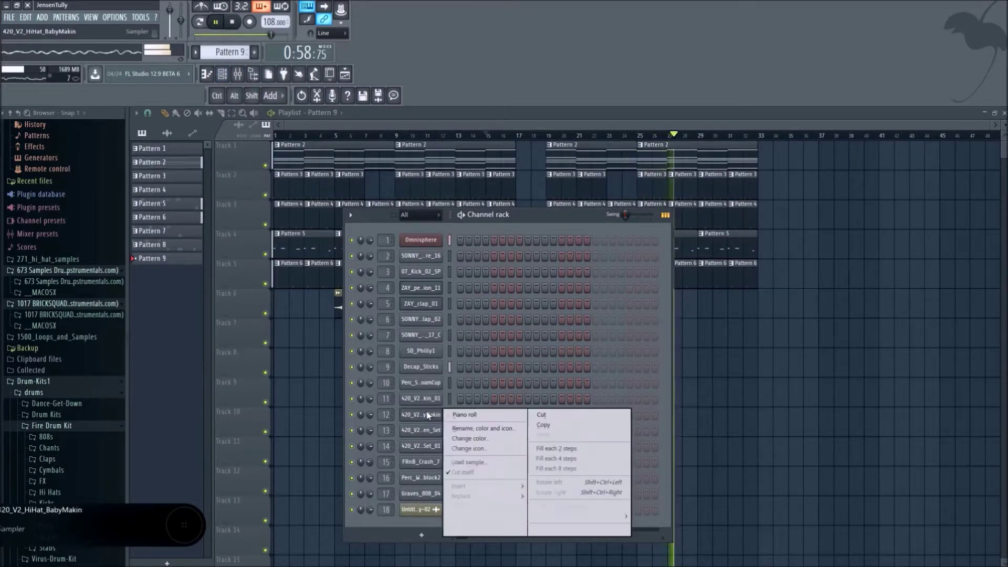
click(556, 462)
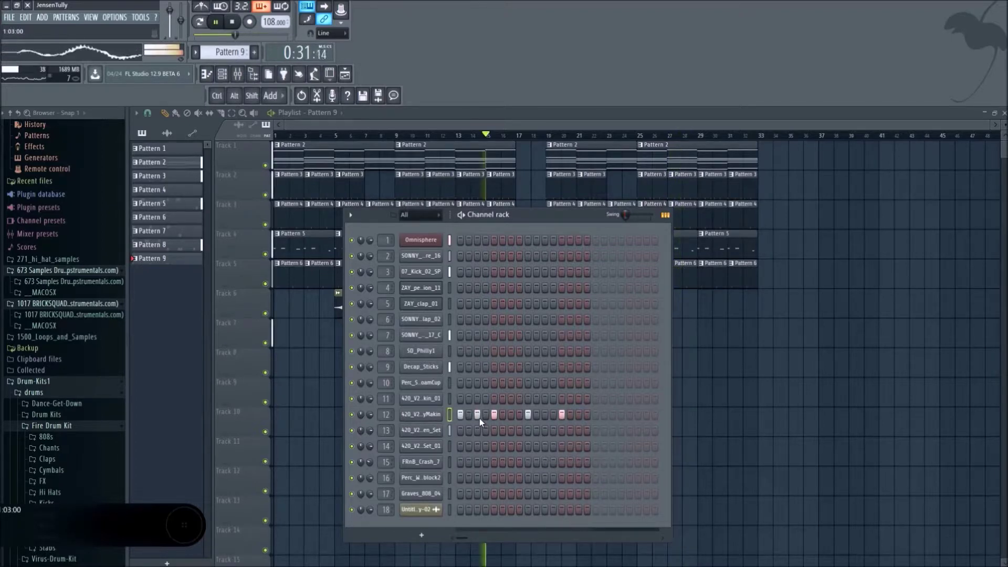
right_click(438, 414)
click(557, 448)
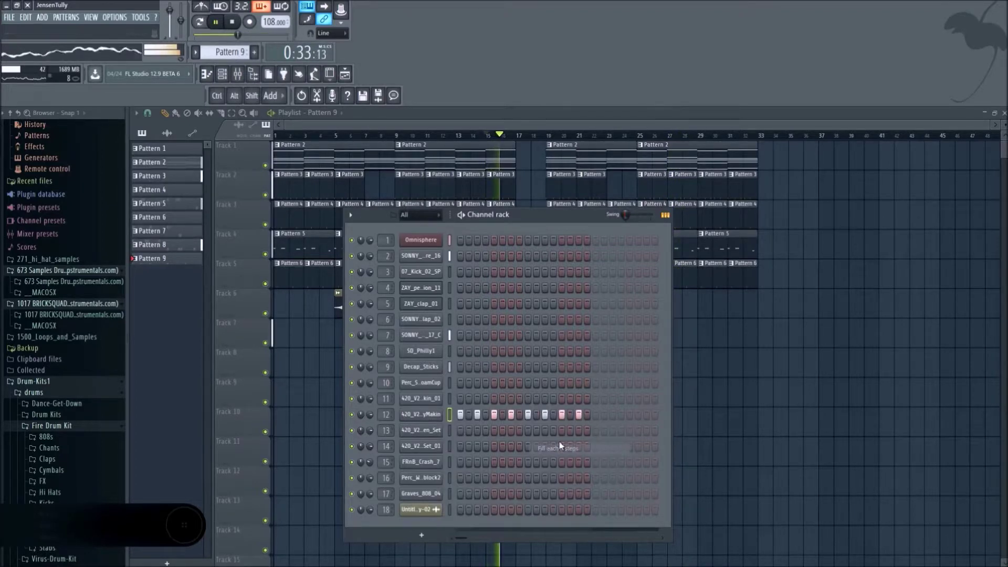
click(595, 415)
right_click(440, 418)
click(595, 445)
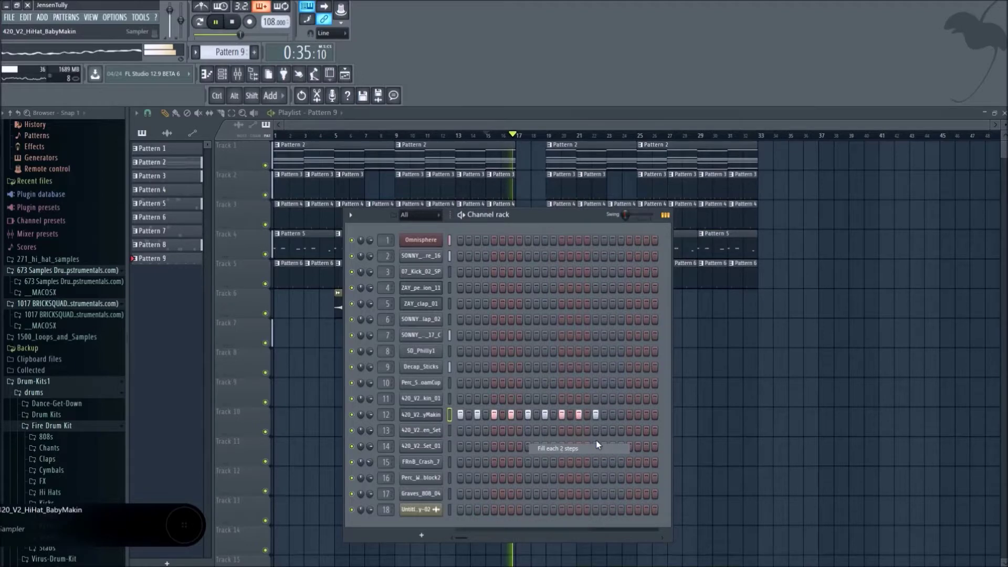
Close the channel rack and place Pattern 9 clips on Track 8 at bars 19 and 21
key(F6)
click(546, 364)
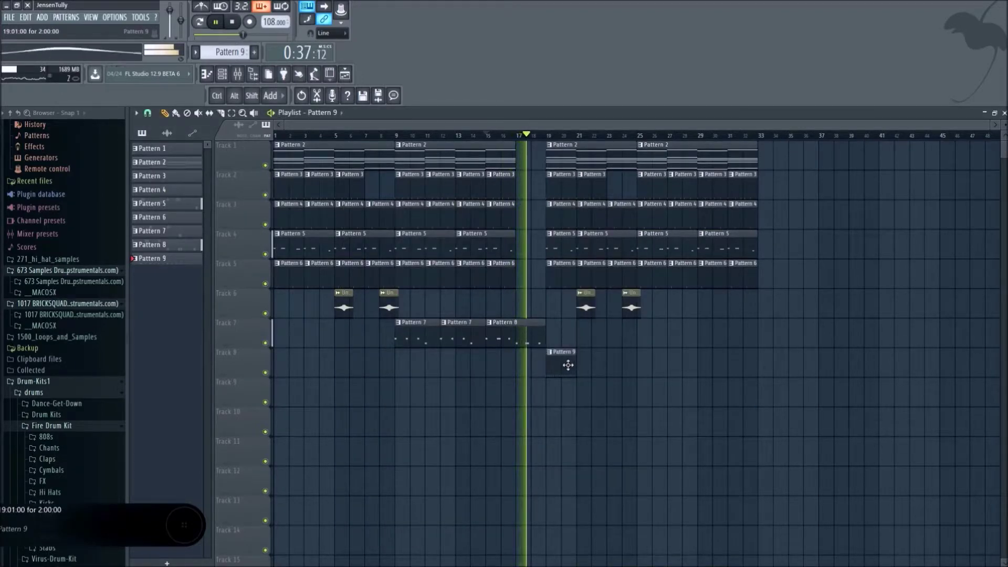
click(598, 360)
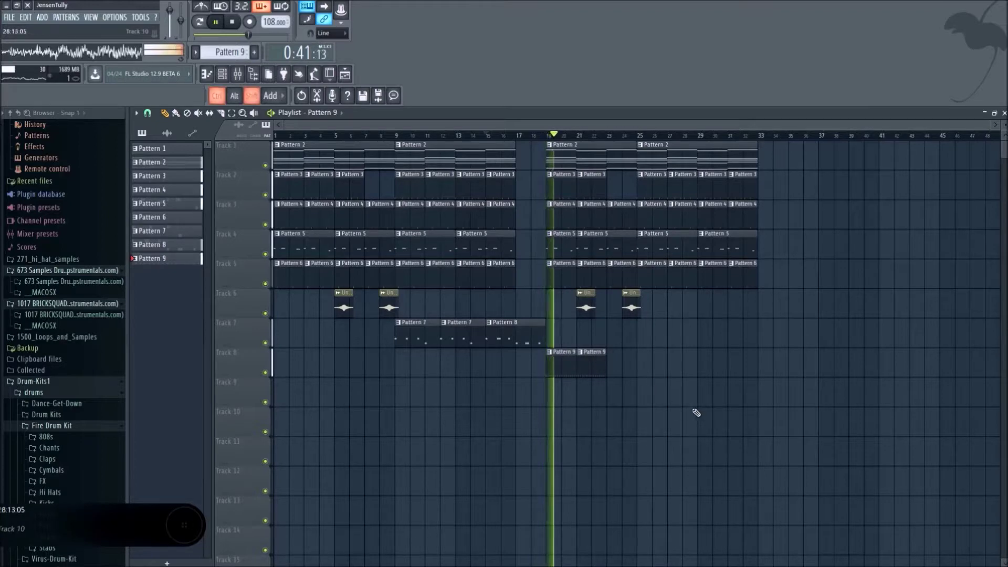
Duplicate the Pattern 9 clips along Track 8 to bar 33, removing the extra clip past the arrangement's end
drag(689, 435, 562, 373)
key(ctrl+b)
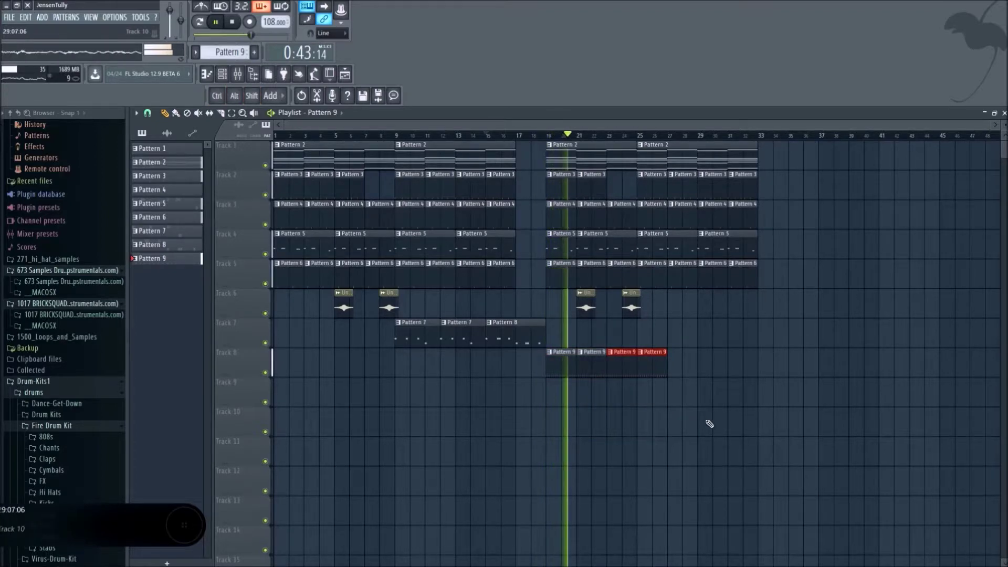
ctrl+shift+drag(602, 363, 693, 366)
key(ctrl+d)
right_click(788, 362)
key(ctrl)
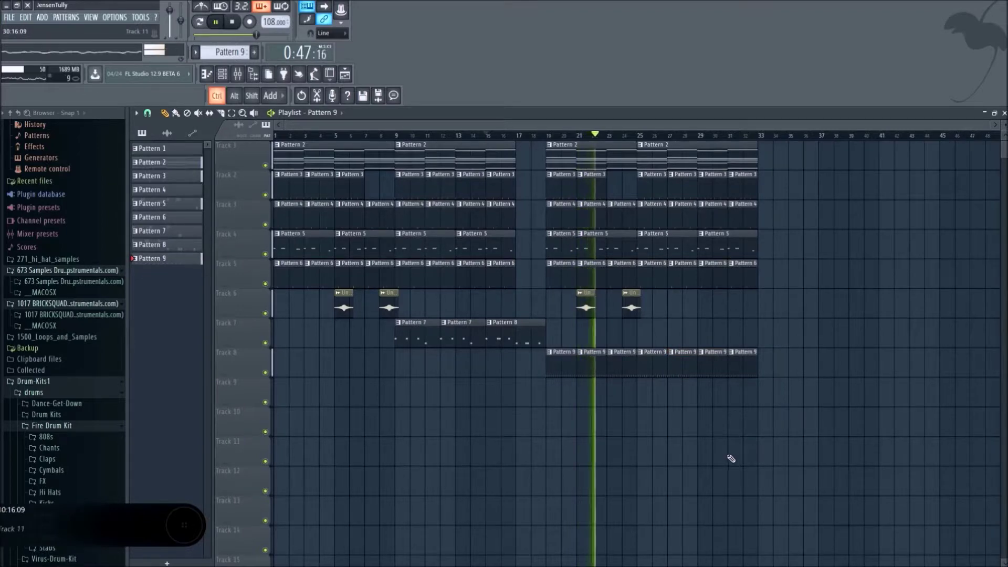
Duplicate the section from bar 19 so the copy starts at bar 33, delete the original section's Pattern 9 clips and play from bar 33
mouse_move(846, 466)
mouse_down()
mouse_move(812, 348)
mouse_move(522, 140)
mouse_move(783, 187)
mouse_up()
key(shift)
key(ctrl+d)
right_click(743, 366)
right_click(632, 366)
click(759, 136)
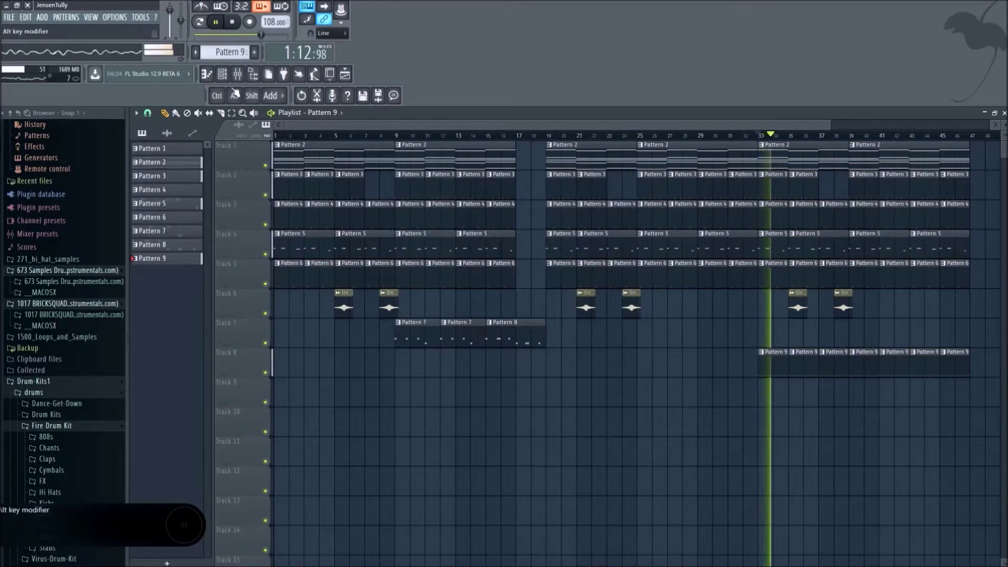
Lower the mixer volumes of the 420_V2_HiHat_BabyMakin and SONNY_D_snare_16 tracks
key(F9)
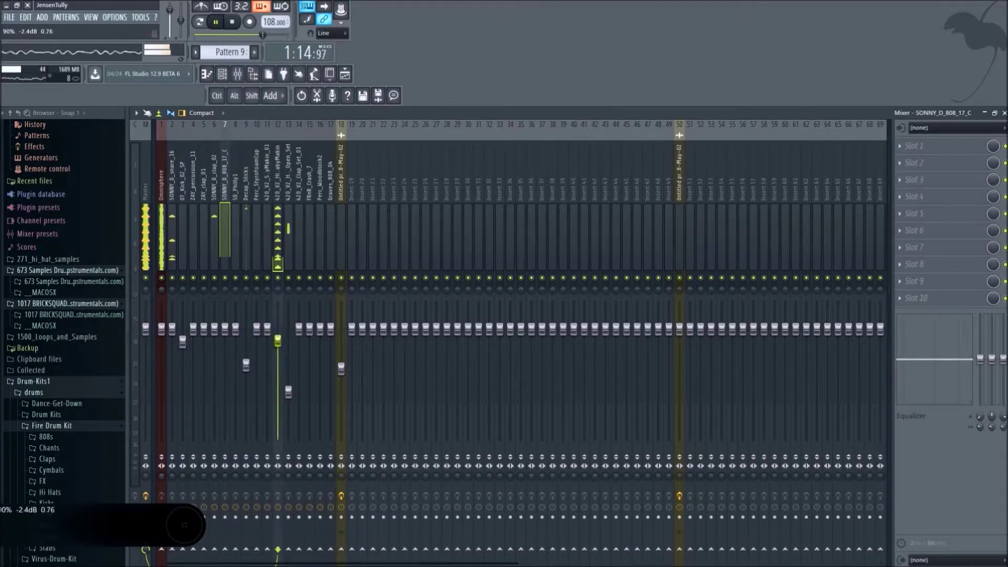
drag(277, 340, 278, 401)
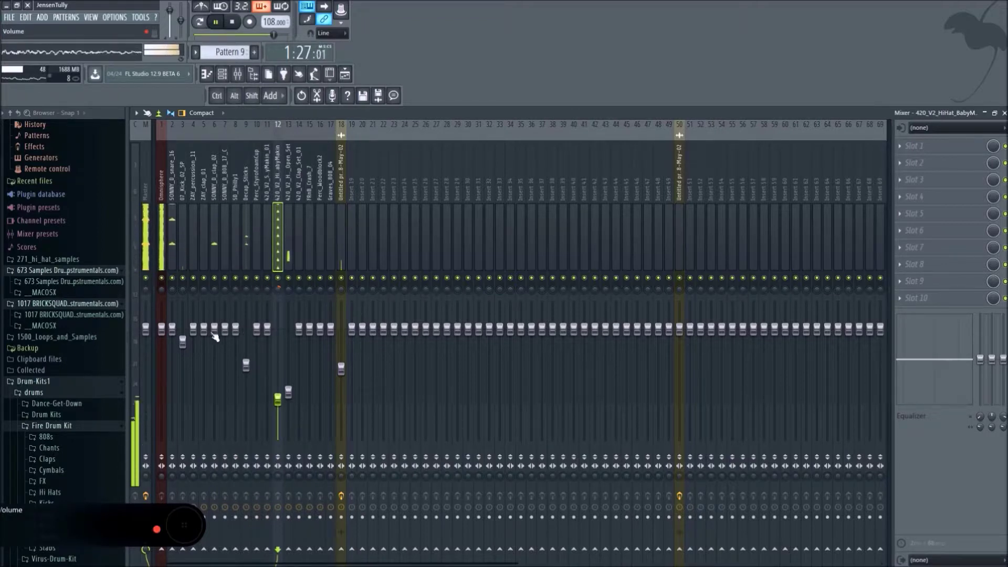
drag(171, 328, 172, 336)
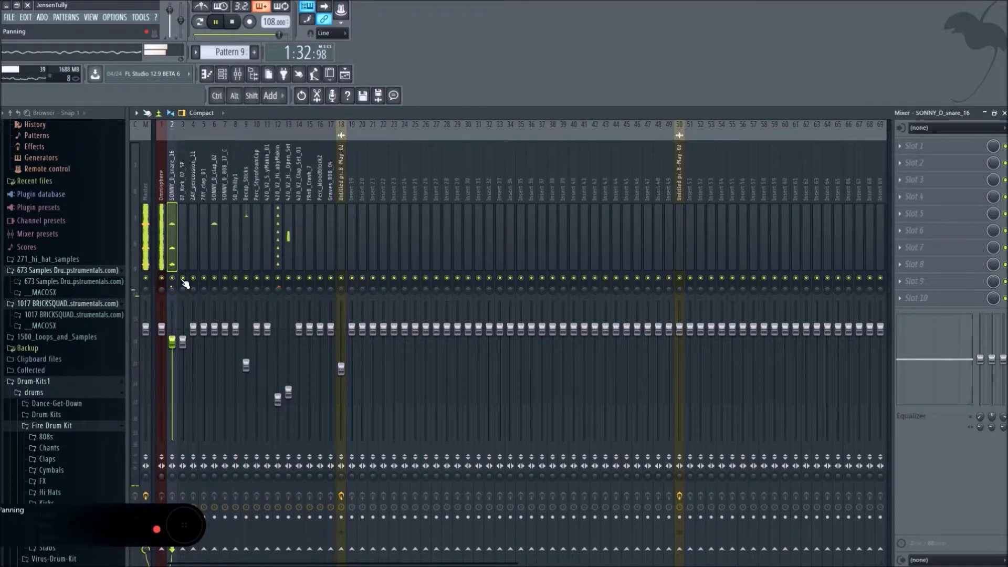
Load Fruity Parametric EQ 2 in the first effect slot of the Omnisphere mixer track
click(164, 242)
click(916, 145)
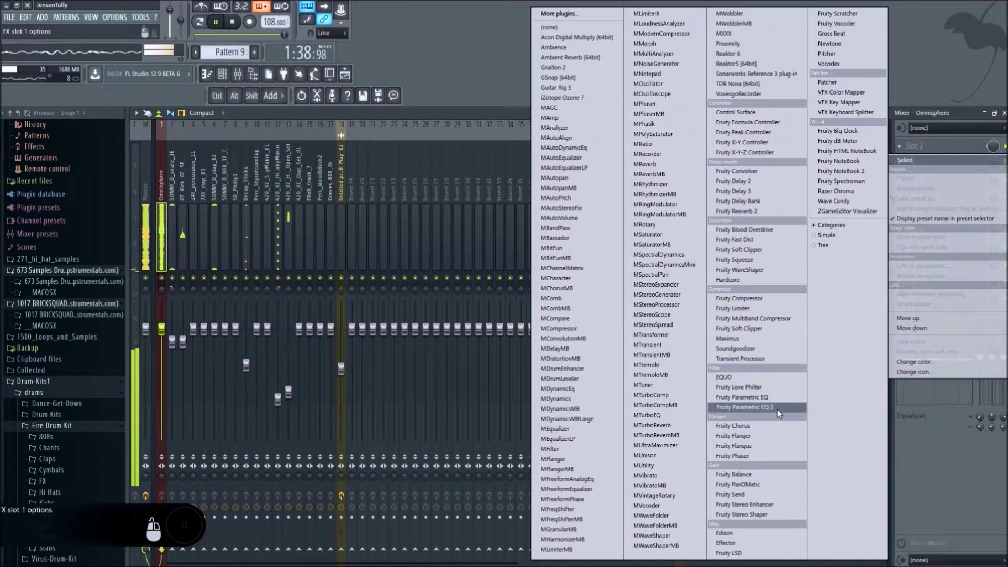
click(777, 408)
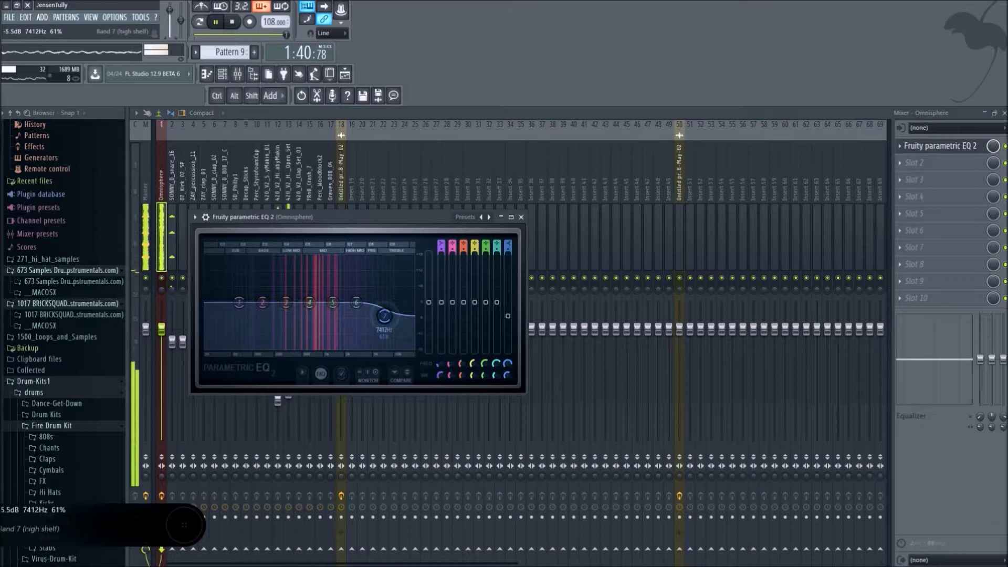
Cut the lows and highs and boost the mids in the Omnisphere EQ, and lower the track's volume
drag(263, 301, 219, 348)
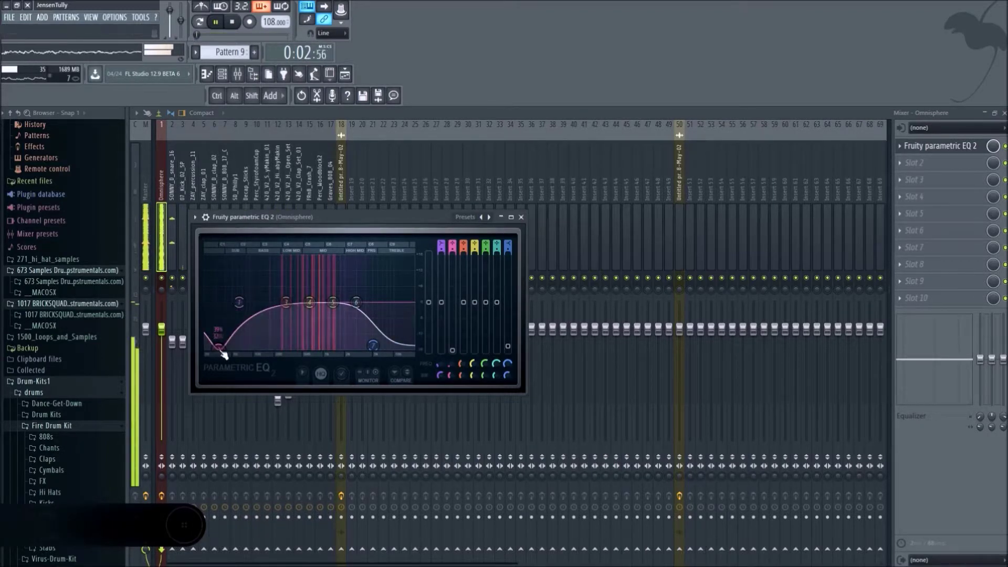
drag(214, 338, 220, 338)
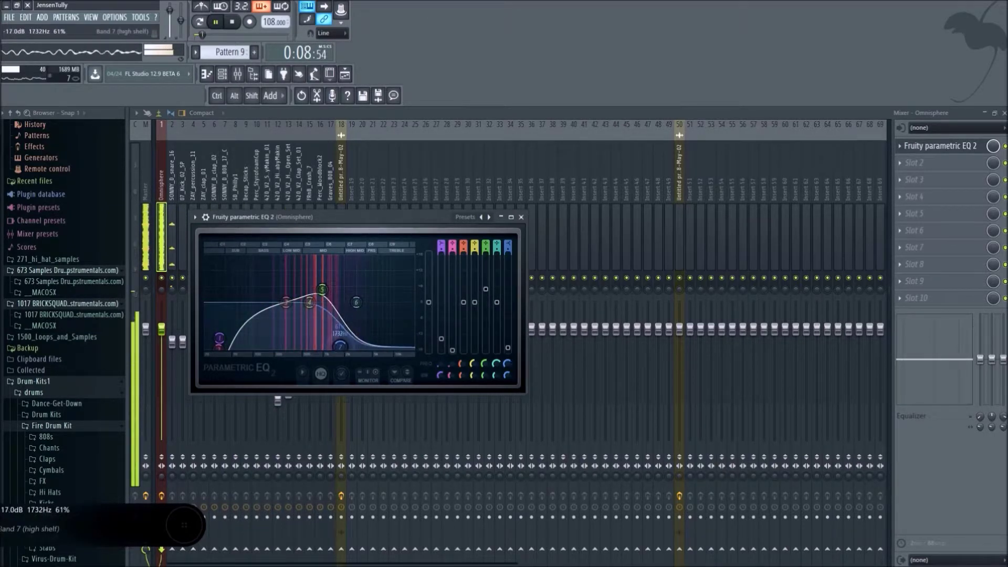
drag(348, 346, 355, 346)
drag(285, 302, 280, 303)
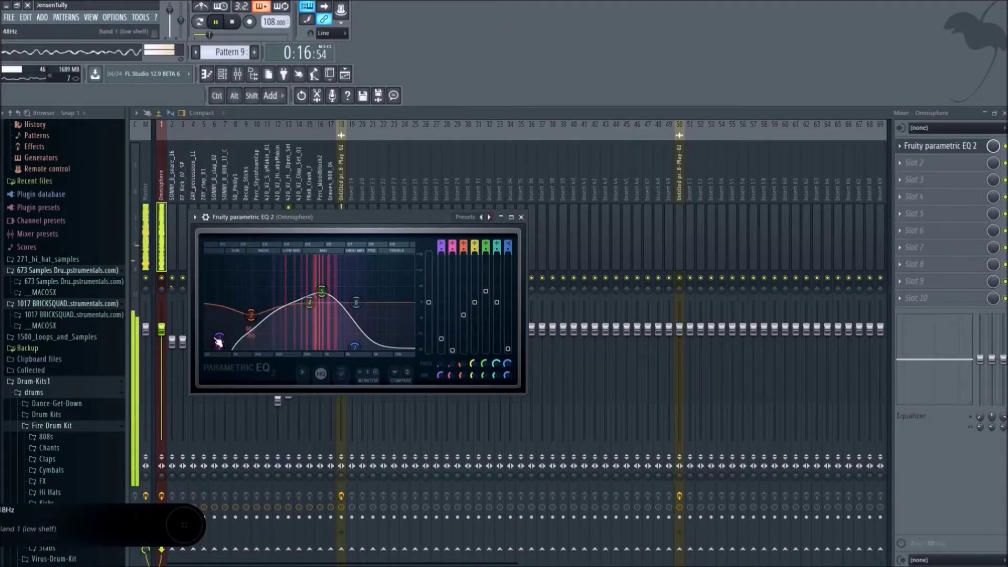
drag(161, 328, 162, 330)
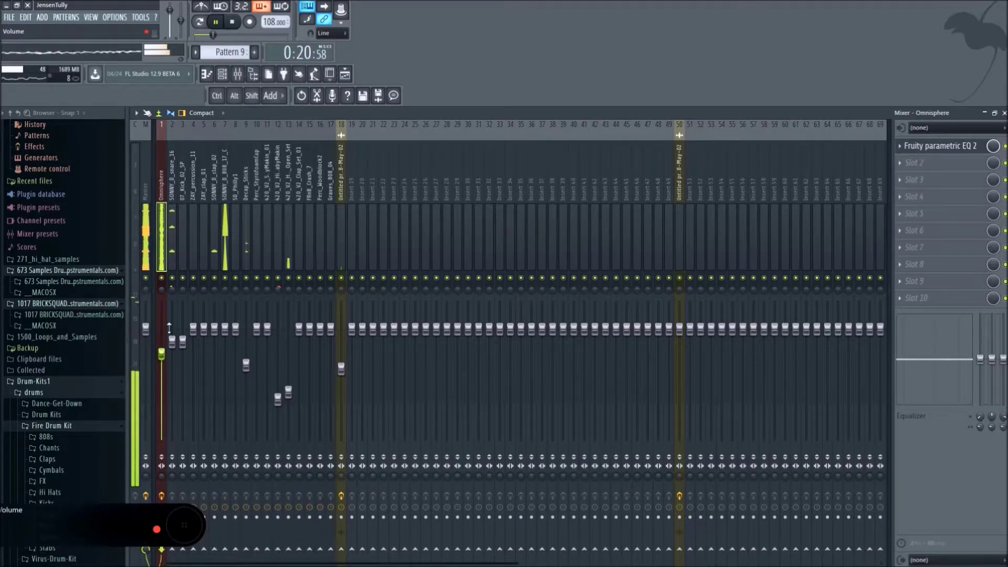
Raise the Omnisphere track's volume slightly and adjust the panning of the Omnisphere and SONNY_D_snare_16 mixer tracks
click(155, 354)
click(130, 348)
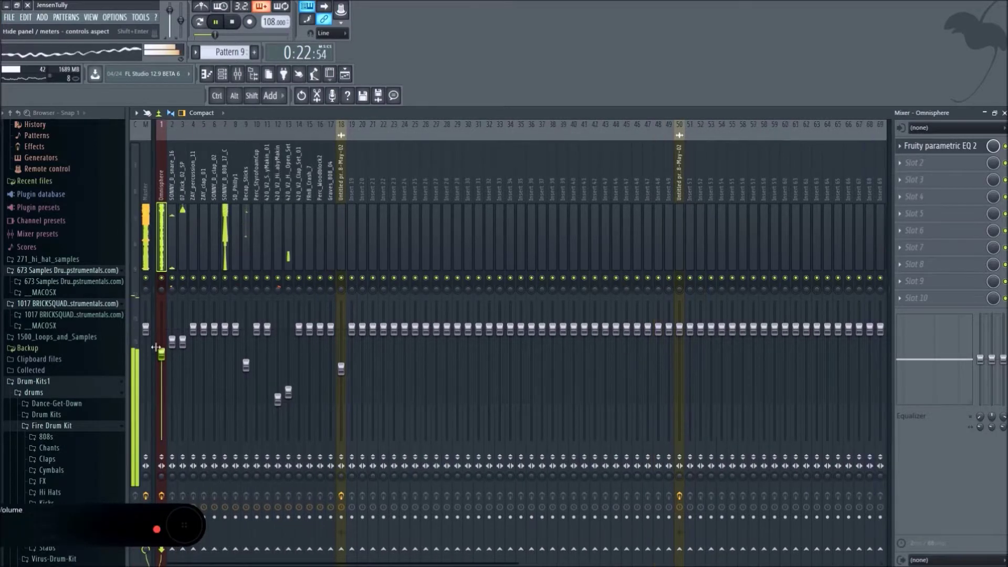
click(155, 356)
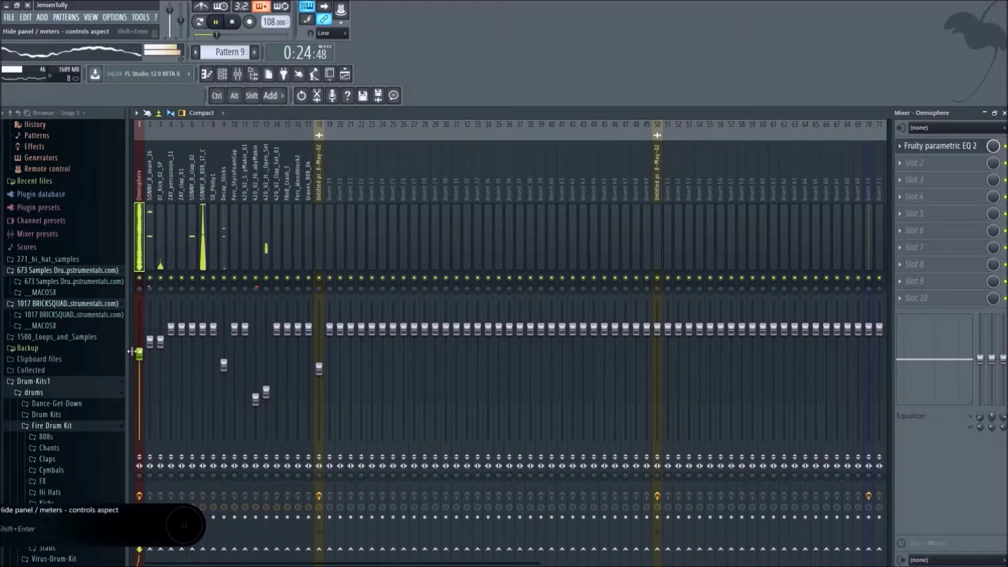
click(132, 351)
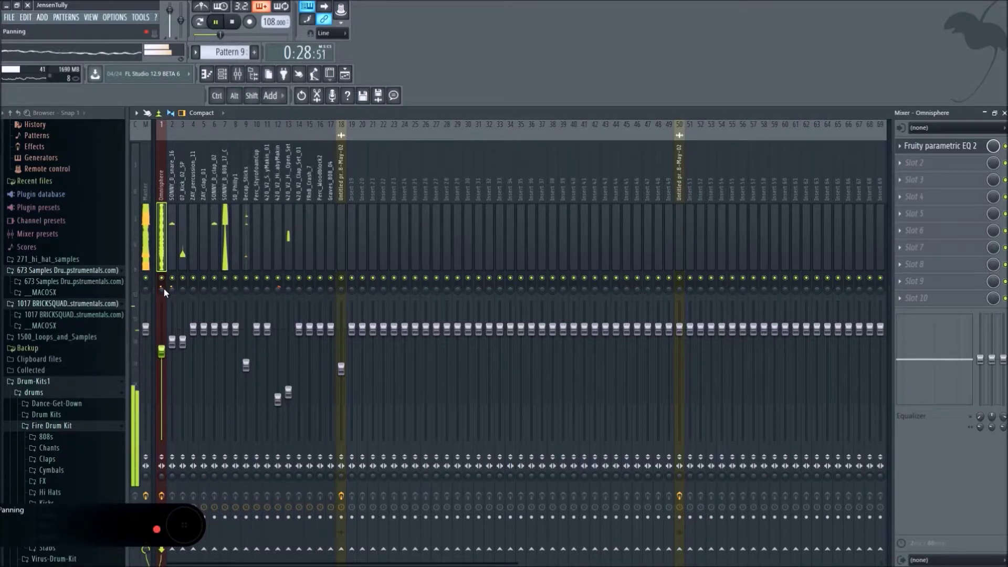
drag(172, 289, 172, 284)
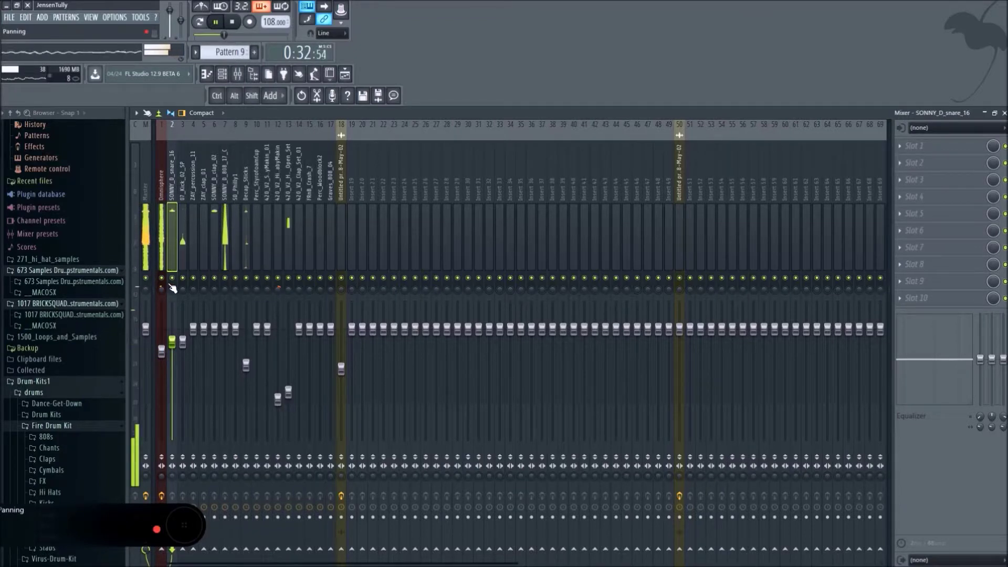
Rename mixer track Insert 19 to DRUM BUS and give it a green color
right_click(351, 183)
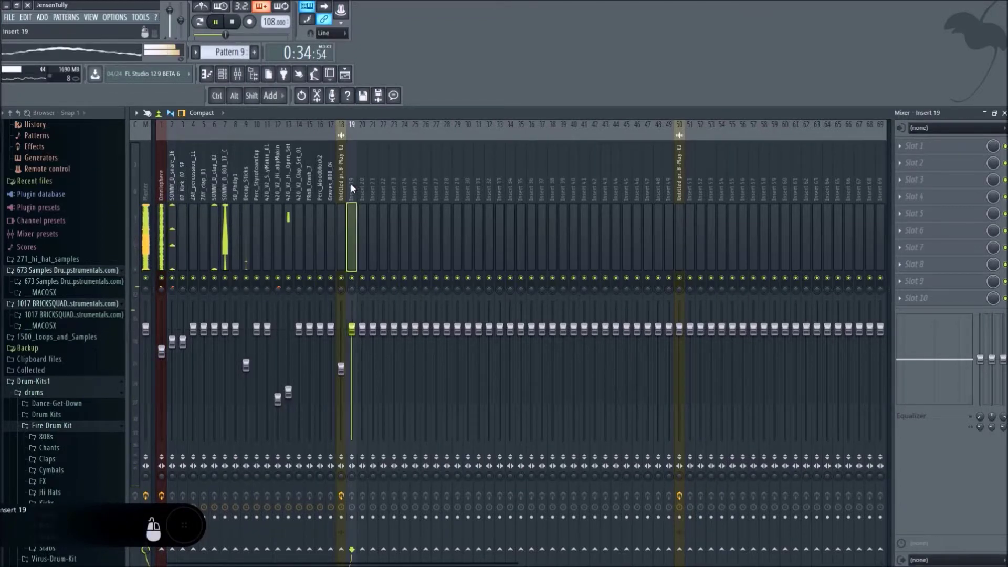
mouse_move(399, 167)
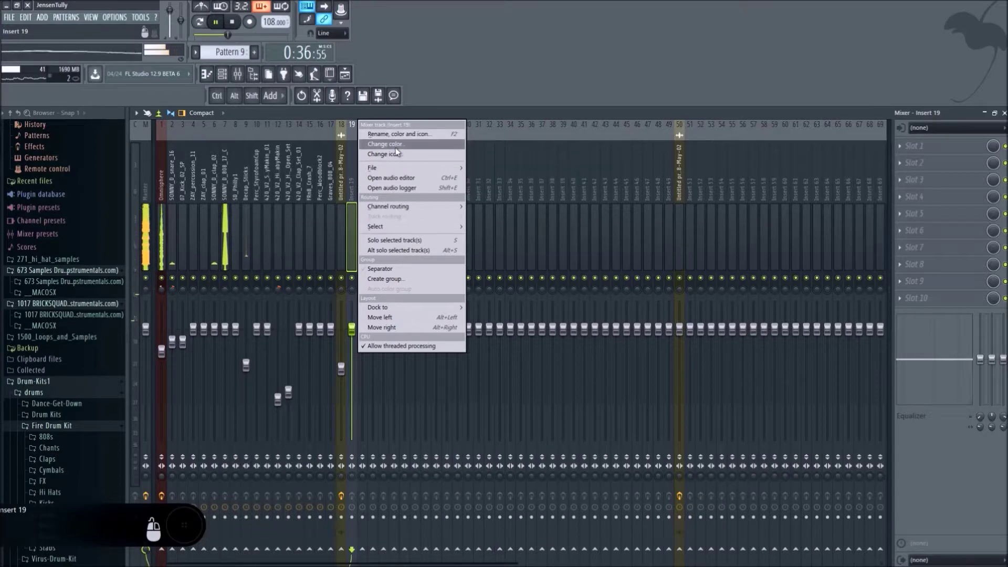
mouse_move(403, 212)
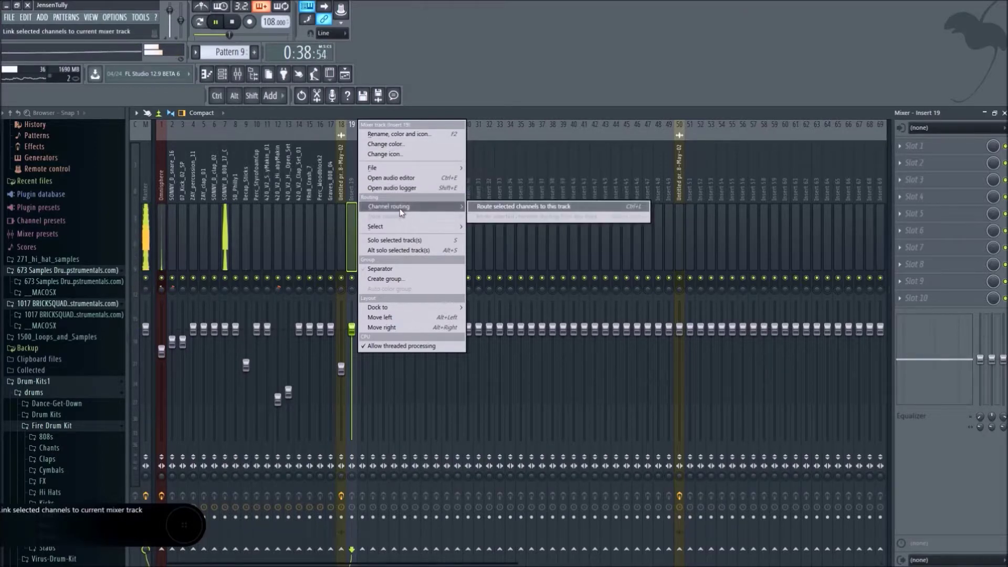
click(397, 134)
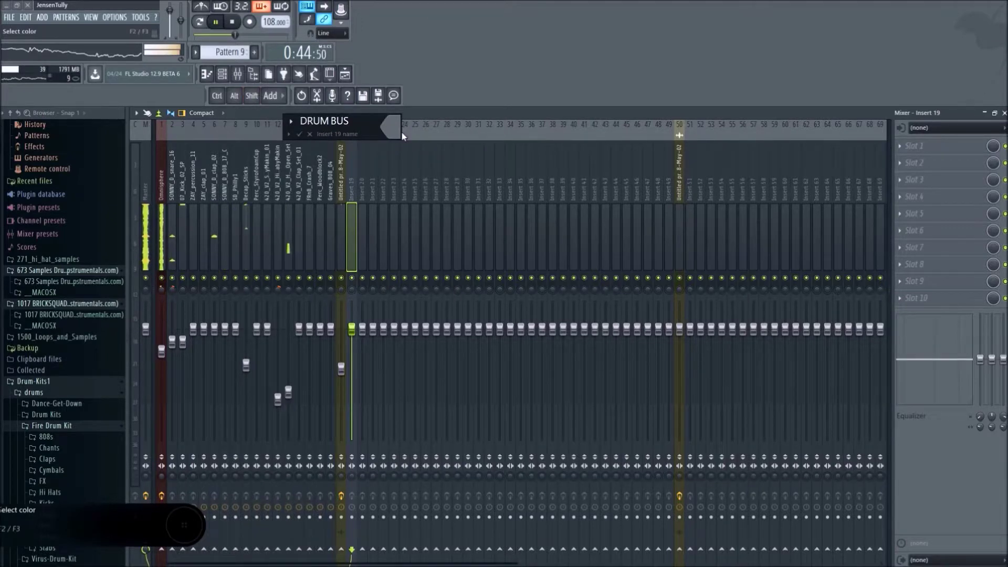
click(384, 132)
click(414, 121)
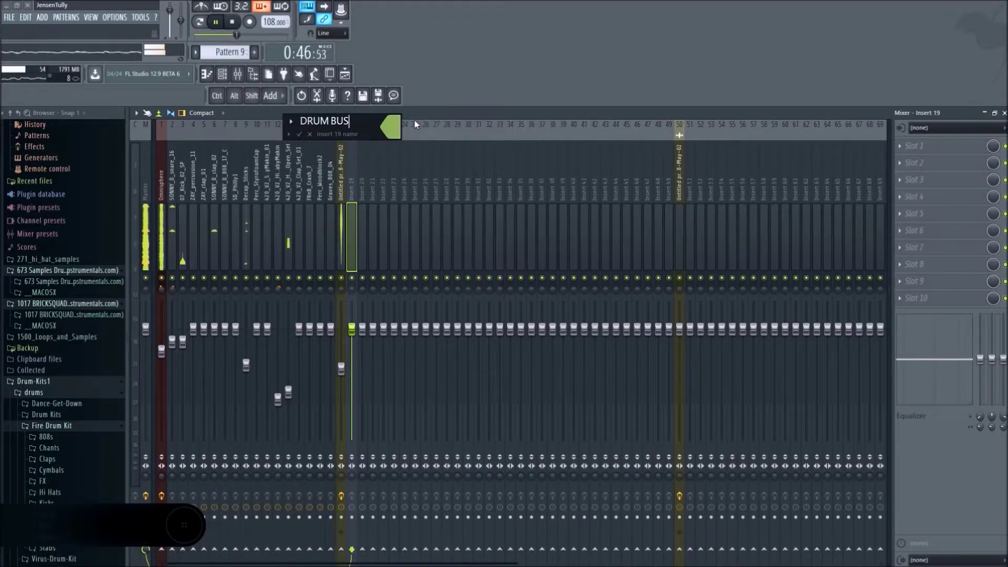
key(Return)
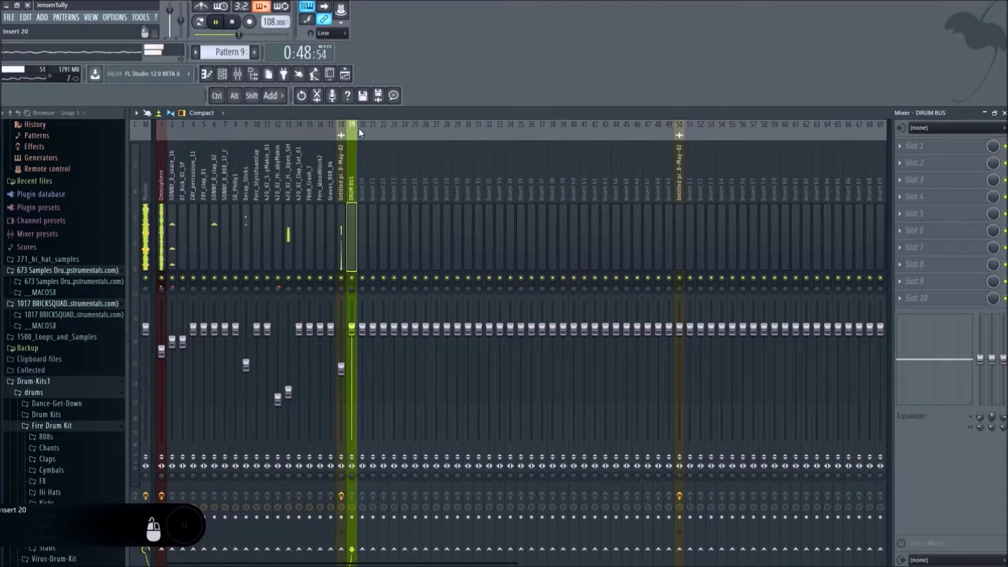
Route the SONNY_D_snare_16, kick, SONNY_D_clap_02, Decap_Sticks and open hi-hat tracks to the DRUM BUS track only
click(246, 207)
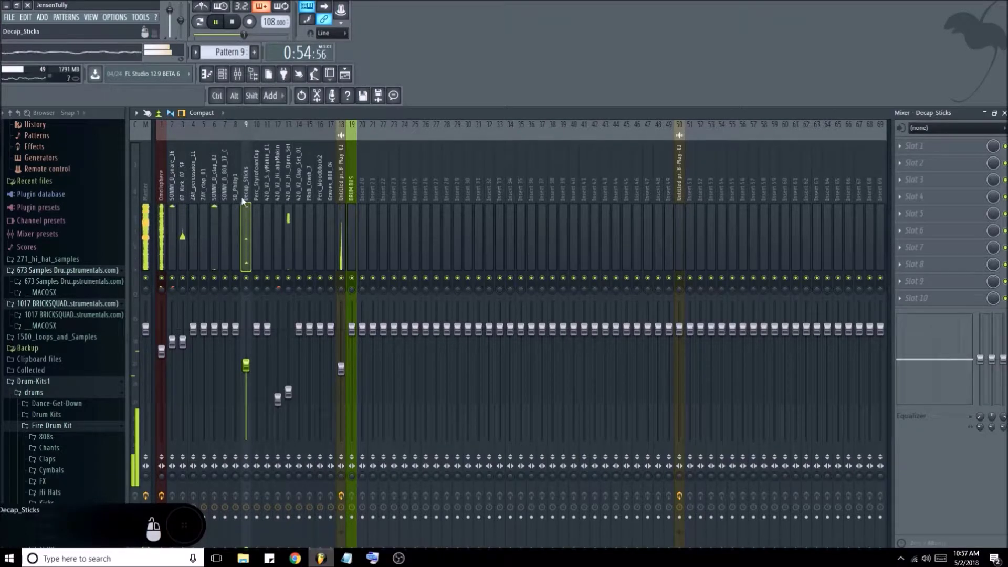
shift+click(171, 207)
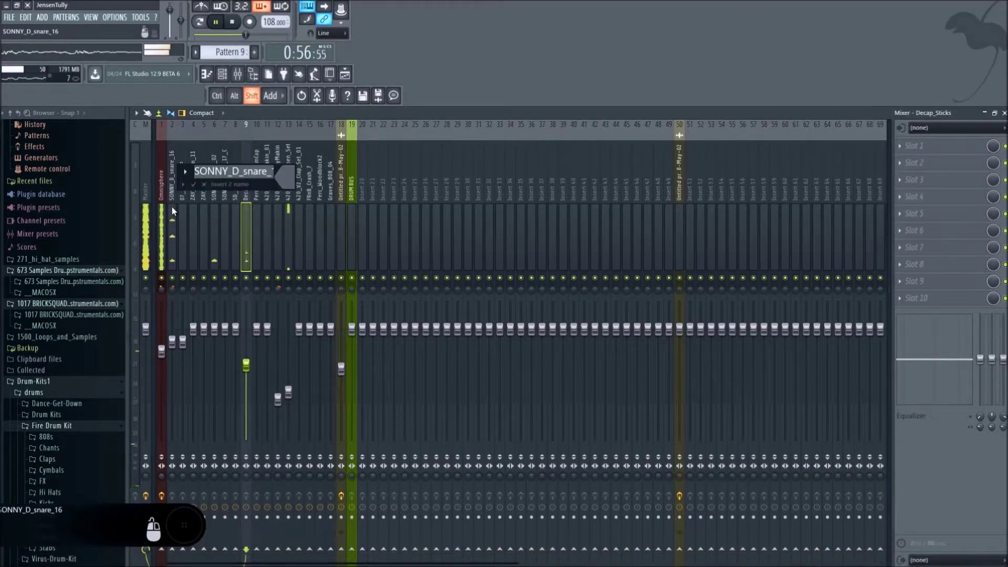
key(Escape)
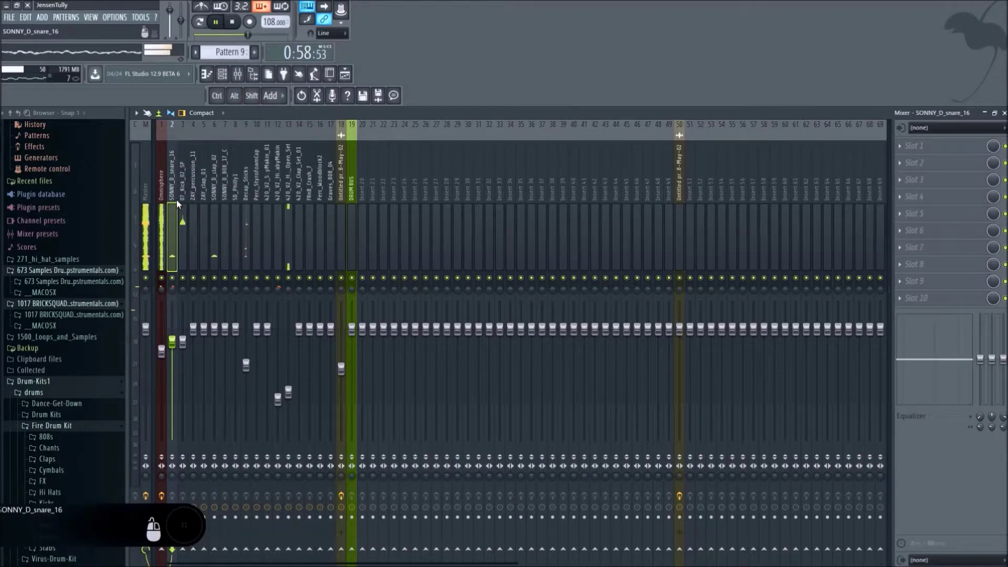
ctrl+click(182, 204)
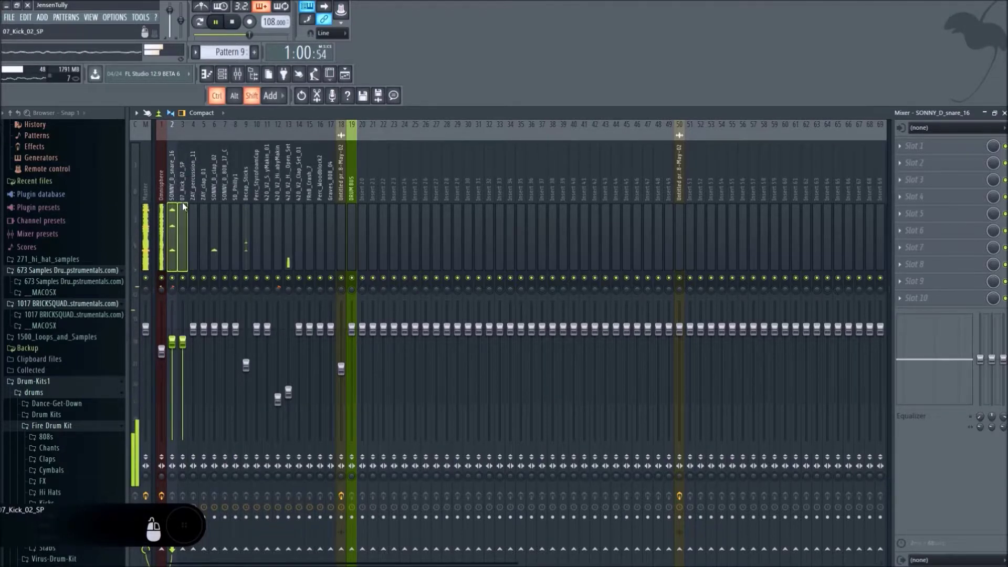
ctrl+click(214, 210)
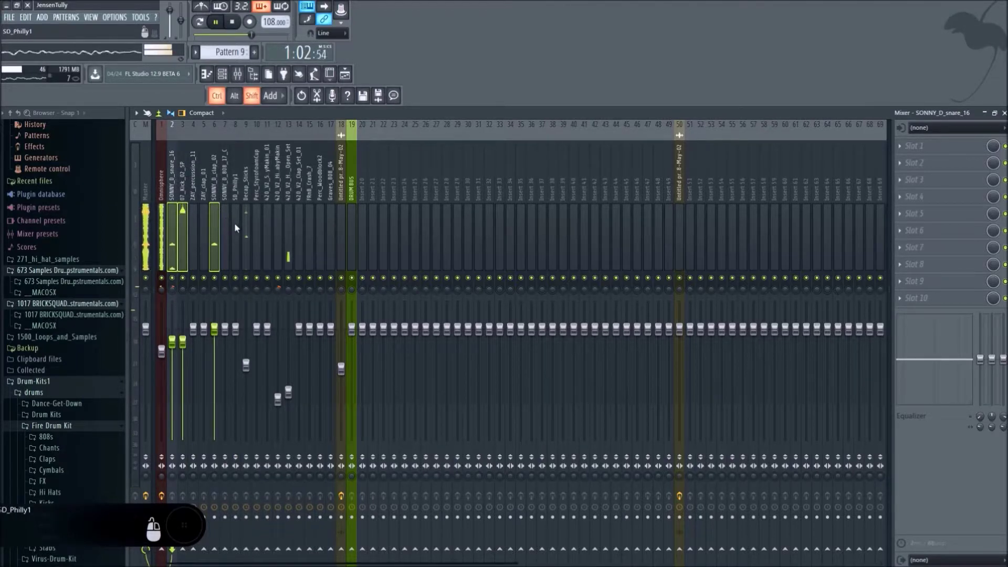
ctrl+click(241, 230)
ctrl+click(288, 246)
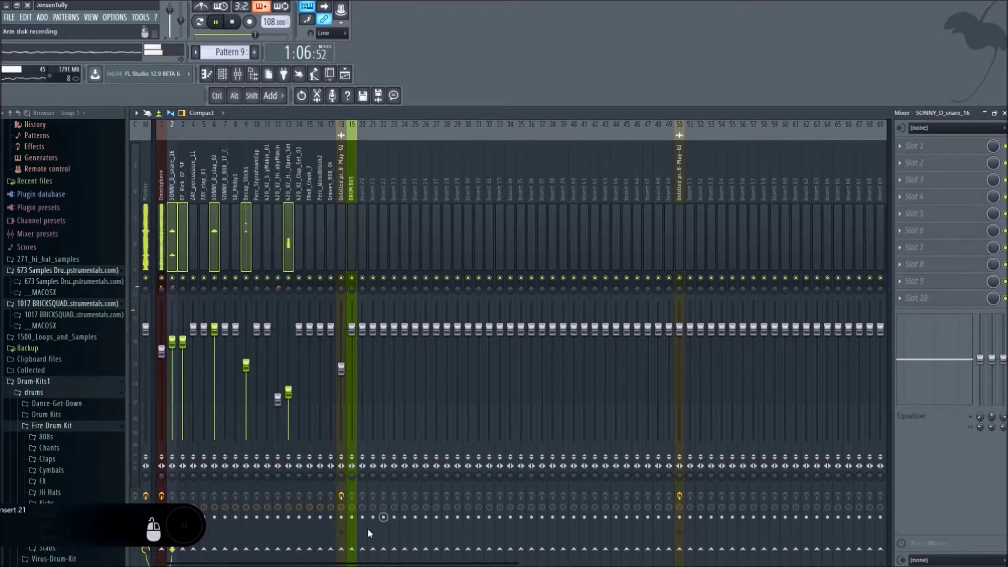
right_click(352, 549)
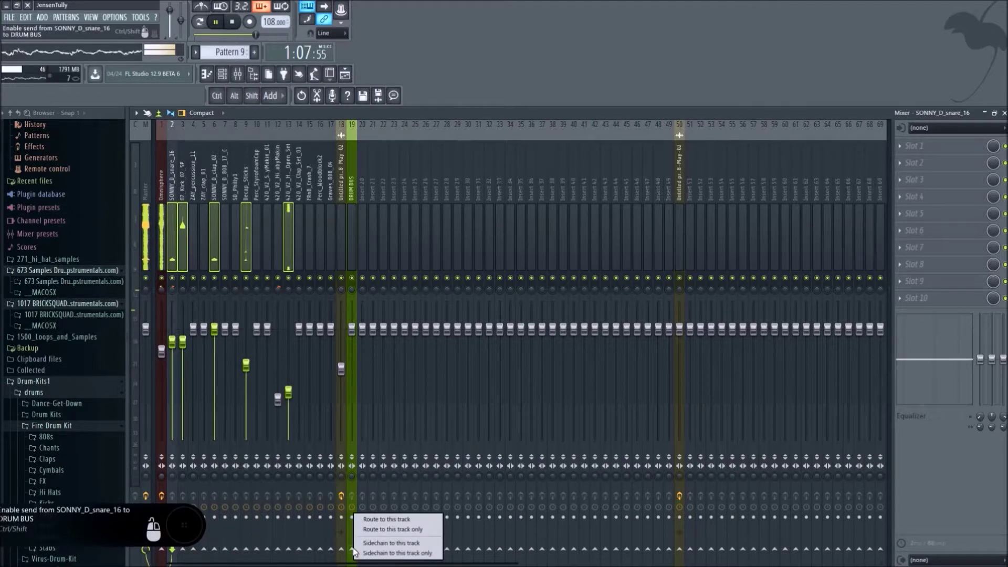
click(393, 529)
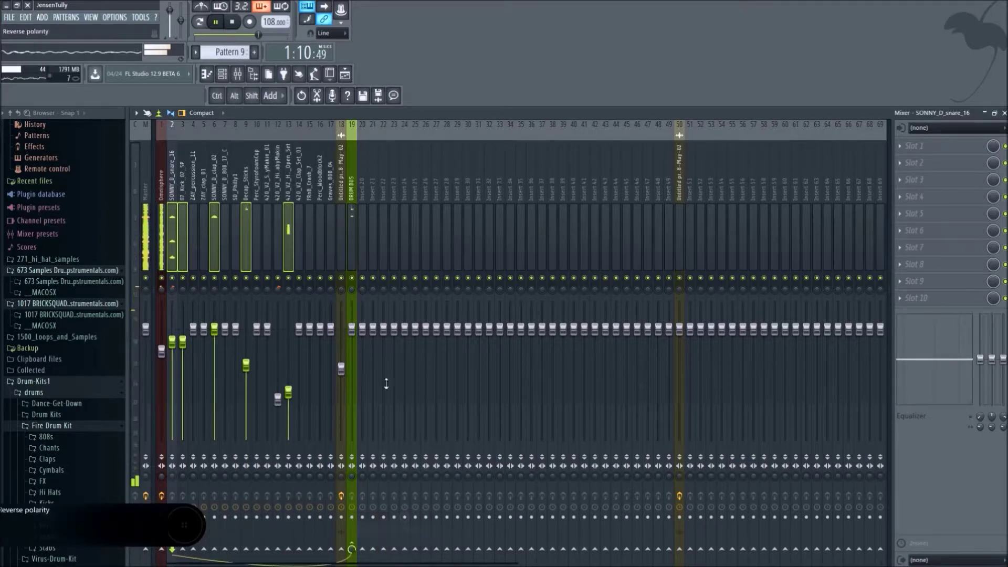
click(352, 218)
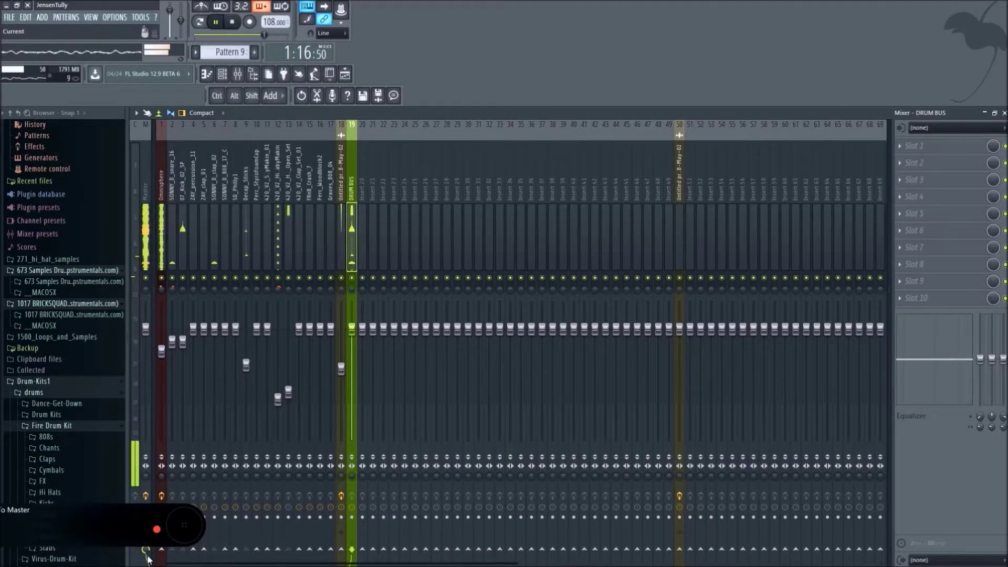
Route the 420_V2_HiHat_BabyMakin track to the DRUM BUS track only
click(278, 207)
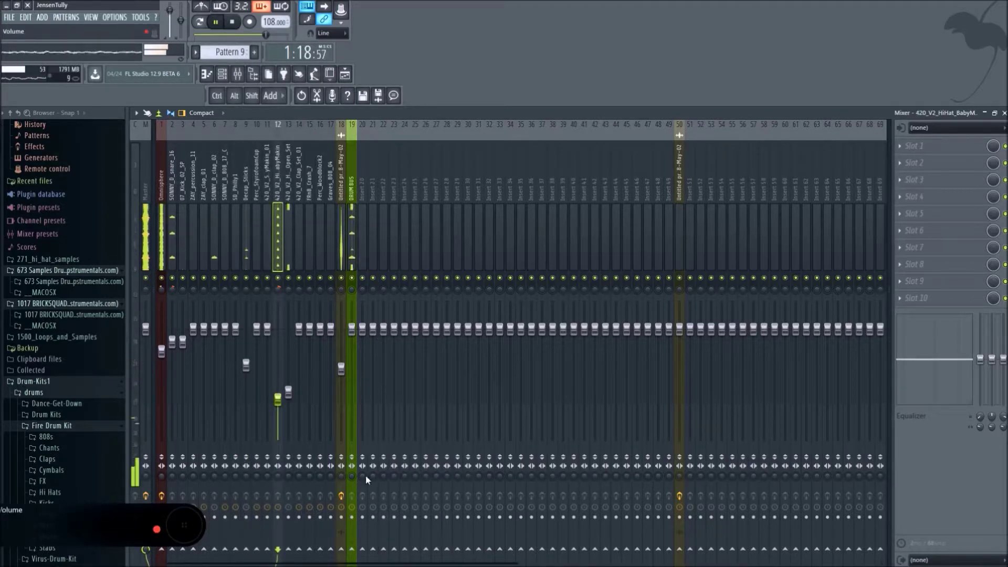
right_click(352, 550)
click(368, 530)
Load Fruity Limiter in the DRUM BUS track's first effect slot and set its ceiling to about -11.1 dB
click(352, 222)
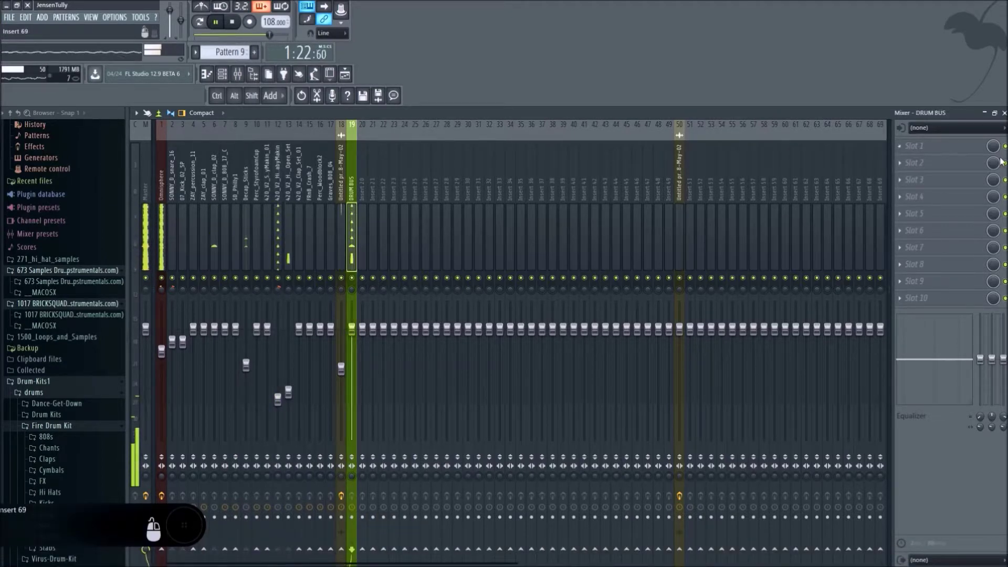
click(945, 147)
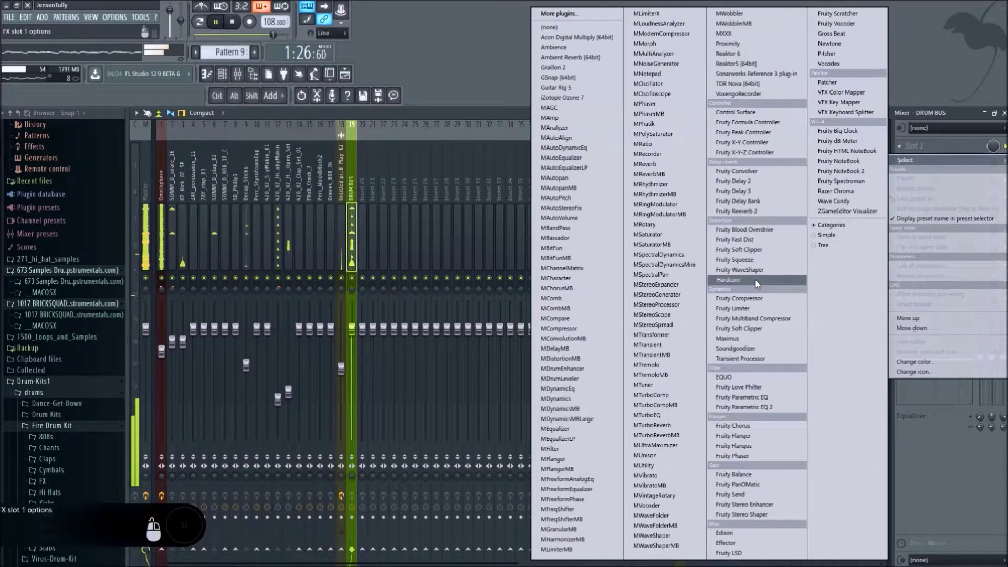
click(756, 308)
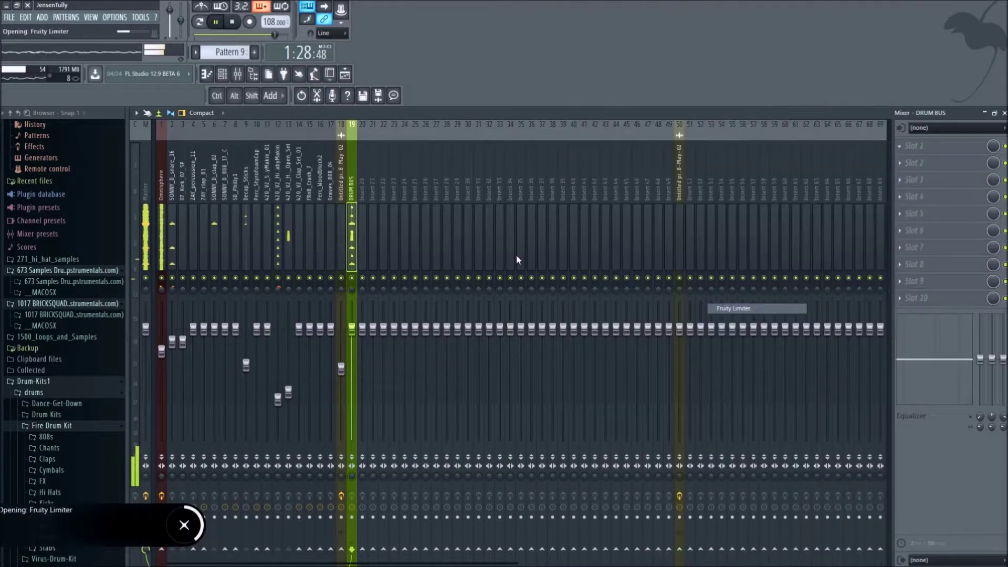
drag(212, 278, 212, 331)
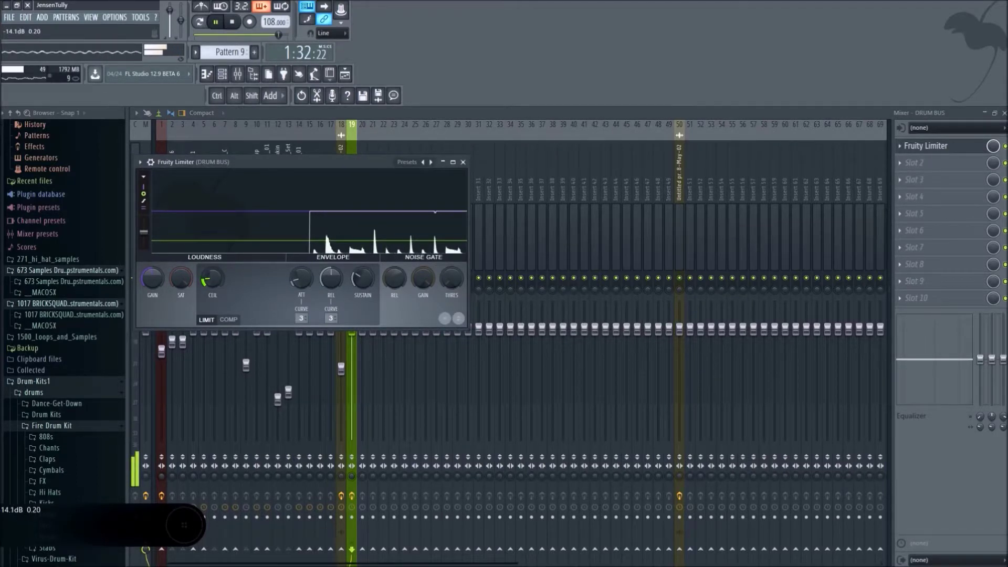
drag(209, 279, 209, 276)
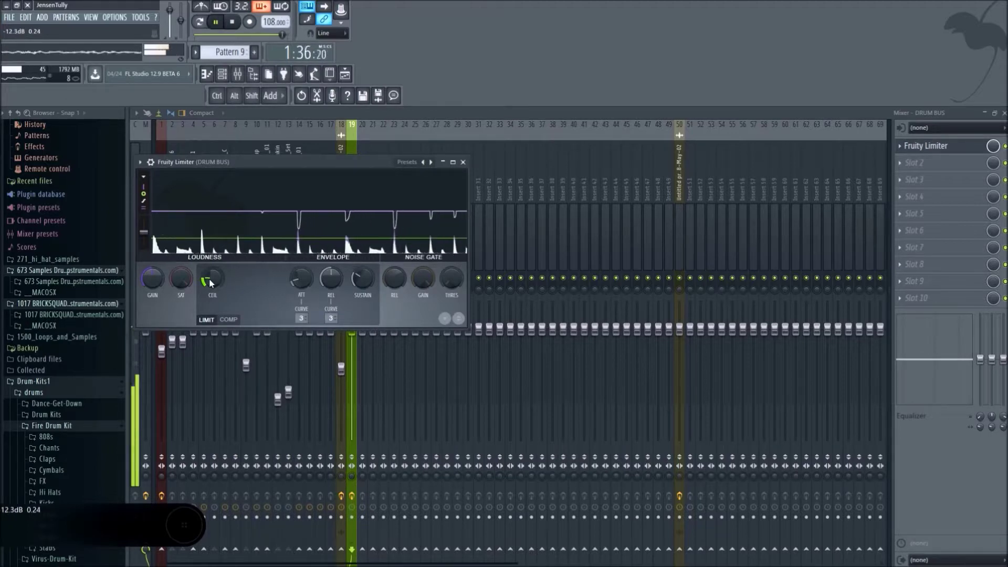
drag(210, 283, 212, 278)
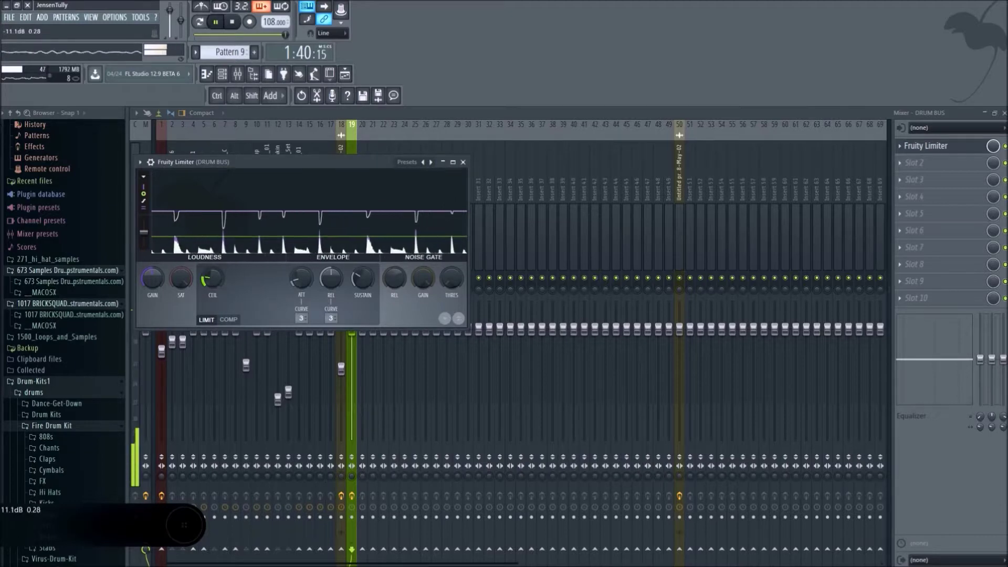
click(463, 162)
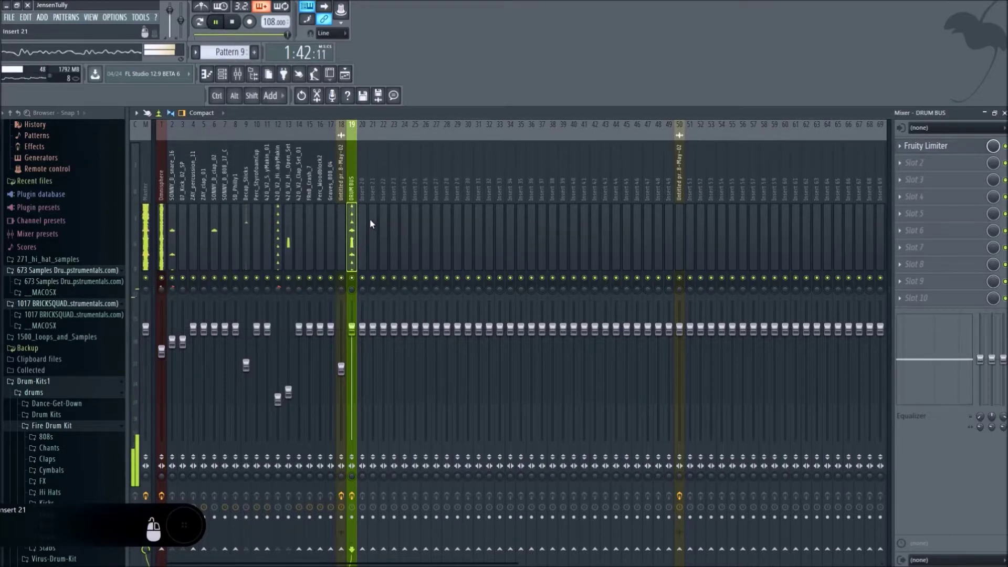
Raise the volume of the SONNY_D_snare_16 mixer track slightly
drag(176, 342, 175, 340)
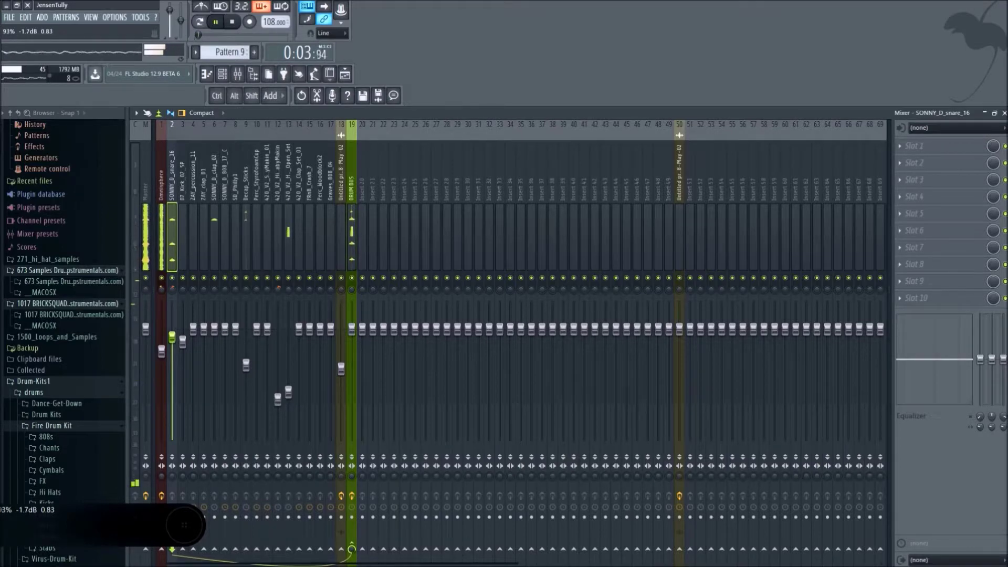
scroll(175, 337, up, 3)
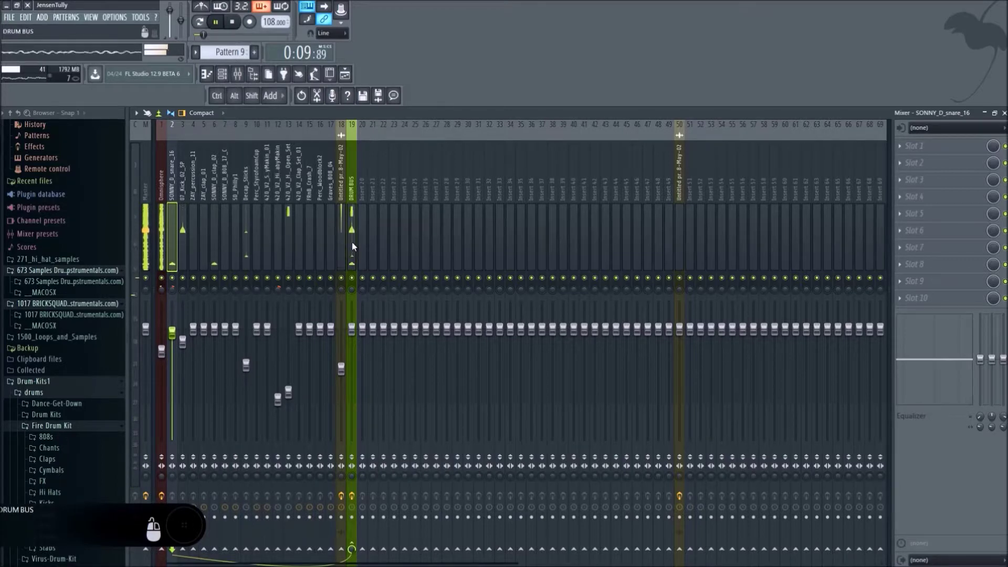
Load Fruity Convolver in the DRUM BUS track's second effect slot with the Evnt - Chamber (Large-Fluttering) preset
click(347, 200)
click(914, 167)
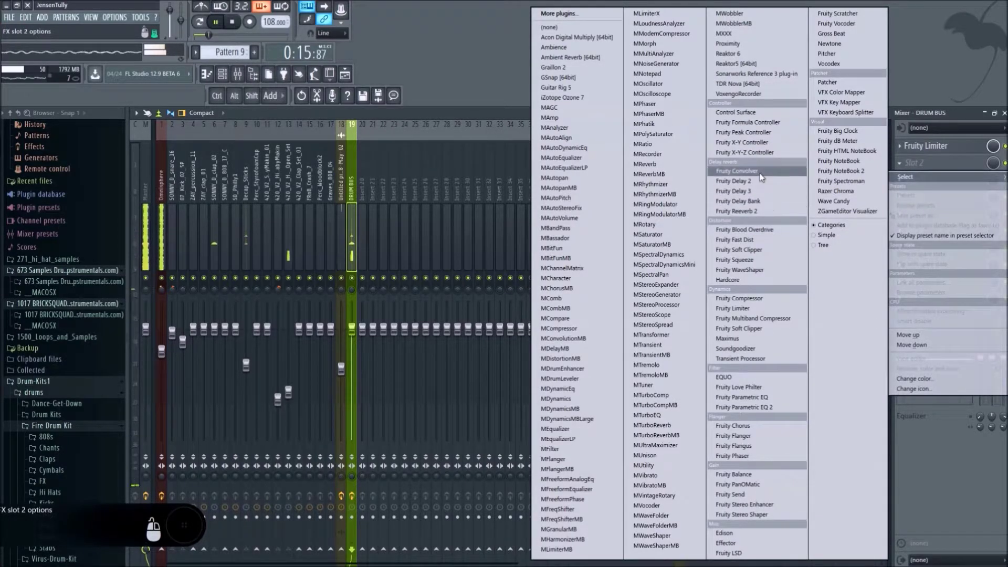
click(761, 171)
click(484, 176)
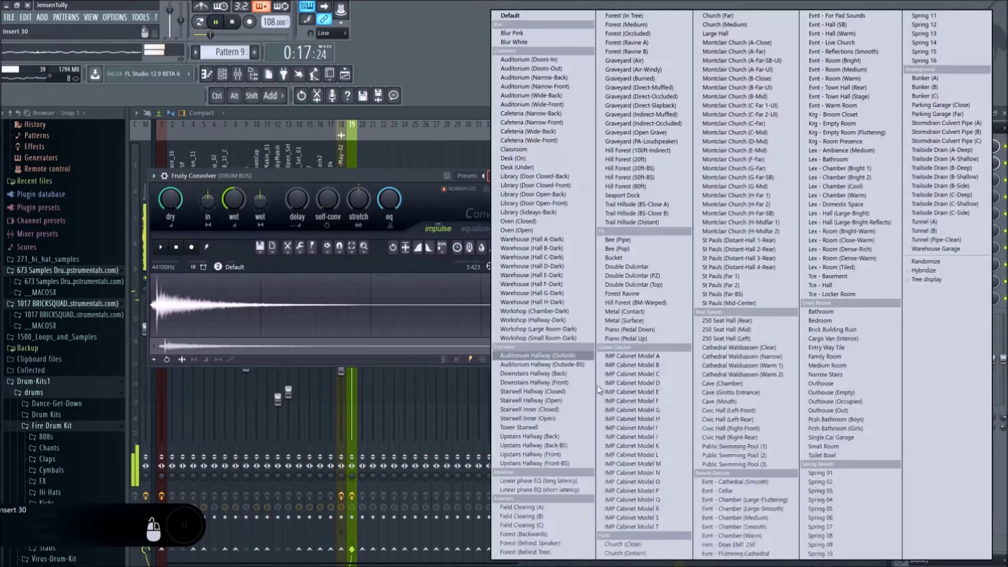
click(731, 499)
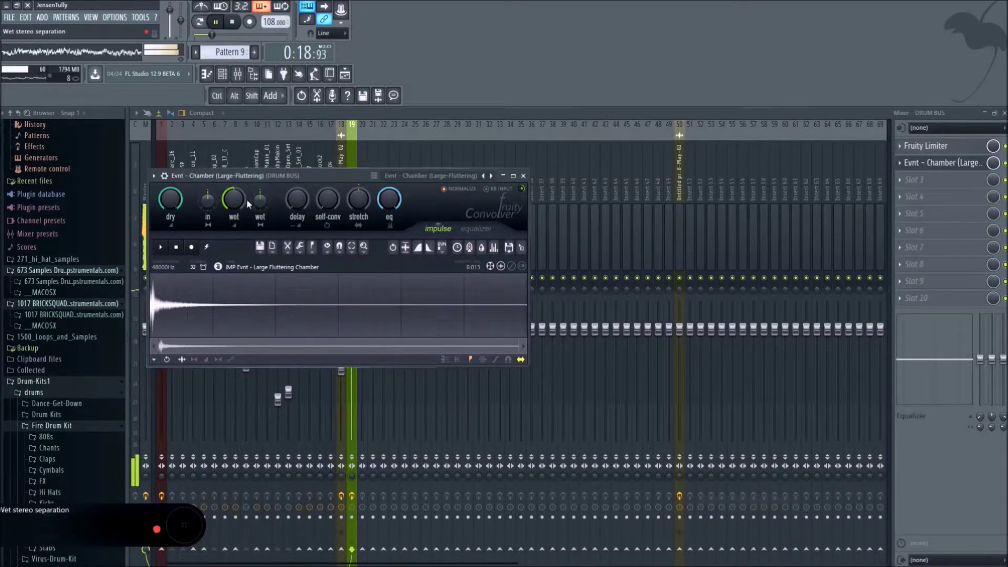
Turn the convolver's wet level down low on the DRUM BUS and reduce its dry level slightly
drag(244, 198, 244, 231)
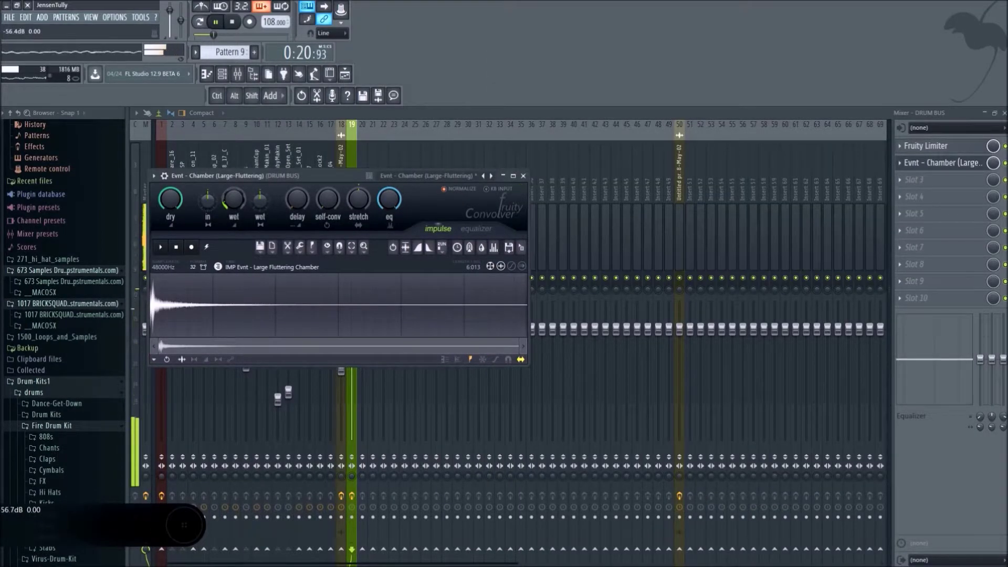
drag(363, 175, 537, 180)
drag(382, 210, 383, 239)
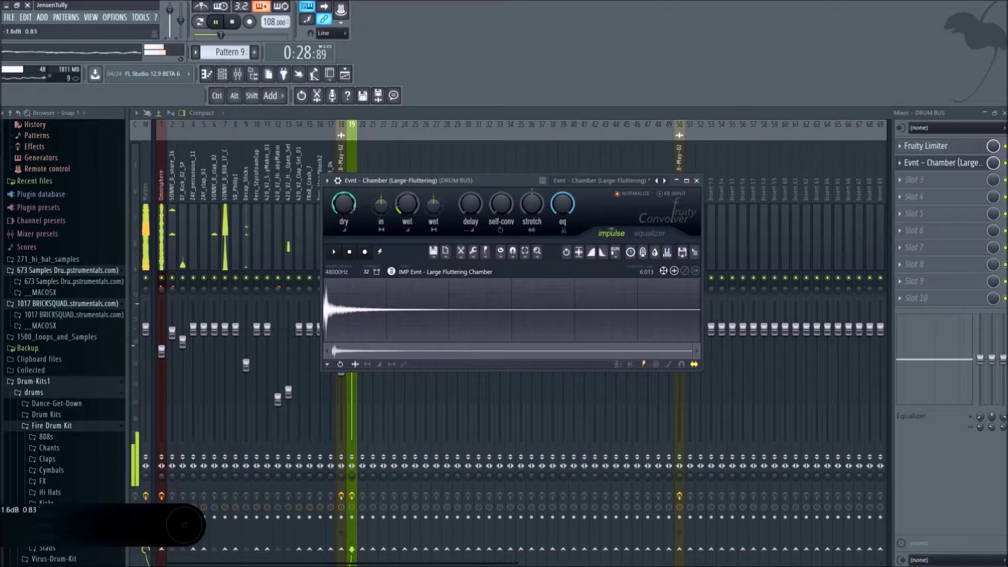
drag(353, 207, 352, 207)
click(400, 207)
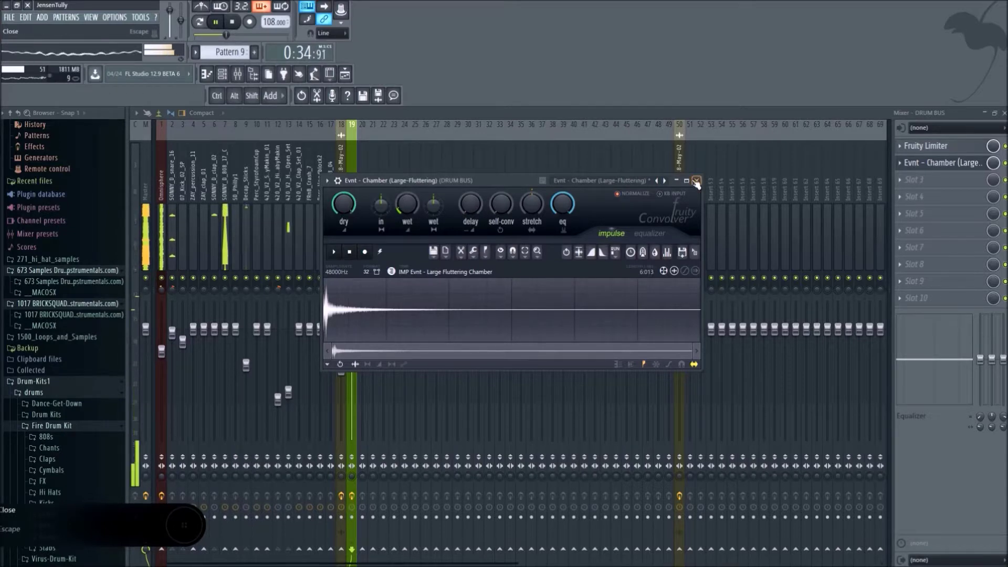
Lower the volume of the SONNY_D_808_17_C mixer track to about -4.4 dB
click(697, 181)
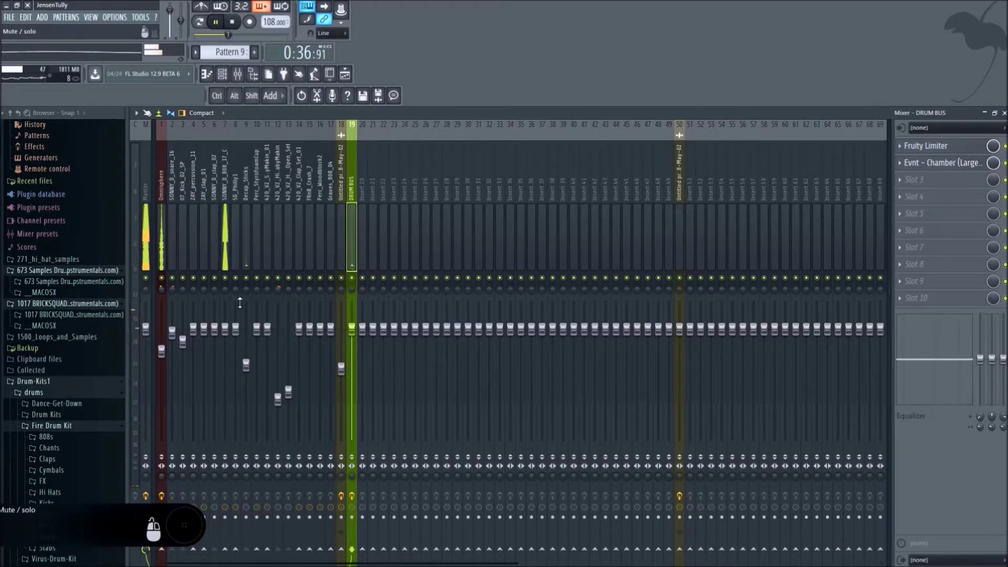
drag(228, 333, 225, 349)
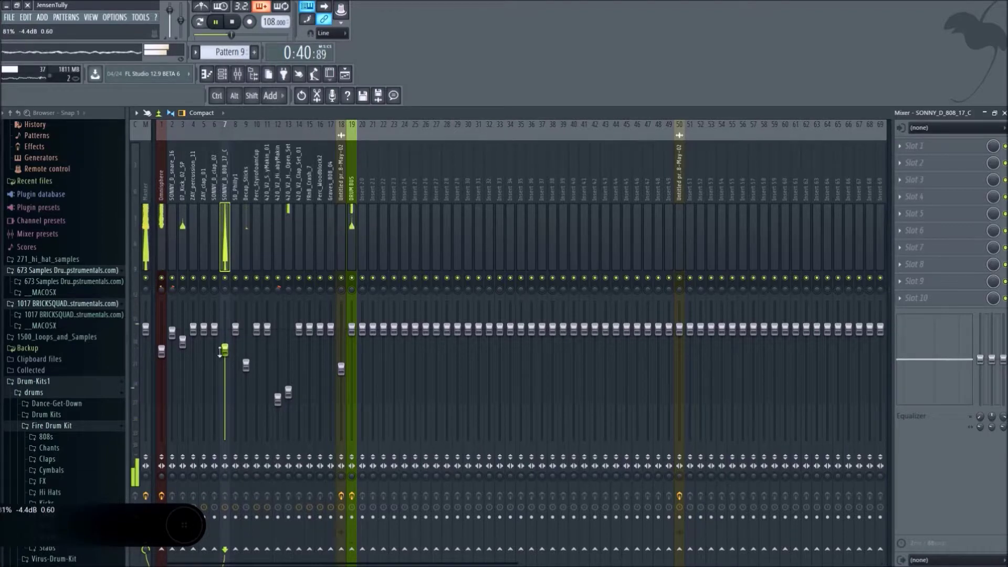
scroll(99, 371, down, 3)
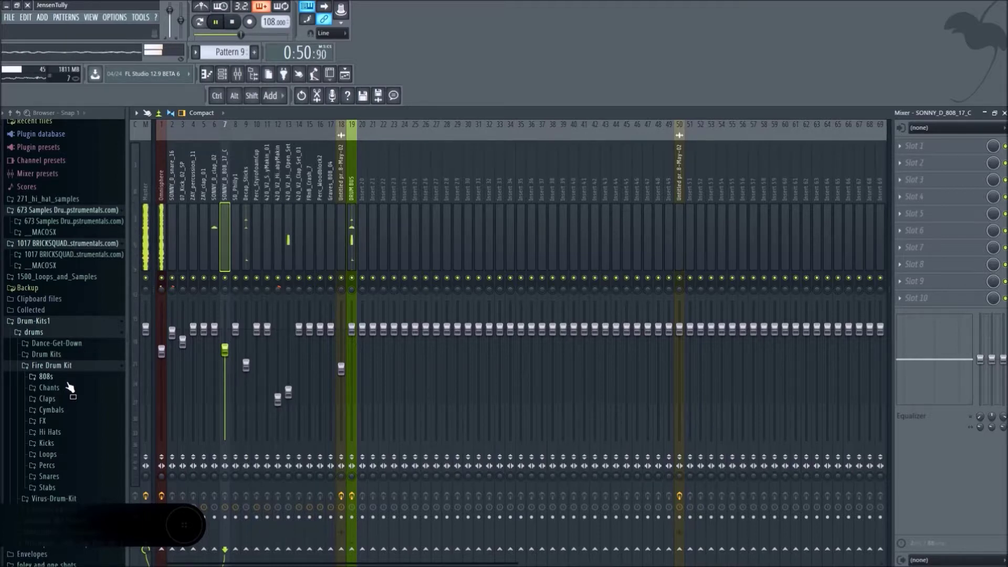
scroll(69, 387, down, 4)
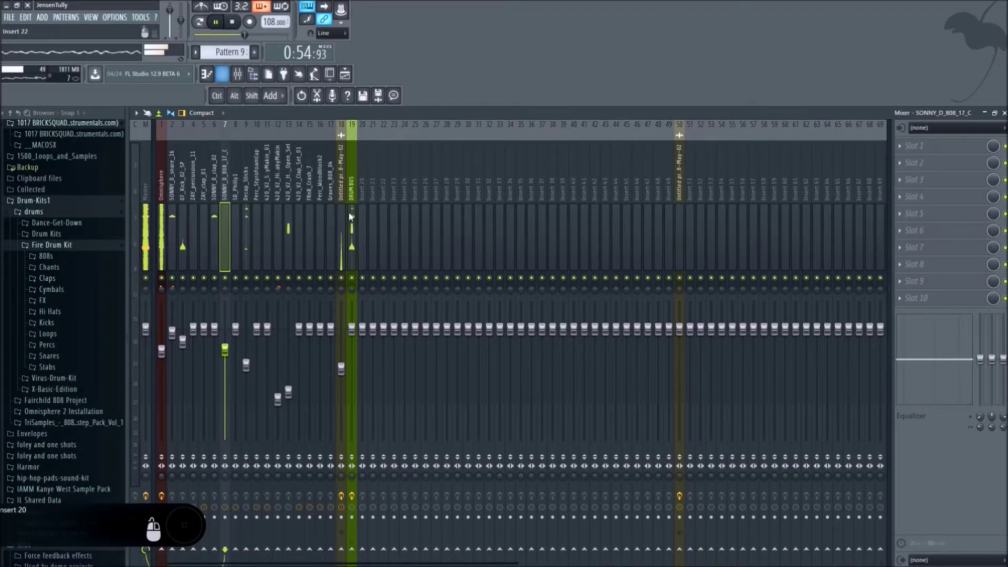
Create an automation clip for the panning of the Untitled project - 2018-May-02 track on mixer insert 18
click(342, 193)
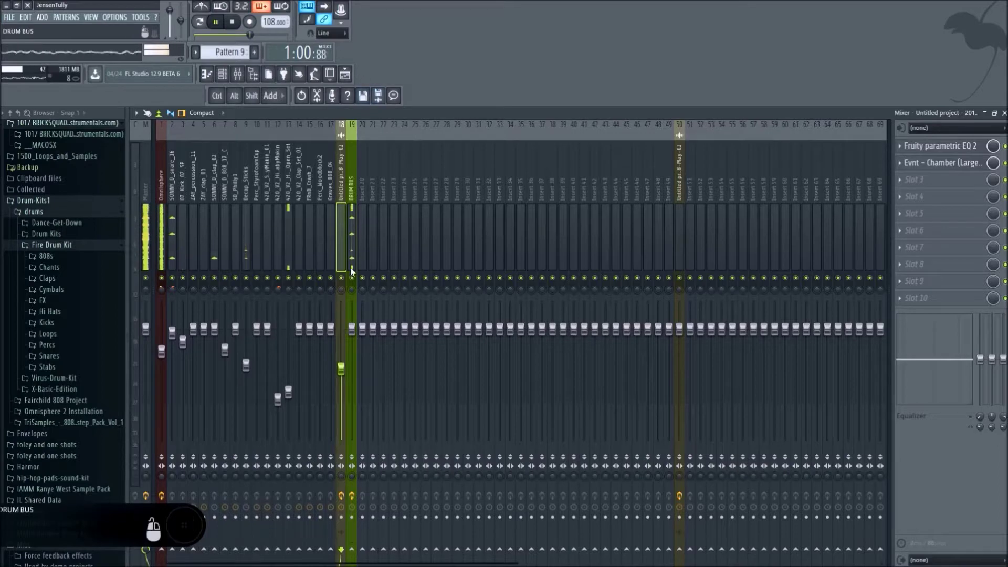
right_click(339, 288)
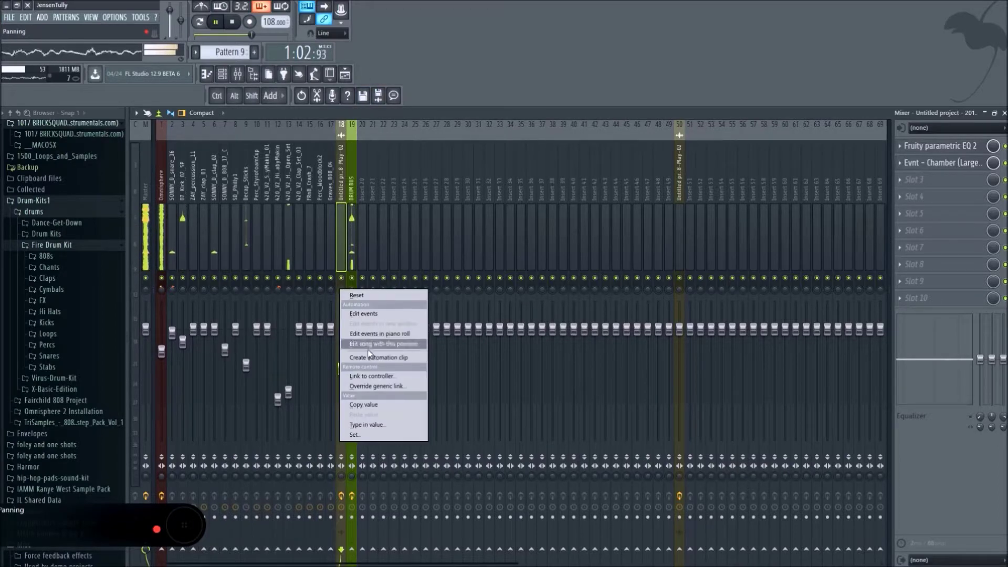
click(367, 357)
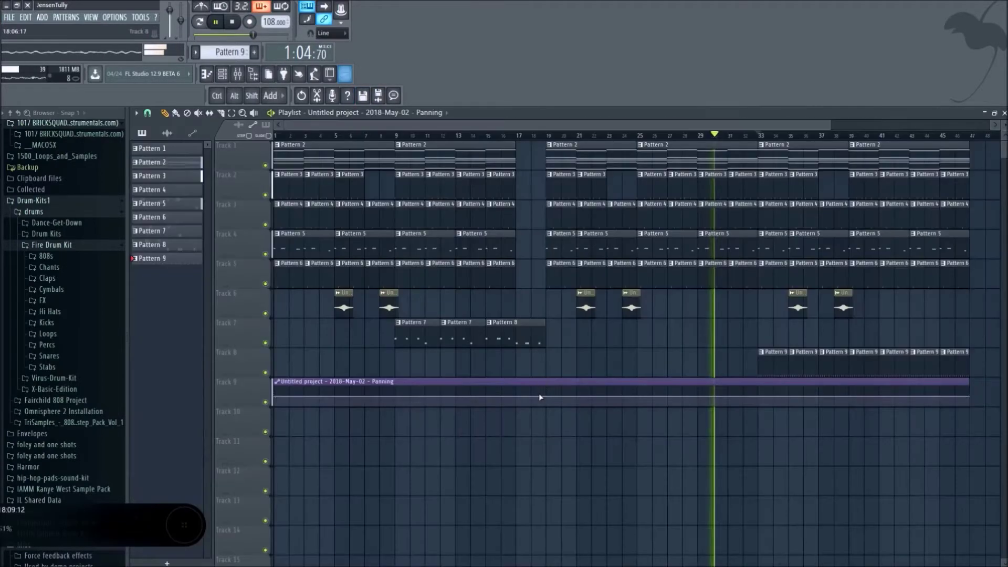
Shape the panning automation to ramp from near hard left at bar 21 to partly right at bar 22, and play it back
scroll(601, 441, up, 5)
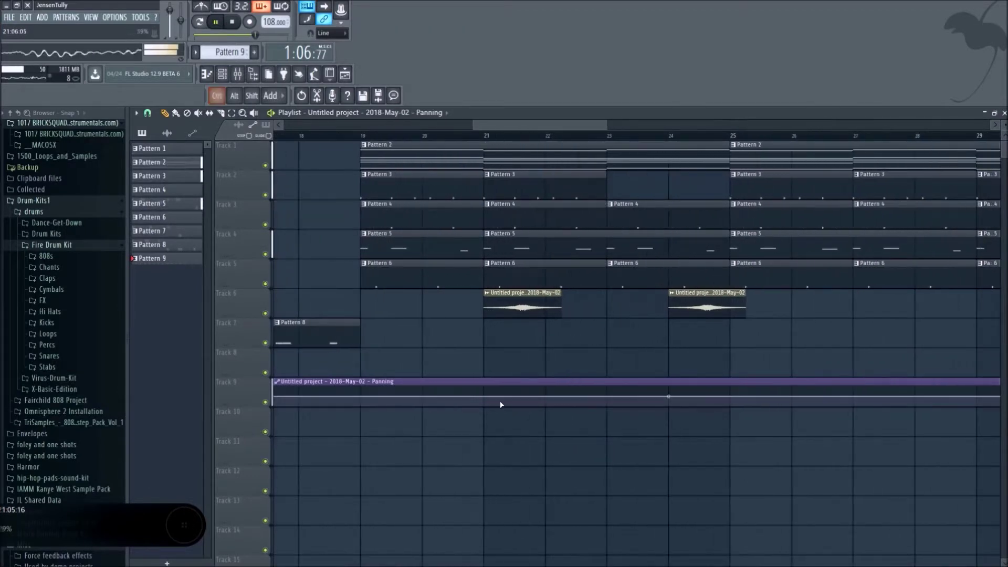
right_click(484, 406)
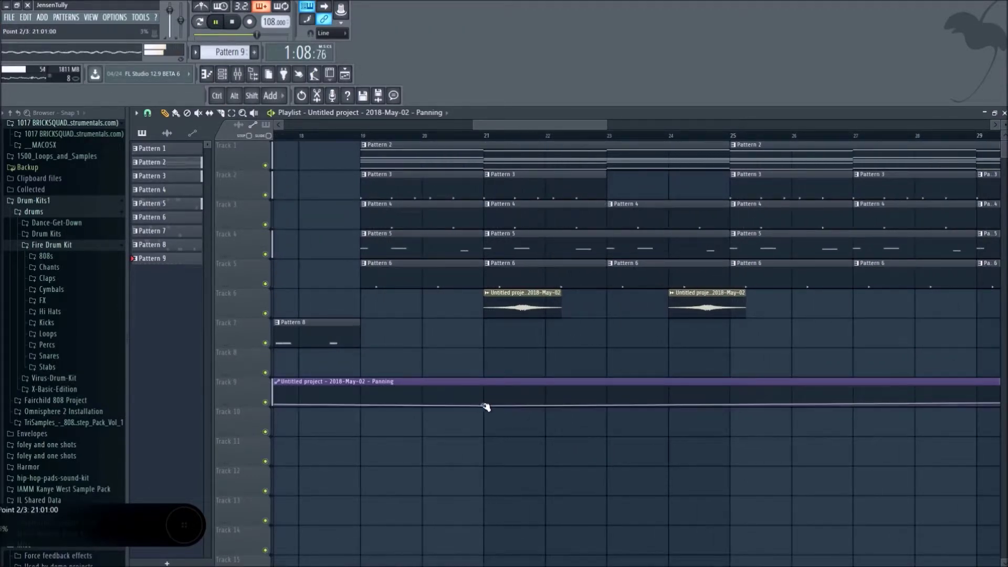
right_click(544, 388)
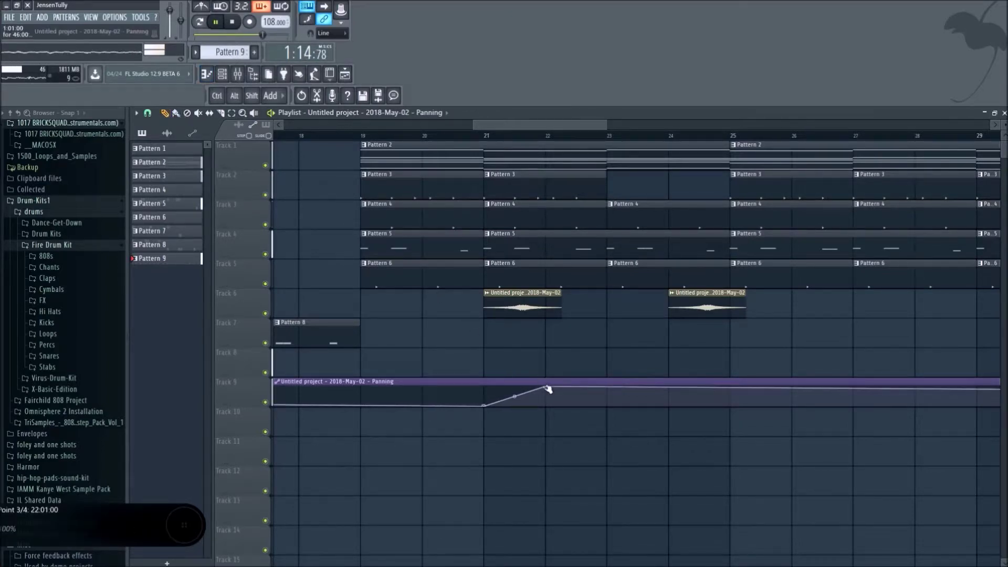
drag(546, 388, 546, 392)
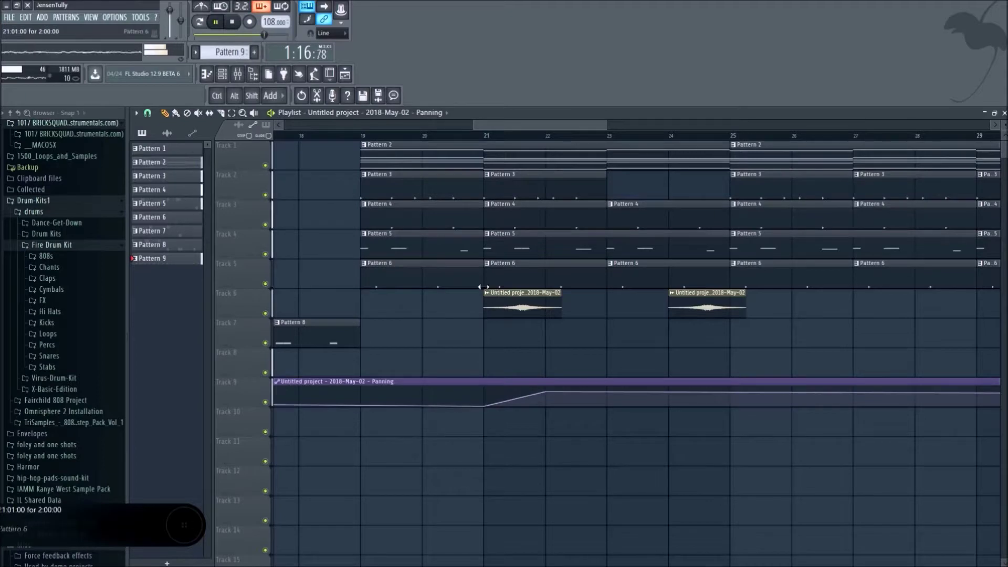
click(481, 136)
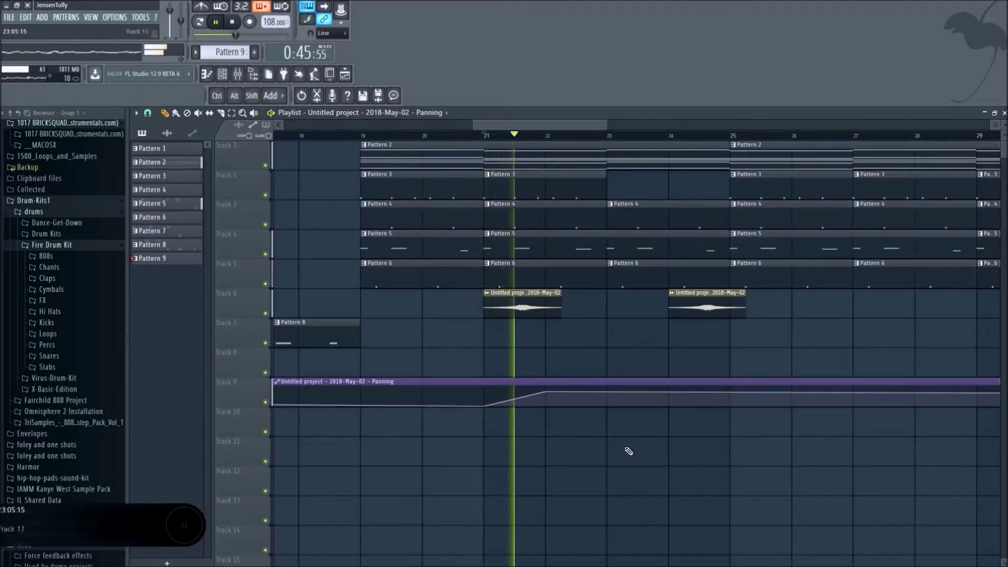
Slice the panning automation clip at bars 21 and 23 and delete the pieces outside that range
scroll(578, 454, down, 5)
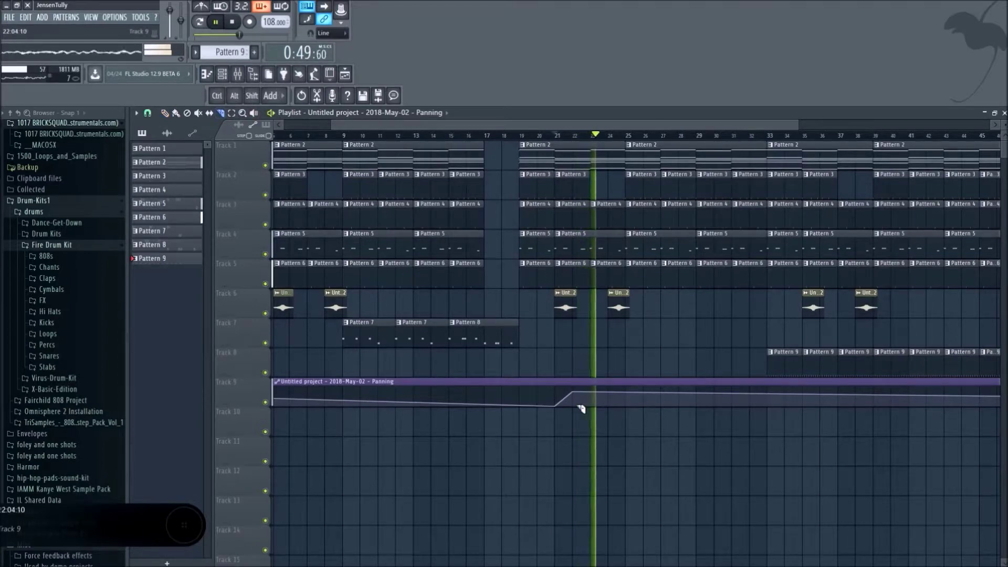
drag(561, 381, 555, 426)
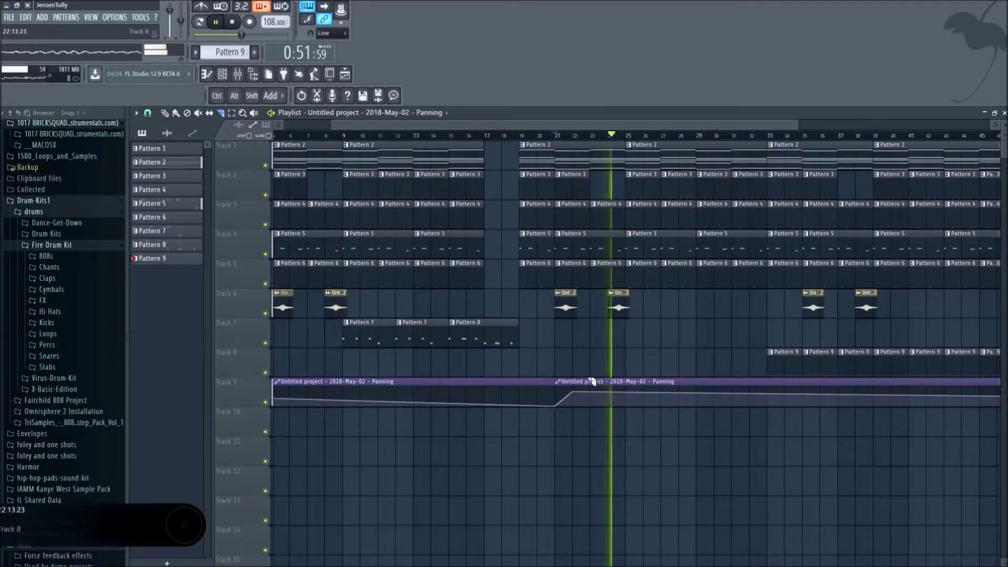
drag(594, 382, 590, 427)
ctrl+click(650, 383)
drag(508, 423, 493, 372)
key(Delete)
Copy the short panning clip on Track 9 beneath each of the other audio clips of Track 6 and replay from bar 21
click(166, 113)
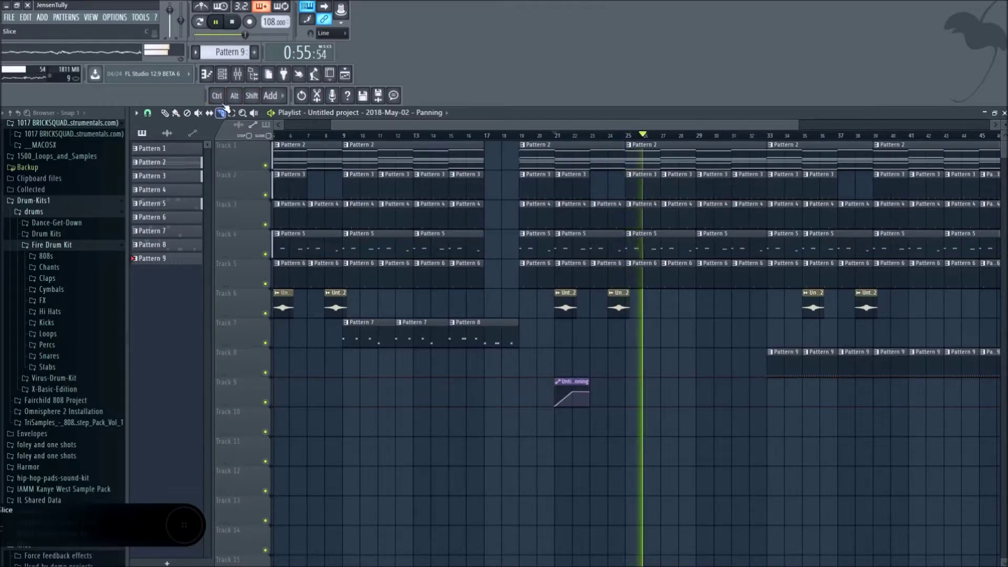
click(573, 382)
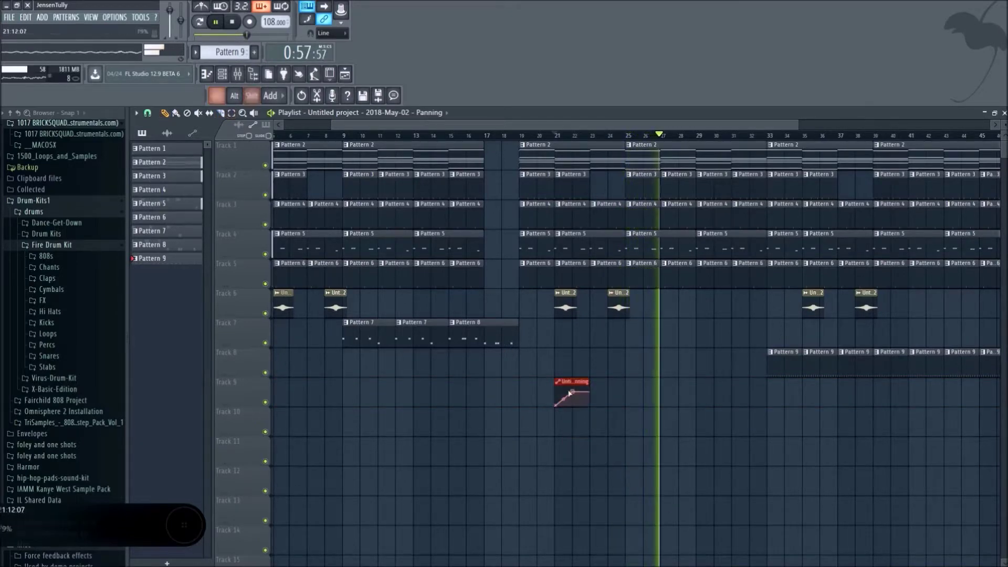
mouse_move(573, 382)
mouse_down()
mouse_move(819, 406)
mouse_move(833, 381)
mouse_move(890, 387)
mouse_move(296, 380)
mouse_up()
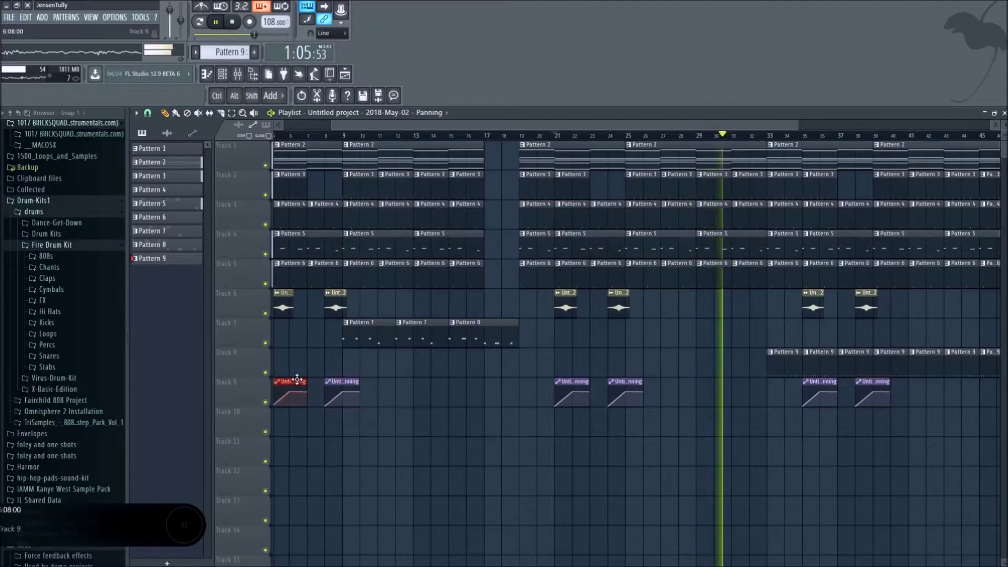
click(550, 136)
key(ctrl+d)
Raise the Fruity Convolver's wet level on mixer insert 18 to about -20.9 dB
click(239, 77)
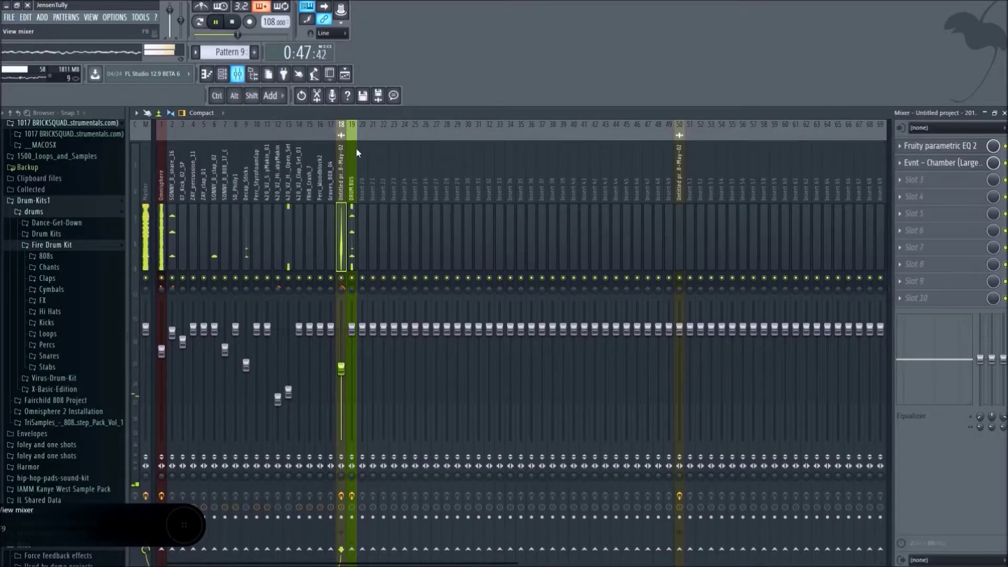
click(924, 167)
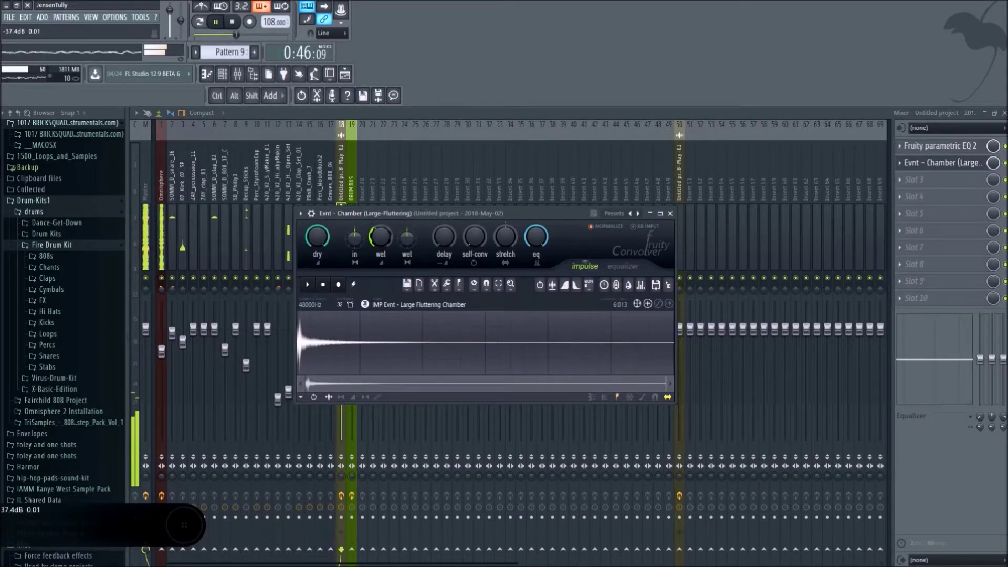
drag(383, 237, 383, 232)
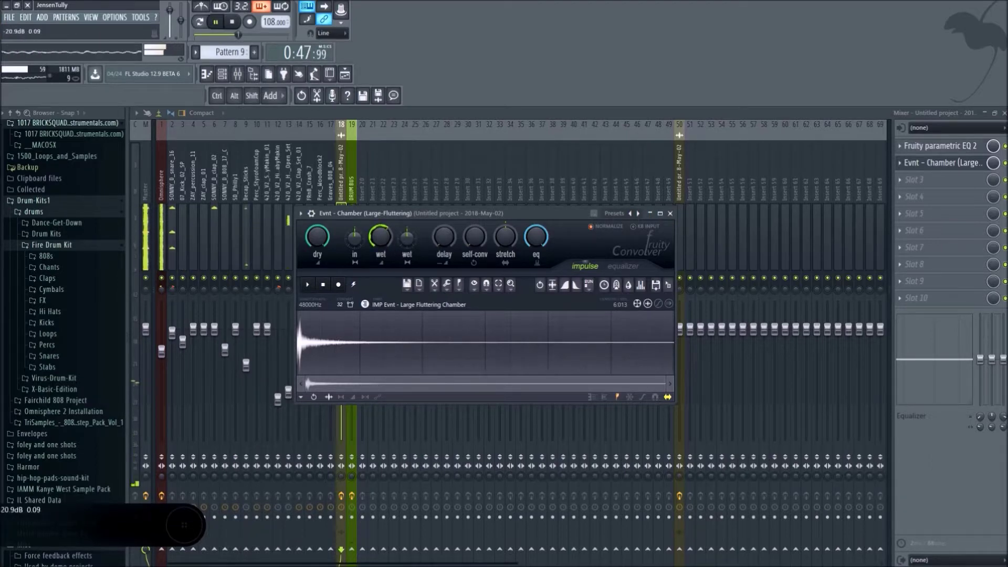
click(670, 214)
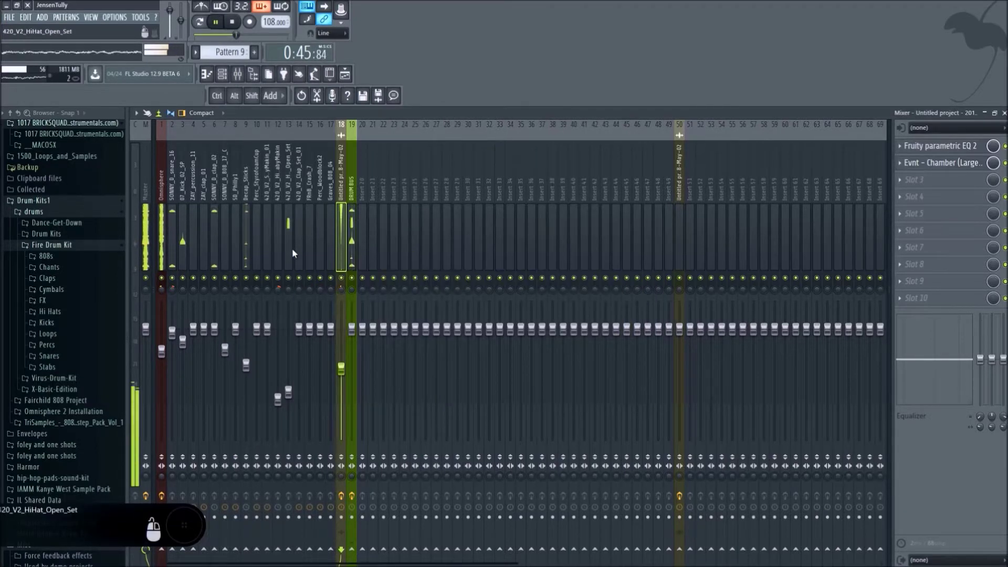
Raise the volume of the 420_V2_HiHat_Open_Set mixer track slightly and reselect the DRUM BUS track
click(288, 399)
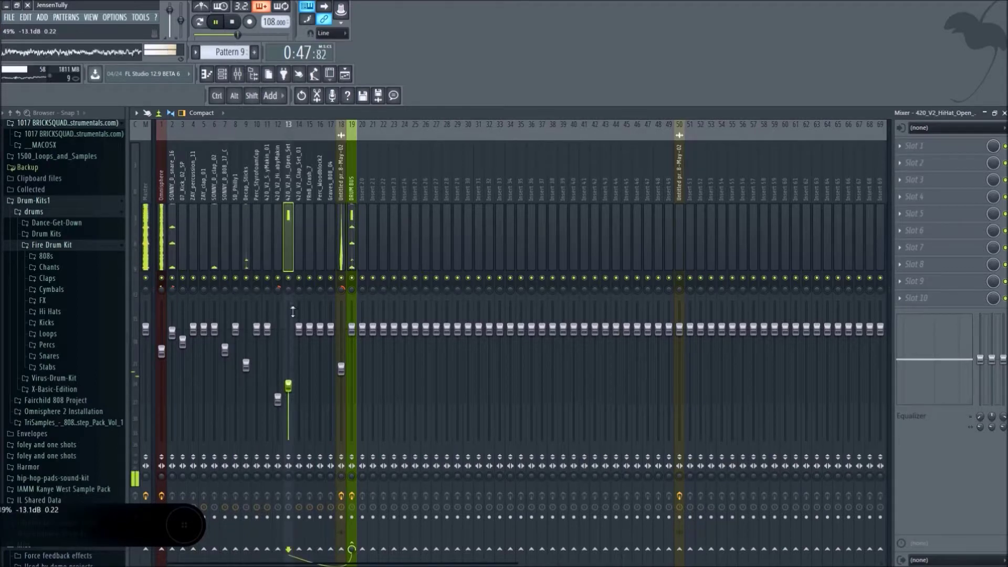
click(351, 241)
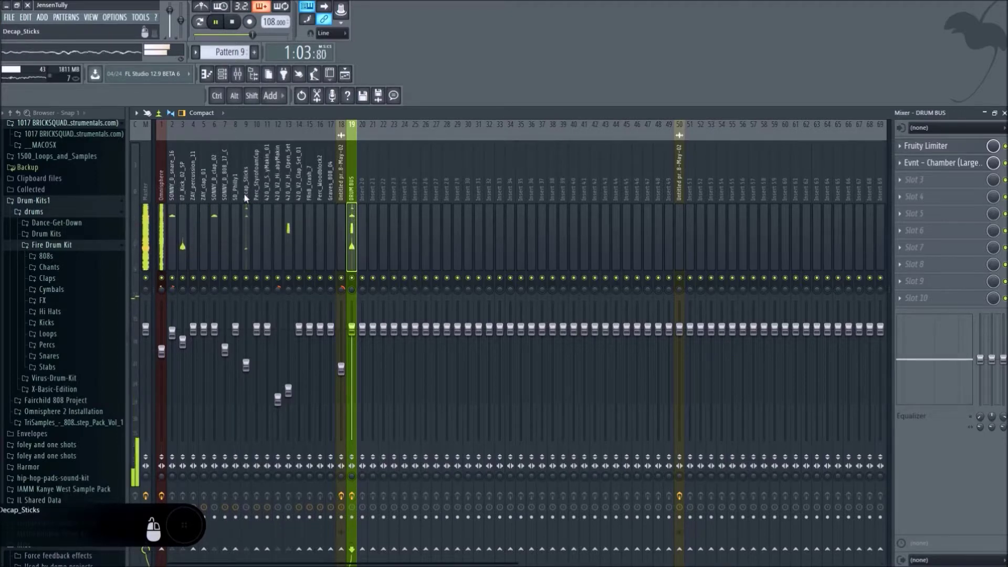
Audition samples from the Cymbals and Chants folders of the Fire Drum Kit
click(77, 289)
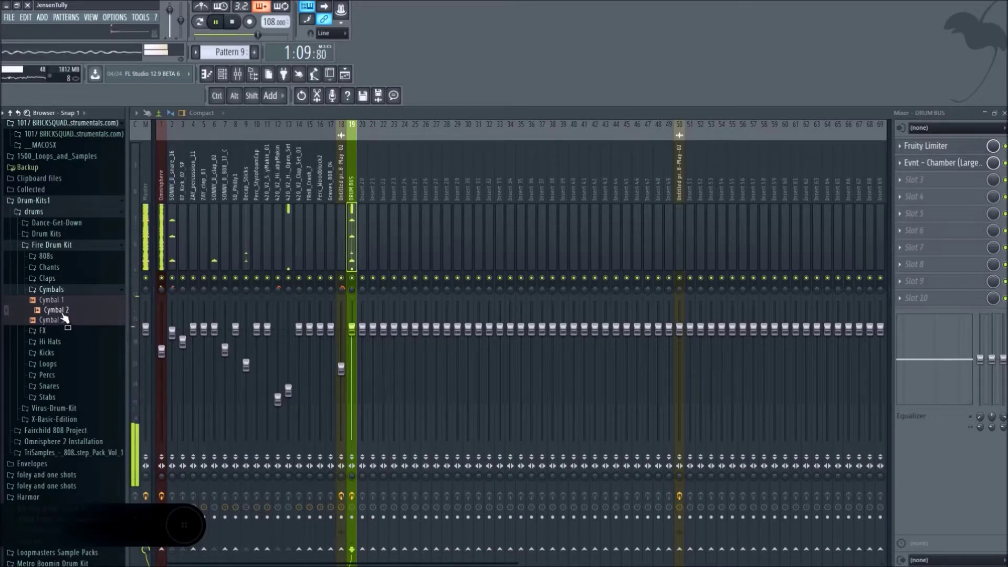
click(63, 320)
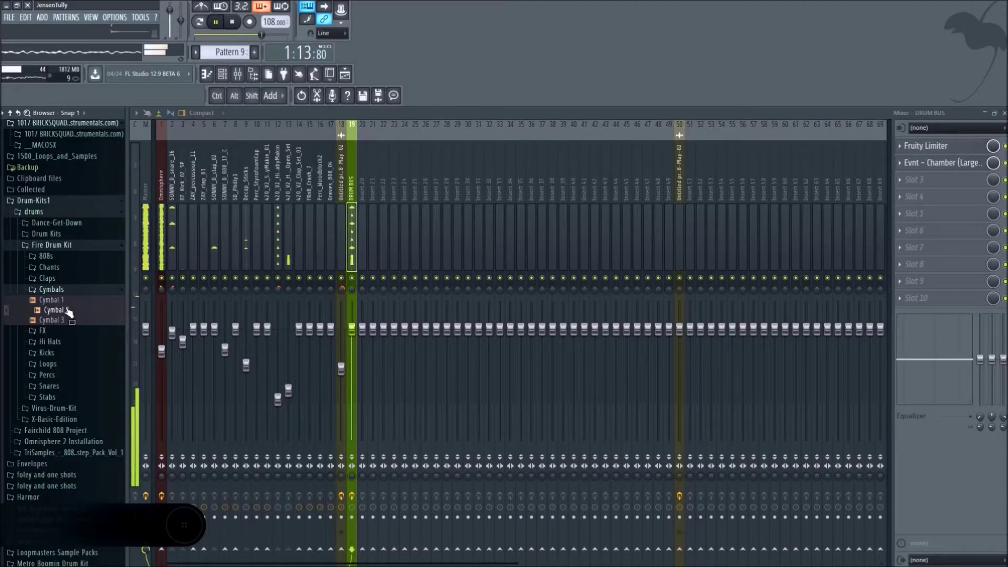
click(63, 293)
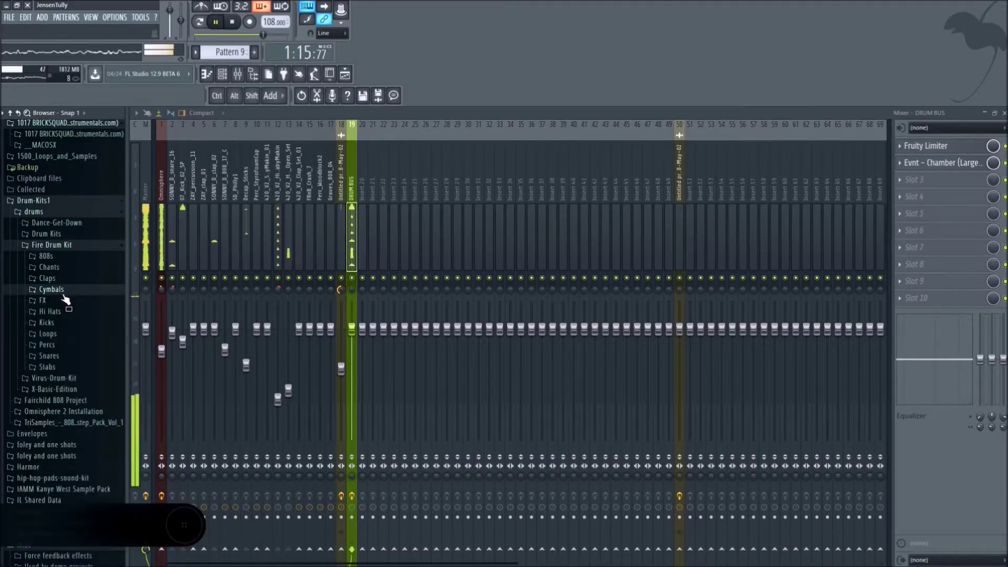
click(61, 269)
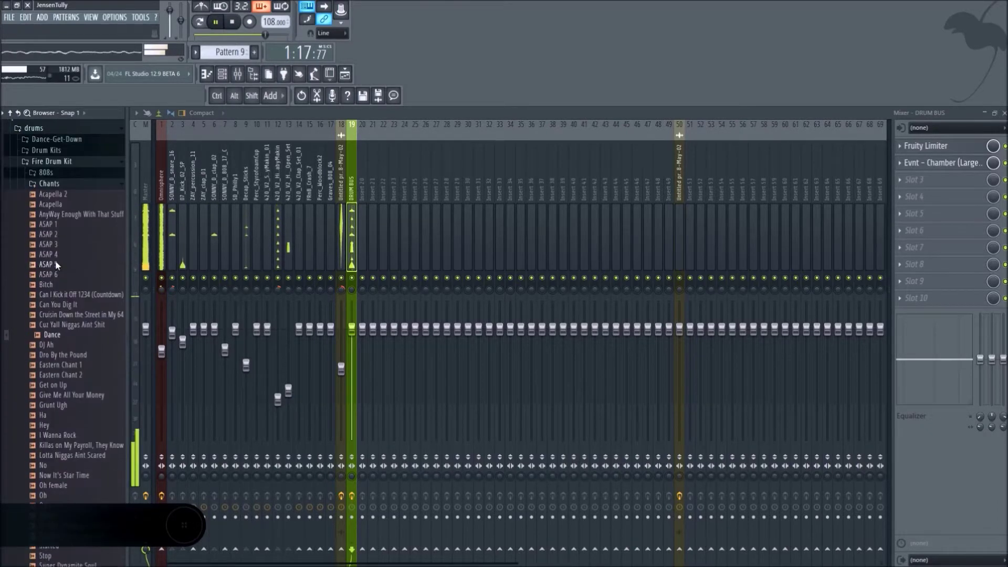
click(49, 185)
Look through the clap and cymbal one-shots of 420 The Smokers Kit Vol. 2, auditioning 420_V2_Cymbal_BabyMakin
scroll(65, 315, down, 15)
click(70, 390)
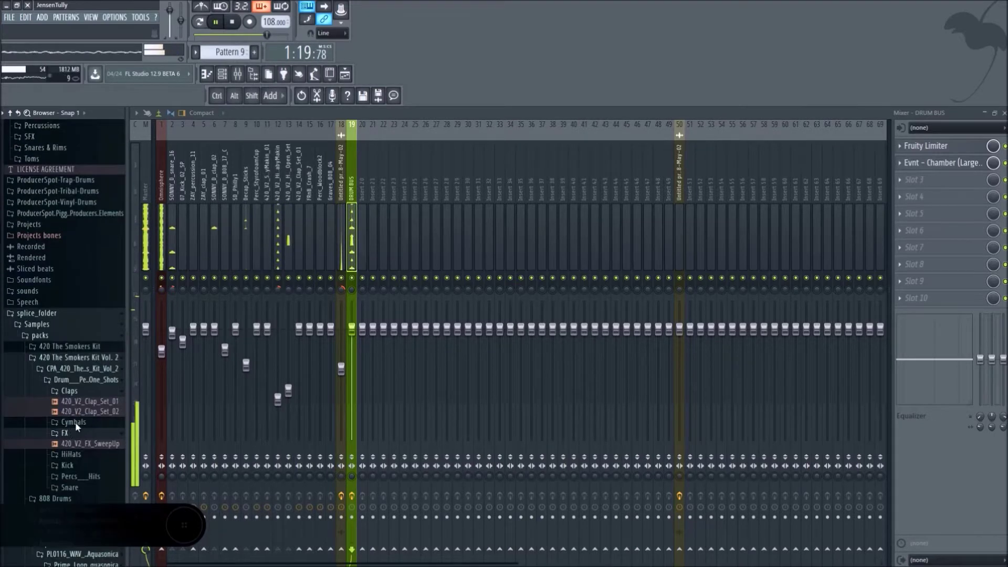
scroll(112, 258, down, 2)
click(92, 332)
click(97, 330)
click(97, 331)
click(96, 342)
click(96, 349)
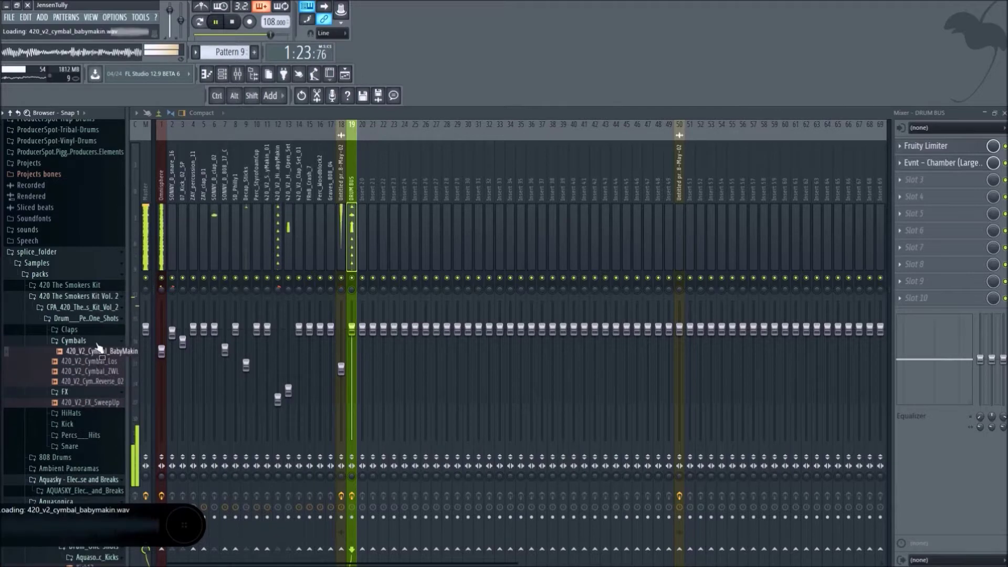
click(96, 342)
scroll(92, 341, down, 6)
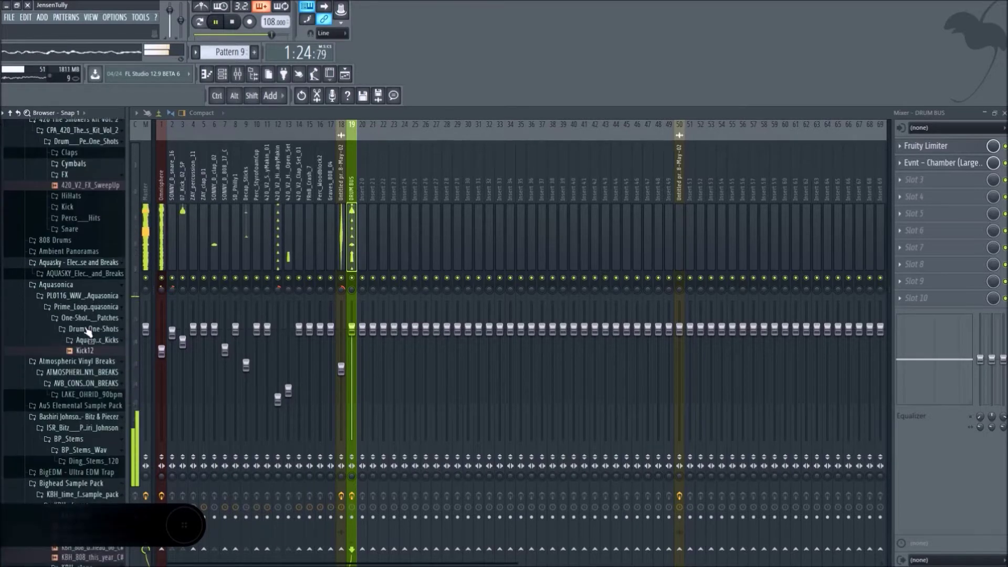
Load 420_V2_Chant_Set_02 from the 420 kit's Percs Hits folder into a new channel
click(74, 203)
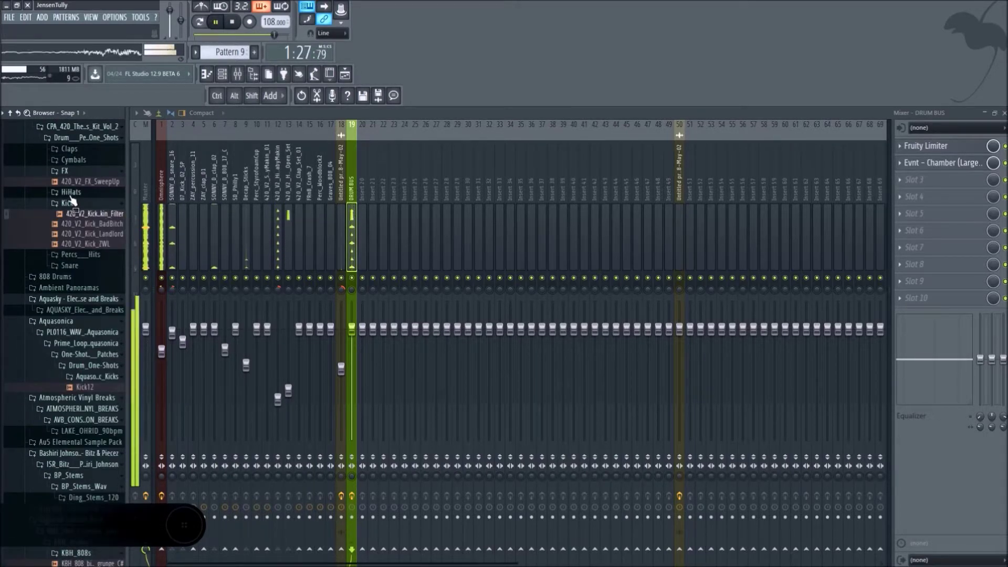
click(70, 193)
click(72, 193)
click(71, 203)
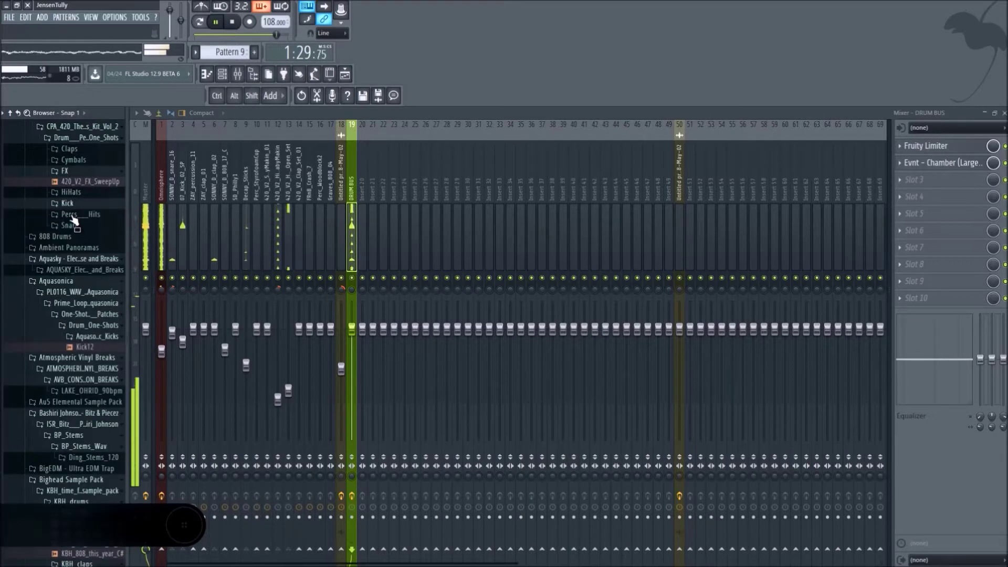
click(74, 215)
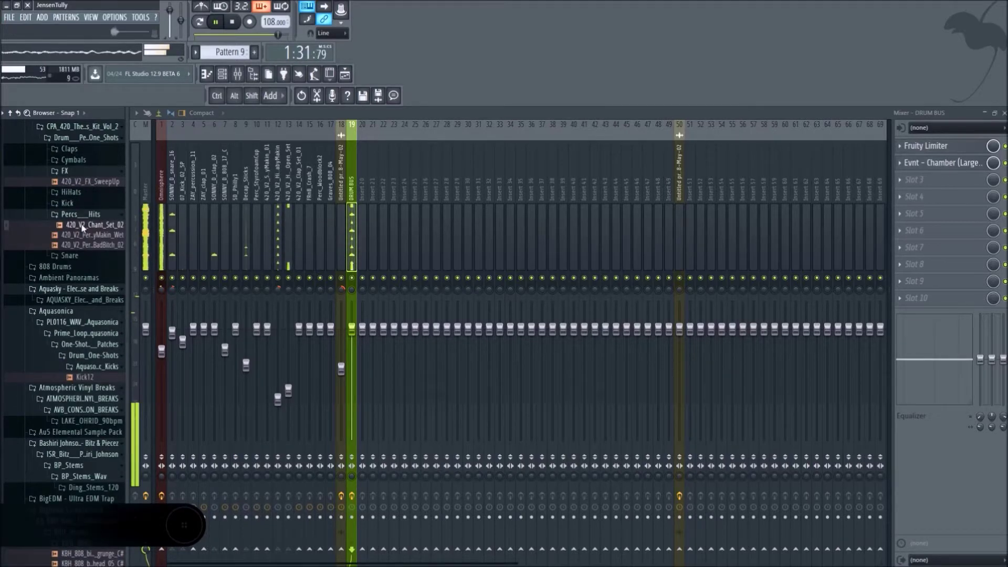
right_click(83, 227)
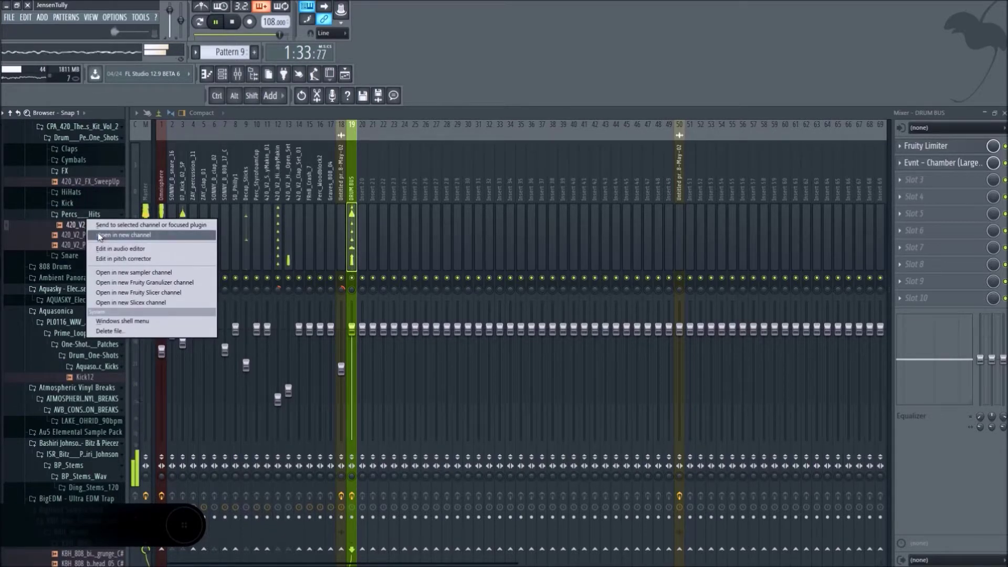
click(100, 235)
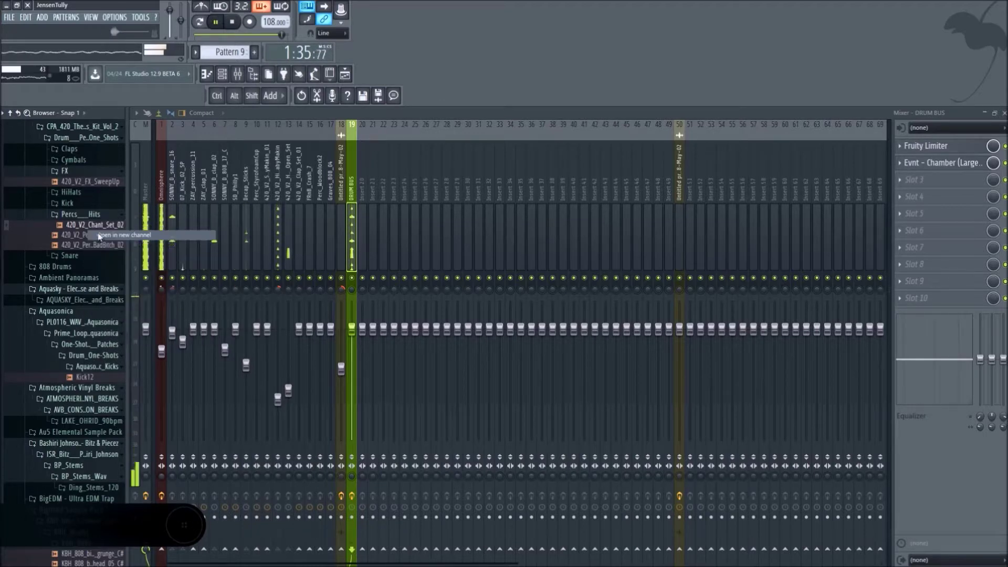
Browse the sample library down to the closed and open hi-hat folders of Pluss' First Aid Kit
click(524, 259)
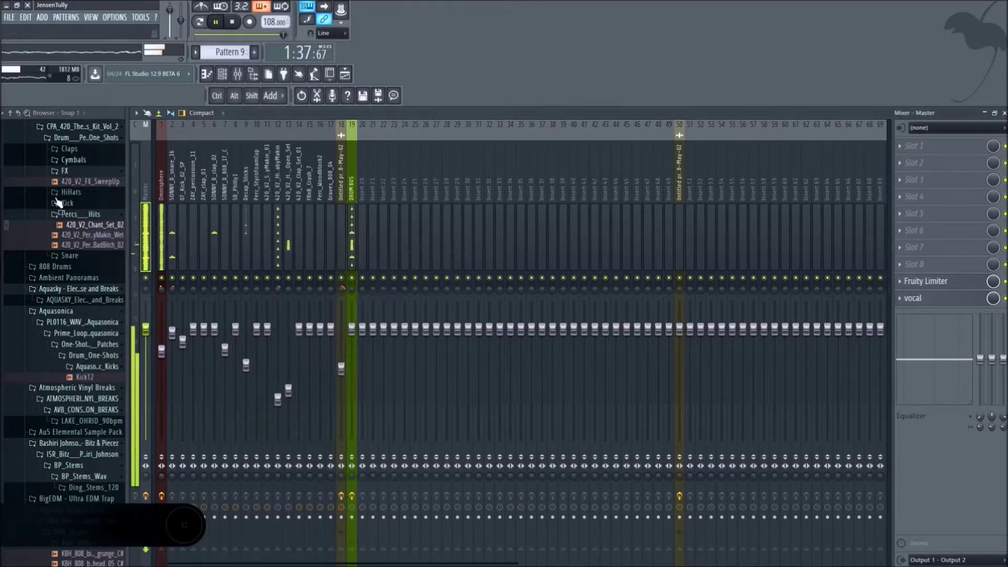
scroll(81, 220, down, 5)
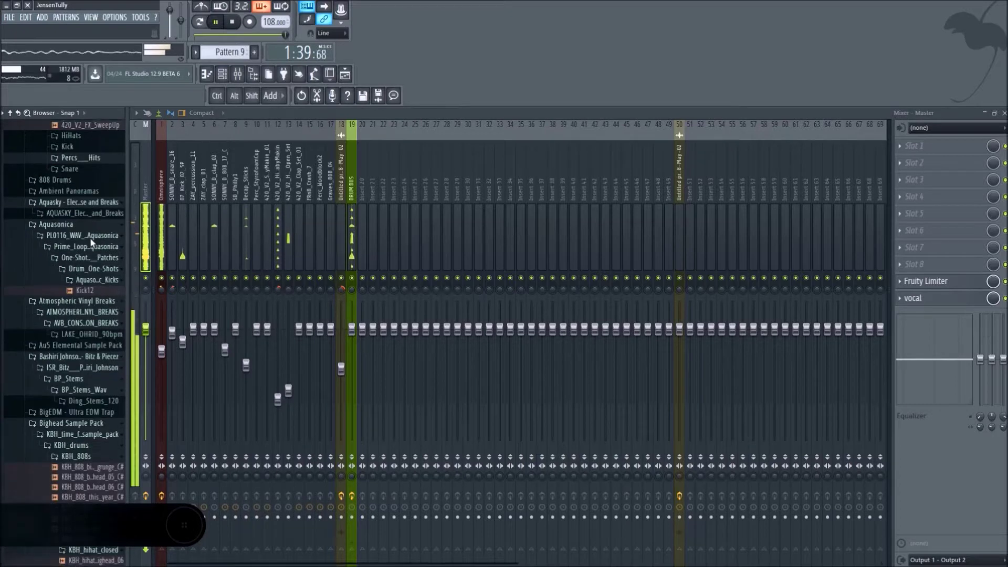
scroll(84, 270, down, 15)
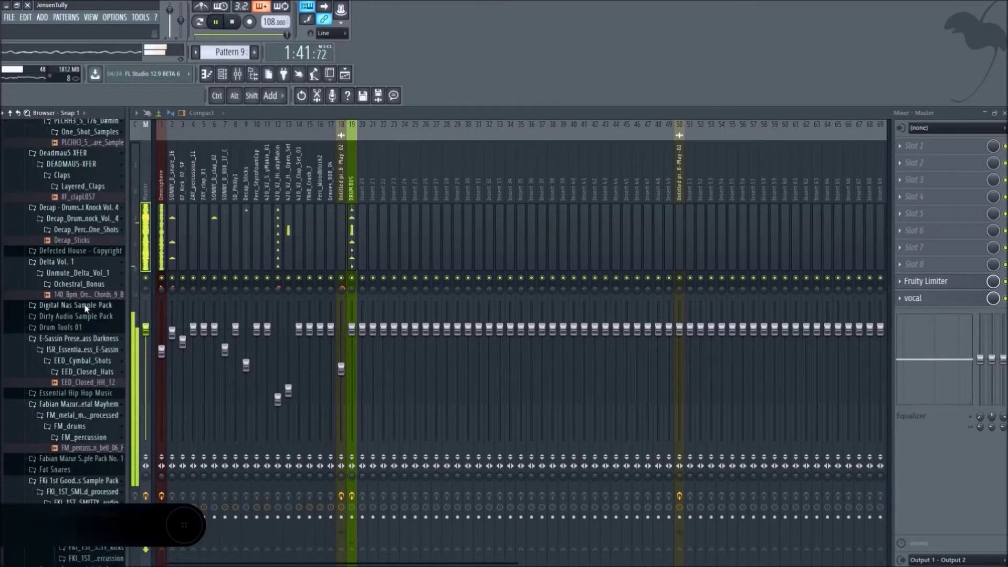
scroll(84, 314, down, 14)
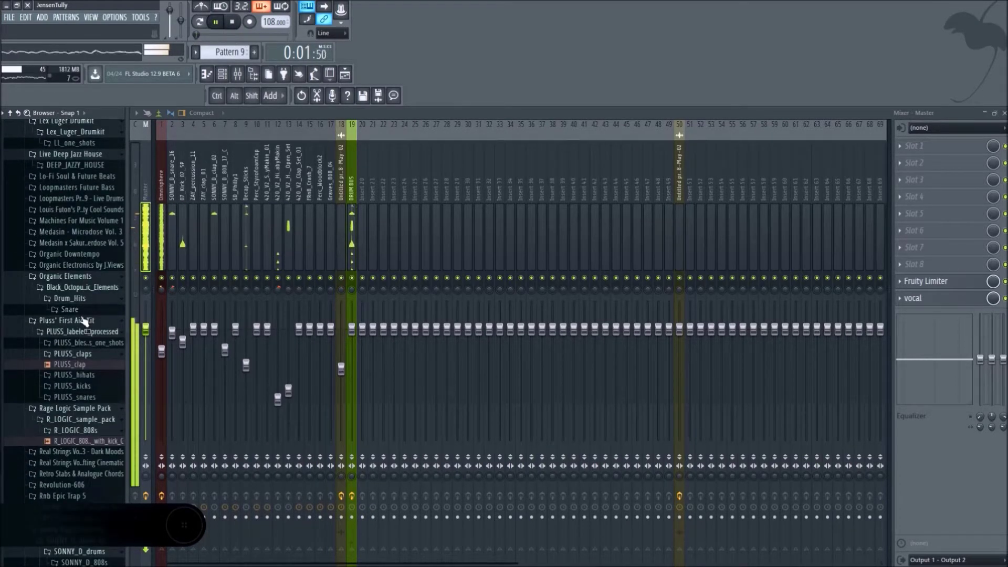
scroll(83, 329, down, 1)
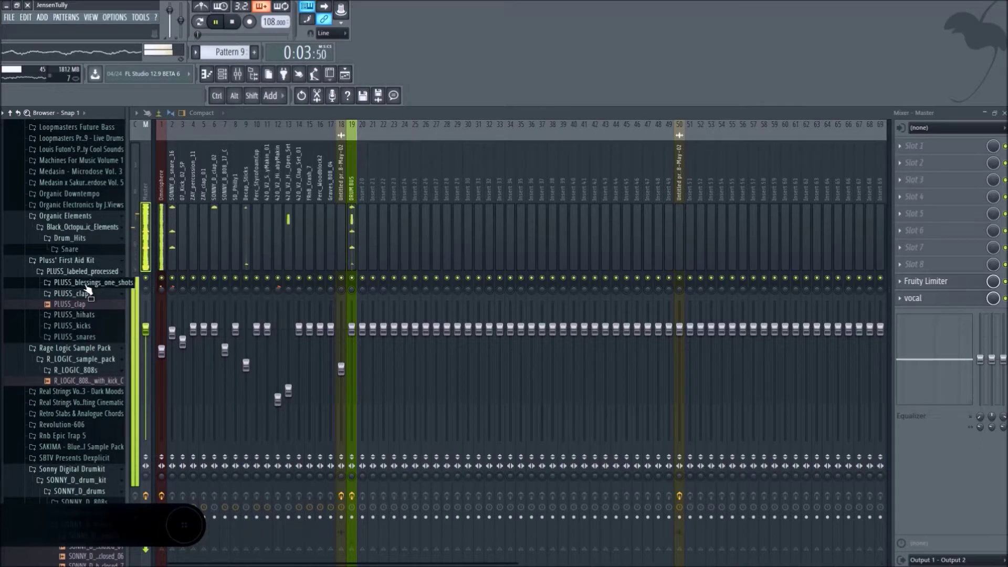
drag(87, 289, 139, 253)
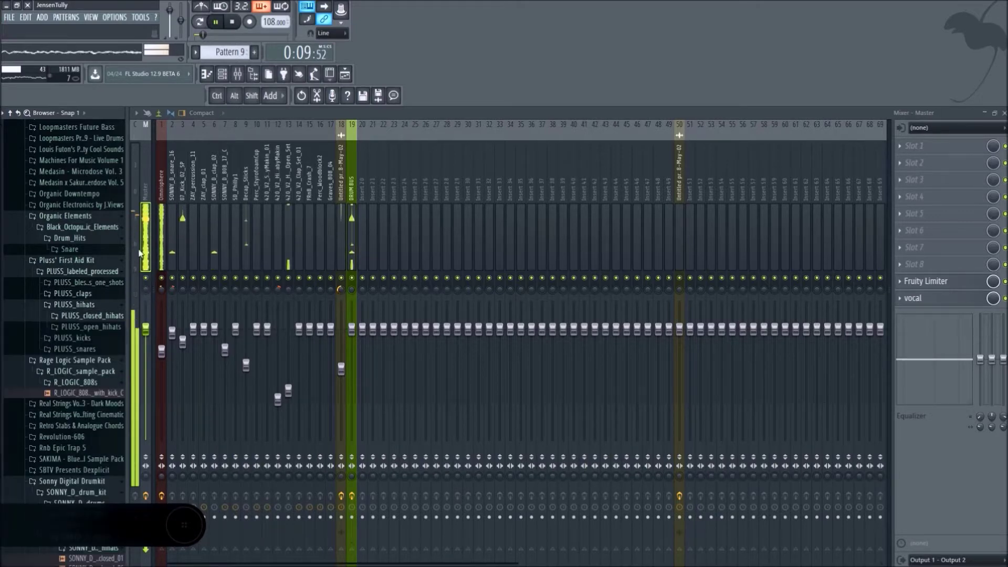
Delete the Pattern 3 and Pattern 4 clips from bars 5 to 10 and the Pattern 6 clips from bars 5 to 12
click(351, 75)
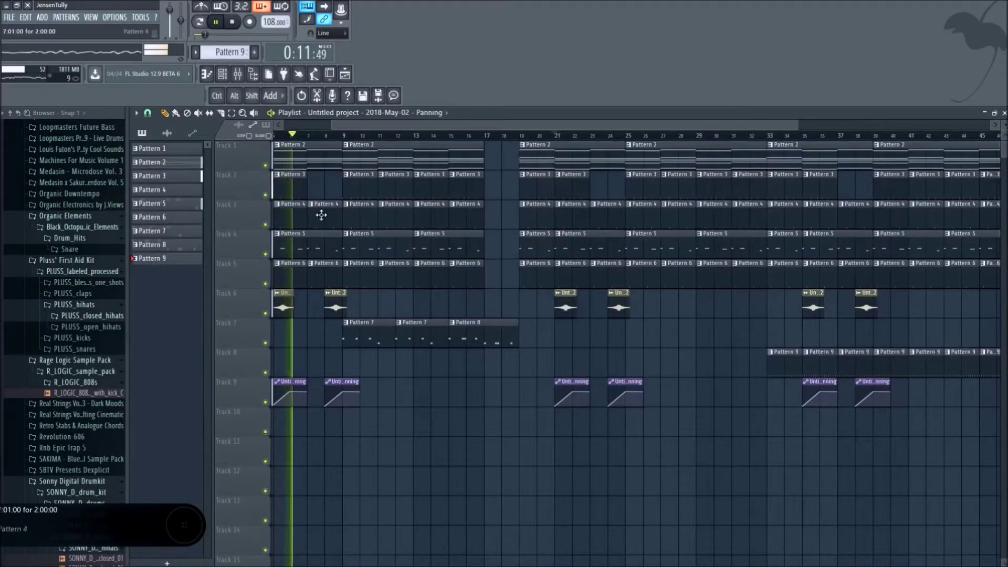
right_click(292, 194)
right_click(294, 214)
right_click(320, 215)
right_click(362, 211)
right_click(363, 192)
right_click(350, 282)
right_click(322, 283)
right_click(297, 283)
right_click(394, 267)
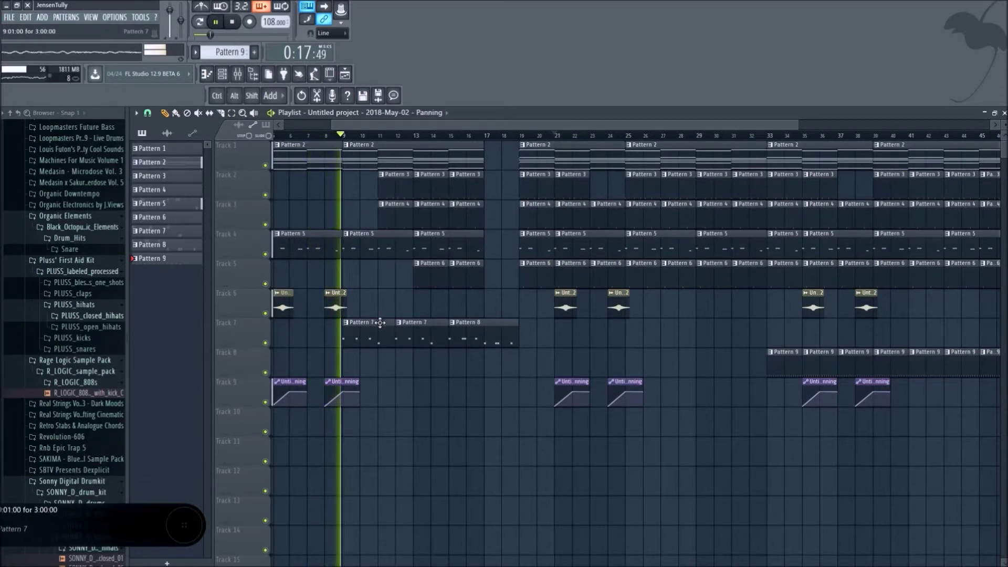
Delete the remaining Pattern 3, Pattern 4 and Pattern 6 clips up to bar 16, before the arrangement's gap
right_click(394, 213)
right_click(395, 185)
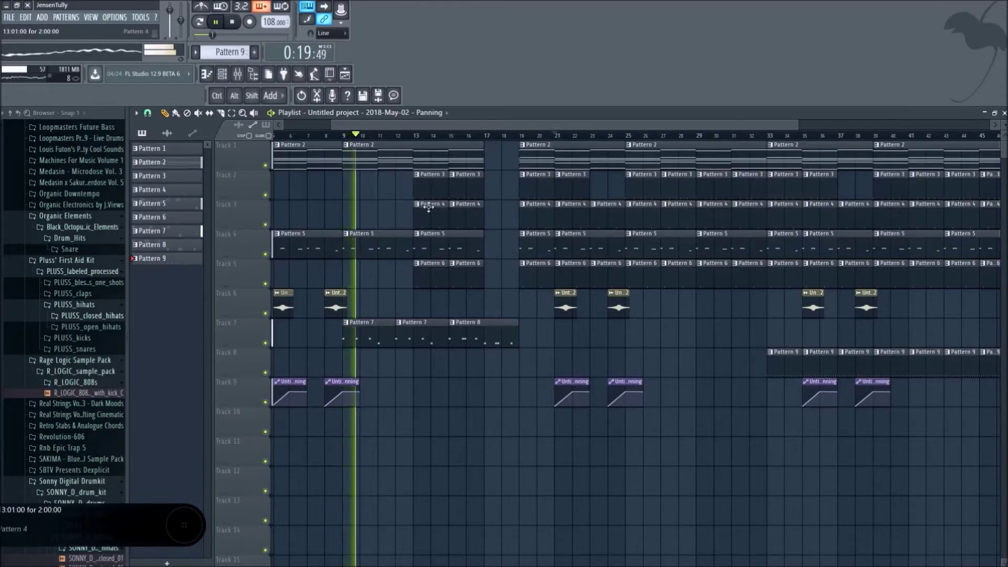
right_click(428, 213)
right_click(430, 188)
right_click(429, 272)
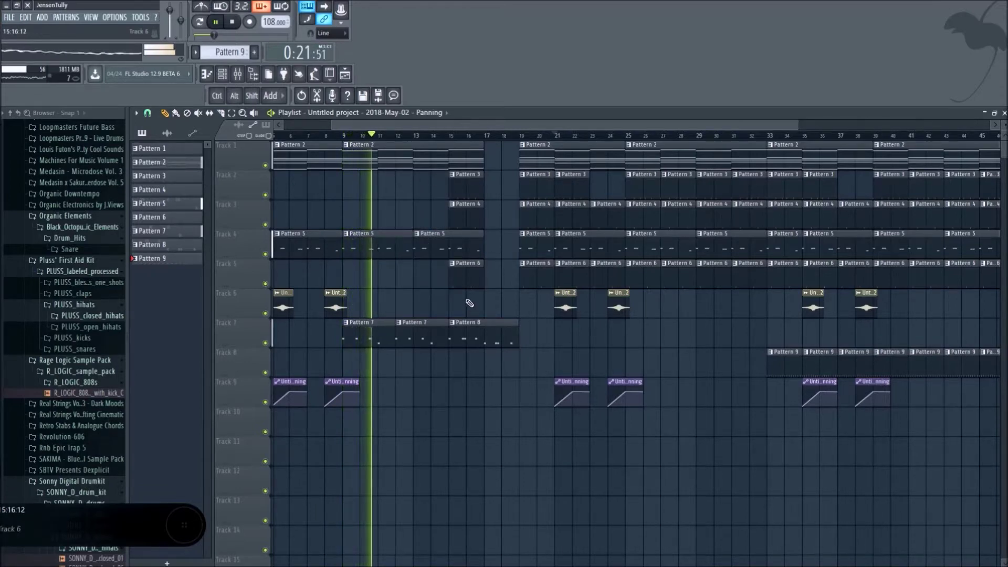
right_click(466, 272)
right_click(472, 217)
right_click(468, 185)
Delete the Pattern 3 and Pattern 4 clips from the first four bars of the playlist
scroll(499, 329, down, 3)
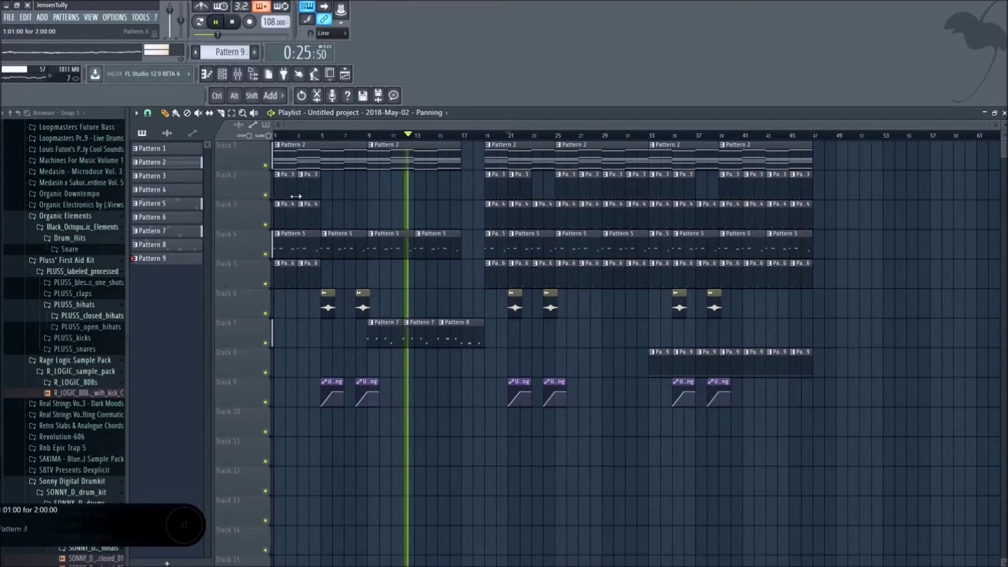
right_click(314, 207)
right_click(309, 176)
right_click(286, 176)
right_click(284, 210)
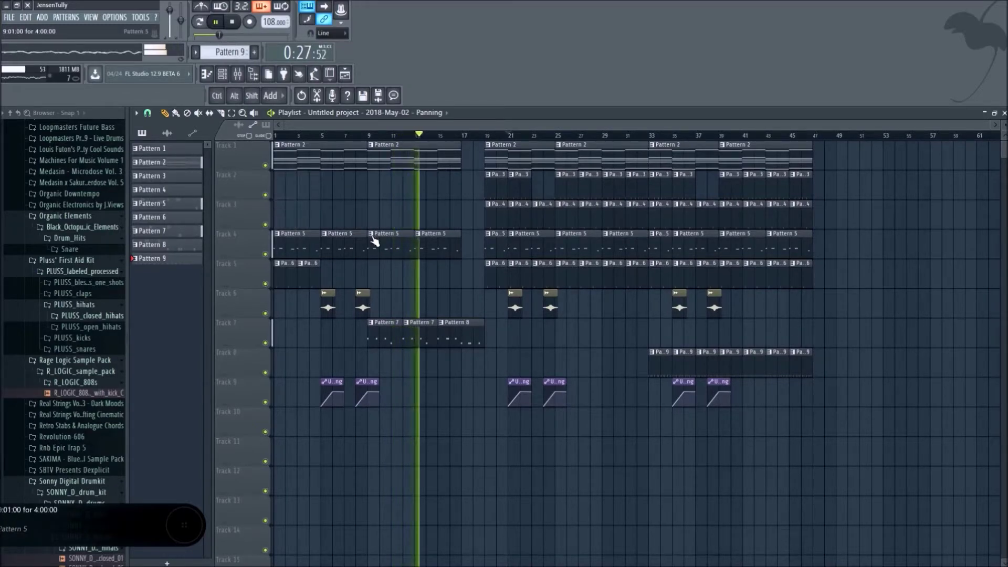
Copy the effect audio clip on Track 6 to bar 18, just before the main section starts
drag(507, 199, 481, 221)
ctrl+click(478, 219)
drag(362, 309, 480, 305)
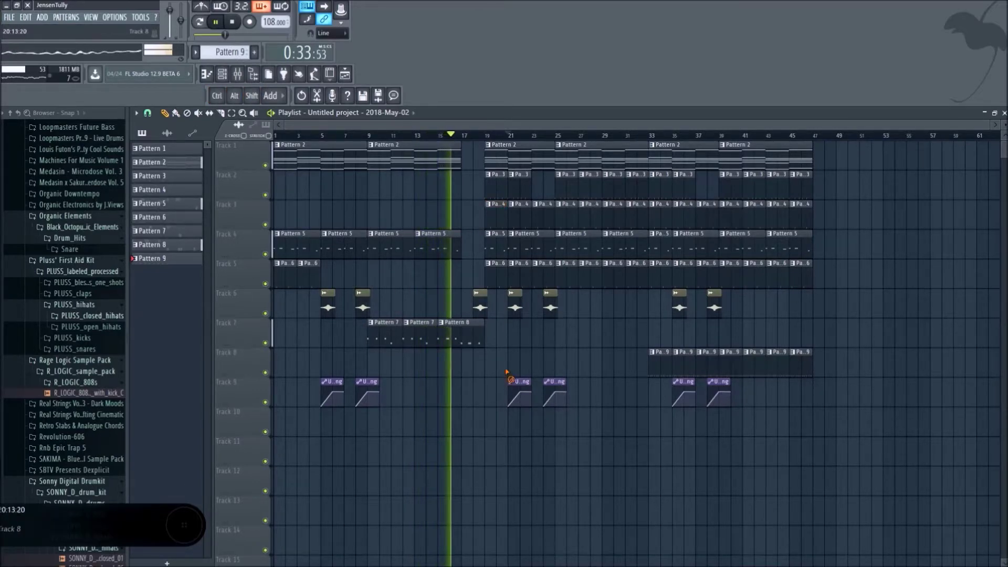
Copy the panning automation clip on Track 9 to bar 18 under the effect clip and play the transition from bar 16
scroll(503, 380, up, 1)
scroll(506, 380, up, 2)
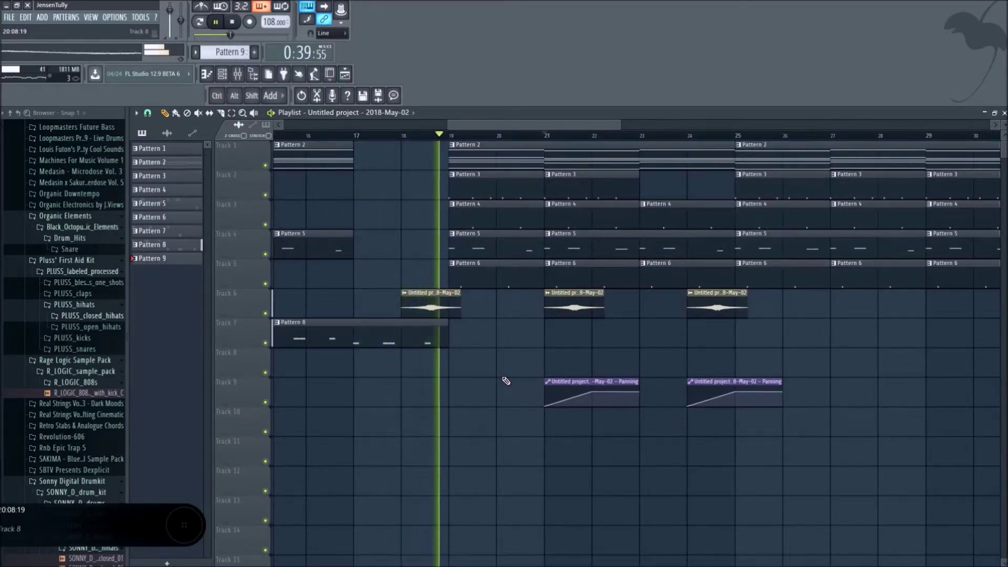
mouse_move(623, 383)
shift+mouse_down()
mouse_move(455, 385)
mouse_move(491, 382)
shift+mouse_up()
key(space)
key(space)
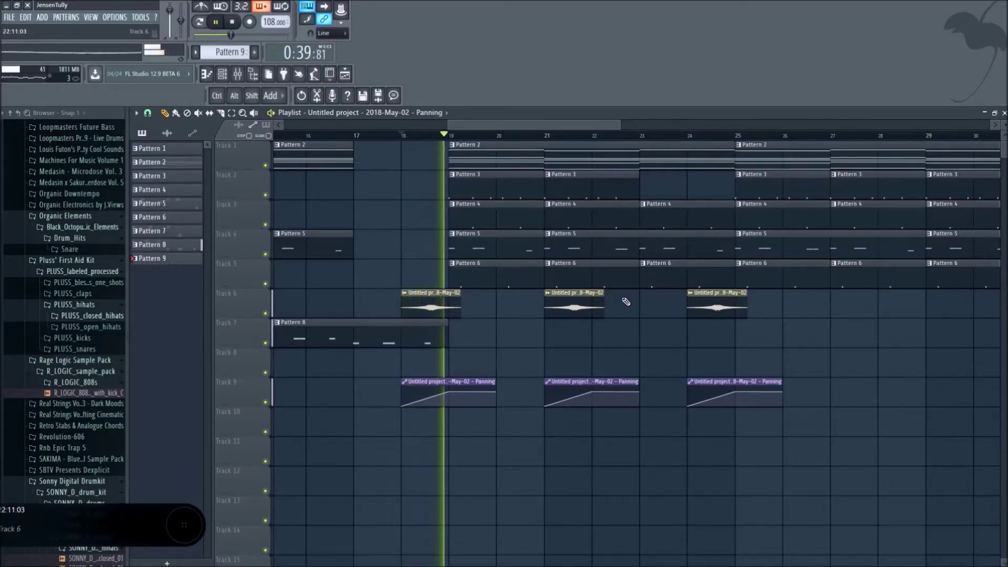
click(330, 137)
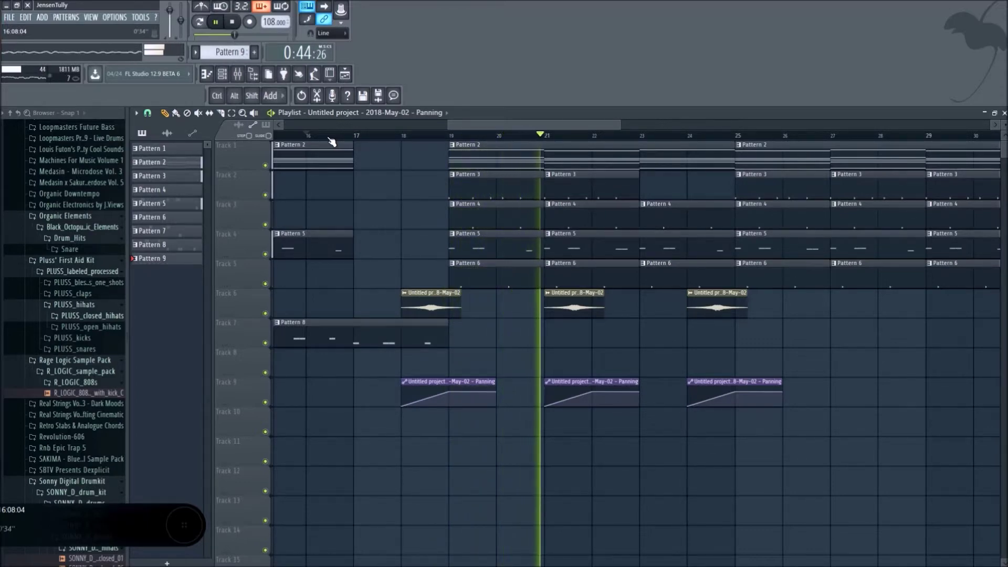
click(238, 75)
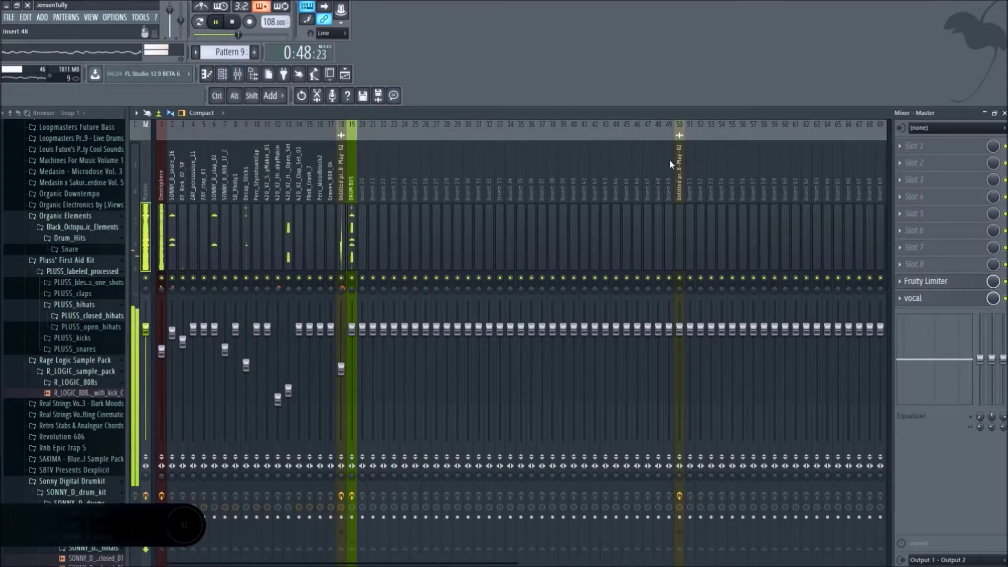
scroll(699, 183, down, 6)
click(830, 192)
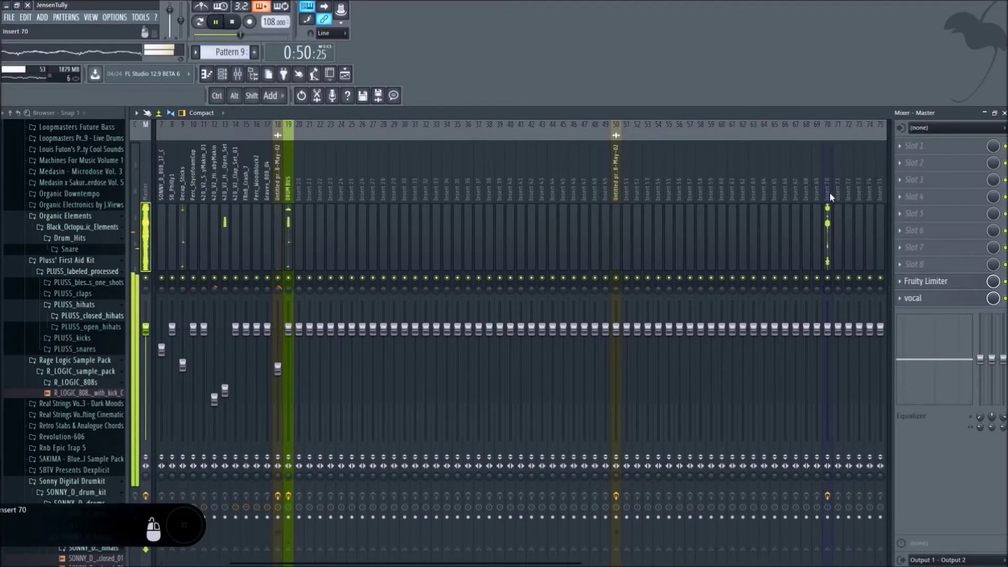
click(937, 179)
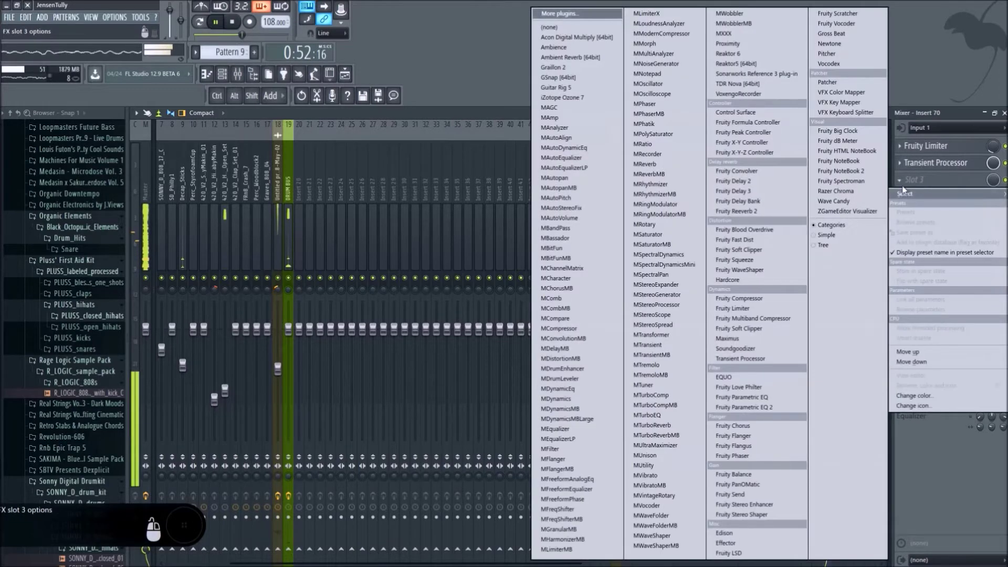
click(928, 186)
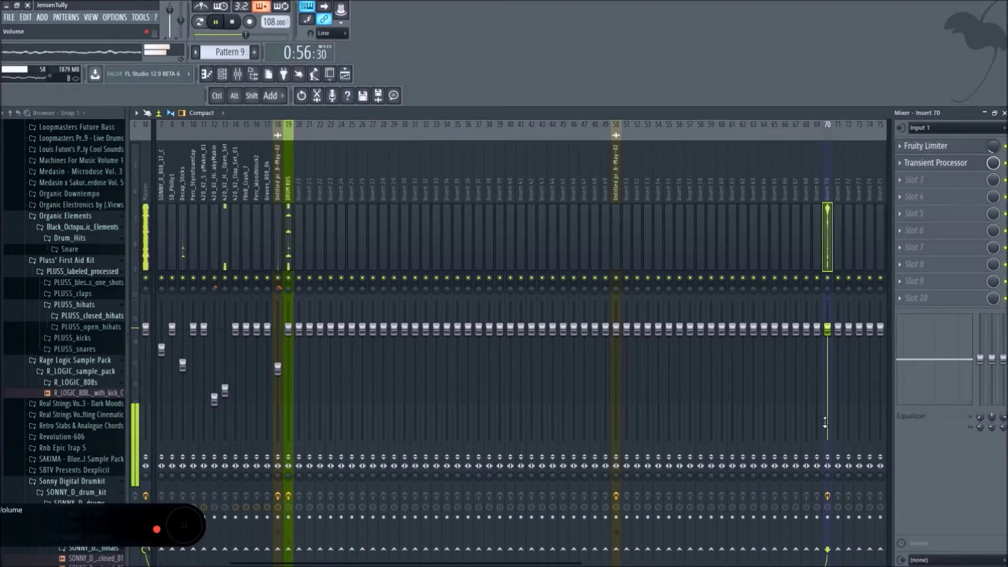
Select all clips in the playlist and duplicate the whole arrangement directly after its end, starting at bar 47
click(346, 74)
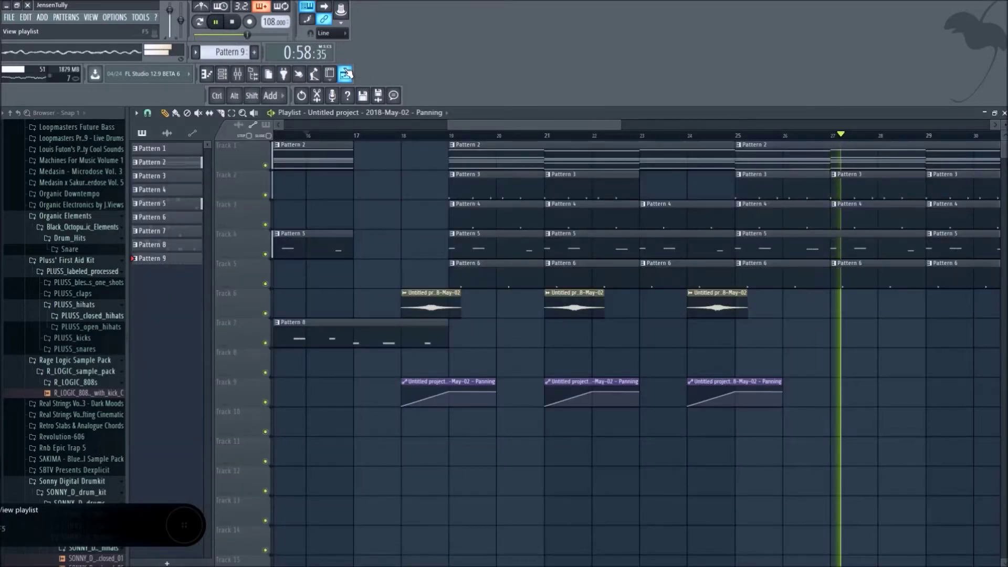
scroll(598, 499, down, 5)
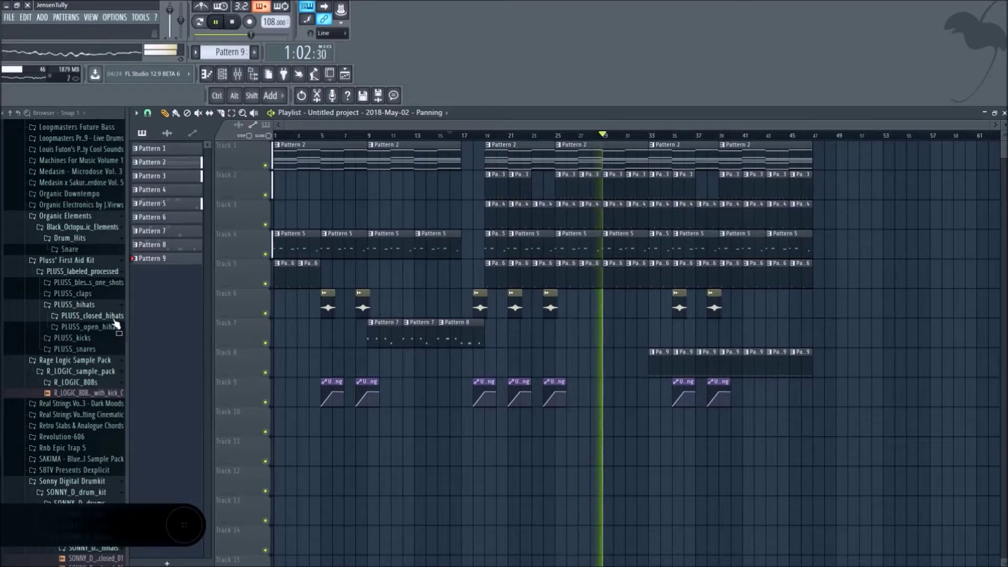
drag(862, 434, 273, 141)
mouse_move(368, 166)
mouse_down()
mouse_move(861, 169)
mouse_move(846, 173)
mouse_up()
key(ctrl+d)
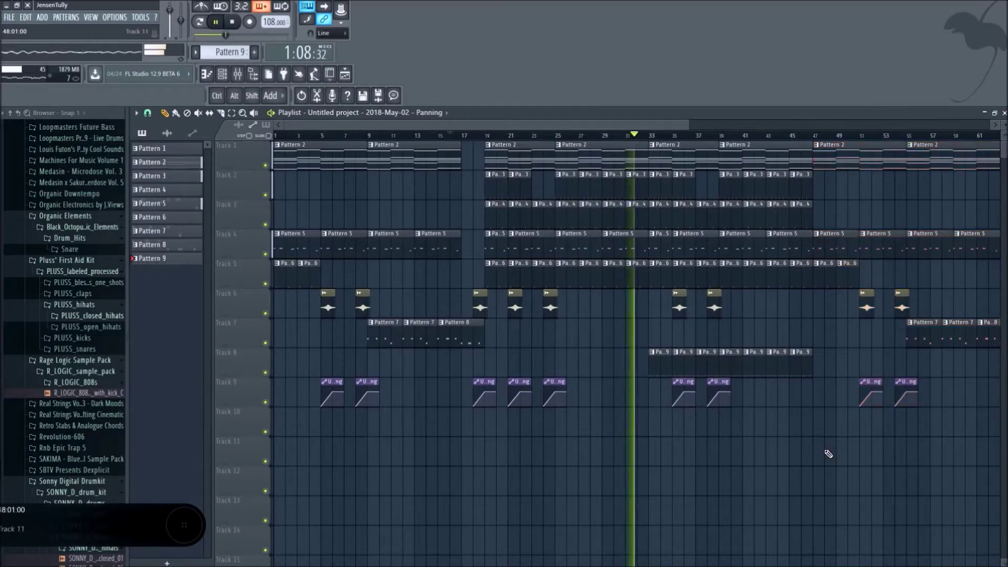
scroll(819, 457, down, 3)
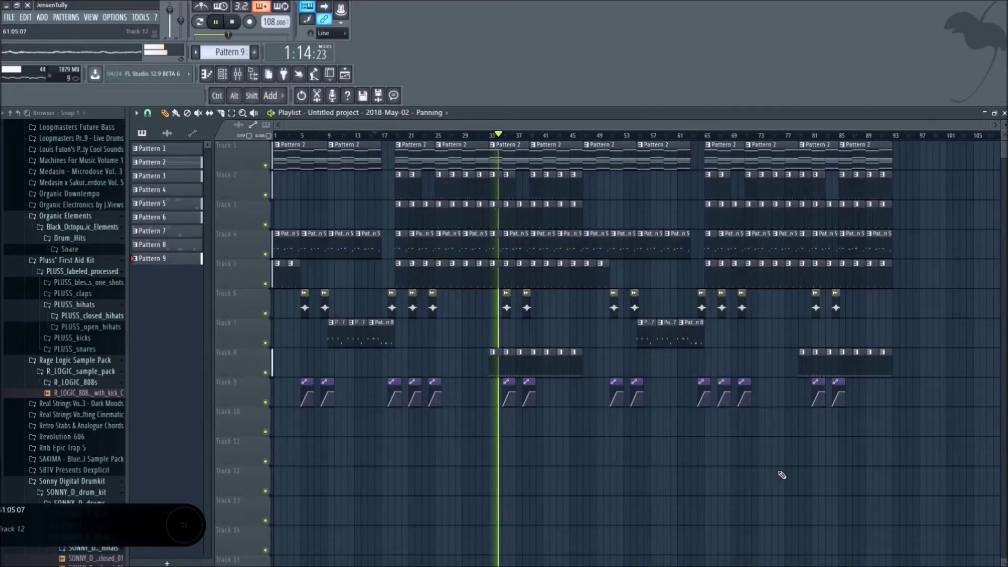
Audition the closed hi-hats in the Sonny Digital Drumkit, including SONNY_D_hihat_closed_10, and look through its snares folder
scroll(81, 334, down, 5)
click(105, 378)
click(103, 387)
click(105, 397)
click(108, 407)
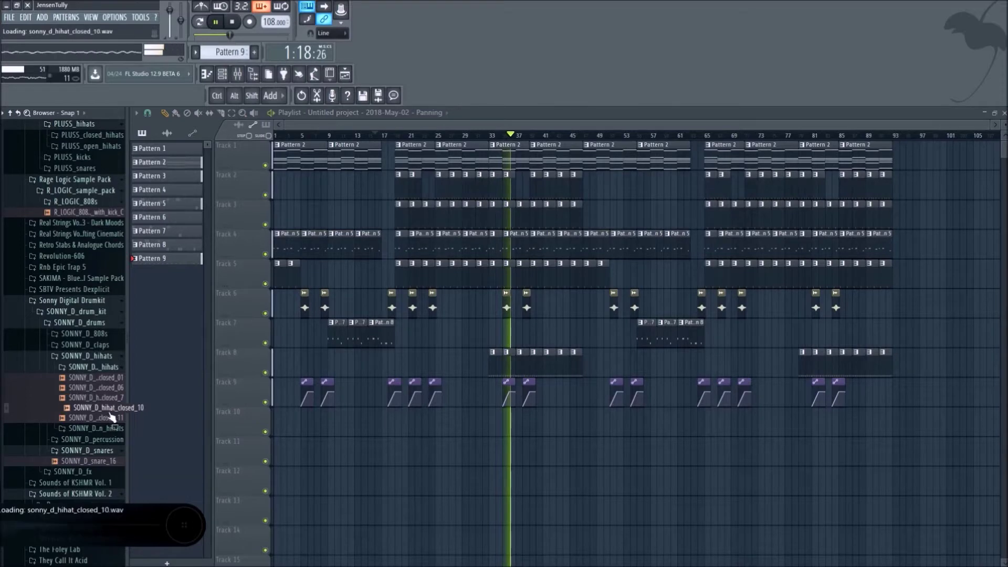
scroll(105, 410, down, 5)
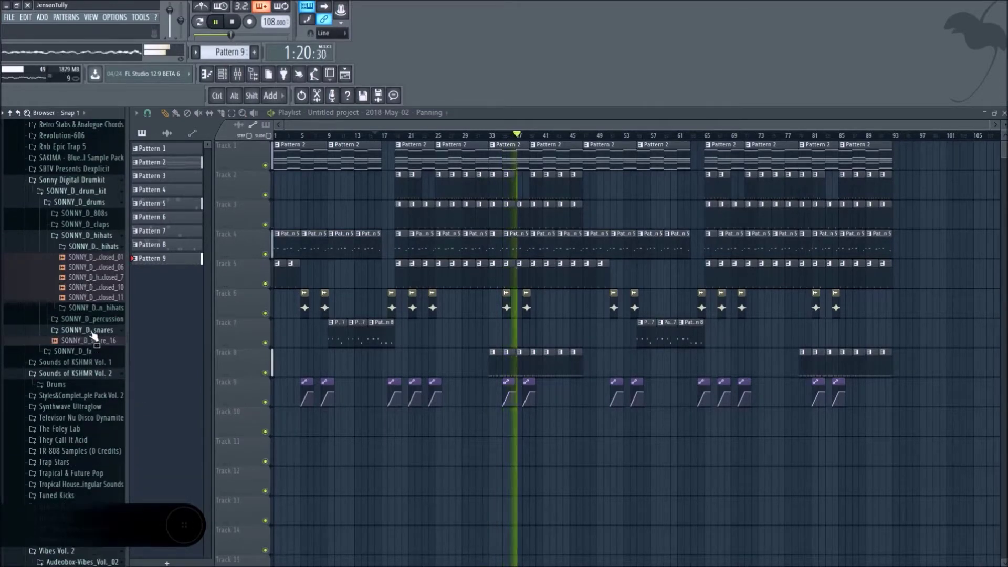
click(92, 341)
click(90, 330)
scroll(90, 344, down, 2)
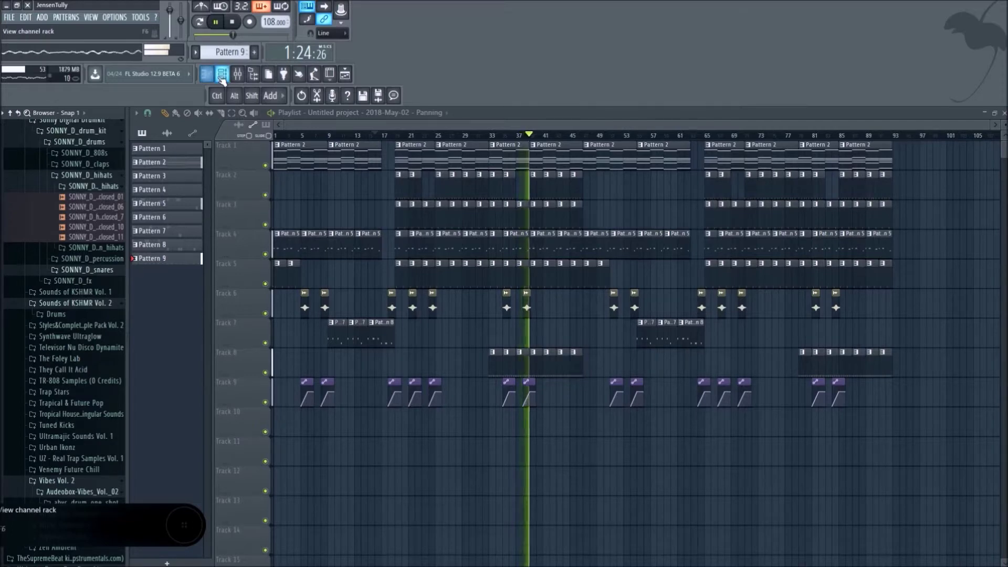
Load Maximus into the first effect slot of the Master mixer track
click(237, 74)
click(241, 76)
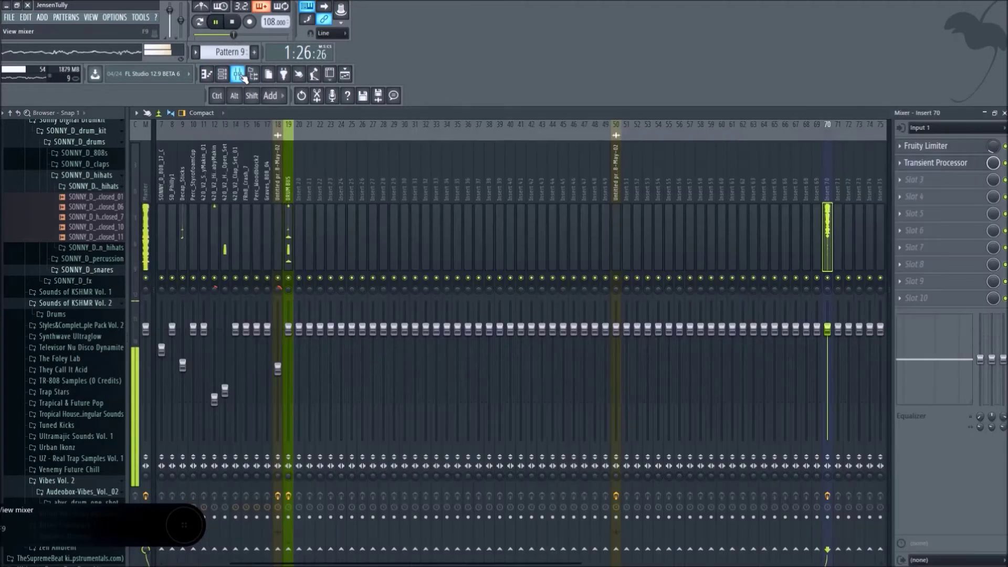
click(143, 177)
click(924, 146)
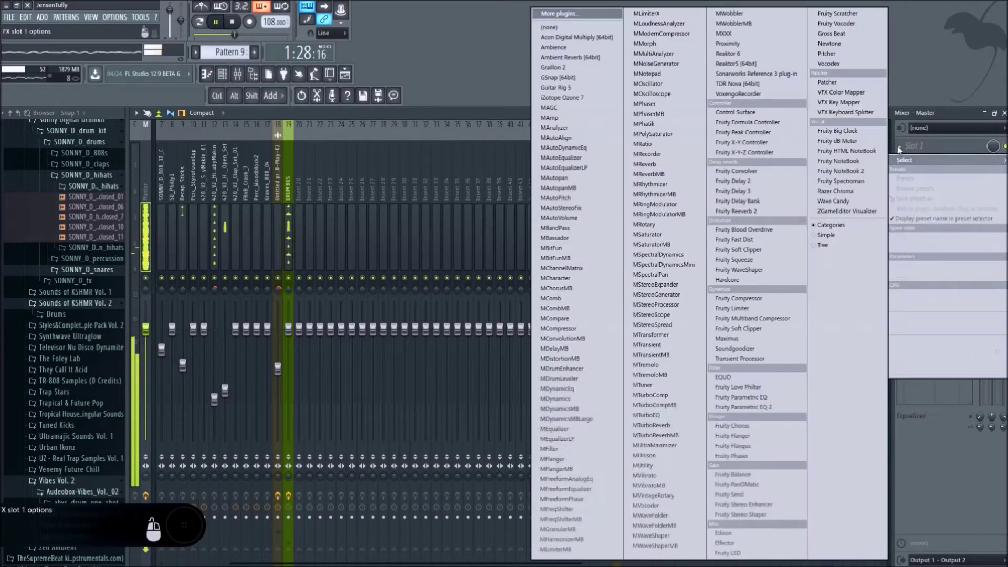
click(735, 339)
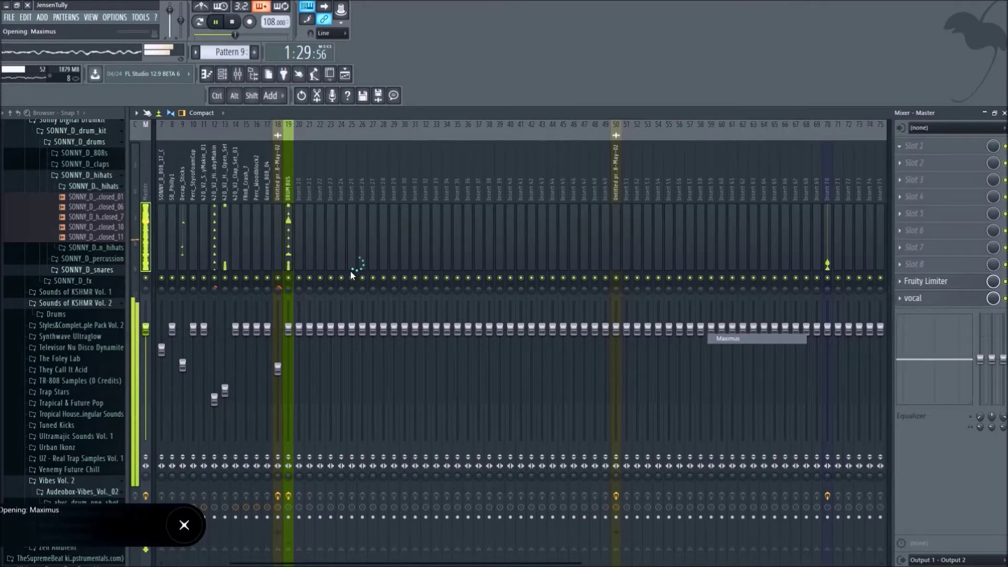
drag(397, 185, 525, 182)
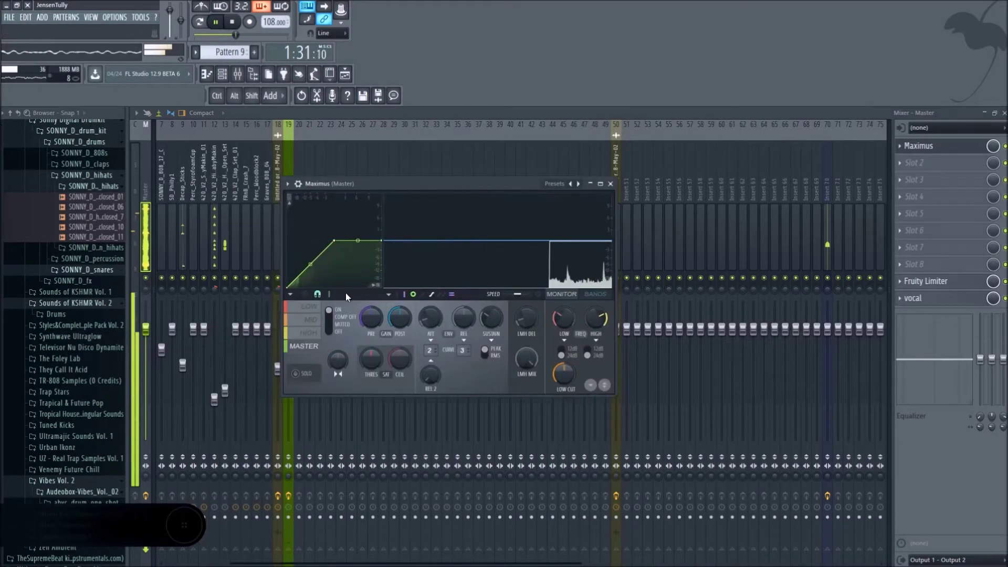
Adjust the stereo separation of the bands in Maximus, setting the high band to 34% separated, and return to the playlist
drag(337, 369, 338, 373)
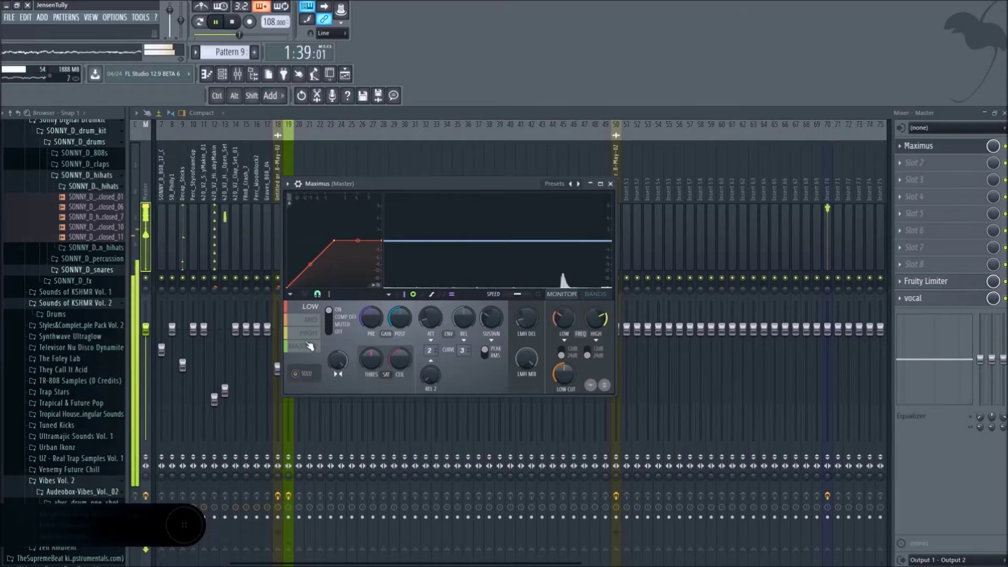
click(307, 321)
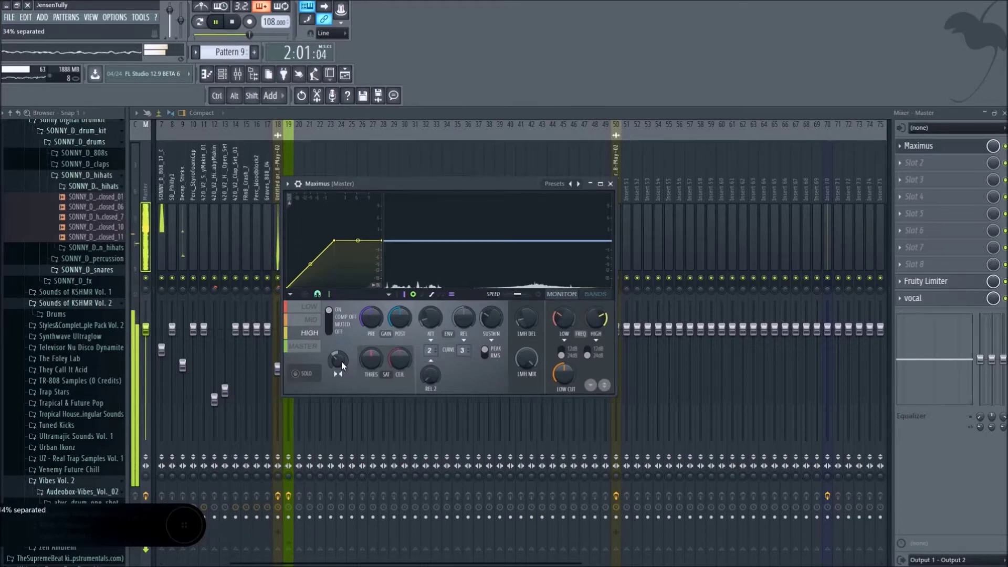
click(315, 377)
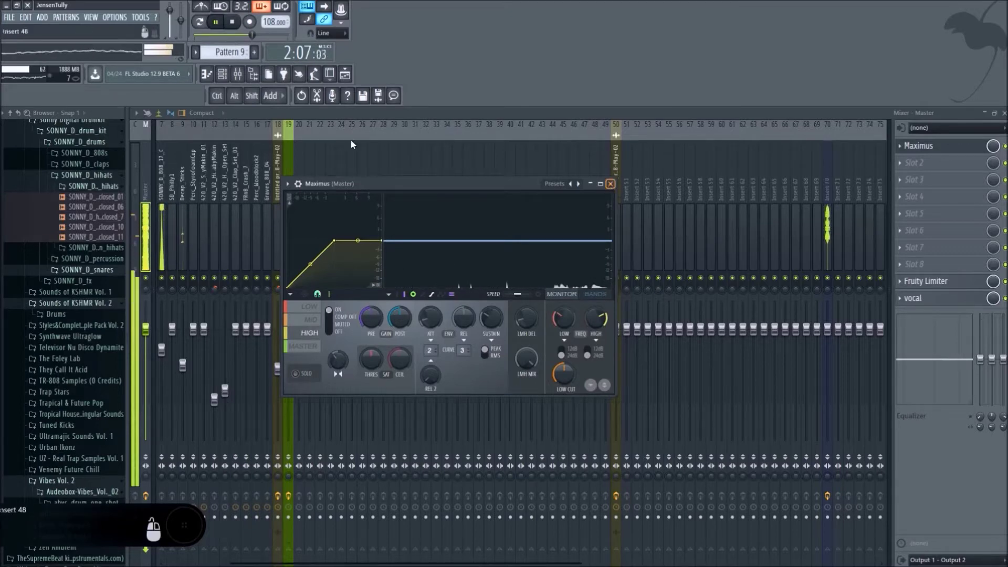
click(610, 183)
click(344, 74)
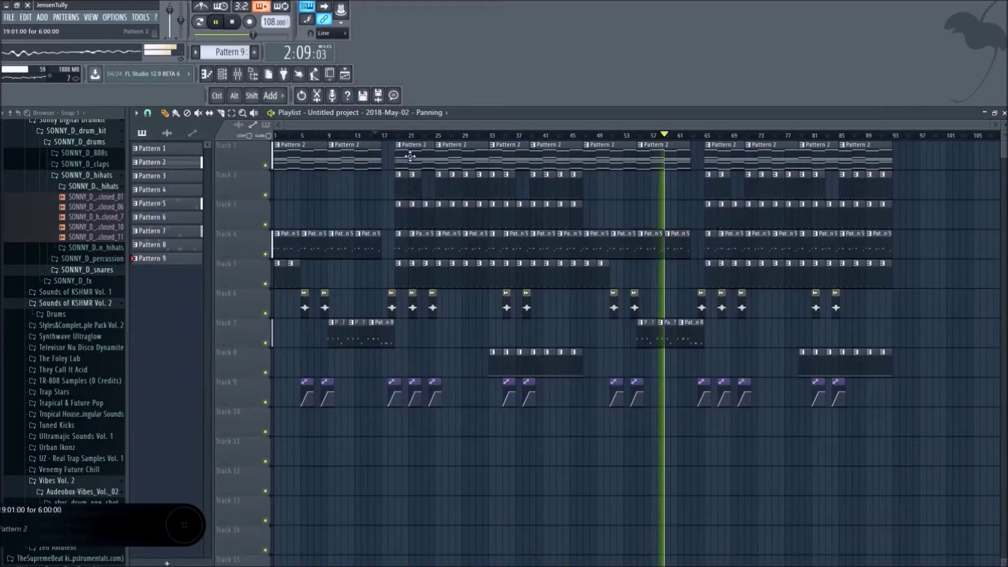
Play back the arrangement from several points between bars 15 and 40 to review the transitions
click(369, 136)
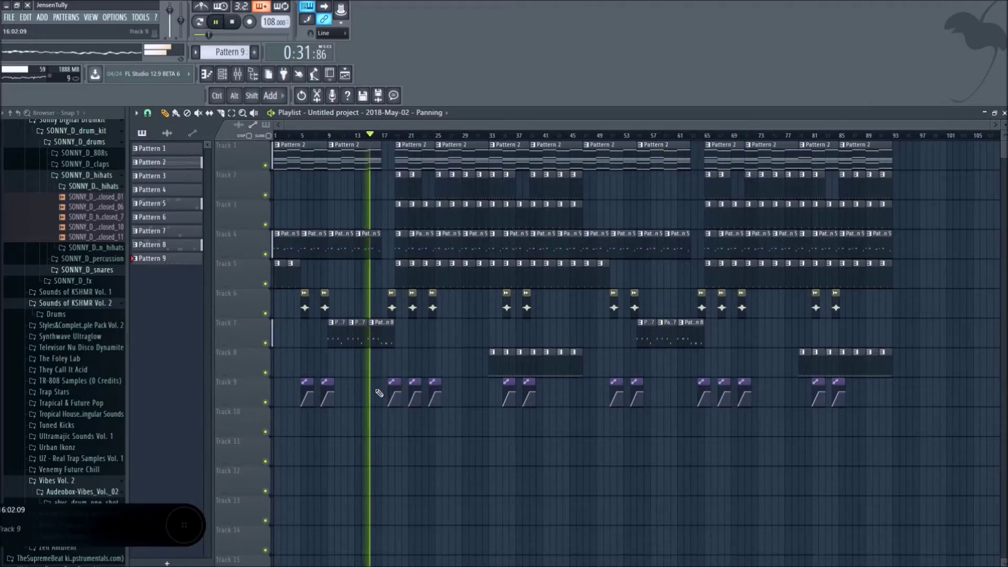
scroll(379, 393, up, 5)
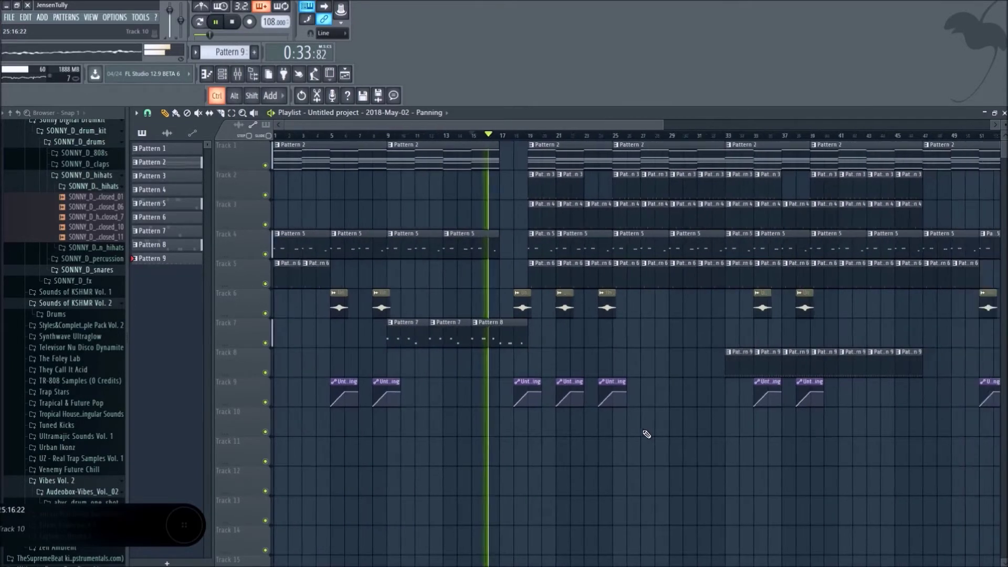
scroll(644, 428, down, 3)
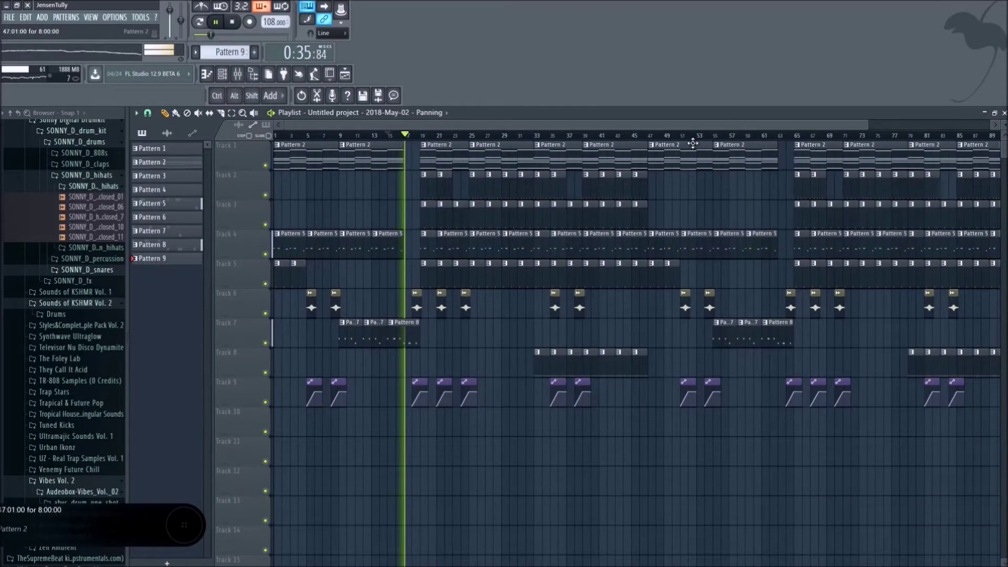
click(583, 136)
click(456, 135)
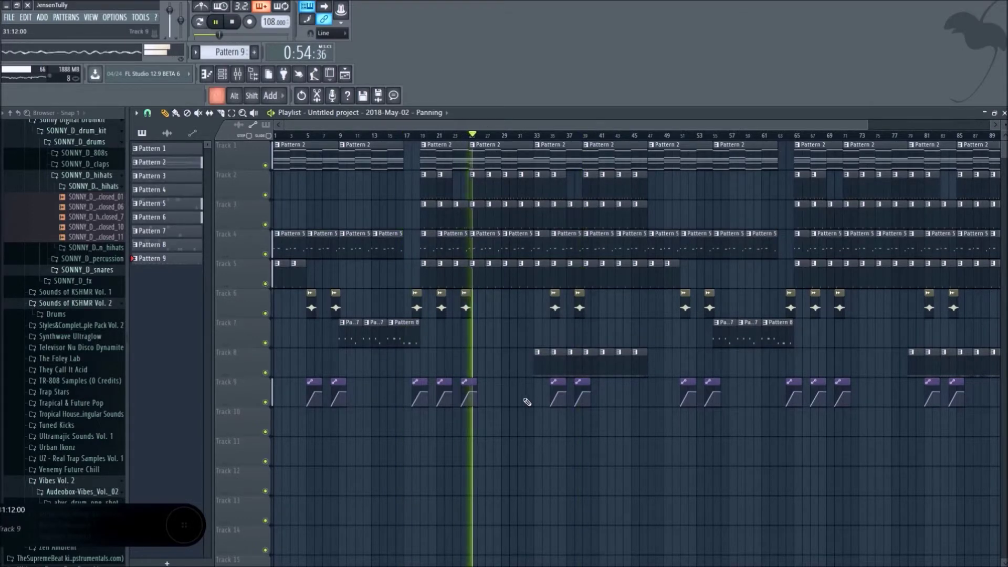
scroll(527, 401, up, 4)
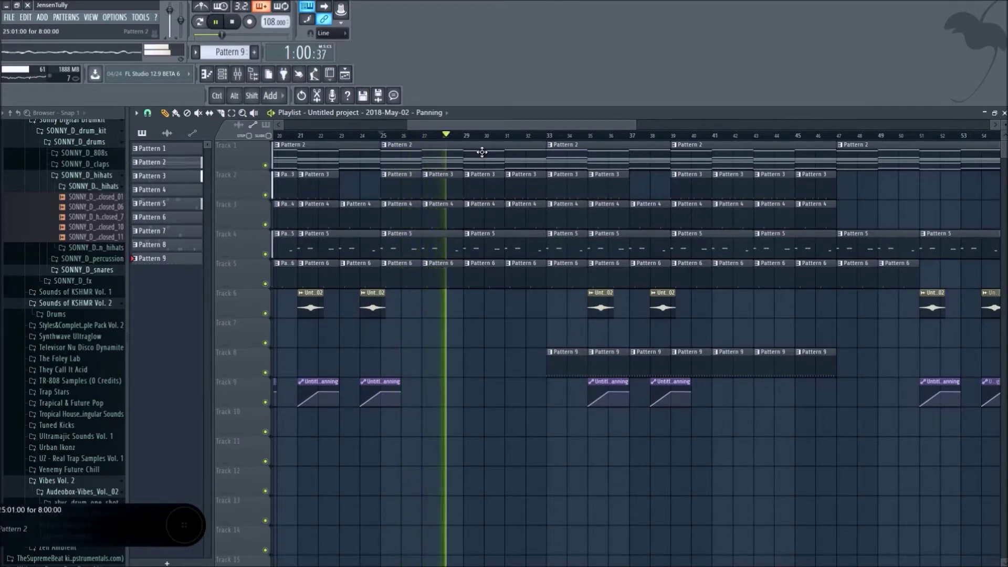
key(space)
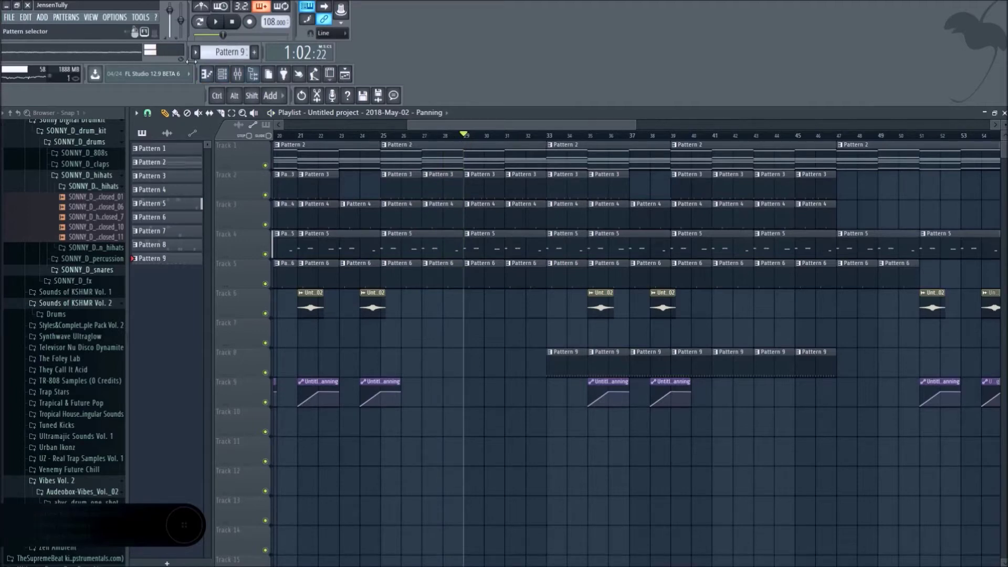
Load Fruity Parametric EQ 2 into the second effect slot of the Master mixer track
click(237, 75)
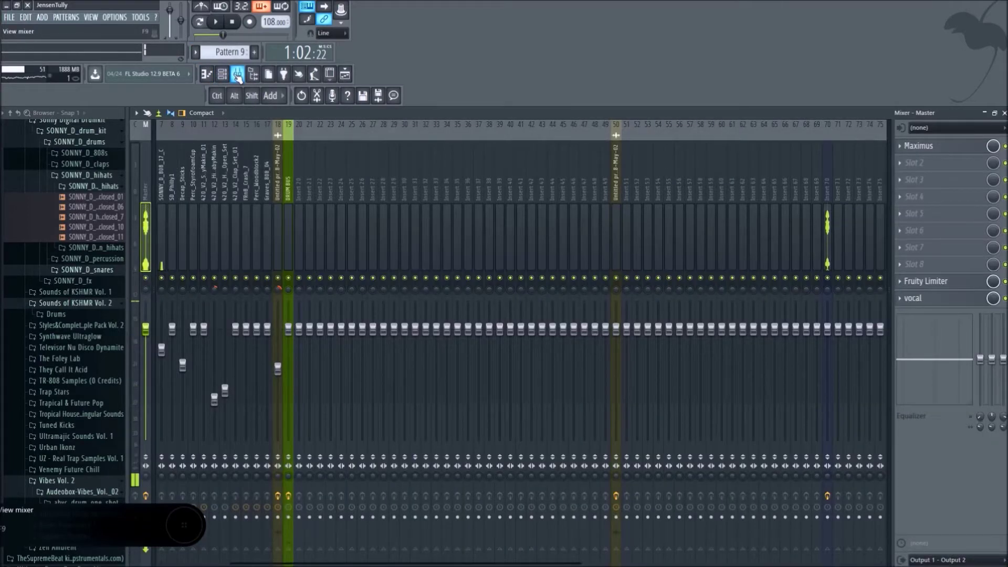
click(952, 171)
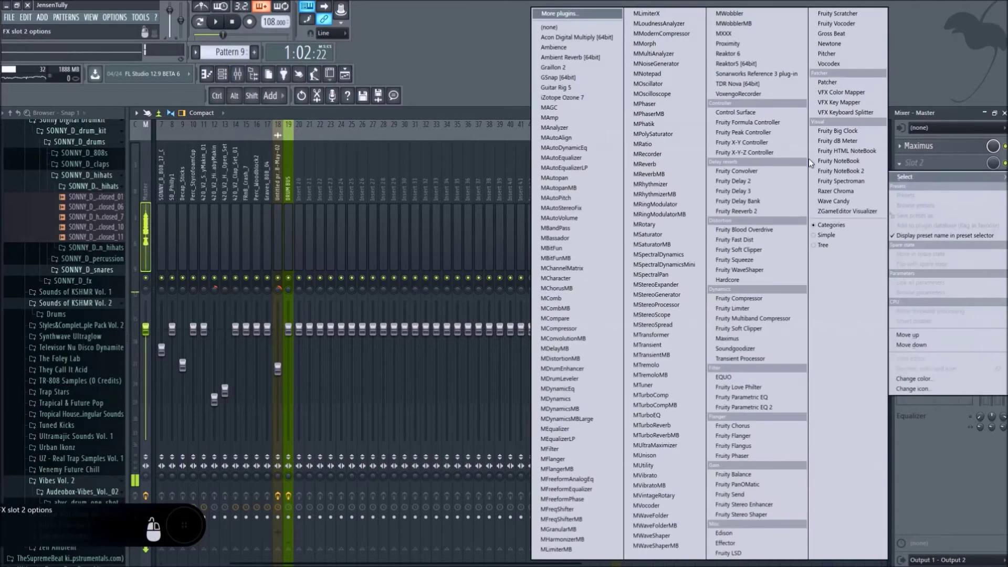
click(754, 409)
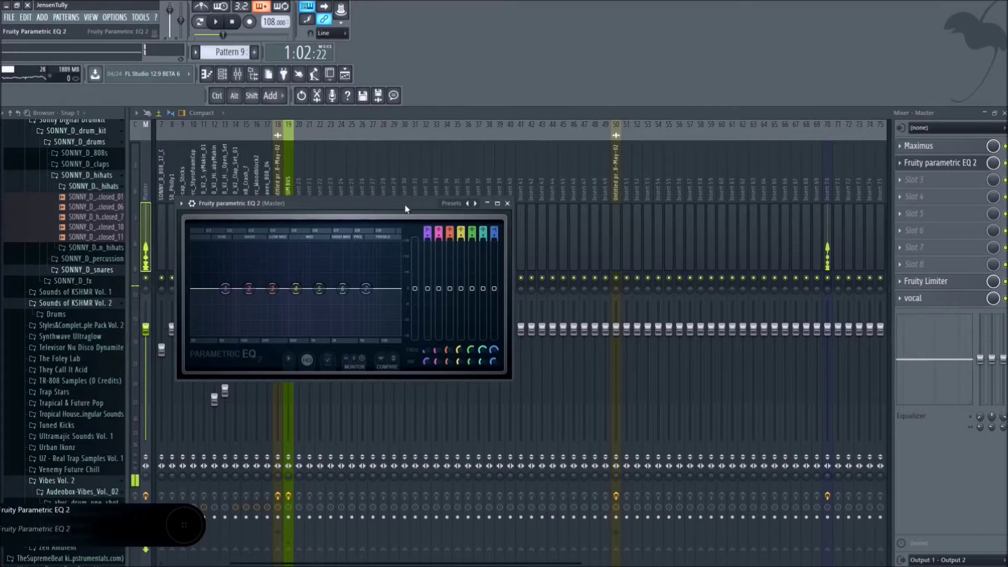
drag(408, 206, 575, 170)
During playback, set the EQ's band 7 high shelf to -18.0 dB at 20 Hz and close the plugin
key(space)
drag(533, 252, 361, 298)
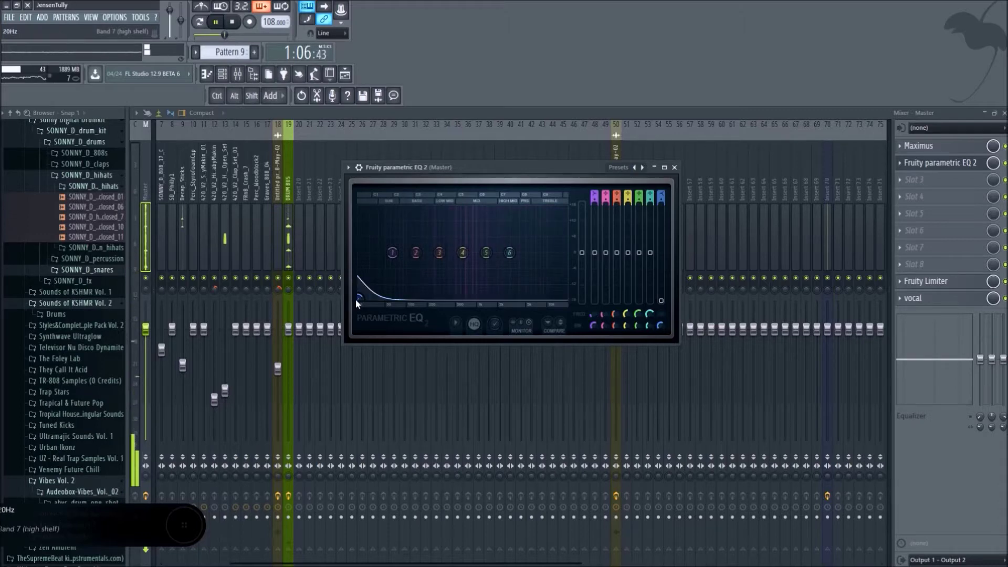
mouse_move(361, 297)
mouse_down()
mouse_move(472, 273)
mouse_move(520, 277)
mouse_move(360, 297)
mouse_up()
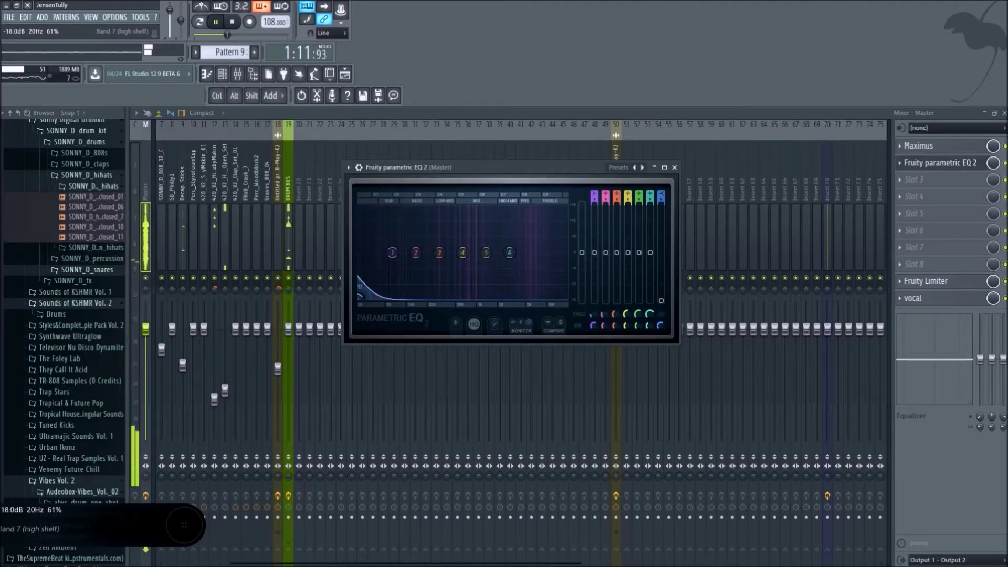
click(674, 168)
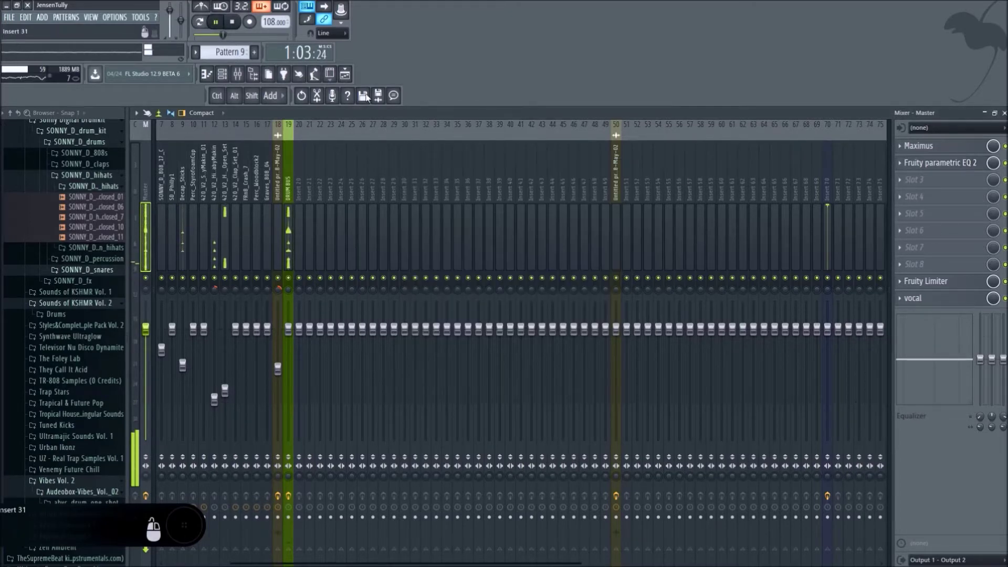
Create an automation clip for the mix level of the Master's Parametric EQ 2 and show it in the playlist
click(346, 74)
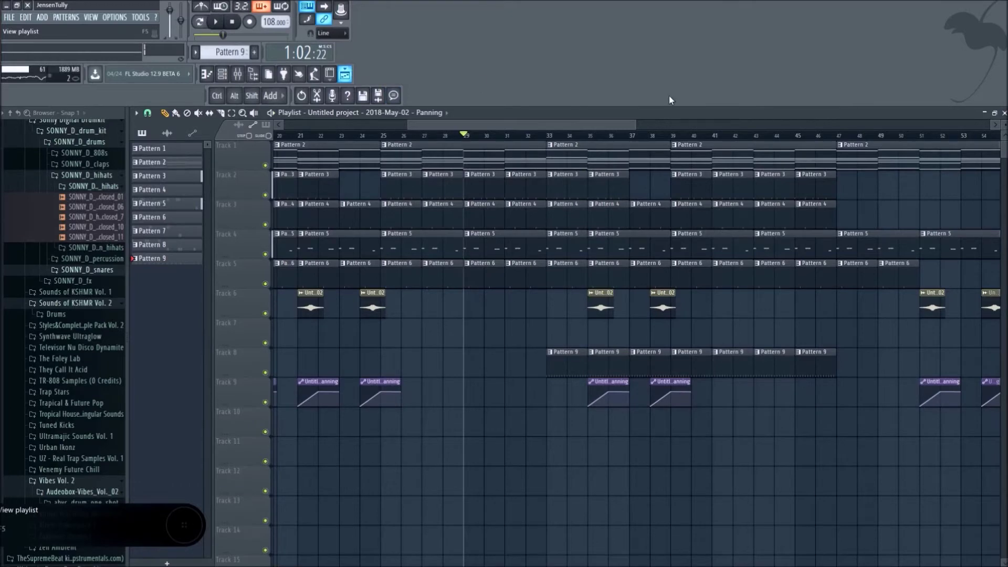
click(1003, 113)
right_click(989, 163)
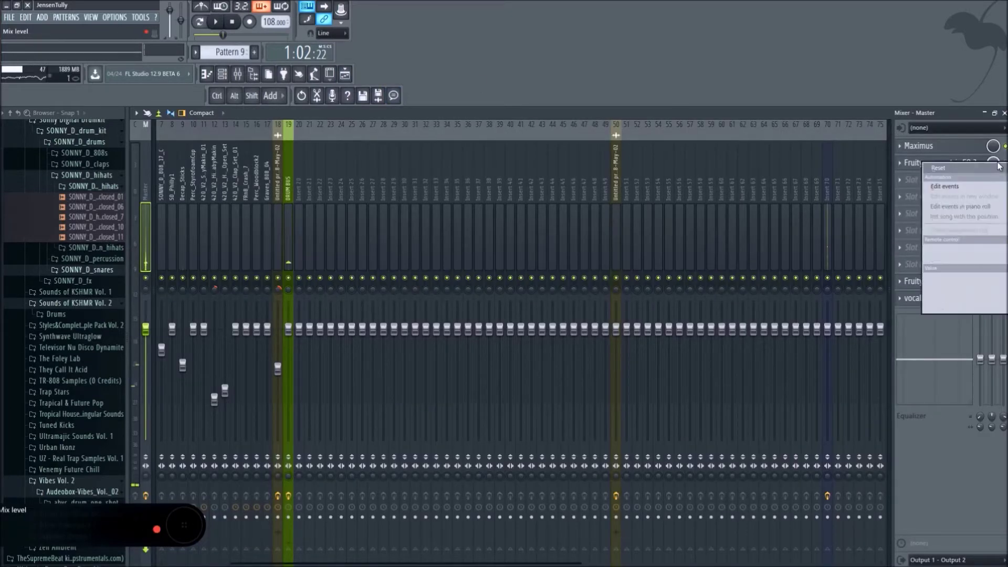
click(969, 231)
click(345, 74)
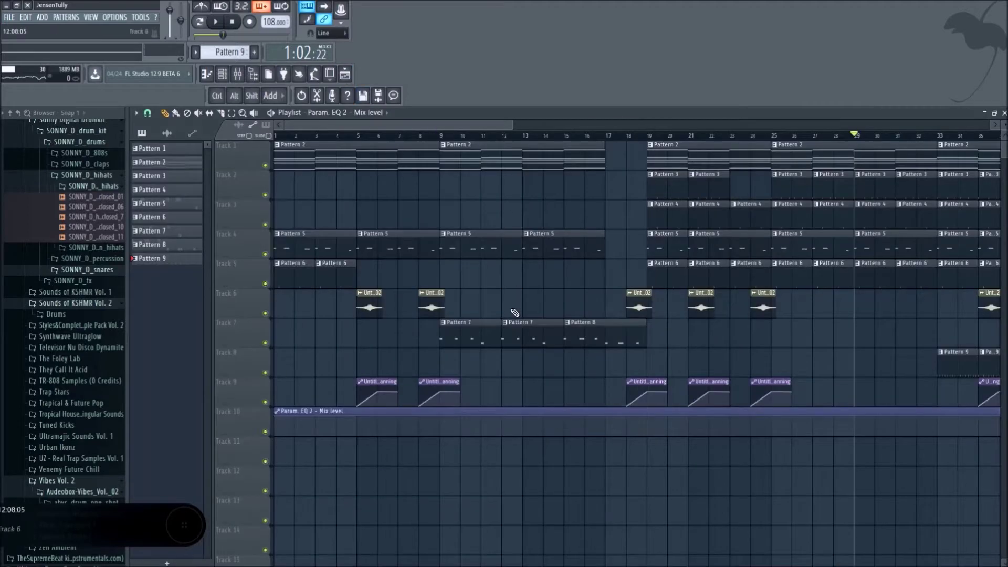
Add points to the EQ mix level automation at bars 17 and 19 to form a raised block between them
scroll(659, 479, up, 4)
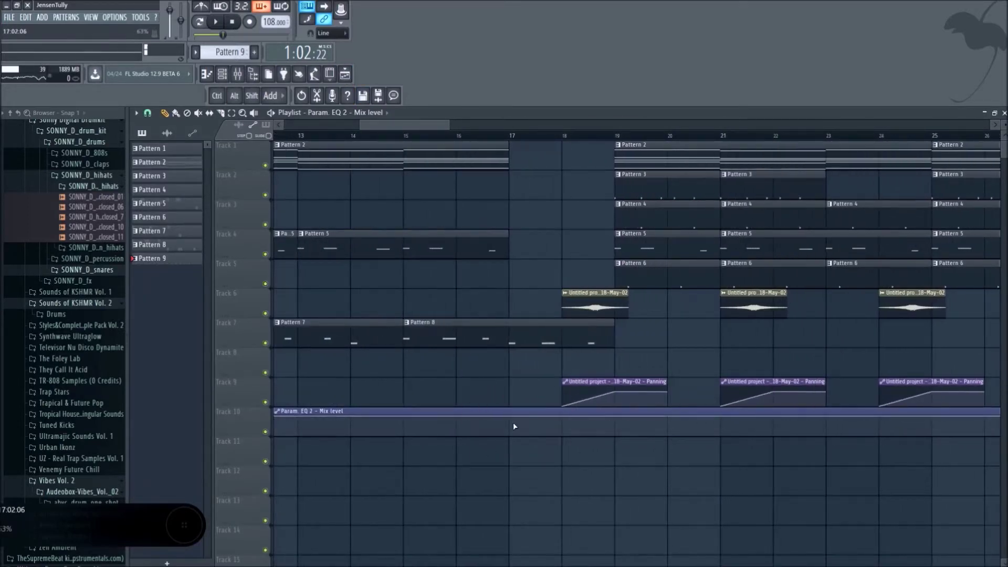
click(515, 138)
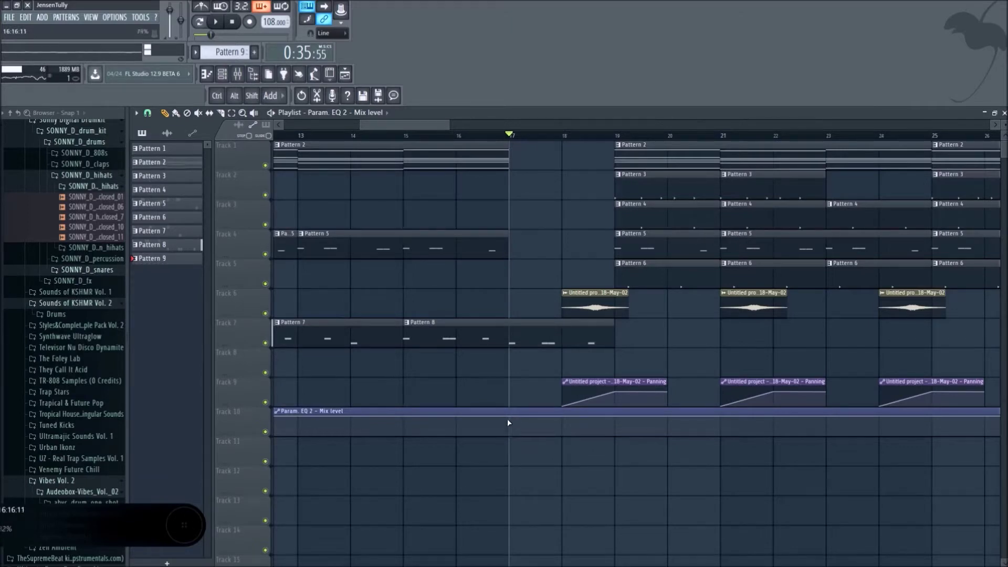
mouse_move(619, 436)
mouse_down()
mouse_move(614, 426)
mouse_move(615, 441)
mouse_up()
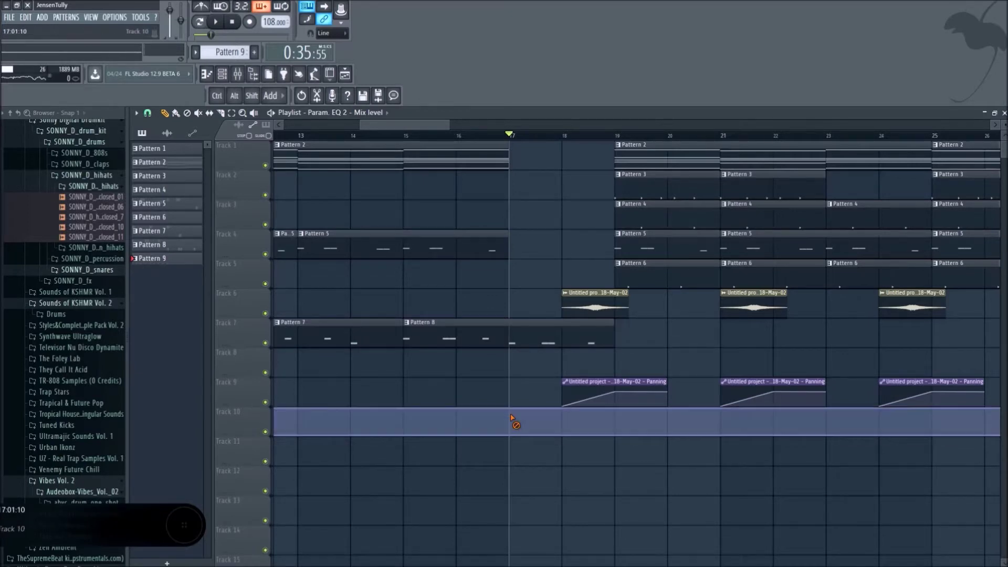
right_click(515, 420)
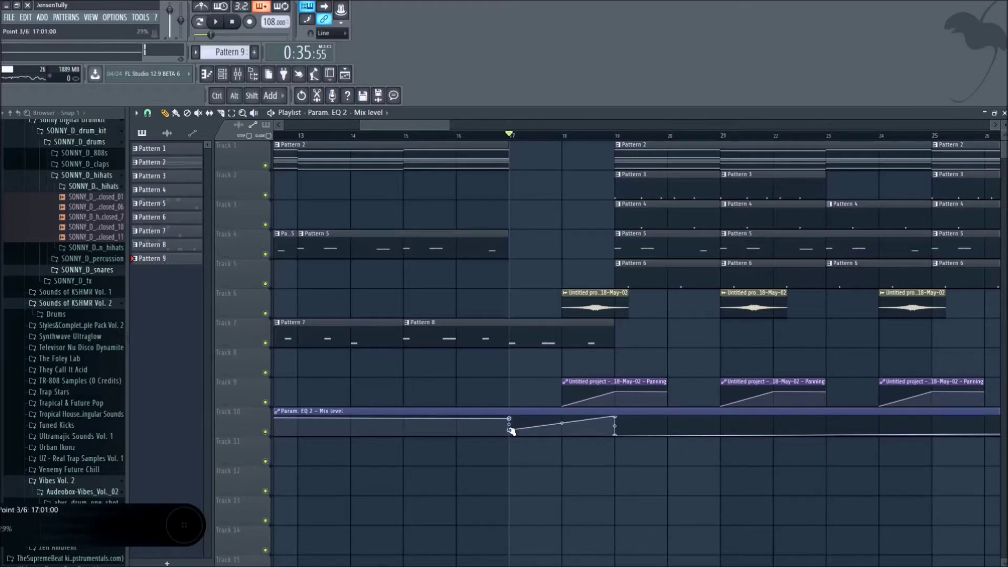
drag(511, 421, 514, 438)
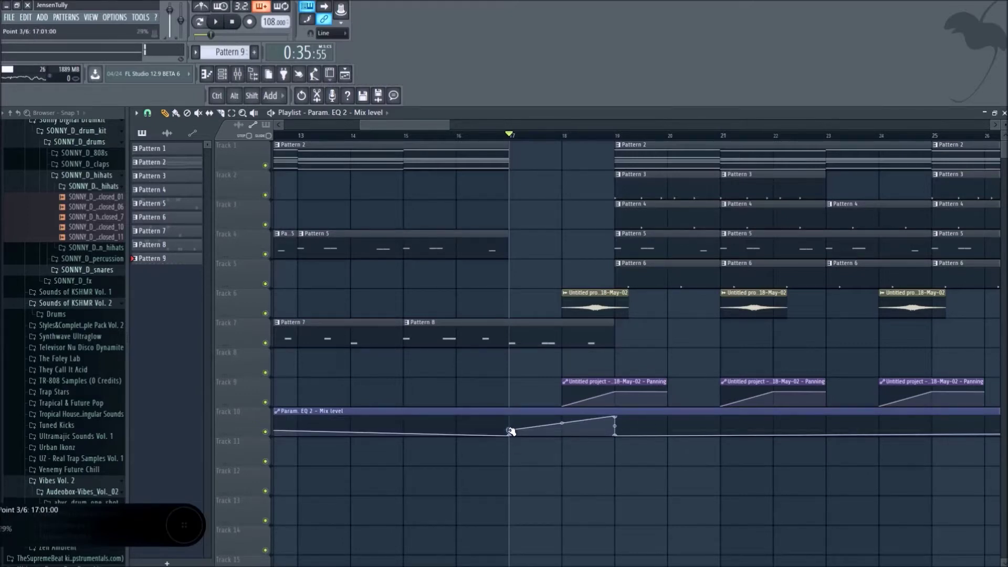
Lower the first and last points of the EQ mix level automation to 0% so the line is flat outside the raised block
key(space)
scroll(464, 457, down, 3)
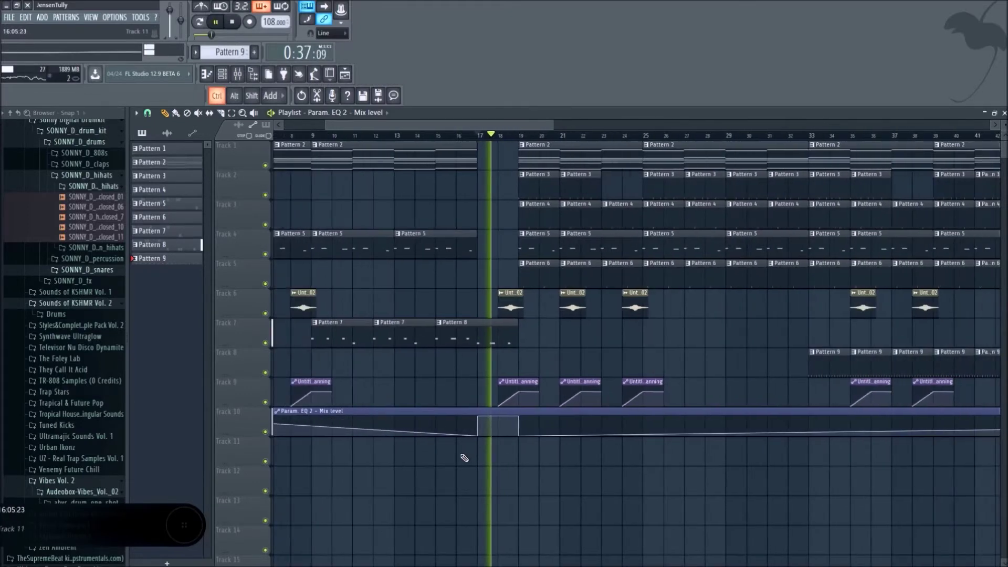
scroll(464, 457, down, 3)
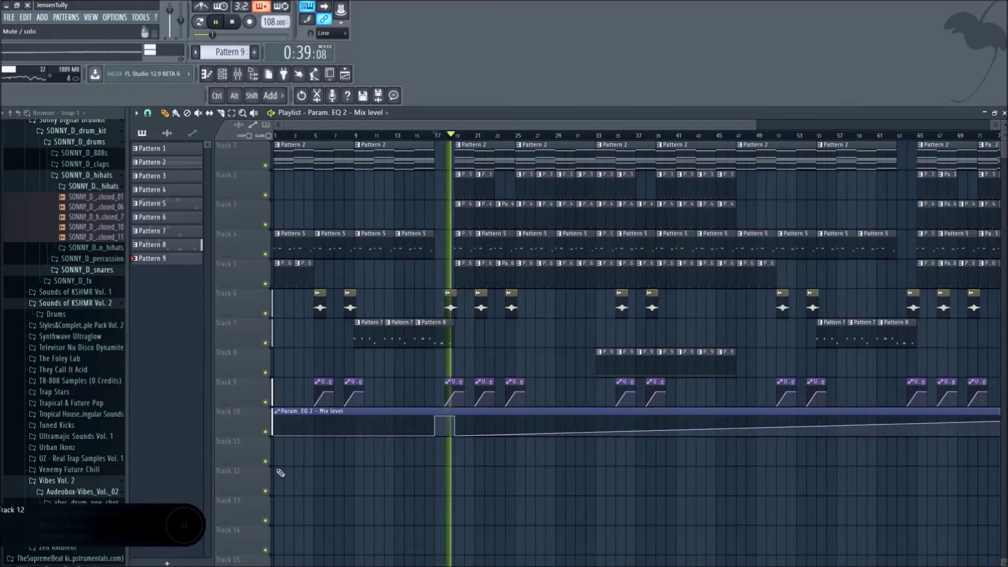
scroll(945, 452, down, 1)
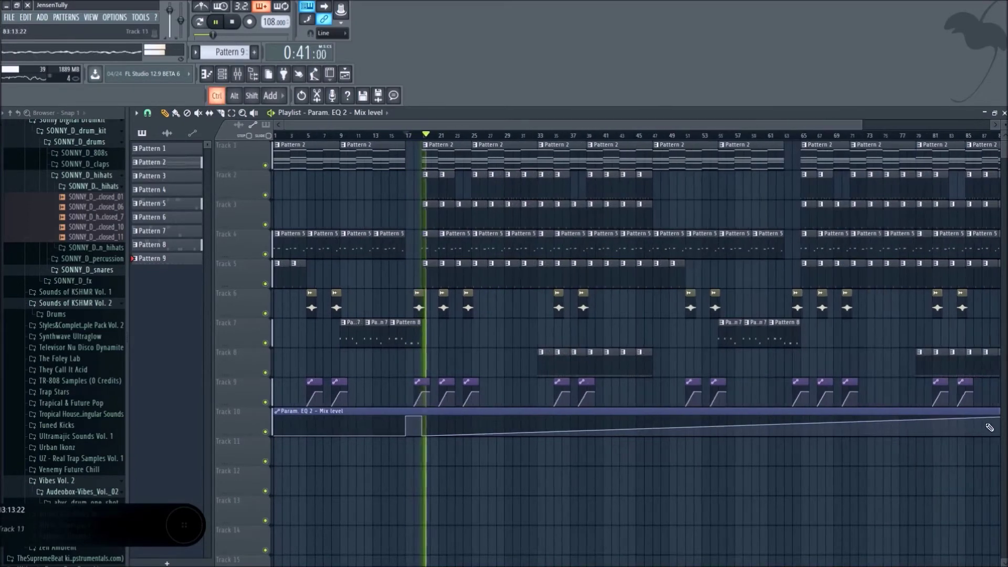
scroll(983, 360, down, 1)
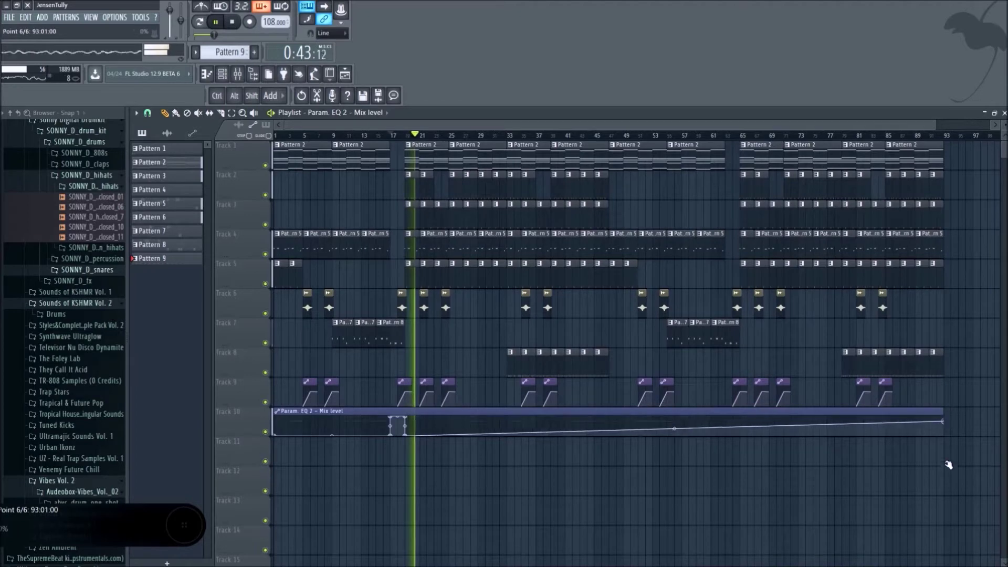
Move the EQ mix level clip later so its raised block starts at bar 29, and play back from about bar 28
drag(428, 412, 512, 405)
key(space)
scroll(487, 387, up, 5)
key(space)
drag(449, 137, 423, 137)
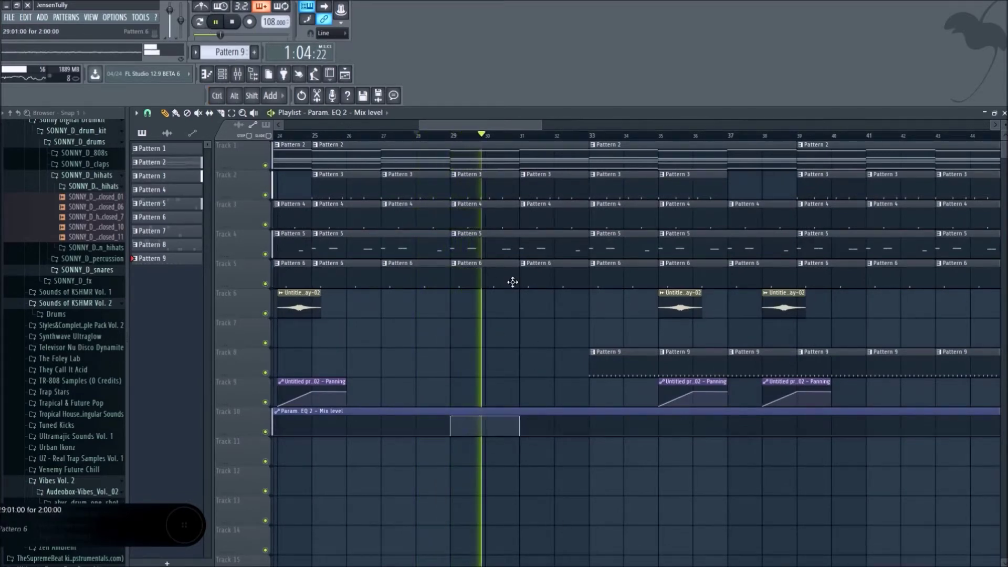
key(space)
key(space)
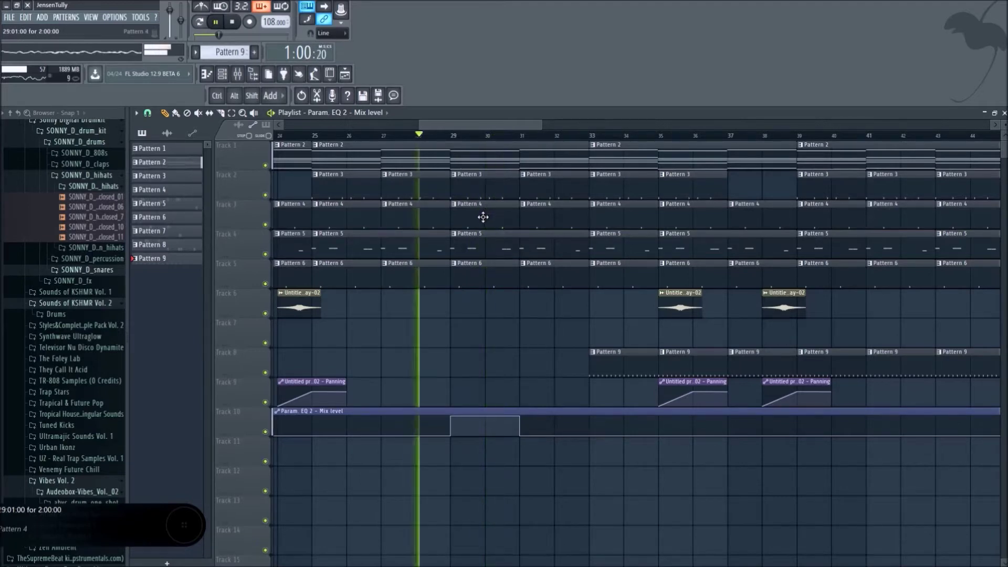
Delete the Pattern 4, Pattern 5 and Pattern 6 clips between bars 29 and 33
right_click(469, 218)
right_click(470, 247)
right_click(472, 275)
right_click(524, 217)
right_click(531, 273)
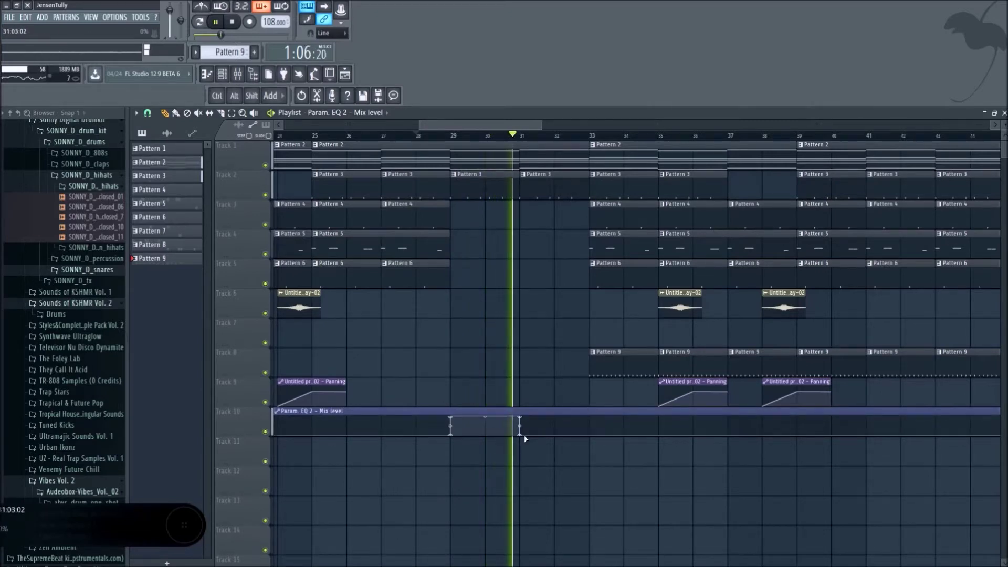
Extend the raised block of the EQ mix level automation to bar 33 and play the section back
drag(521, 435, 590, 435)
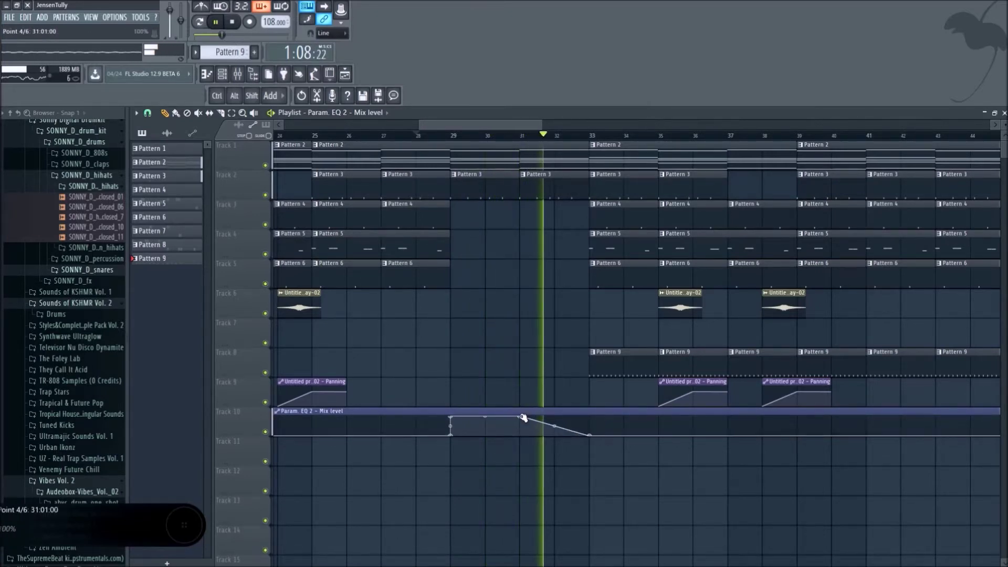
drag(522, 417, 590, 418)
click(412, 135)
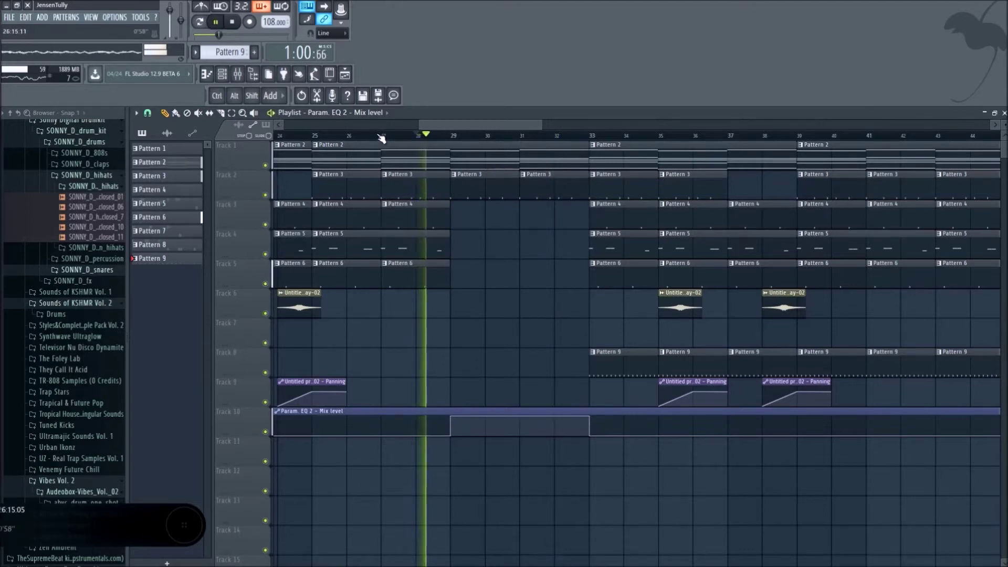
scroll(510, 329, down, 5)
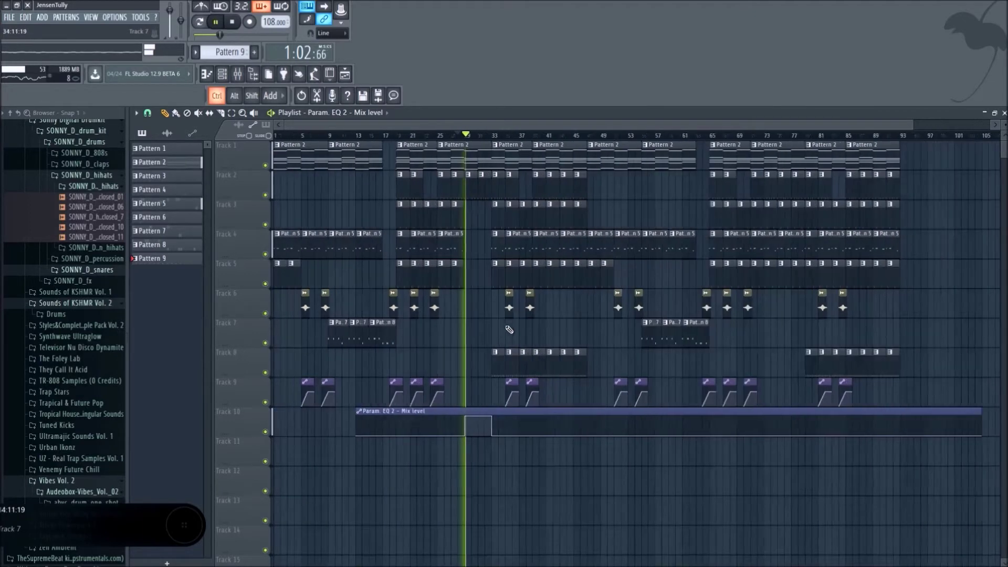
scroll(510, 329, down, 1)
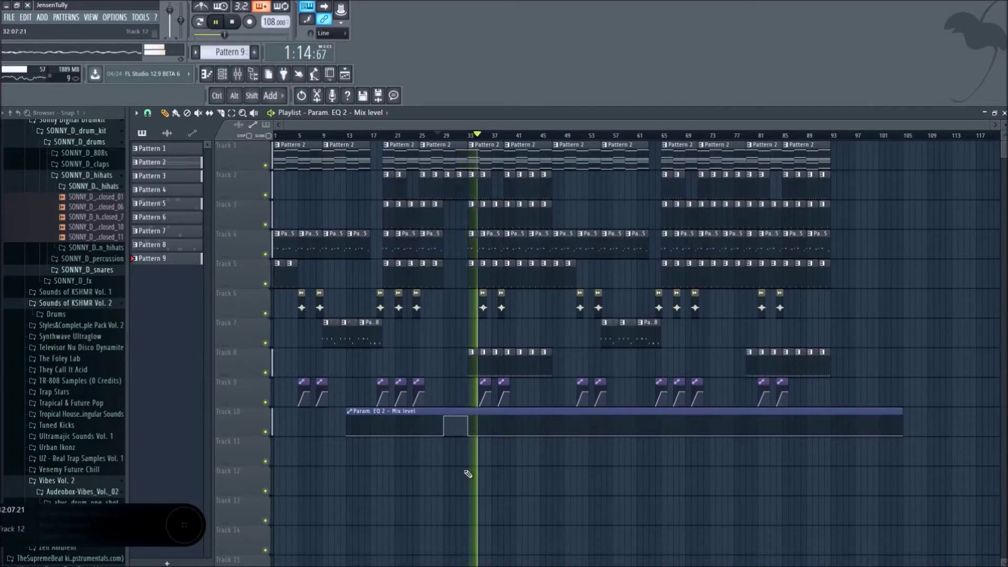
Lower the upper automation point at bar 33 to the bottom and bend the falling segment from bar 29 with 100% tension
scroll(468, 474, up, 5)
drag(497, 418, 498, 420)
key(space)
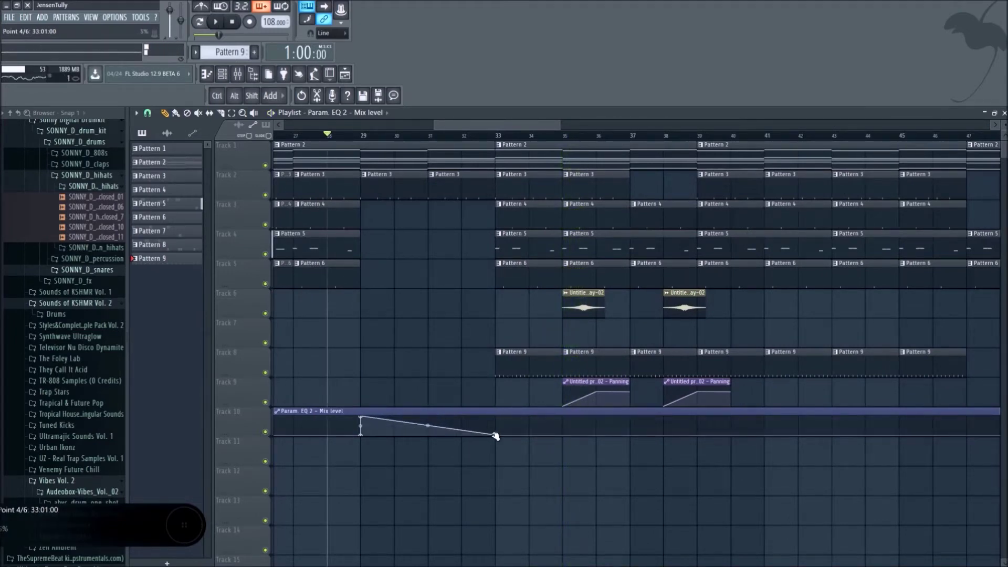
key(space)
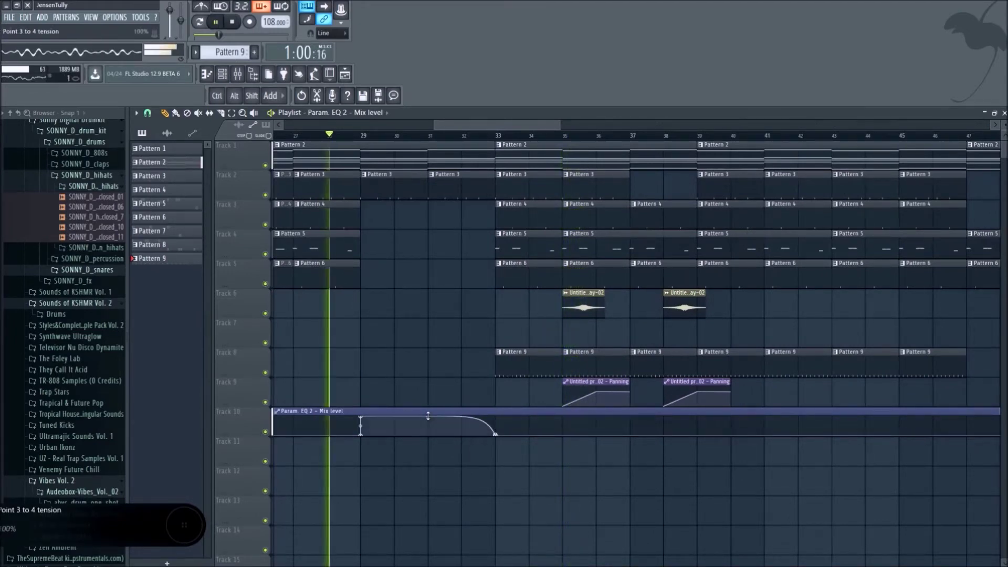
Play back the EQ fade into bar 33, starting from about bar 32 and again from about bar 31
click(469, 138)
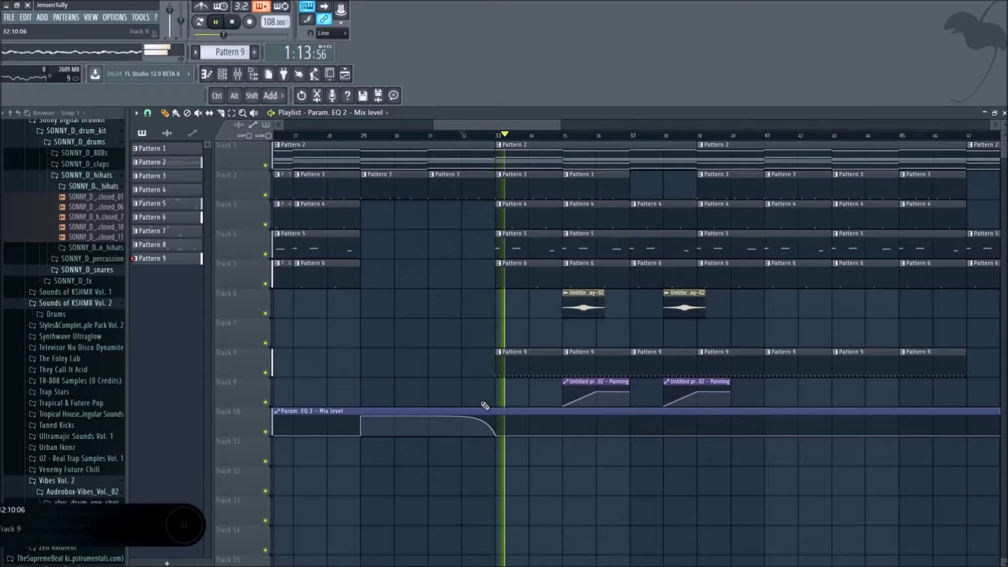
key(space)
click(442, 141)
key(space)
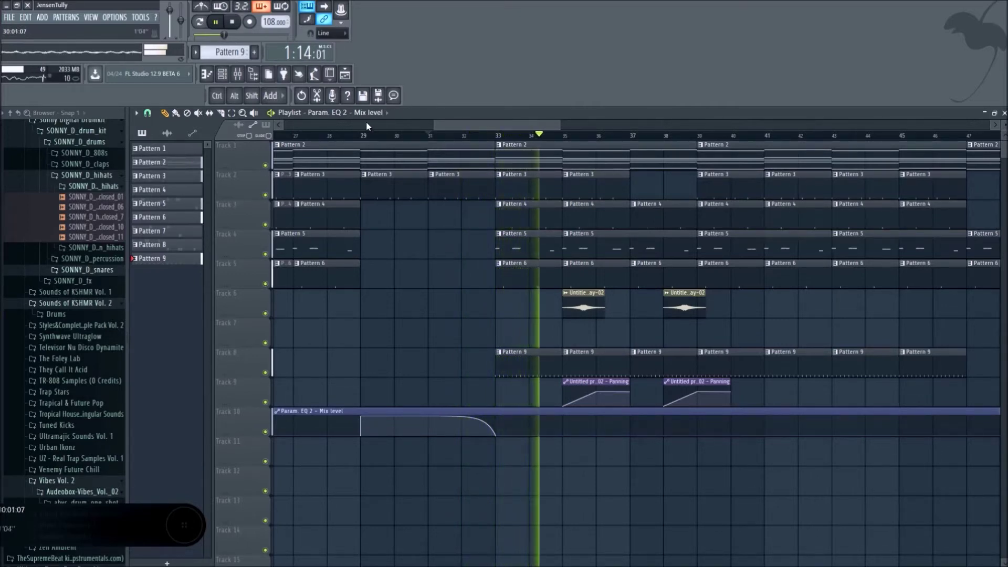
Collapse the SONNY_D_closed_hihats folder and play the whole arrangement back from bar 1
click(111, 187)
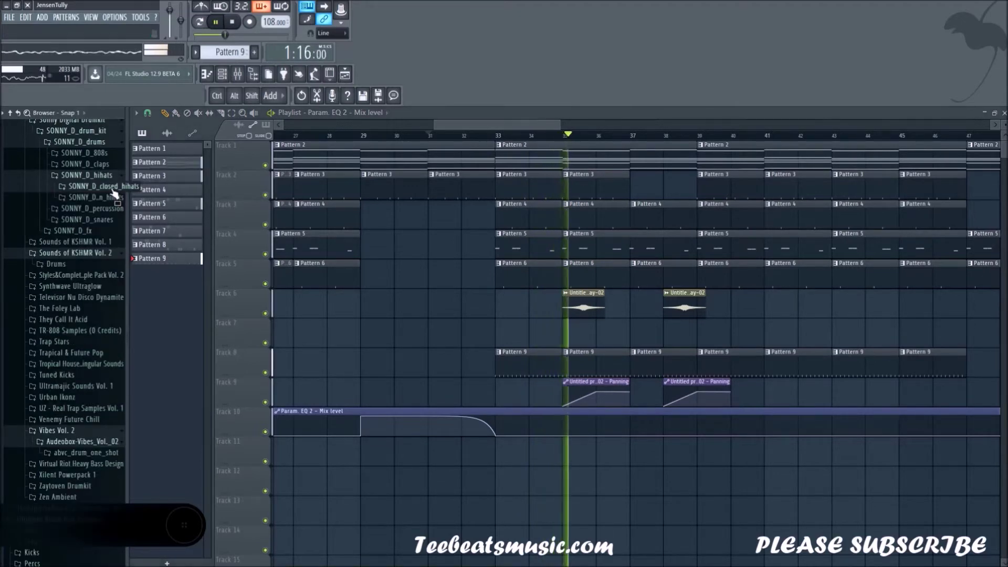
scroll(113, 192, down, 4)
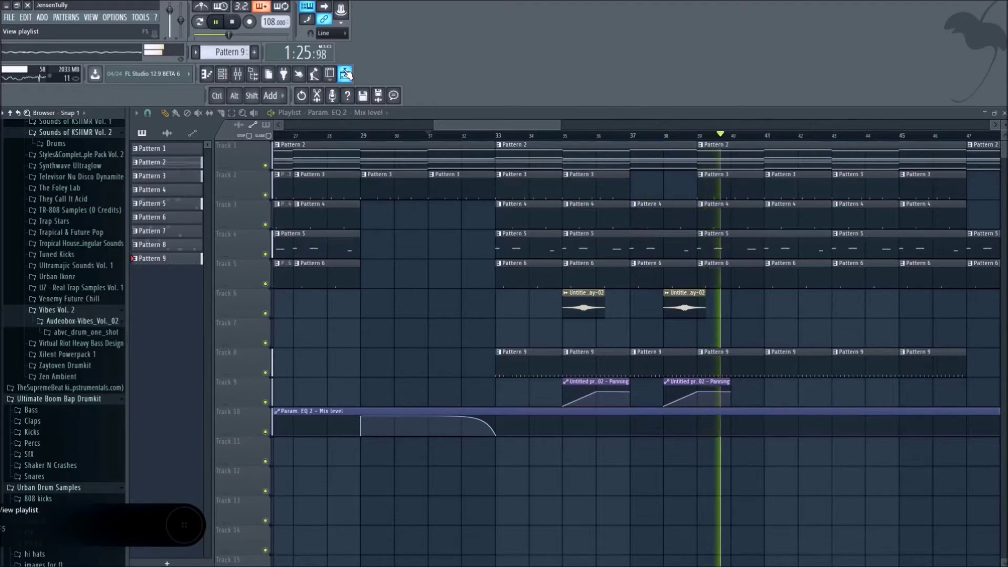
ctrl+scroll(393, 338, down, 6)
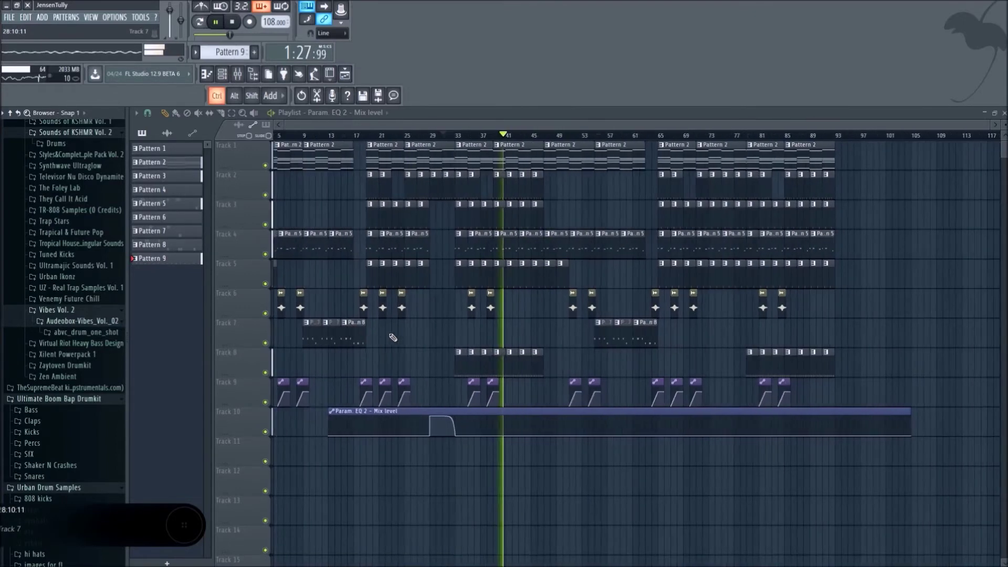
ctrl+scroll(405, 334, down, 3)
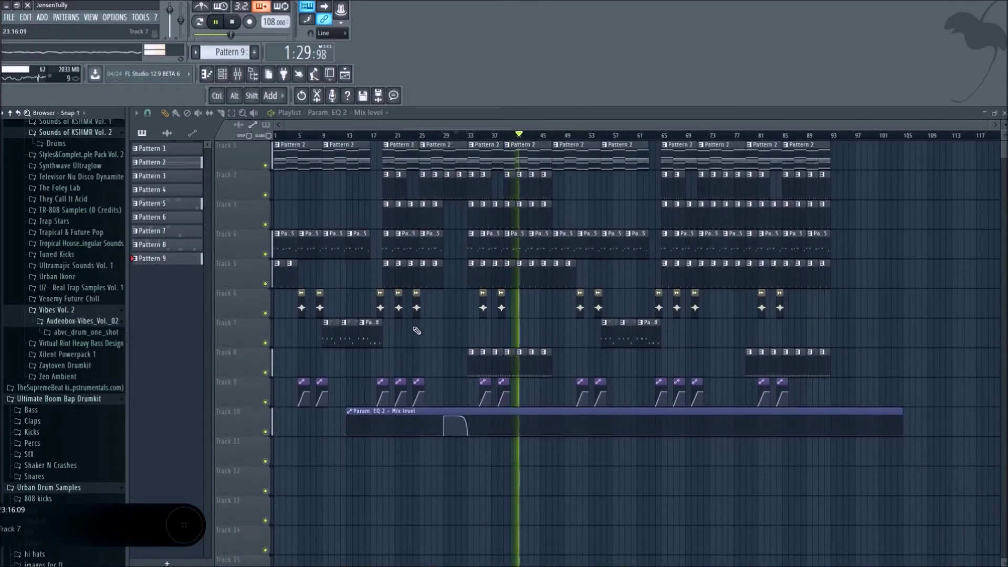
drag(328, 140, 220, 157)
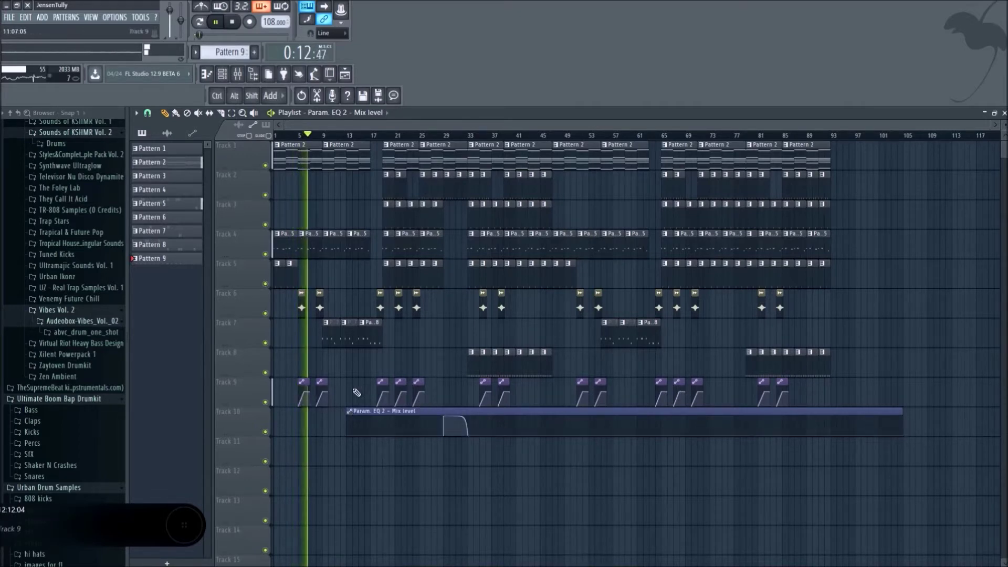
Slice the EQ mix level automation clip at bar 29 and copy its flat first section back to bar 1
click(220, 114)
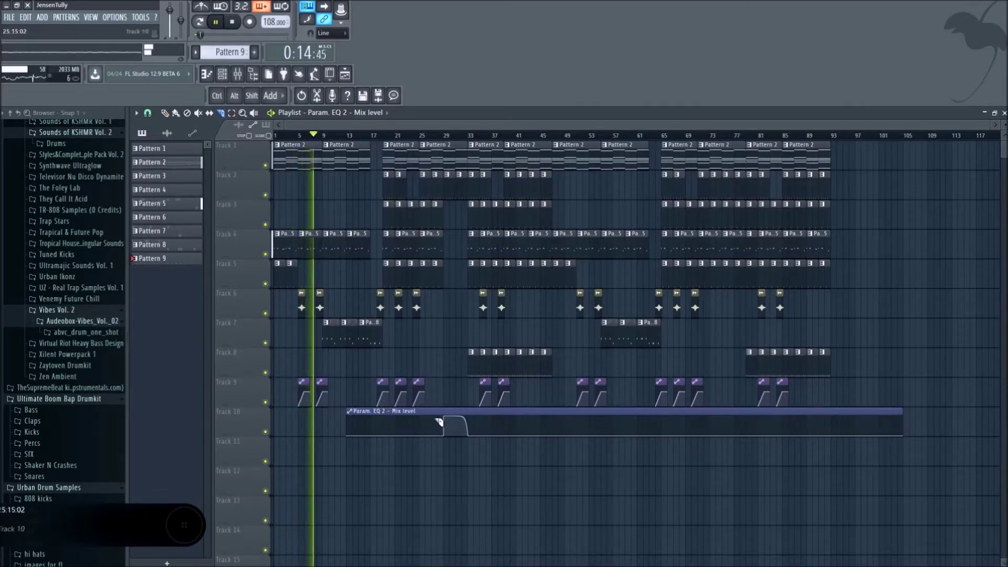
click(445, 445)
click(164, 113)
drag(375, 412, 303, 414)
key(ctrl)
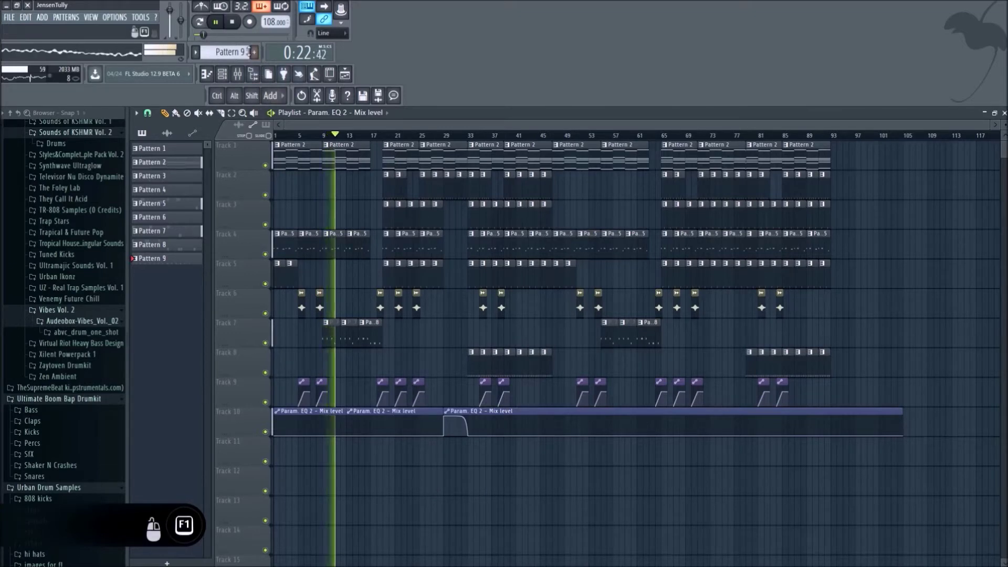
Play the arrangement back from about bar 19 and check the EQ mix level clips leading up to bar 29
key(F5)
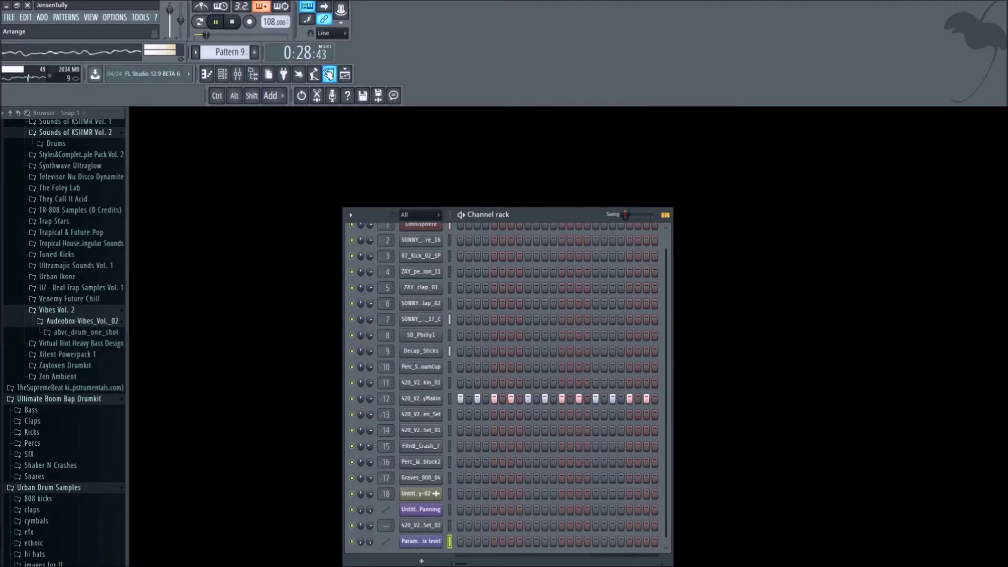
click(223, 76)
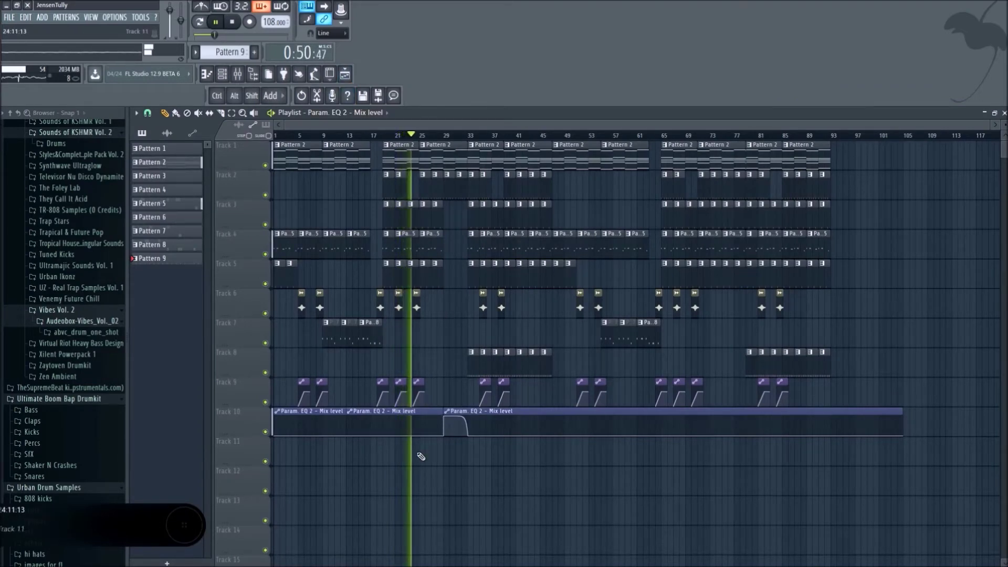
scroll(418, 137, up, 4)
drag(400, 136, 449, 138)
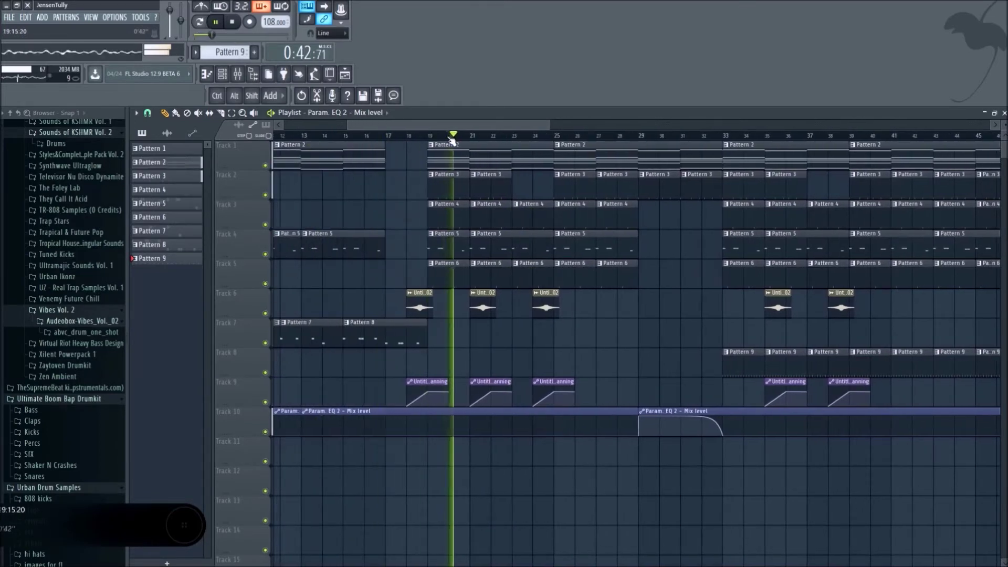
scroll(455, 487, up, 3)
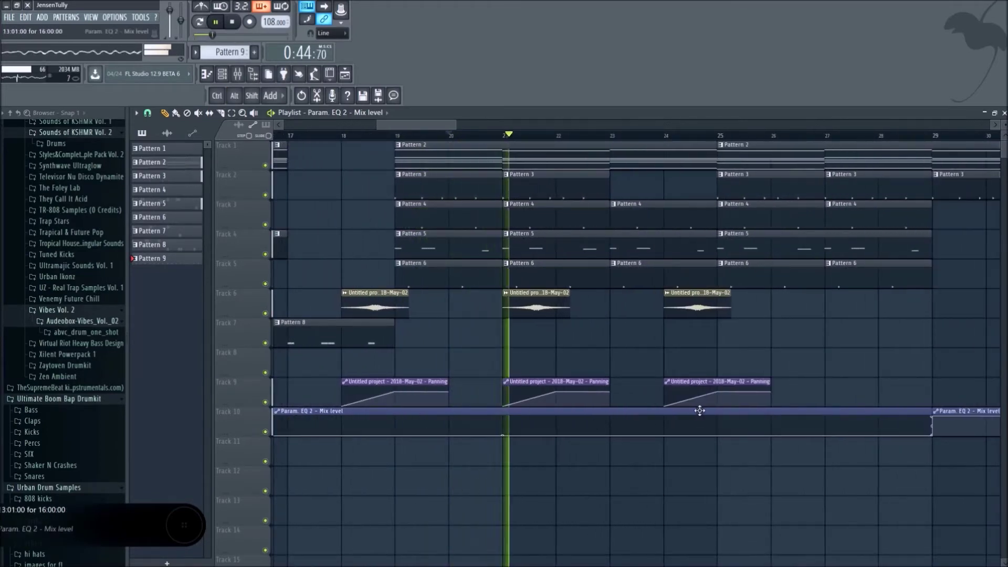
scroll(545, 498, down, 4)
scroll(545, 498, down, 3)
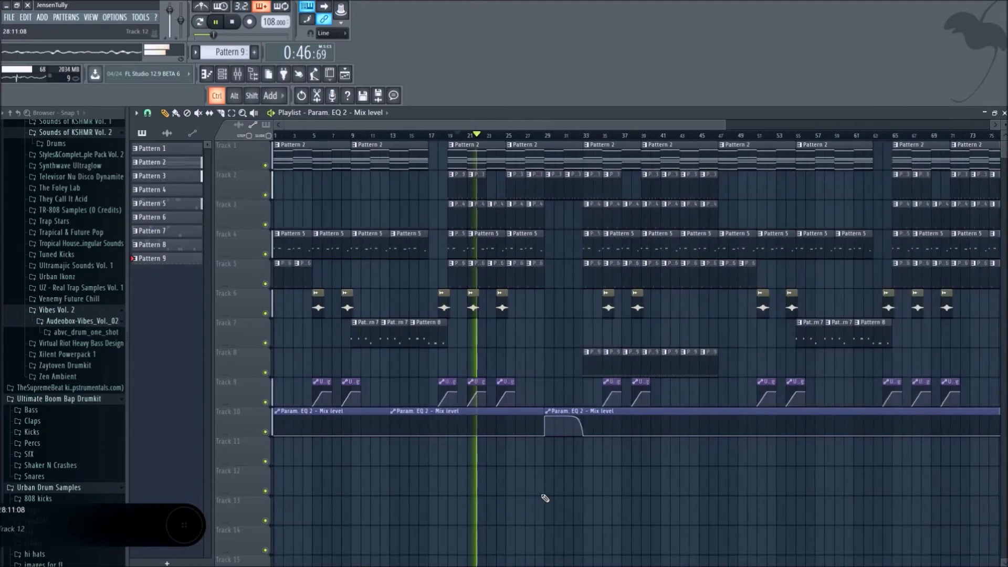
Set the audio device's ASIO buffer size to 512 and close the settings
click(119, 20)
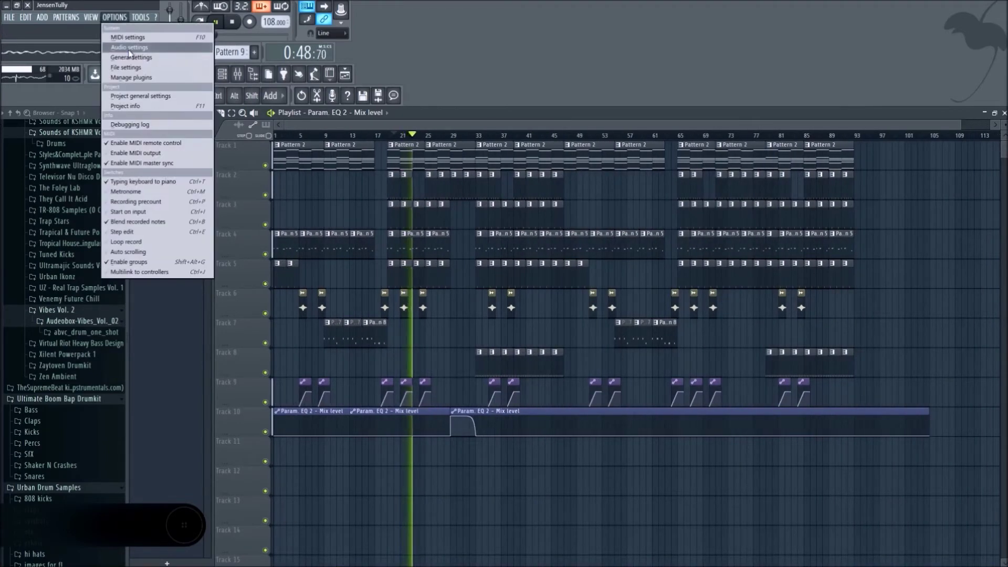
click(236, 50)
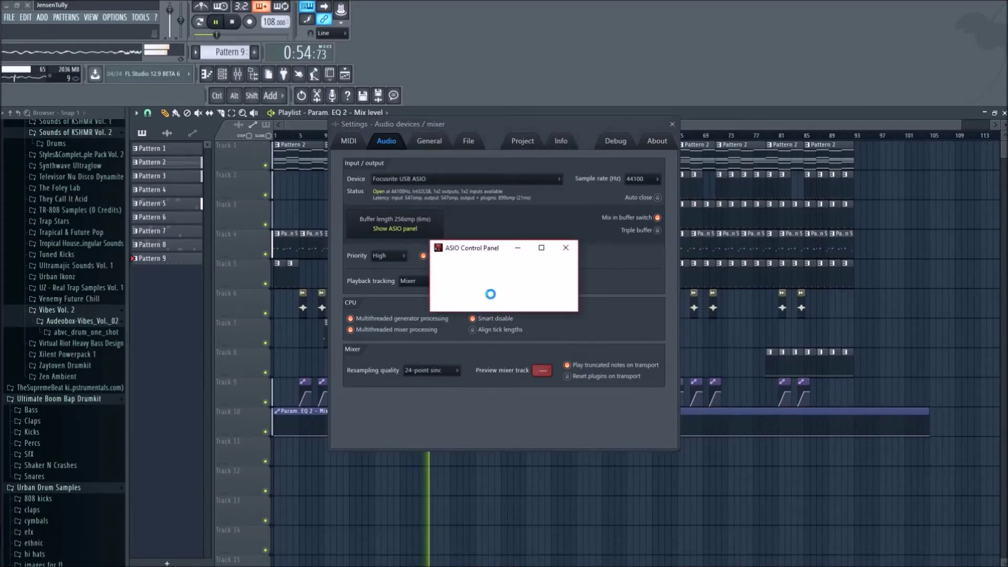
click(534, 297)
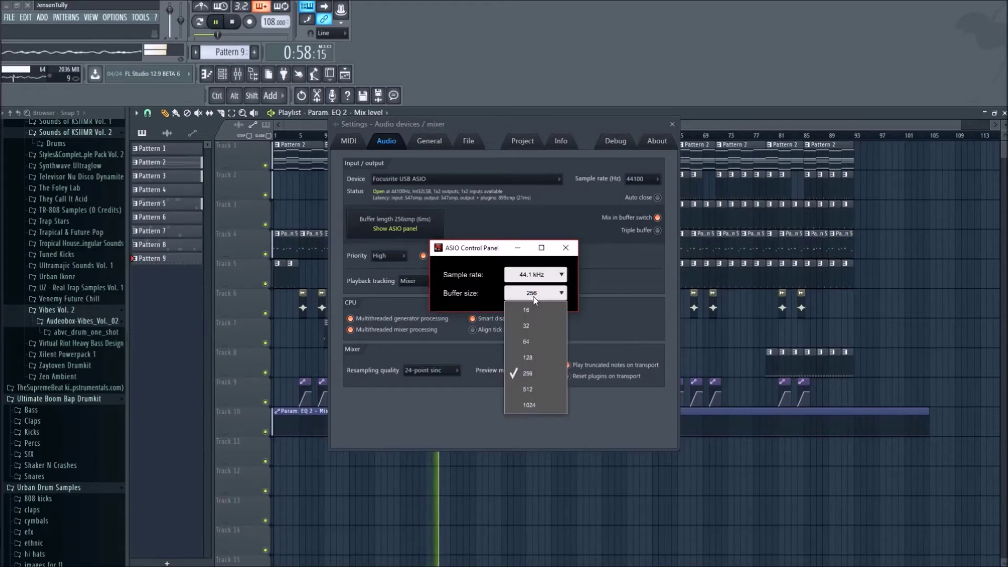
click(528, 389)
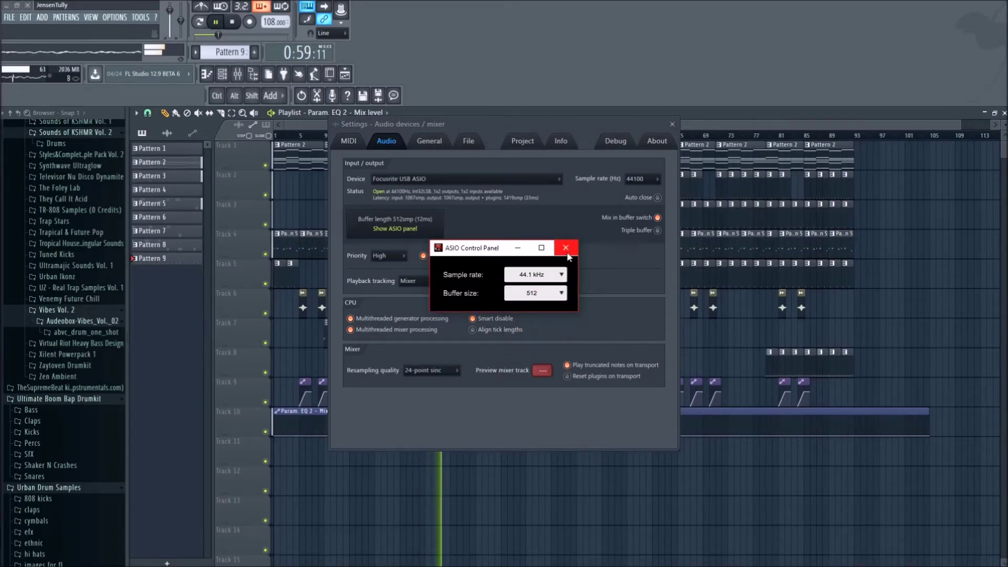
click(566, 248)
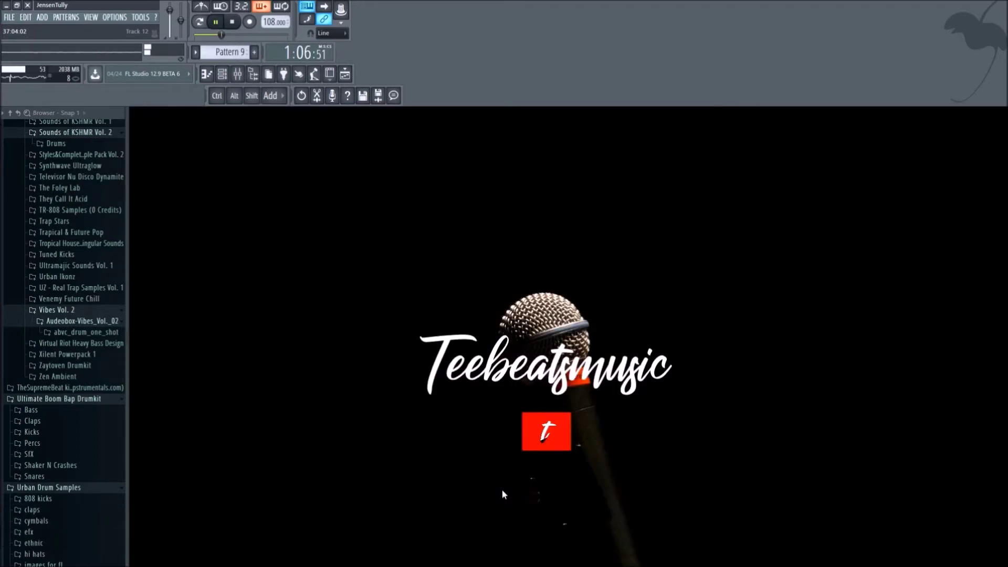
Restart playback from the beginning and trim the last EQ mix level clip to end with the patterns at bar 93
drag(221, 35, 196, 35)
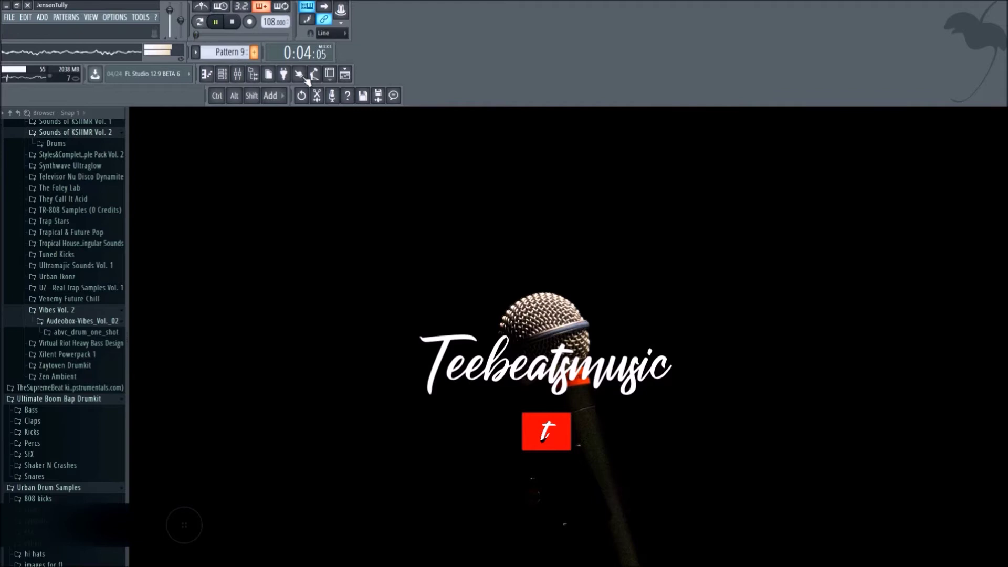
click(330, 74)
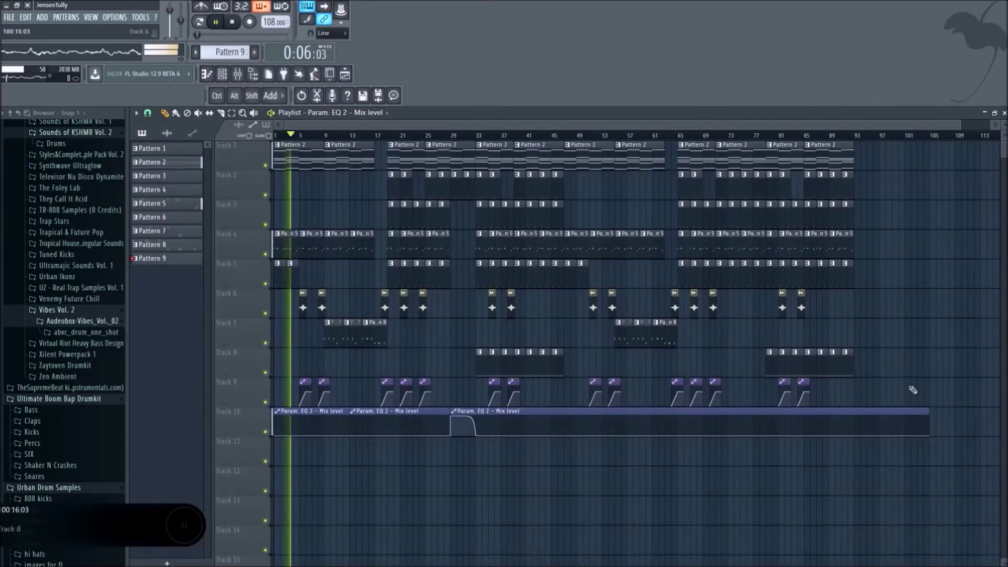
drag(928, 424, 857, 428)
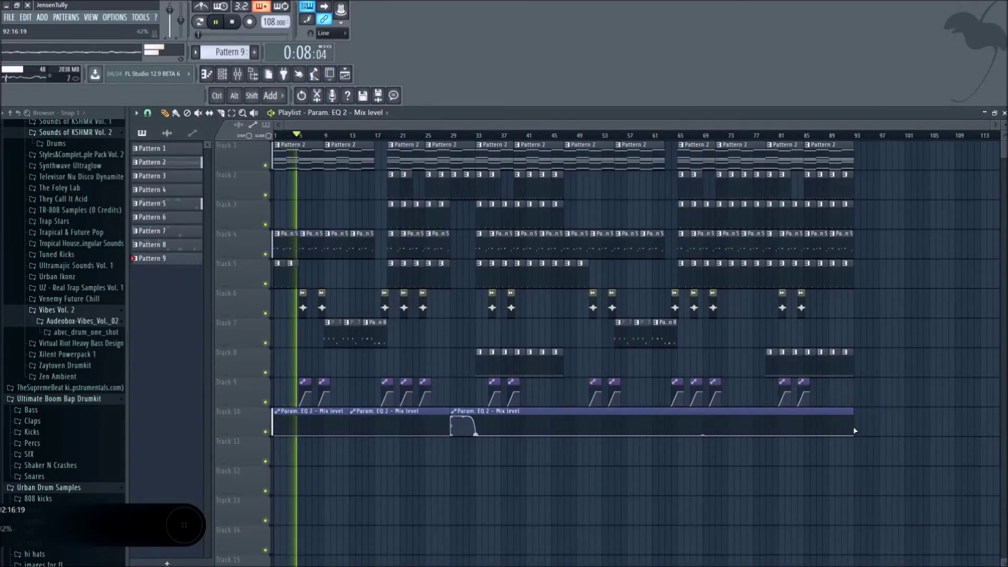
Try removing the Pattern 2, Pattern 3 and Pattern 4 clips from about bar 71 to the end of the arrangement
drag(960, 493, 721, 157)
mouse_move(853, 414)
mouse_down()
mouse_move(766, 415)
mouse_move(856, 413)
mouse_up()
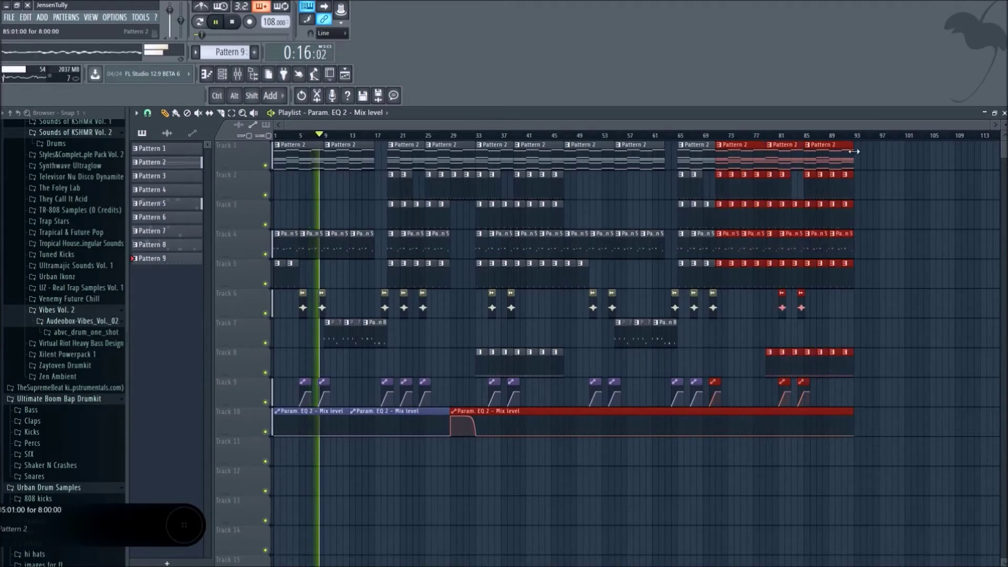
ctrl+click(900, 150)
right_click(829, 157)
right_click(787, 159)
right_click(748, 163)
right_click(732, 193)
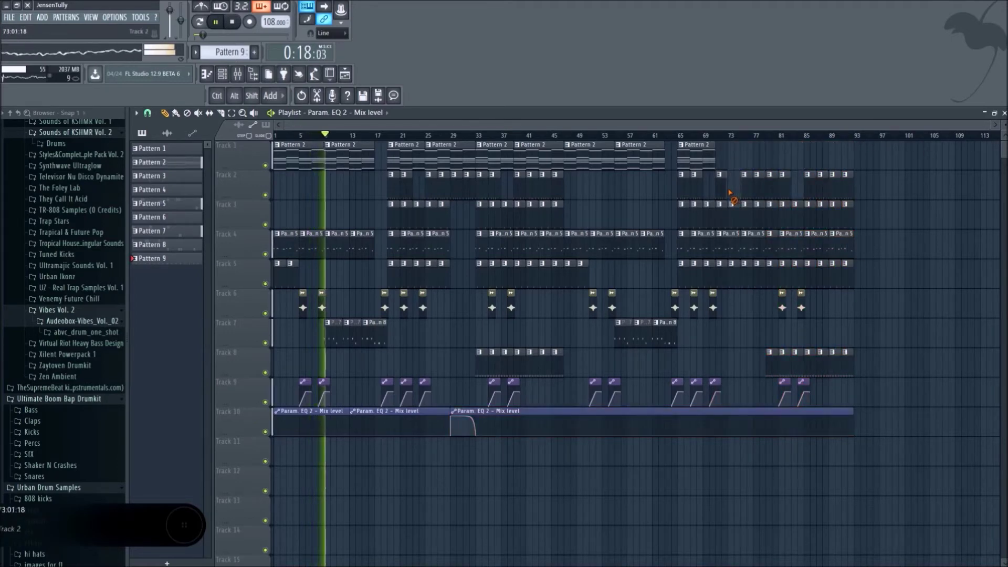
right_click(719, 193)
right_click(786, 193)
right_click(843, 191)
right_click(839, 214)
right_click(783, 220)
right_click(731, 223)
right_click(714, 227)
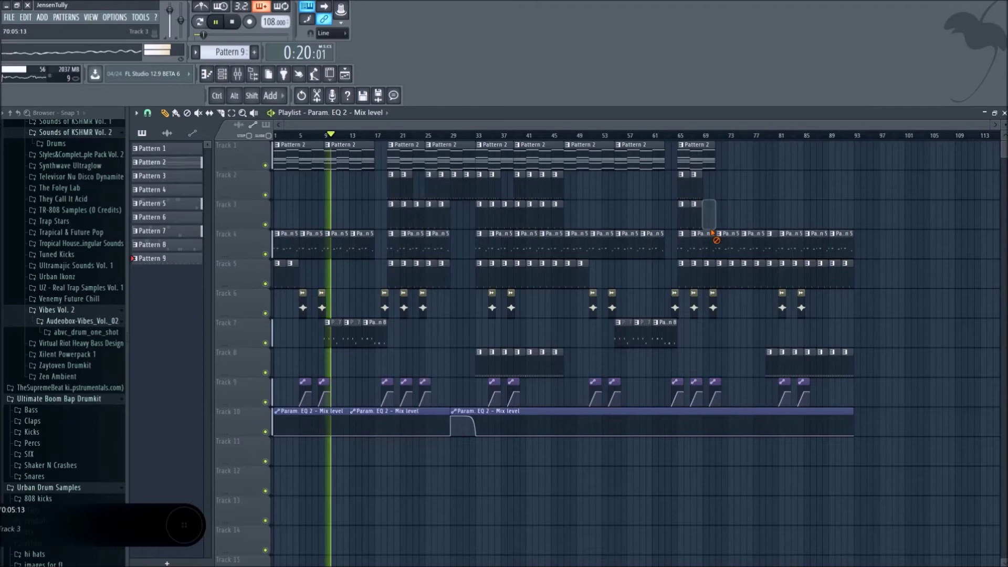
Try removing the closing Pattern 5, Pattern 6, Pattern 9, audio and panning automation clips up to bar 93
right_click(702, 244)
right_click(761, 249)
right_click(810, 252)
right_click(840, 253)
right_click(839, 276)
right_click(788, 283)
right_click(731, 286)
right_click(782, 302)
right_click(801, 302)
right_click(840, 354)
right_click(798, 354)
right_click(769, 355)
right_click(811, 400)
right_click(784, 393)
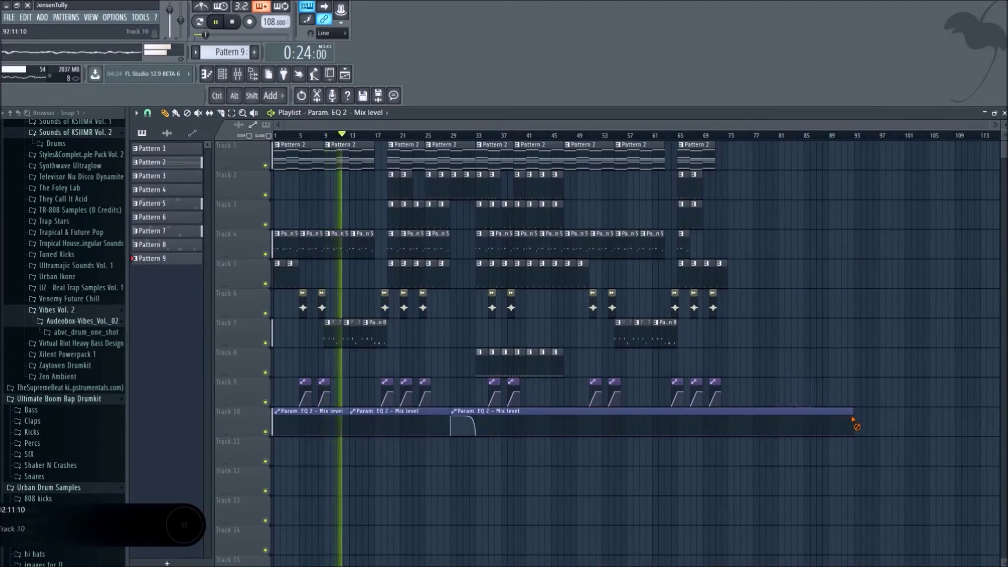
Undo the clip deletions at the end of the arrangement
right_click(845, 420)
key(ctrl)
key(ctrl+z)
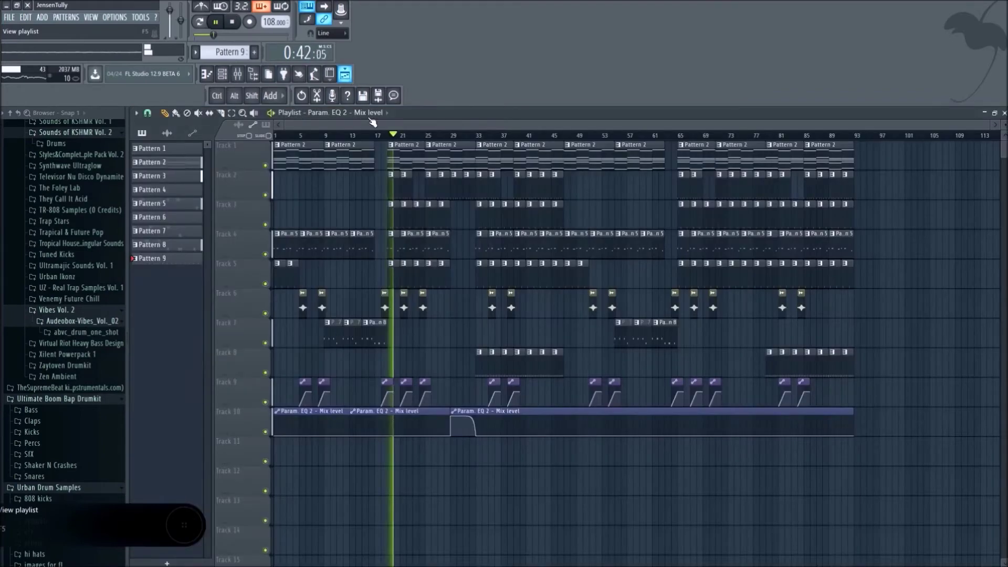
Move the first EQ mix level clip to Track 11, trim its end to bar 13 and return it to Track 10
scroll(337, 545, up, 5)
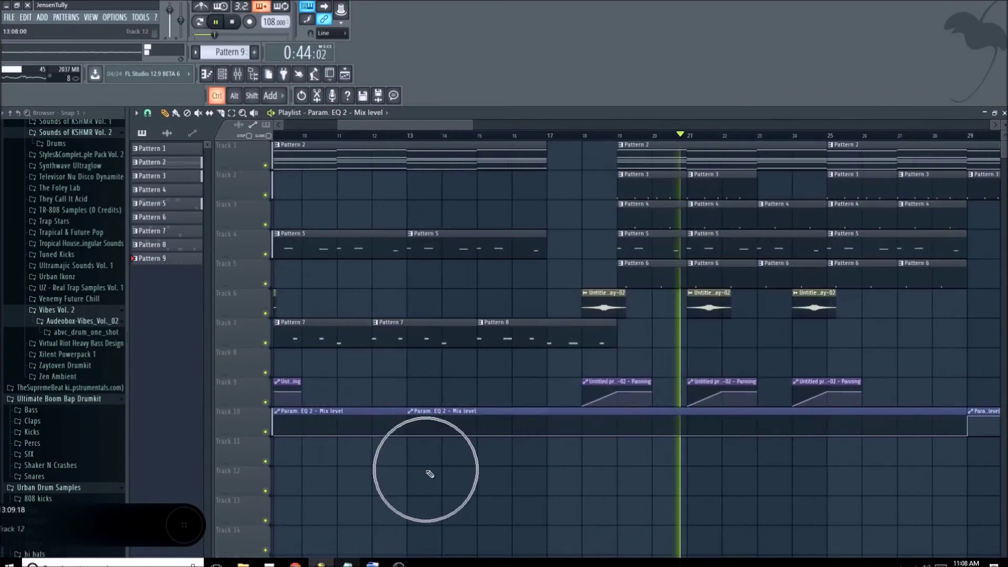
drag(383, 418, 384, 447)
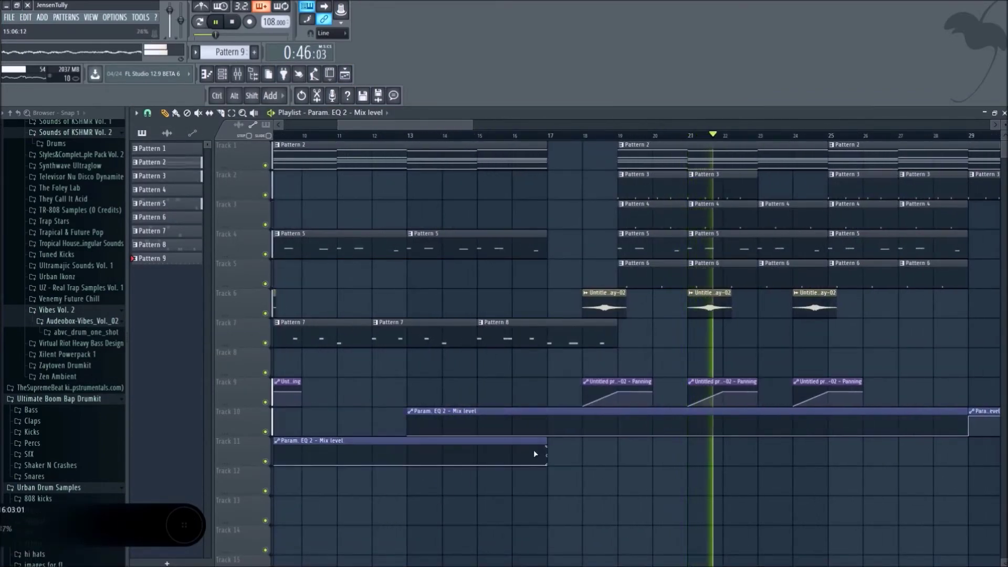
drag(545, 442, 398, 413)
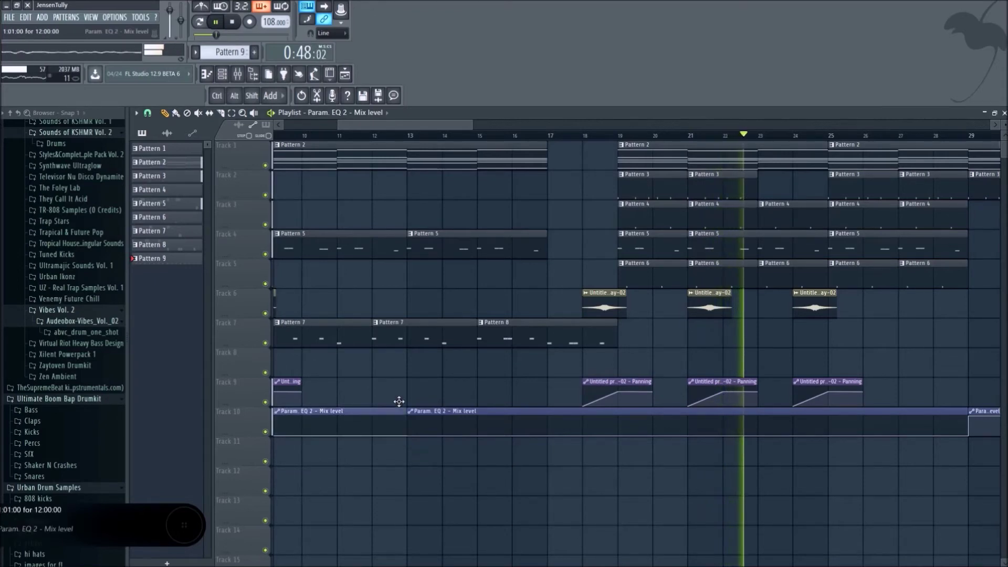
Play back the transition between the first two EQ mix level clips from about bar 12
click(405, 136)
click(374, 136)
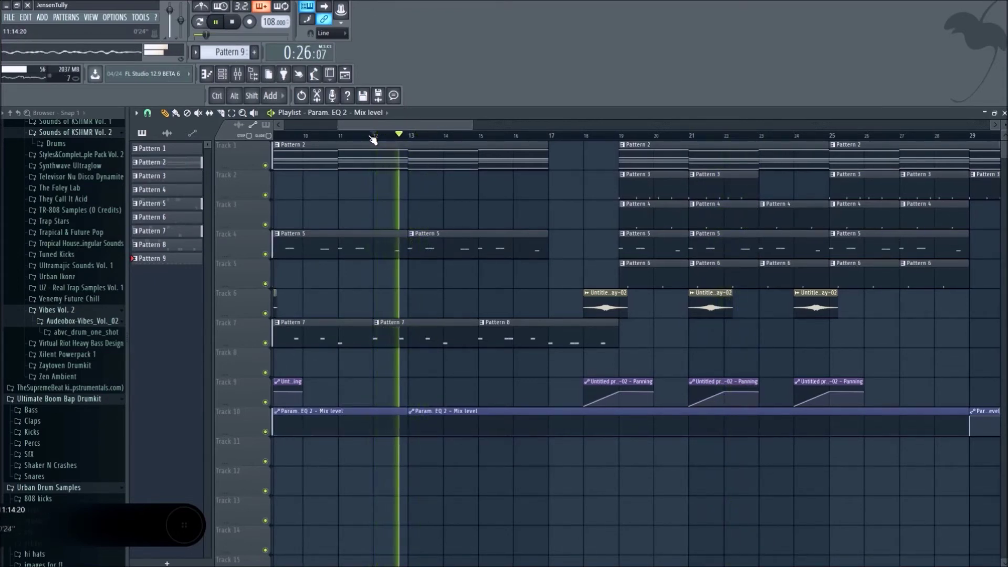
scroll(515, 499, down, 6)
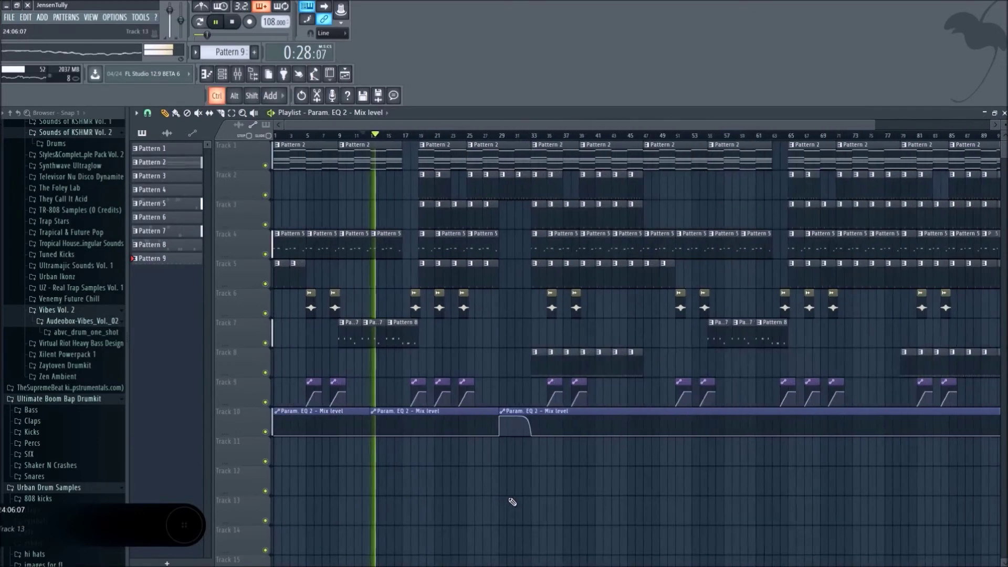